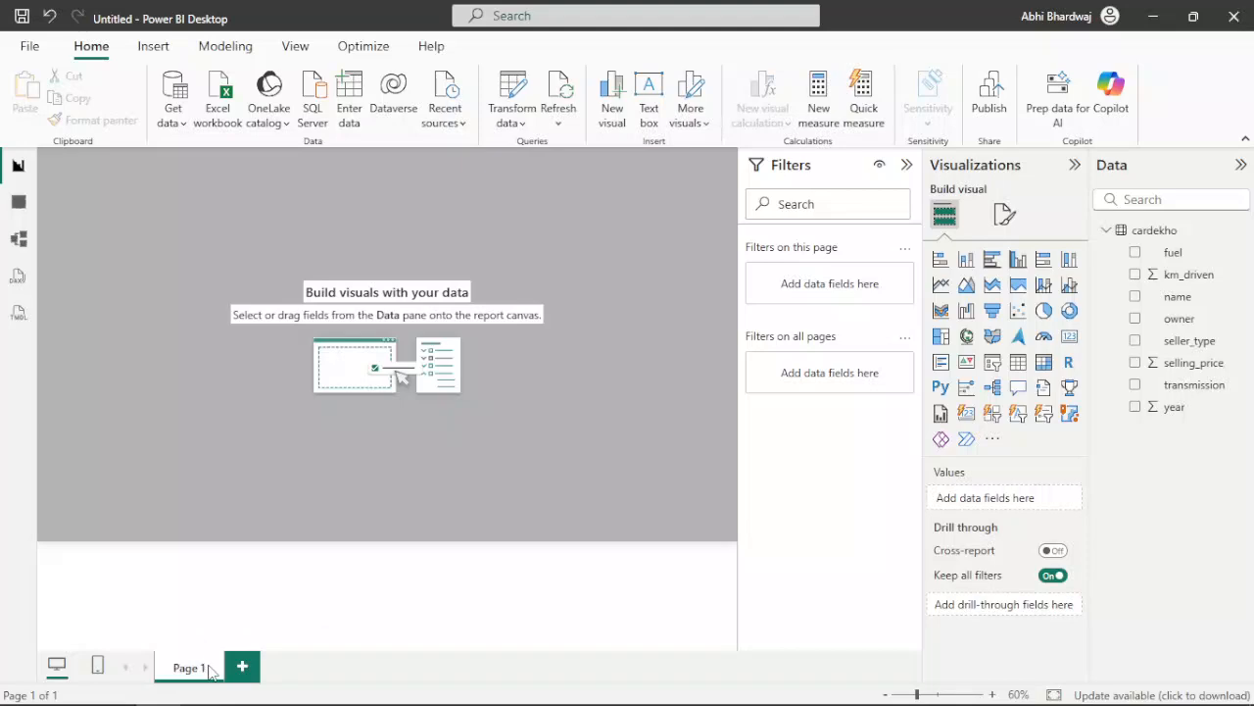
Step: Rename the report page as "Market Overview"
right_click(199, 669)
left_click(221, 653)
type("Marke")
type("t Overv")
type("iew")
left_click(204, 592)
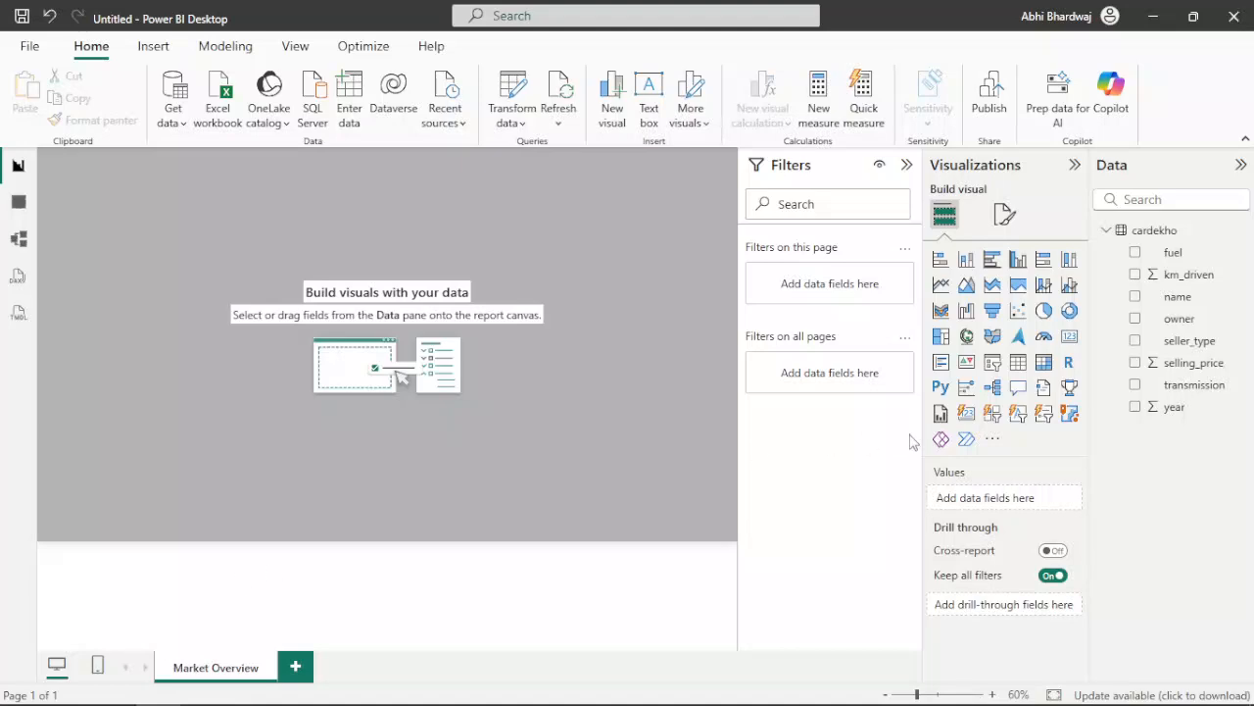
Step: Add a Card visual near the upper-left corner of the report canvas and shrink it to a compact rectangle
left_click(1070, 337)
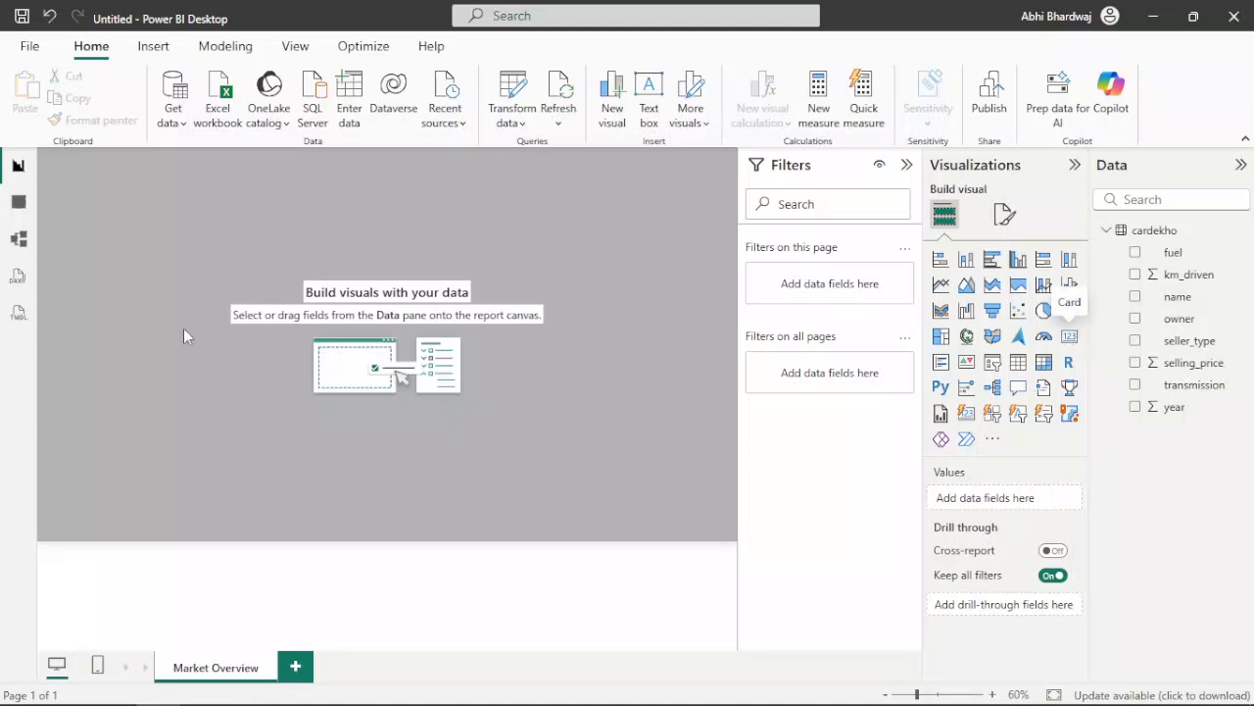
left_click_drag(100, 249, 156, 292)
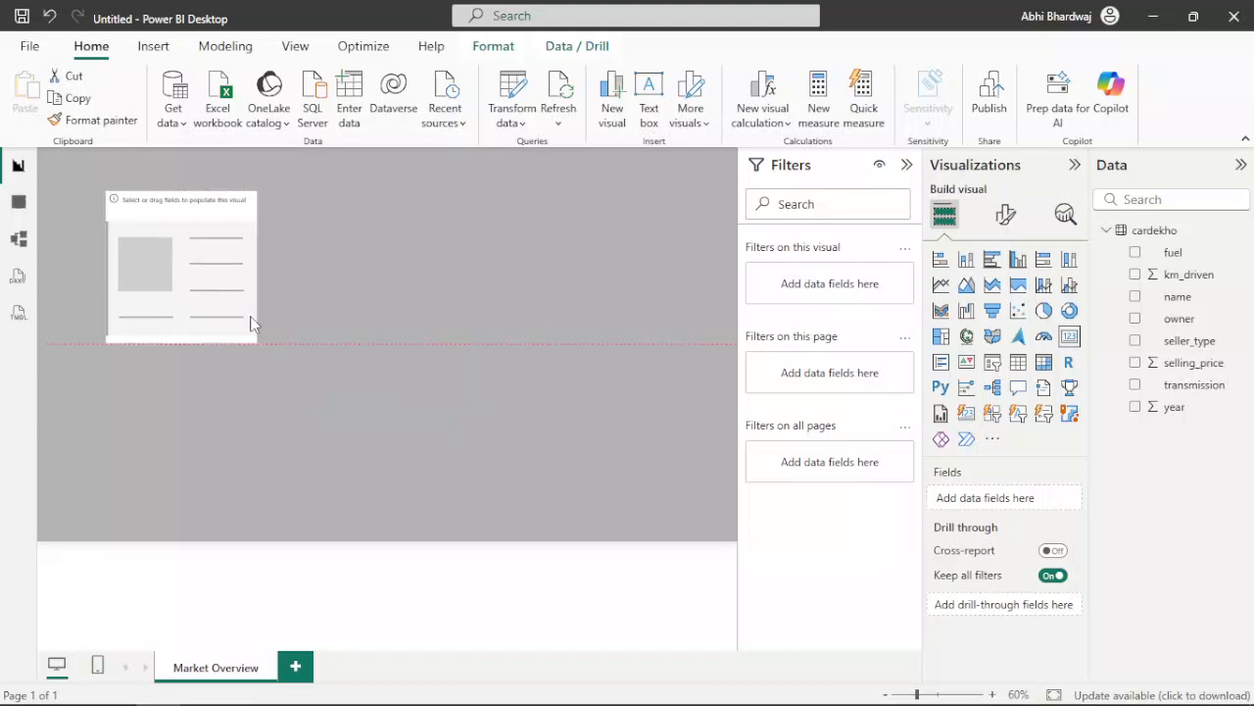
left_click_drag(257, 339, 222, 255)
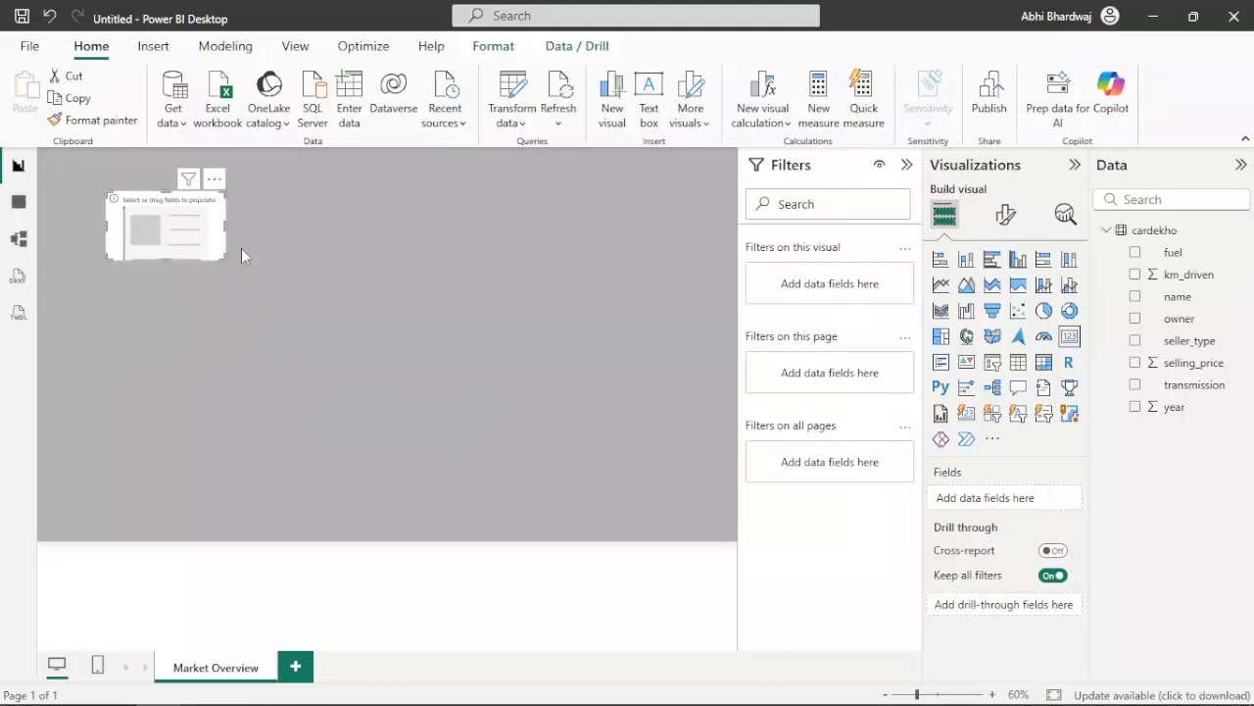
Step: Populate the card with the selling_price field, aggregated as Average
left_click_drag(1190, 363, 992, 501)
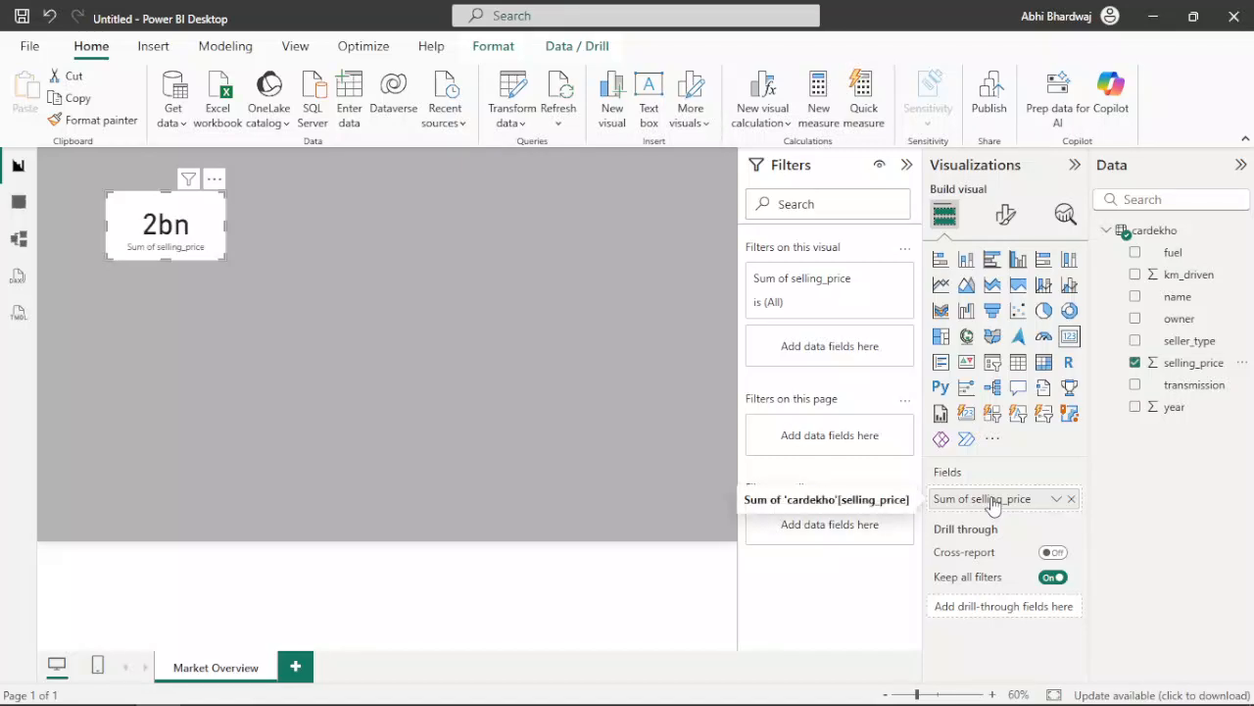
left_click(993, 502)
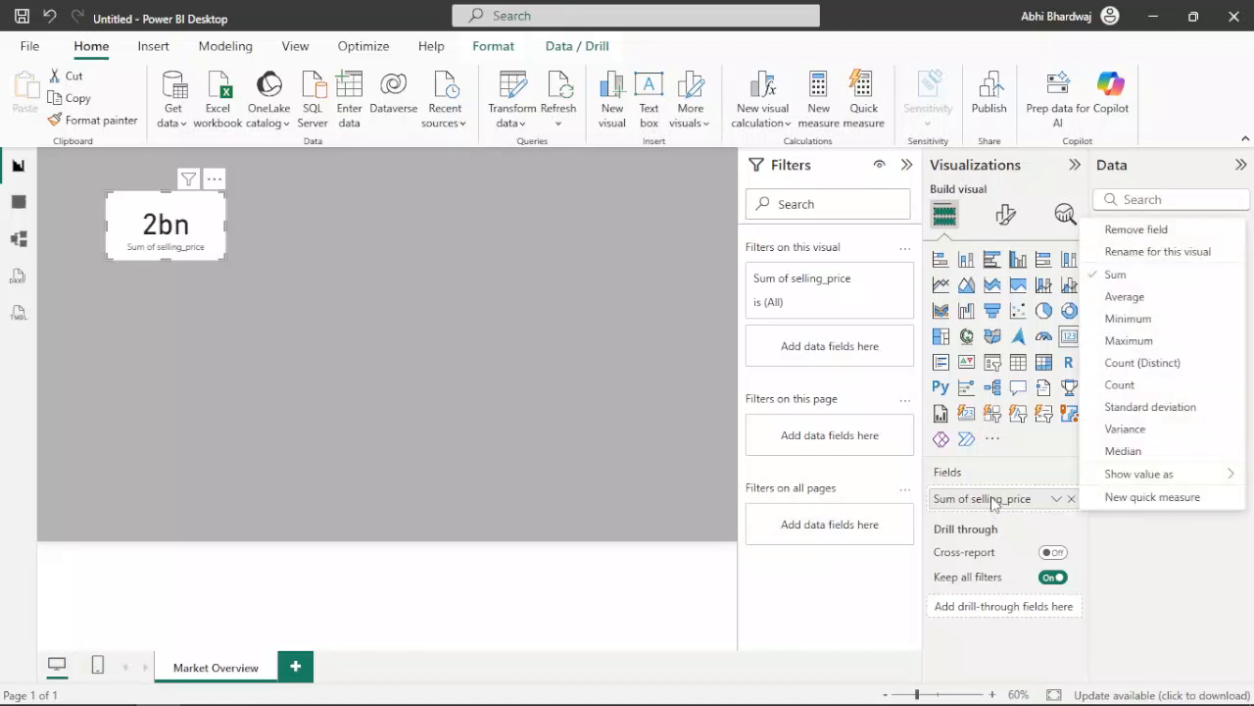
left_click(1135, 298)
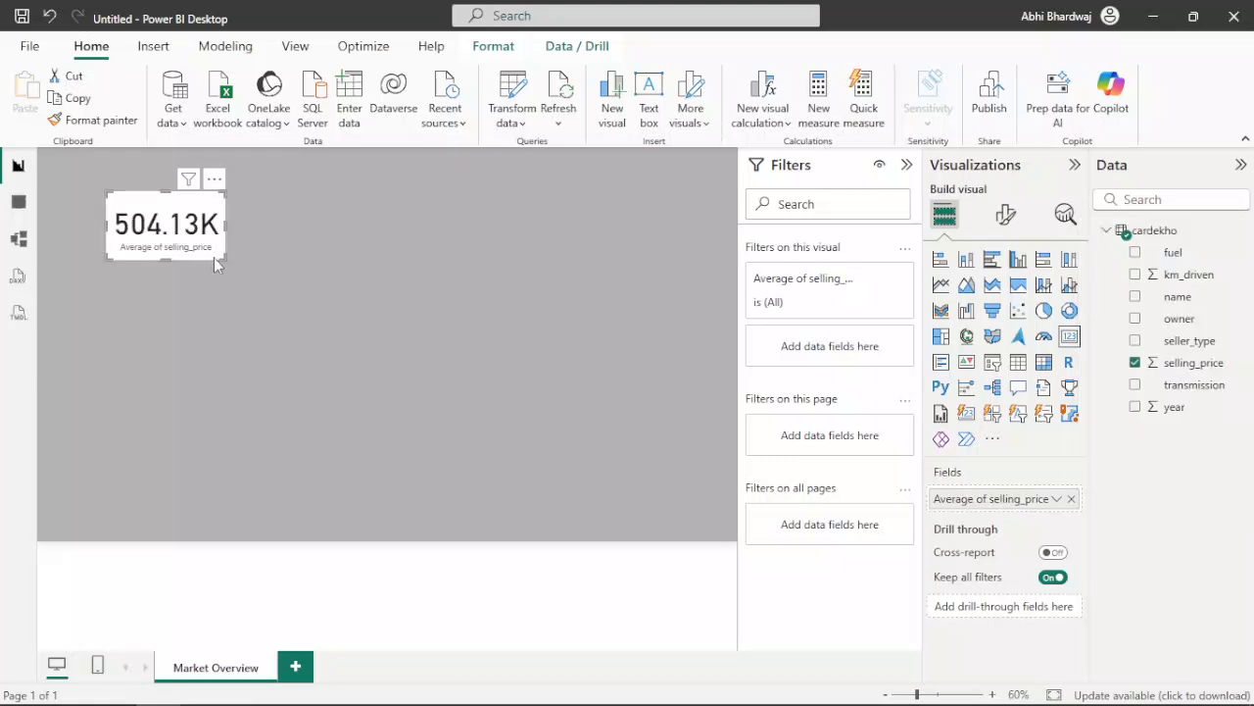
Step: Turn off the card's category label and give it the title "Average Selling Price"
left_click(1005, 213)
left_click(1060, 382)
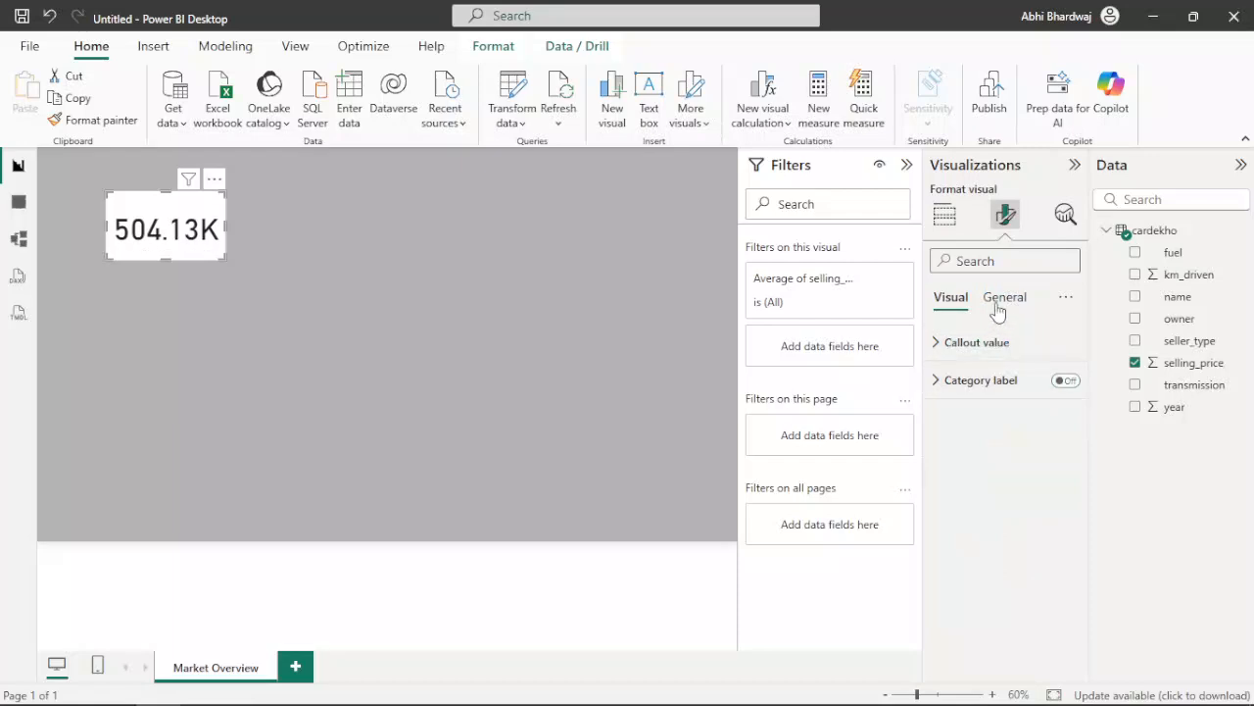
left_click(1001, 299)
left_click(1067, 383)
left_click(992, 384)
left_click(975, 471)
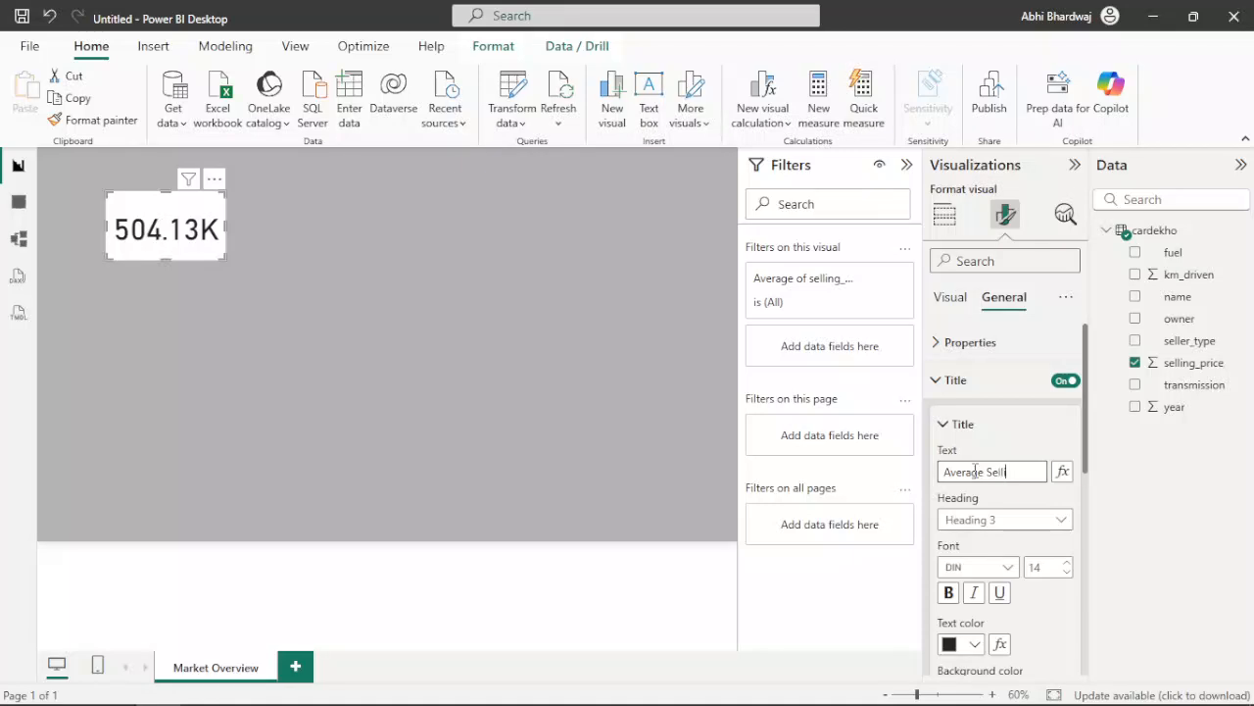
type("Average Selling Price")
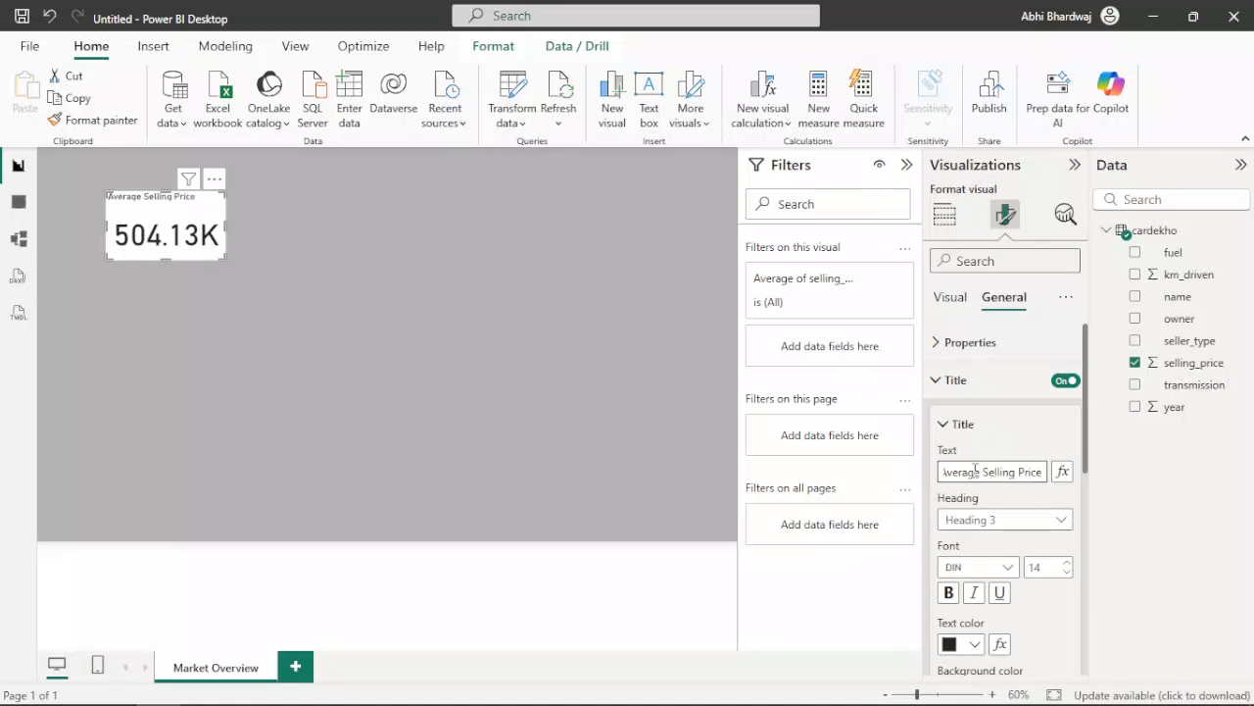
Step: Format the card's title in Arial Black, size 13, with centred horizontal alignment
left_click(994, 566)
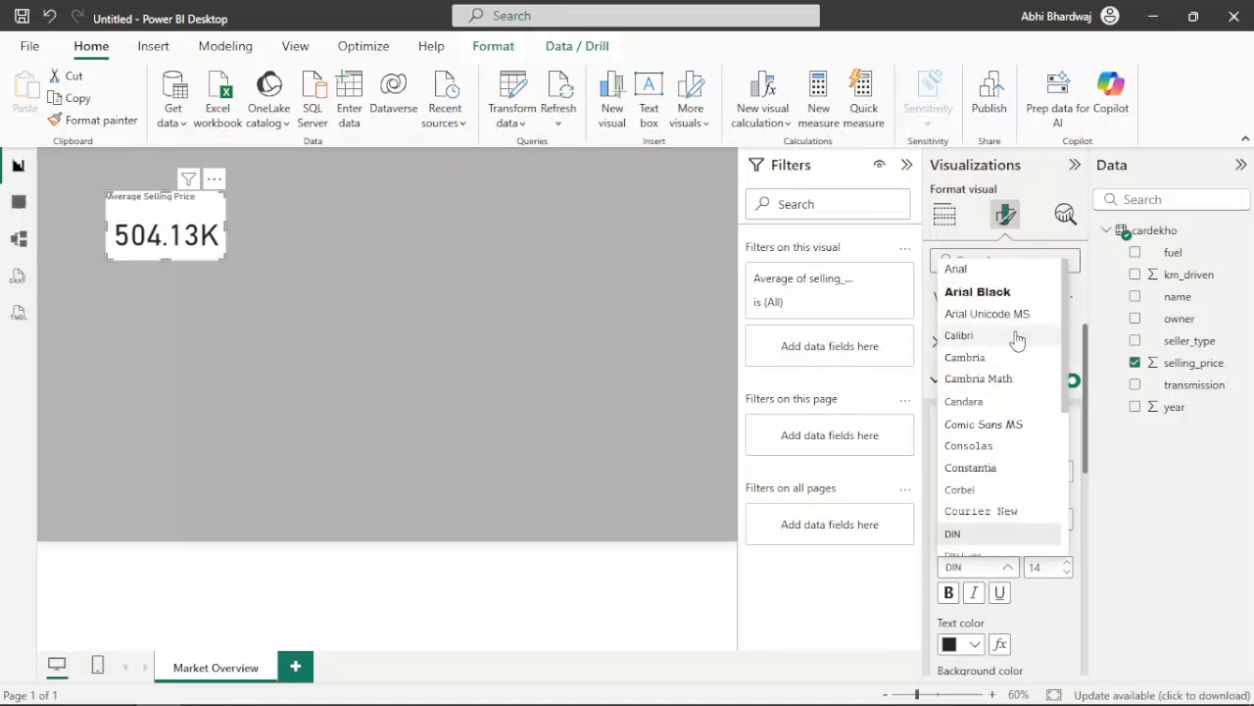
left_click(970, 290)
scroll(996, 616, "down", 2)
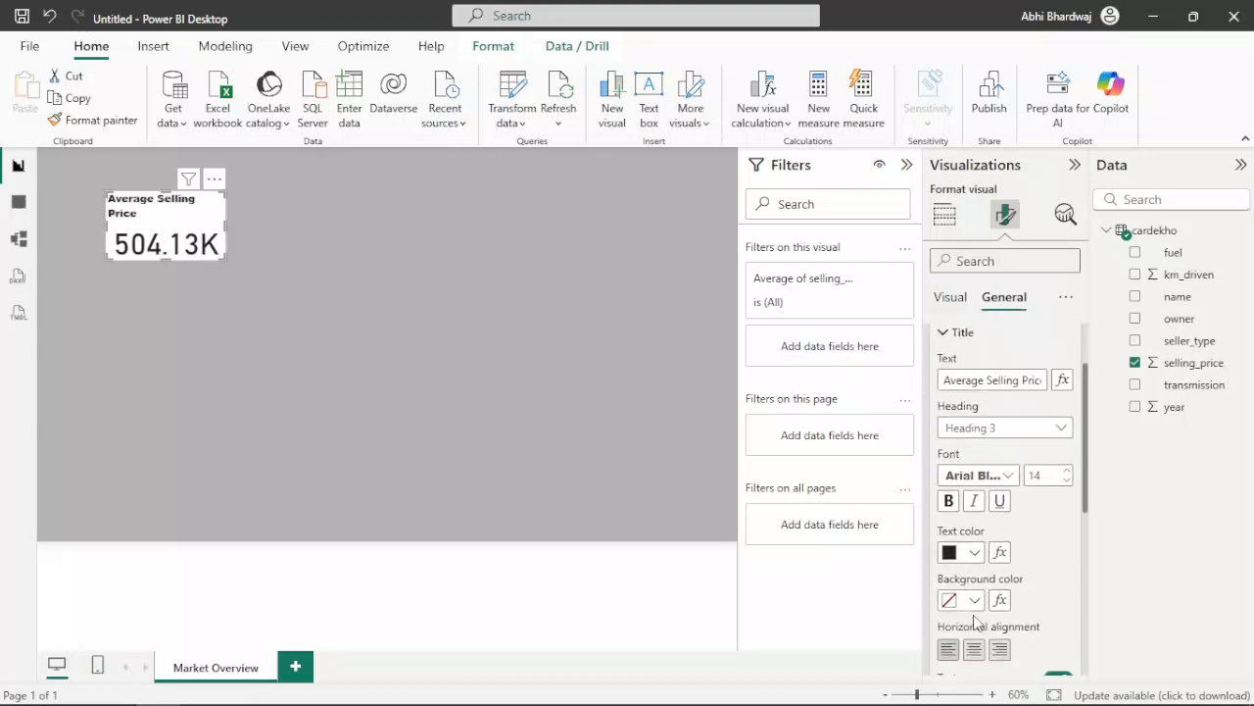
left_click(1067, 479)
left_click(1067, 479)
left_click(1068, 479)
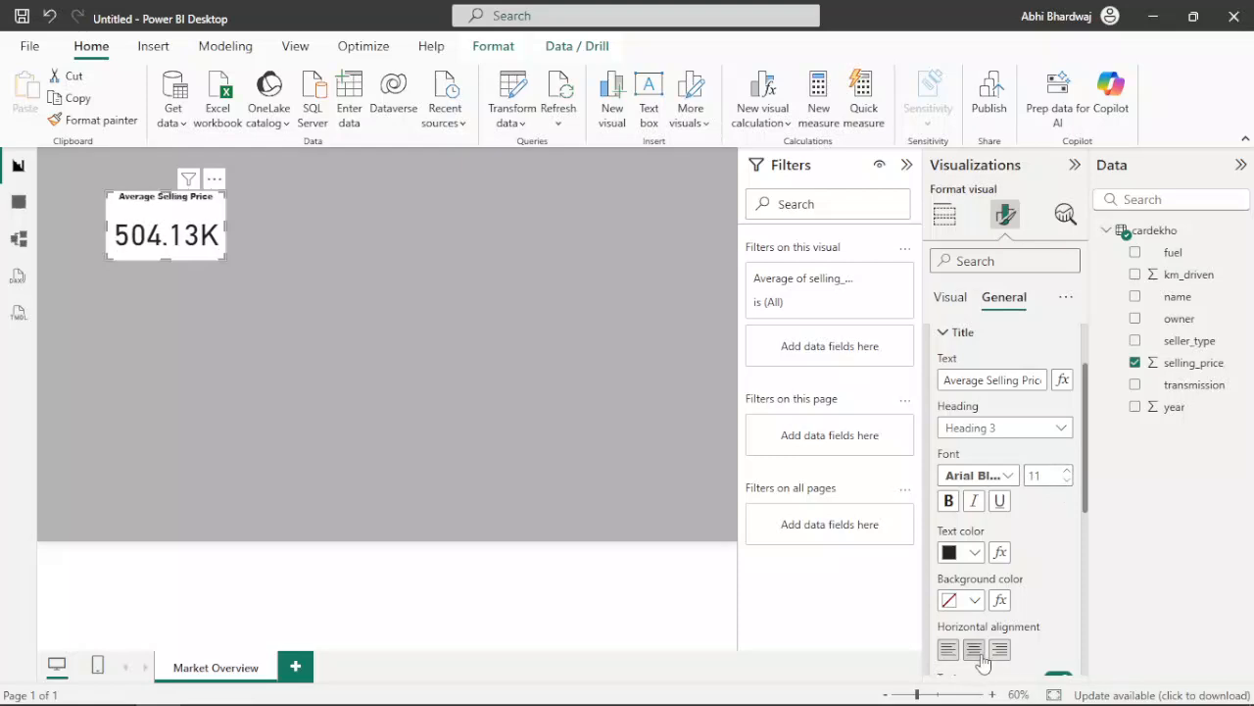
left_click(1068, 471)
left_click(1067, 471)
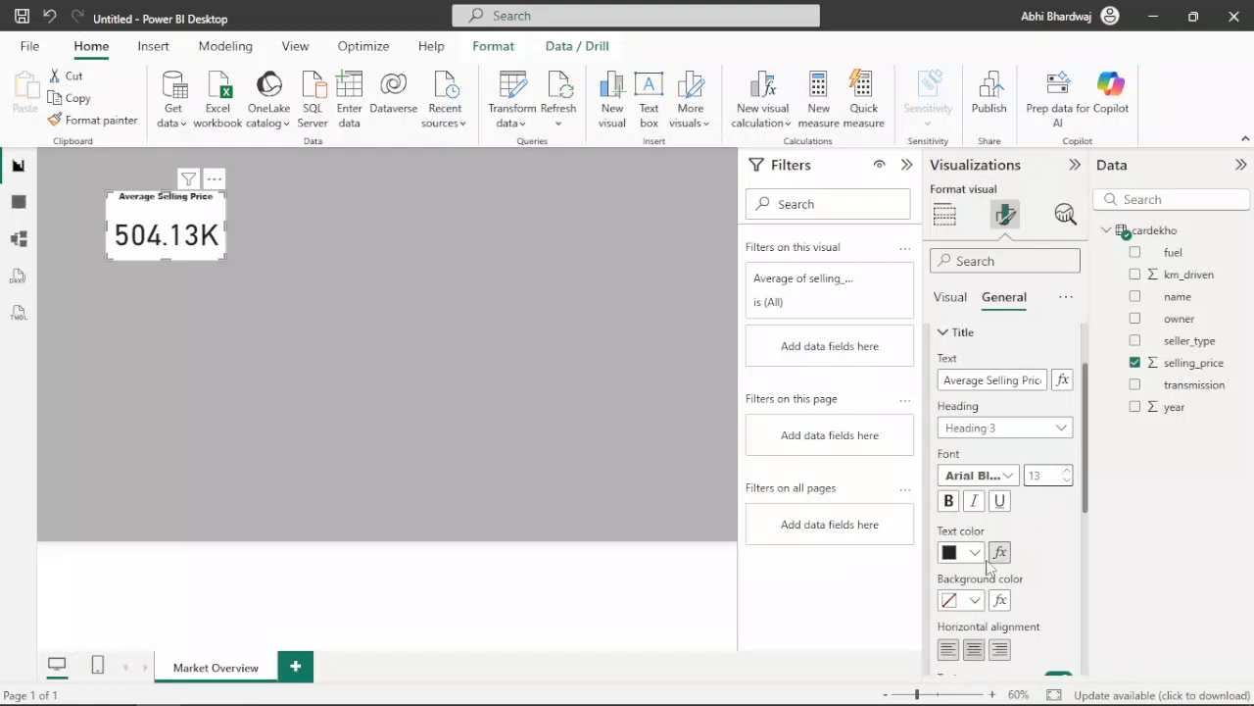
Step: Try a dark grey background colour for the card and set it back to white
scroll(980, 578, "down", 6)
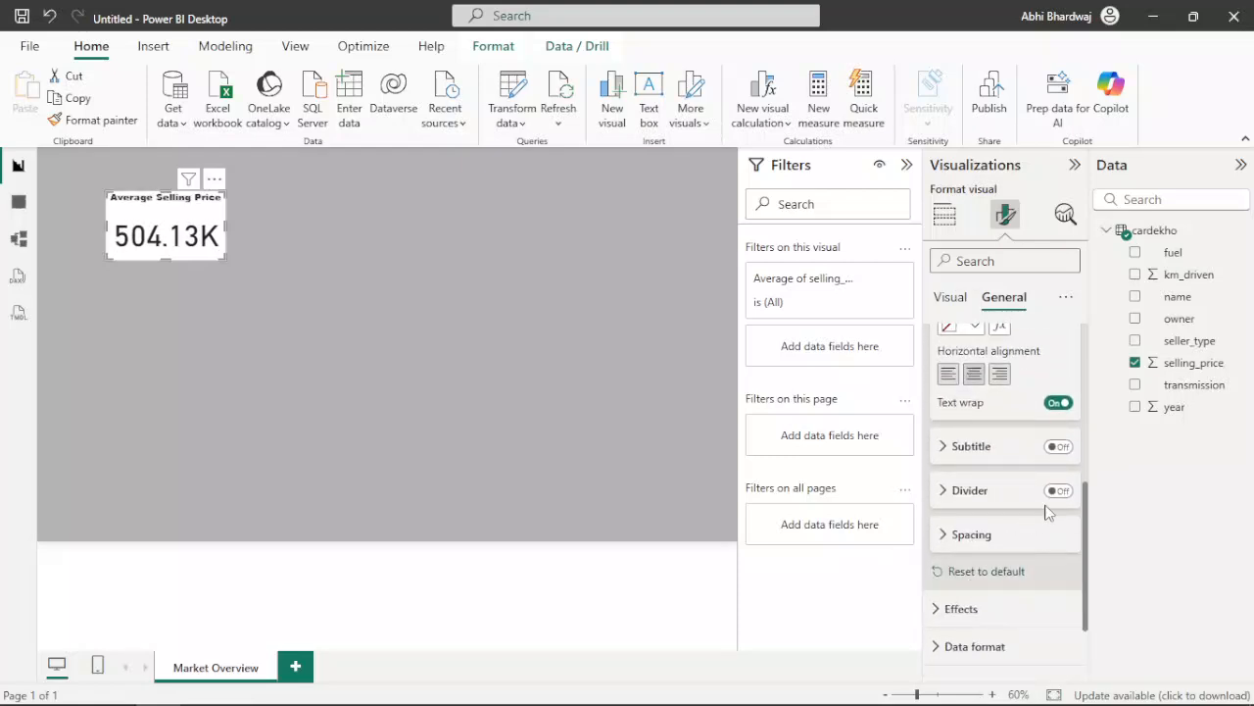
scroll(1006, 577, "down", 2)
left_click(1030, 511)
scroll(998, 555, "down", 2)
left_click(974, 505)
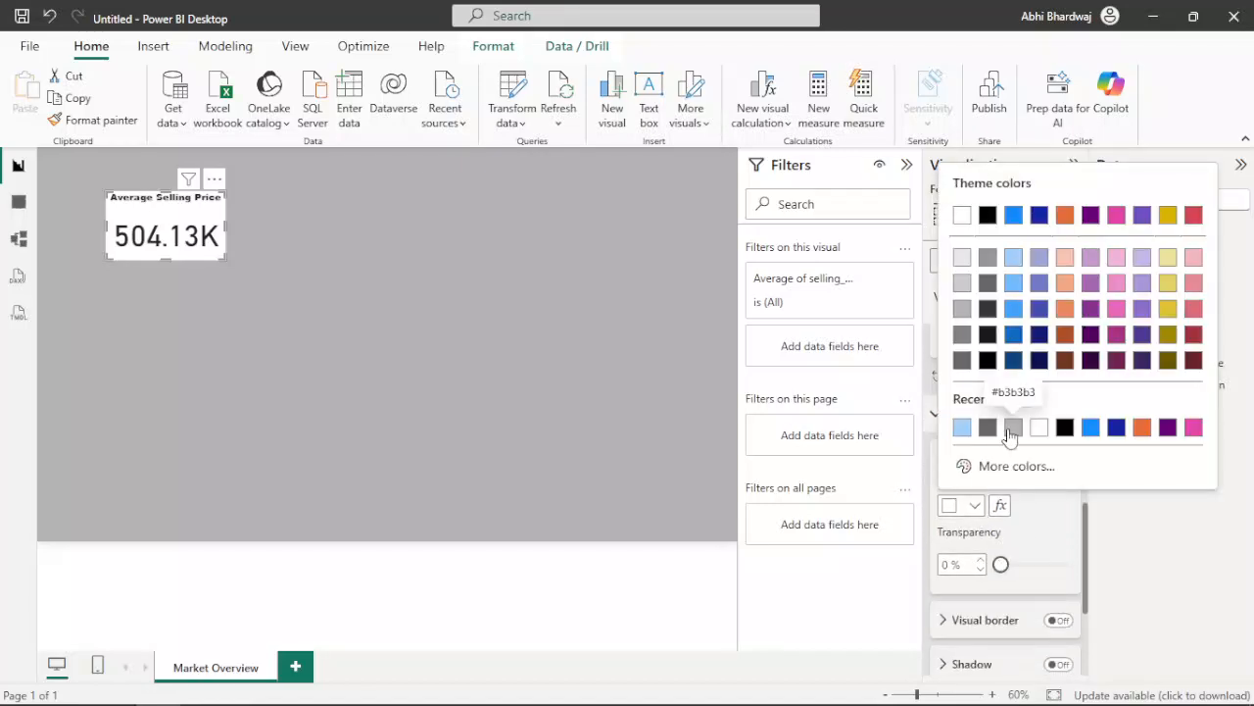
left_click(989, 428)
mouse_move(1000, 564)
left_mouse_down()
mouse_move(1053, 566)
mouse_move(1001, 565)
left_mouse_up()
left_click(974, 504)
left_click(958, 212)
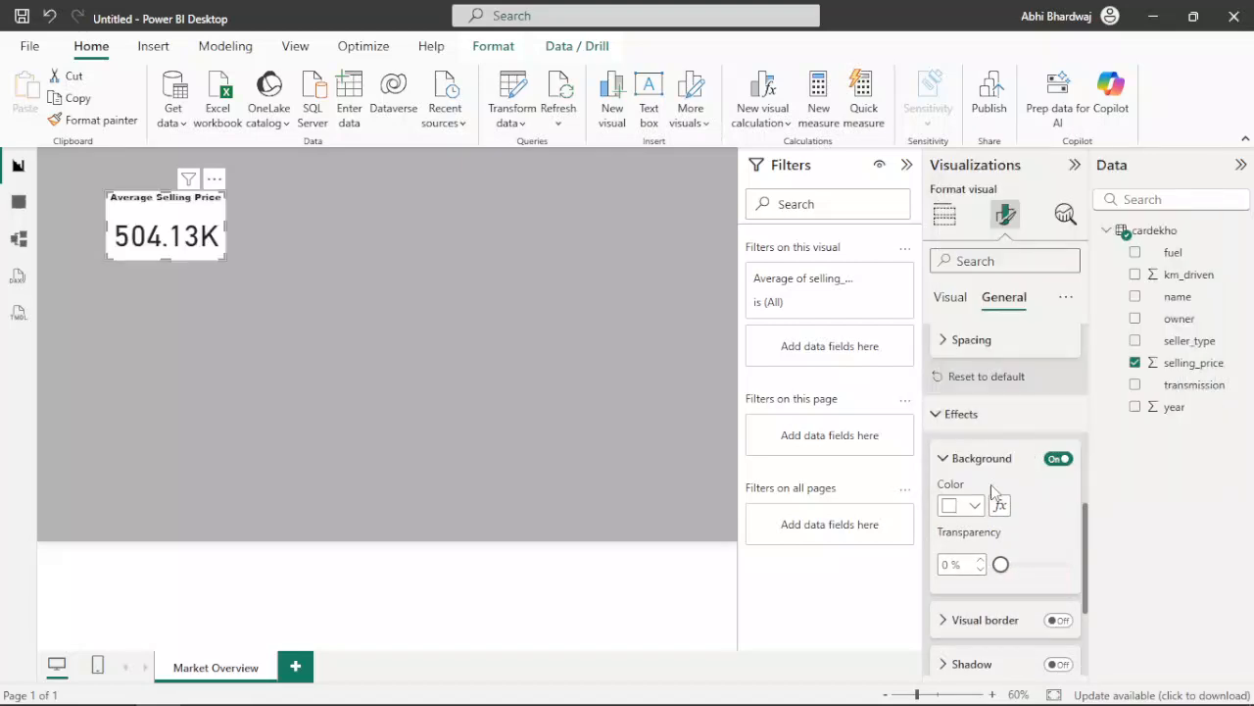
Step: Enable a dark grey visual border on the card with 20 px rounded corners and a 5 px width
left_click(1058, 619)
left_click(995, 619)
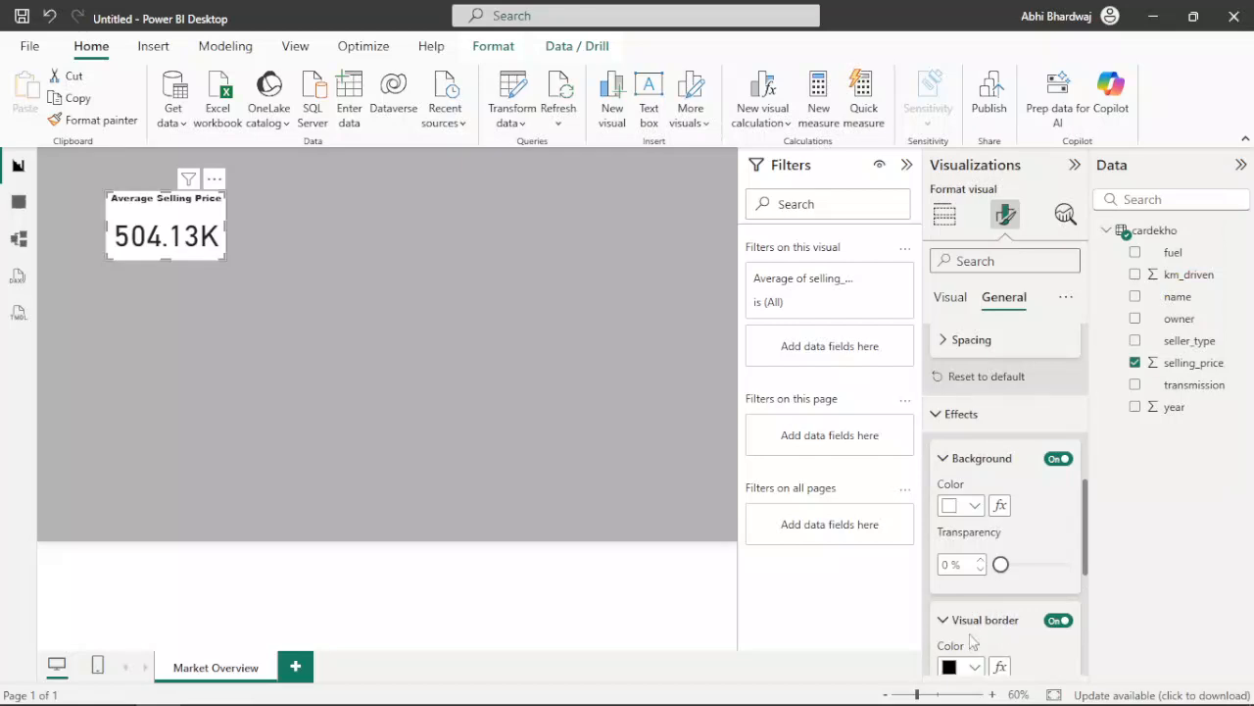
left_click(970, 666)
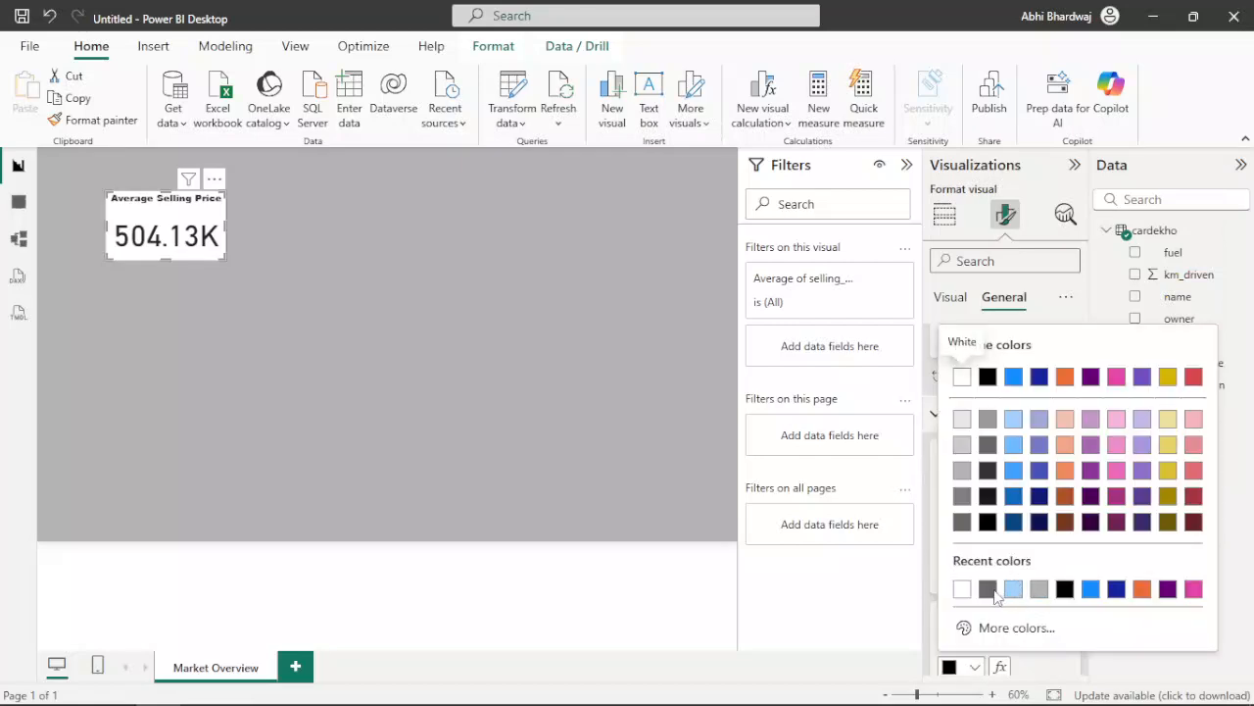
left_click(987, 588)
scroll(1000, 588, "down", 2)
left_click_drag(1001, 634, 1045, 637)
scroll(1021, 598, "down", 3)
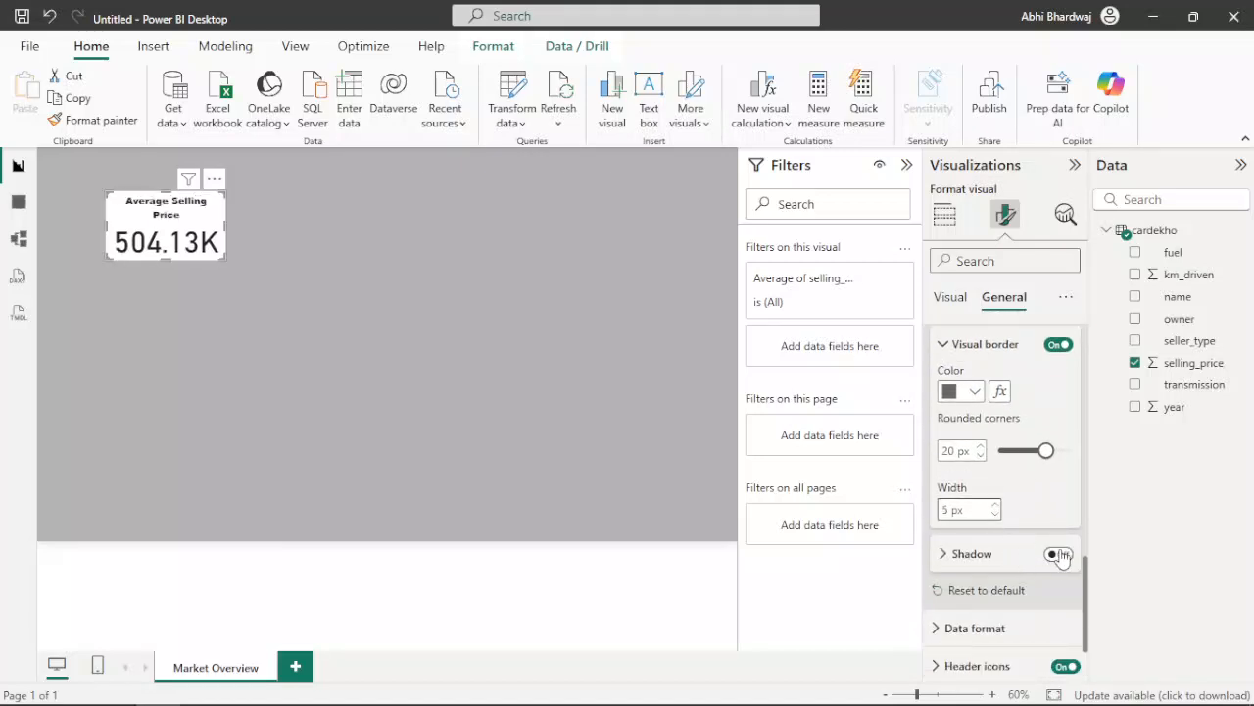
Step: Enable a light blue shadow on the card and widen the card slightly so its title fits on one line
left_click(1059, 554)
left_click(980, 556)
left_click(970, 602)
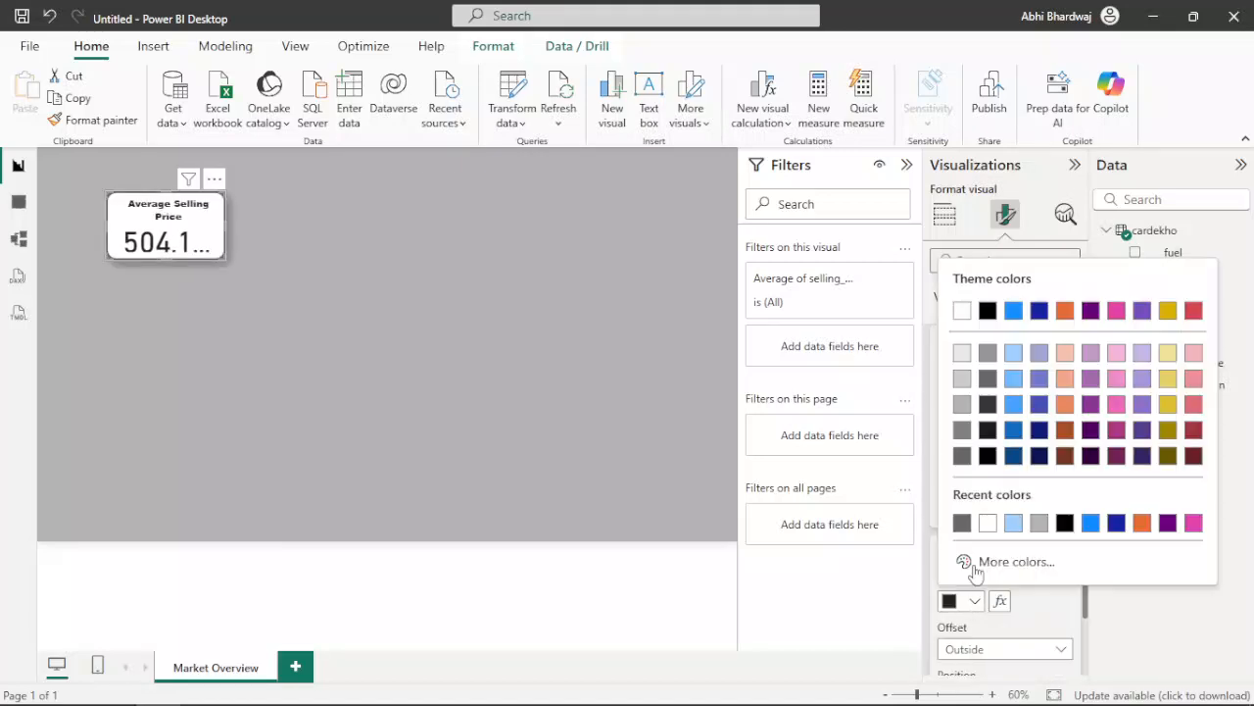
left_click(985, 527)
left_click_drag(227, 262, 241, 260)
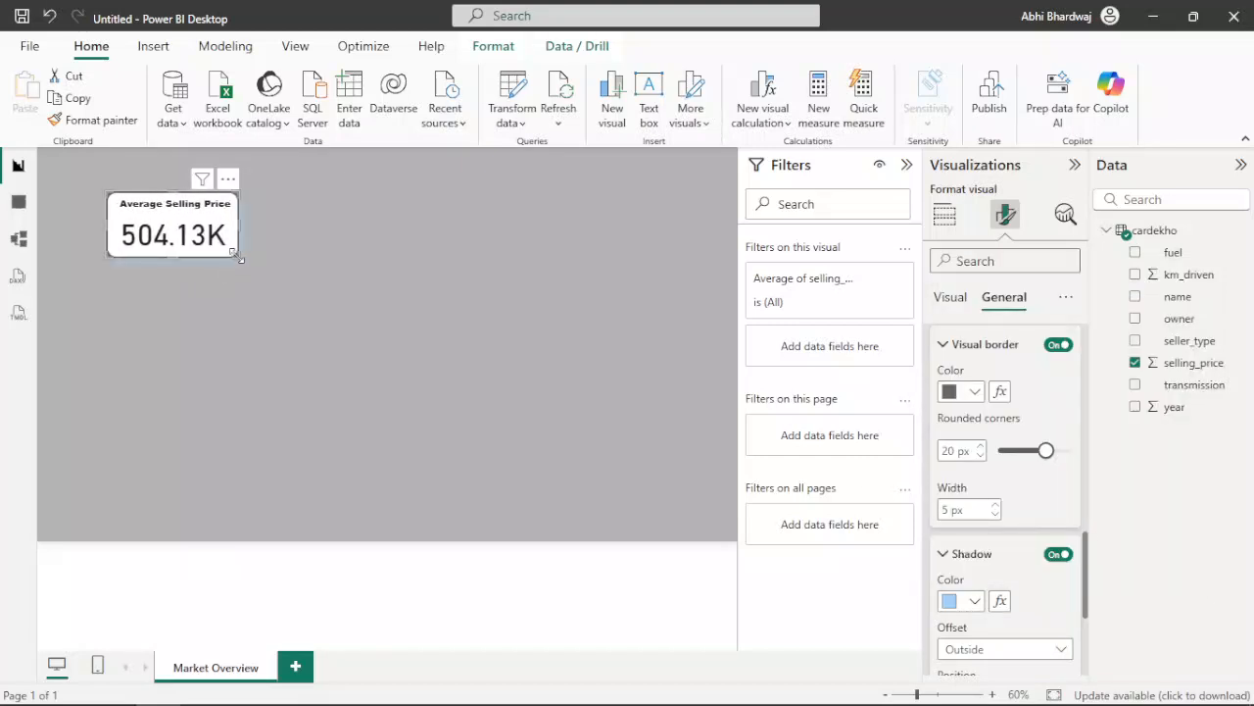
Step: Duplicate the Average Selling Price card and place the copy directly to the right of the original
key("ctrl+c")
key("ctrl+v")
left_click_drag(304, 236, 350, 237)
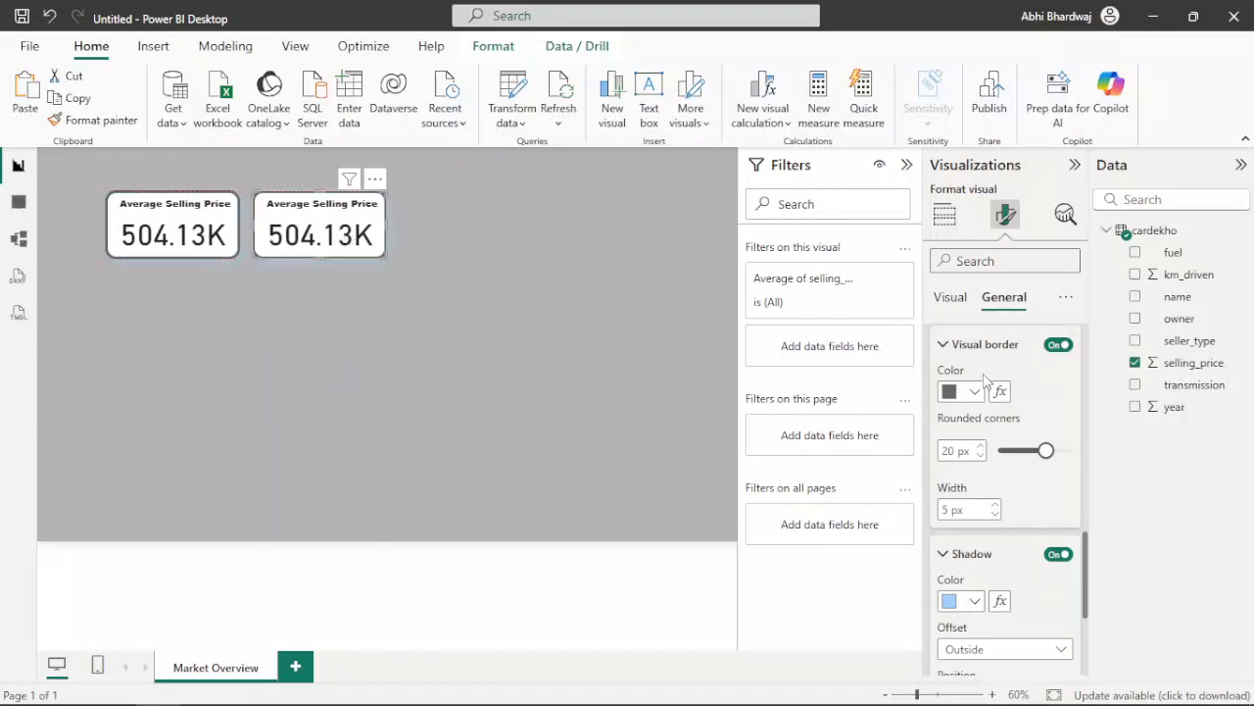
Step: Replace the copied card's selling_price field with the name field, aggregated as Count
left_click(950, 296)
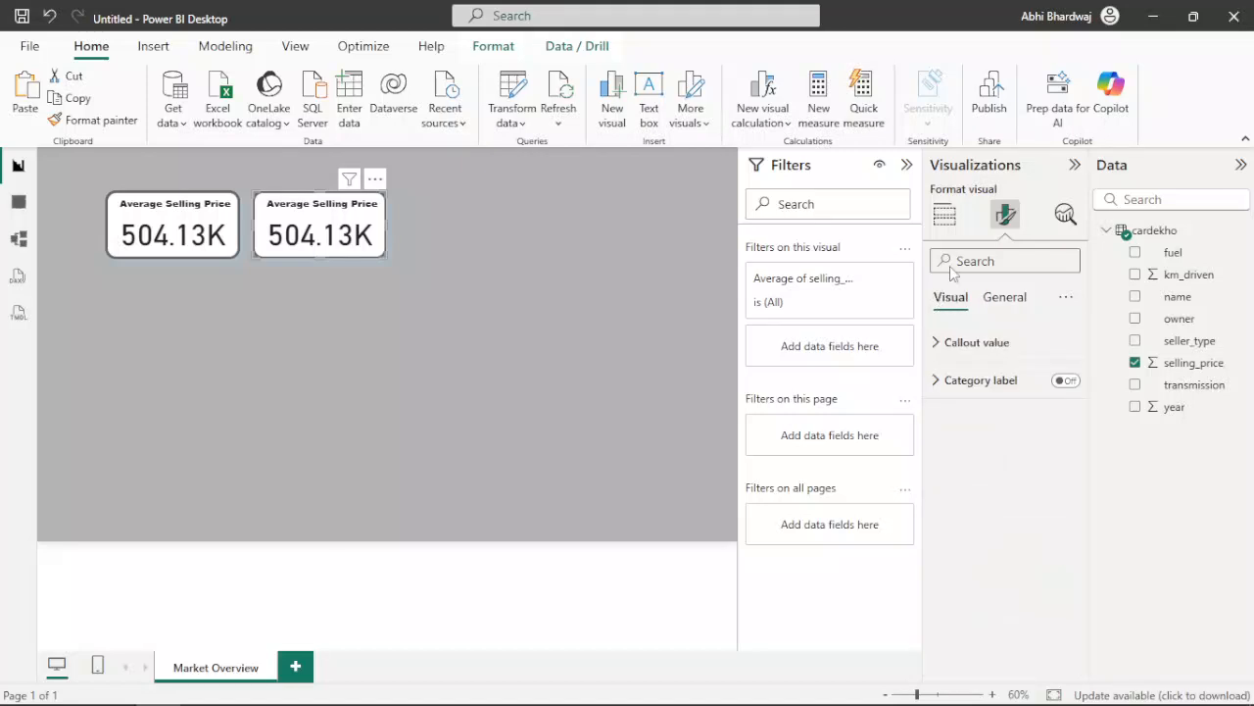
left_click(944, 213)
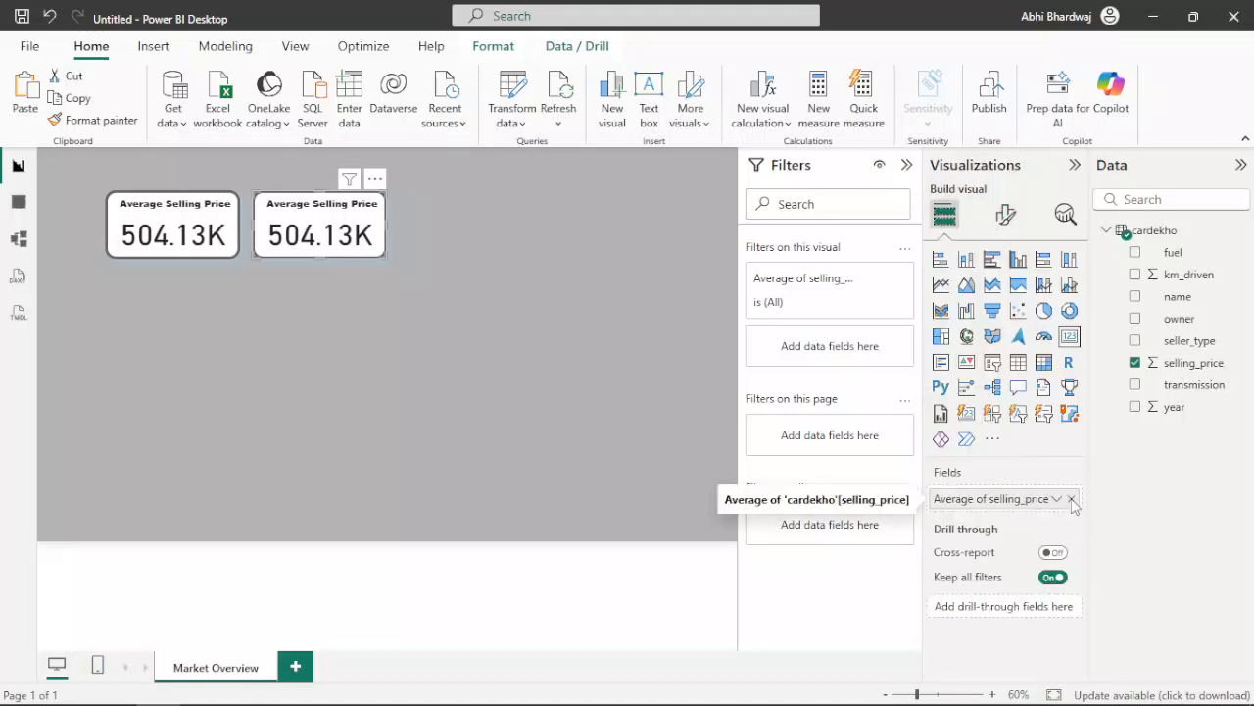
left_click(1072, 500)
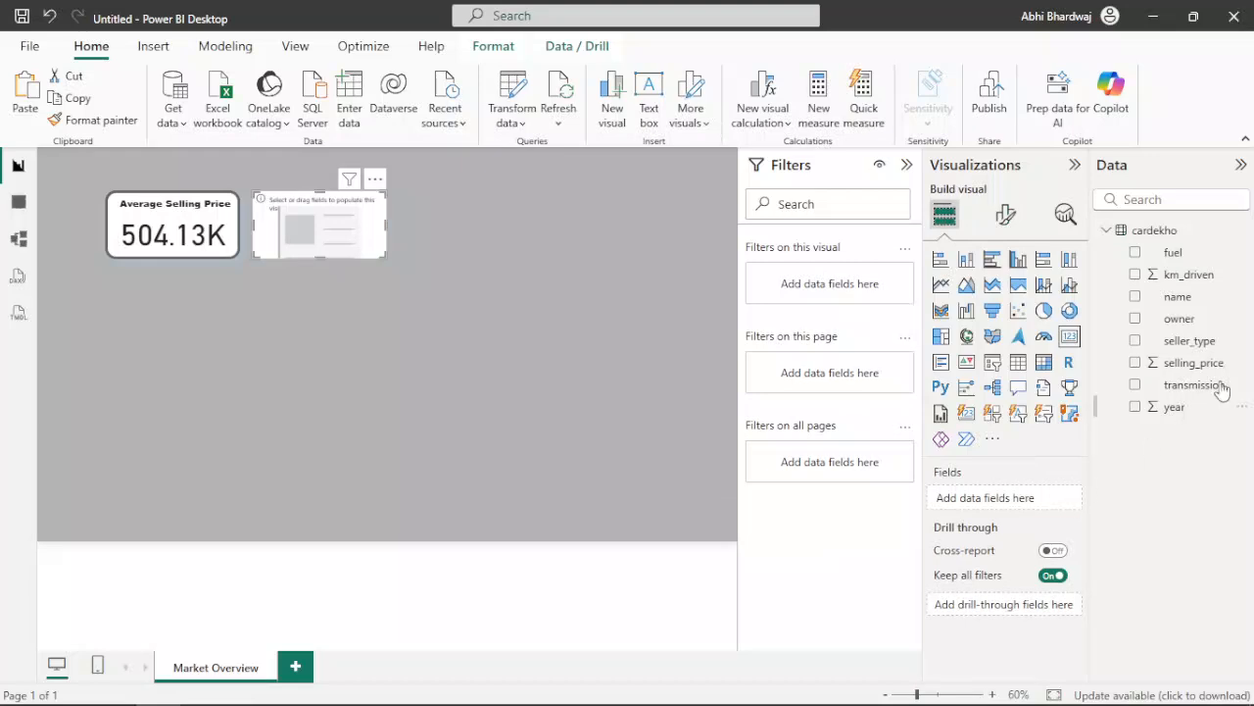
left_click_drag(1176, 298, 1014, 504)
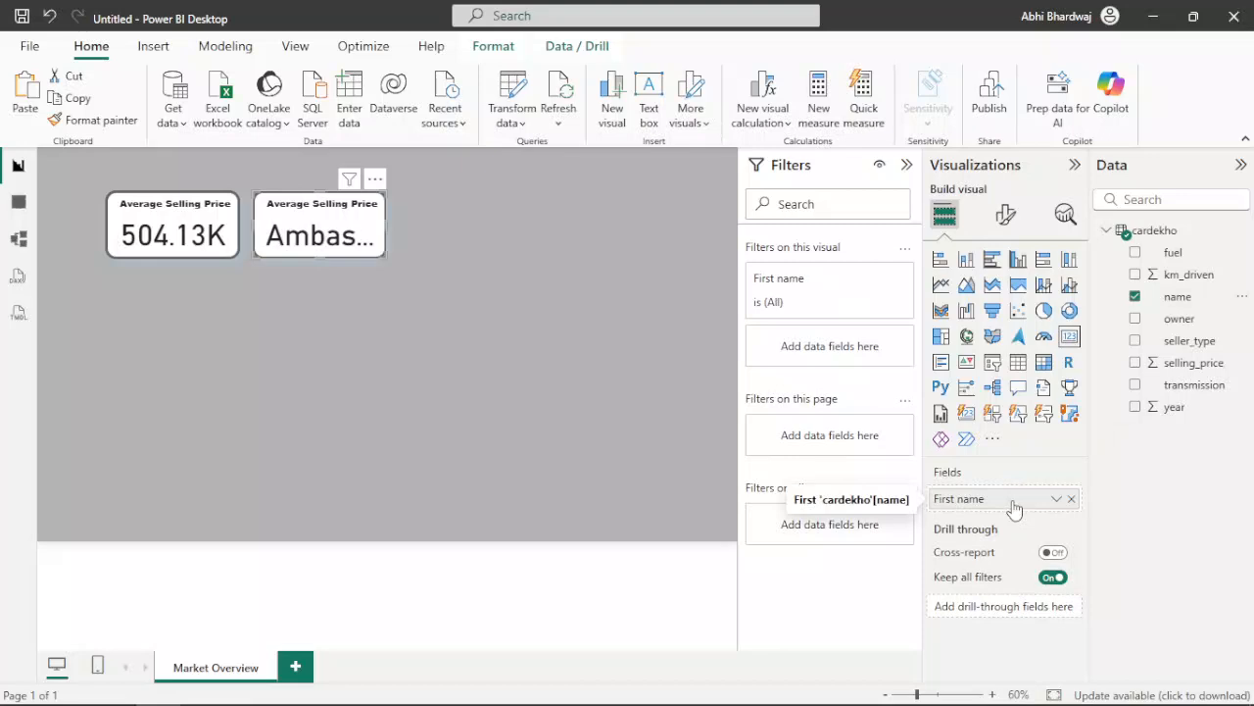
right_click(1014, 505)
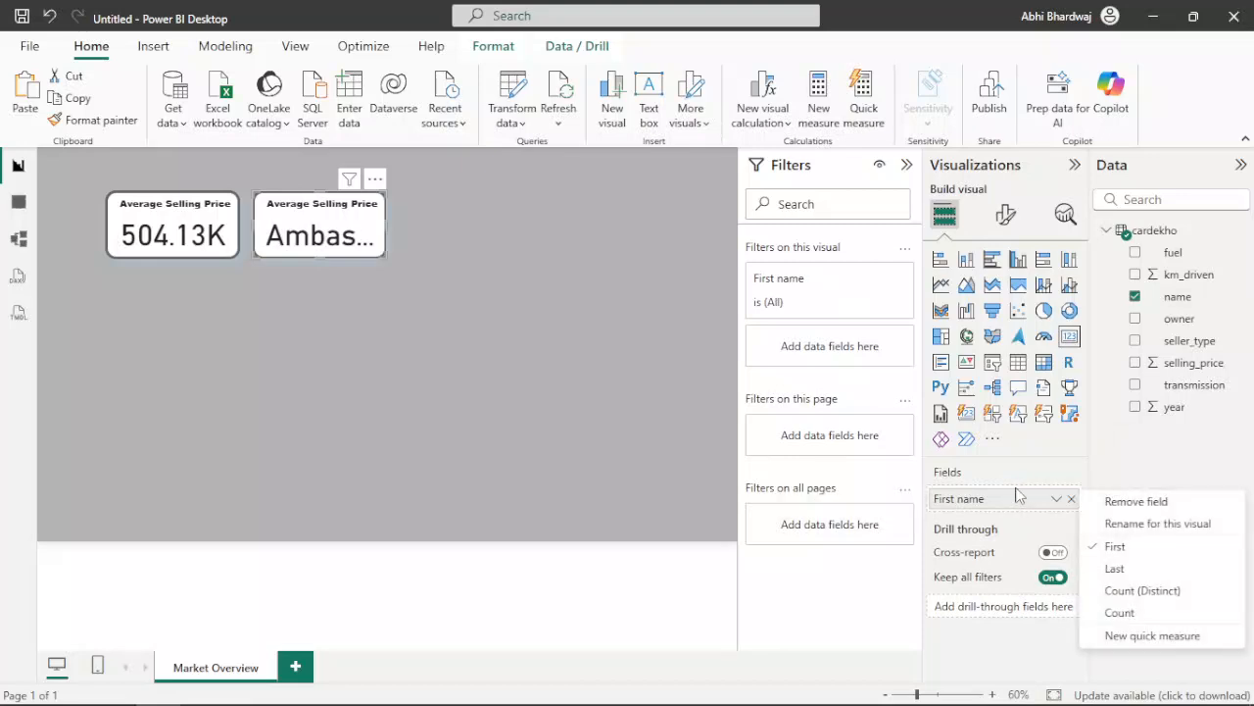
left_click(1127, 606)
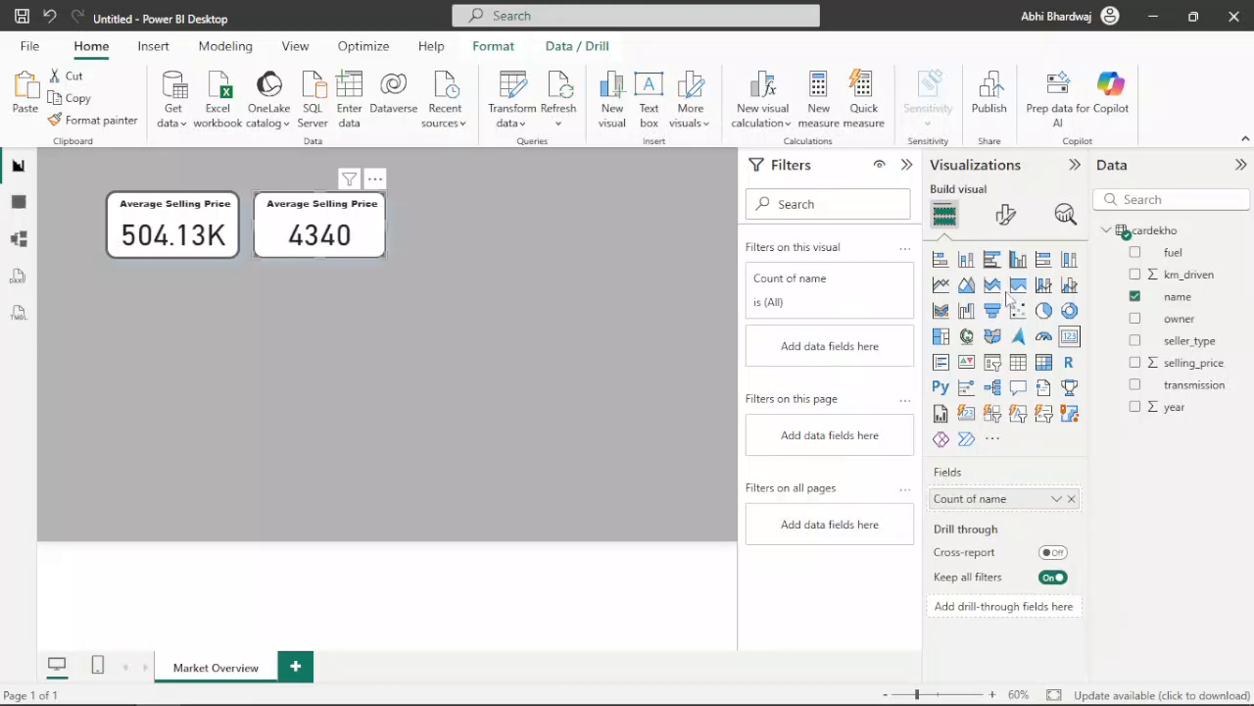
Step: Change the second card's title text to "Total Cars Listed"
left_click(1006, 213)
left_click(1004, 297)
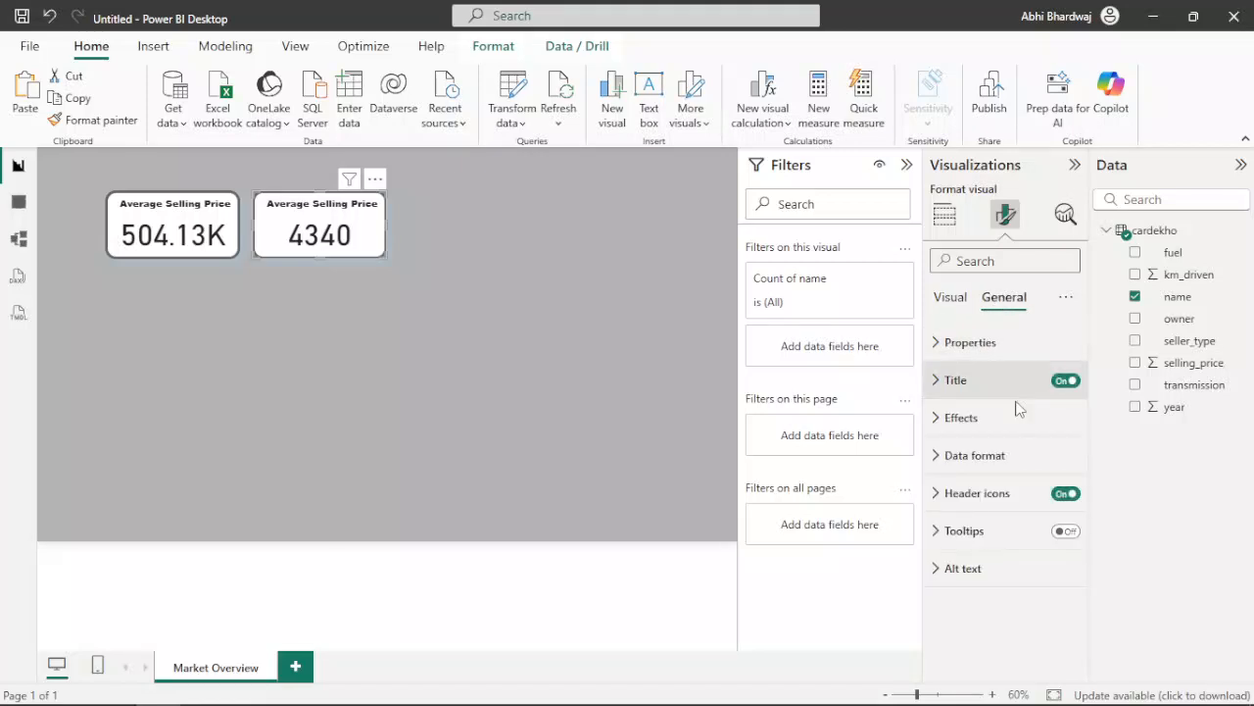
left_click(981, 378)
triple_click(999, 471)
type("t")
key("BackSpace")
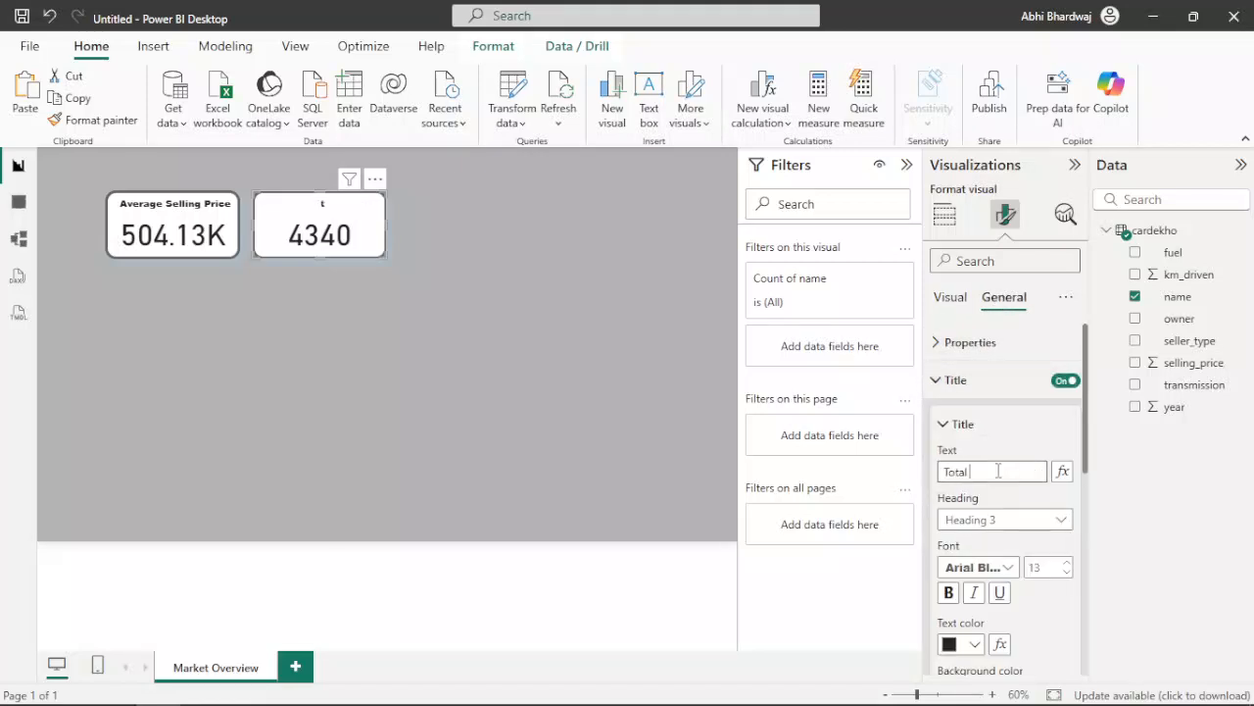
type("Total Cars Listed")
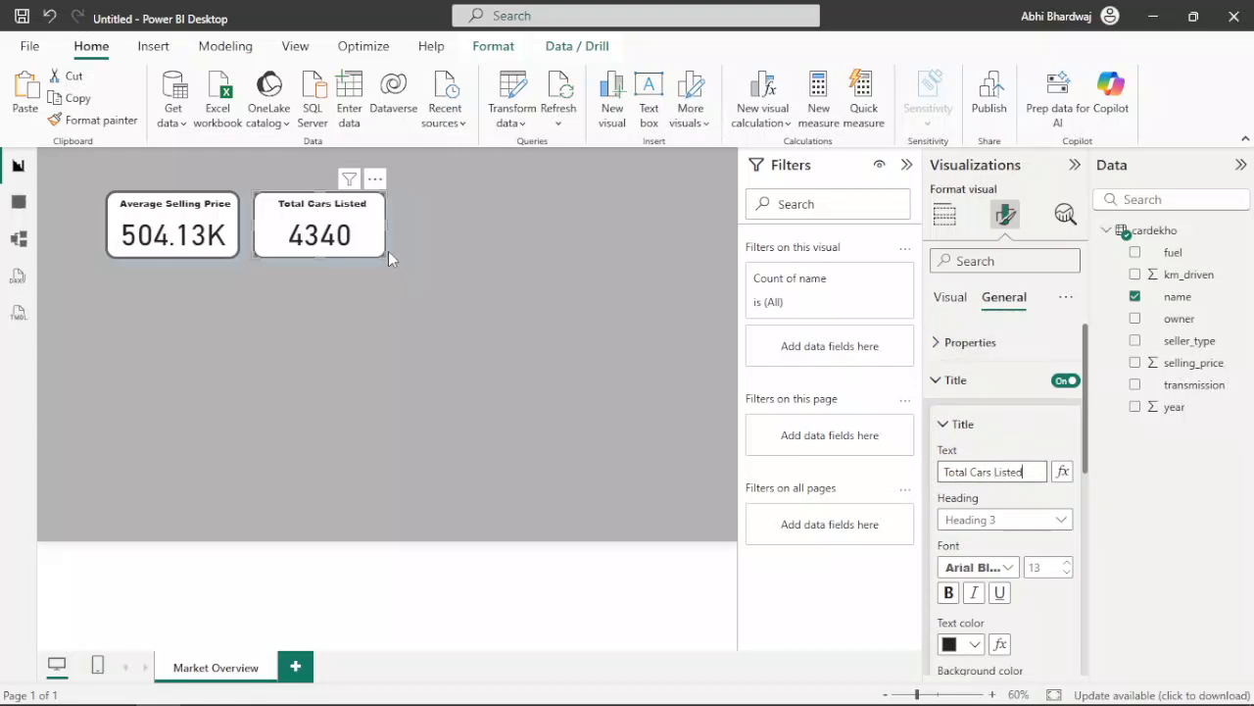
Step: Duplicate the Total Cars Listed card and place the copy to its right in the same row
left_click(365, 233)
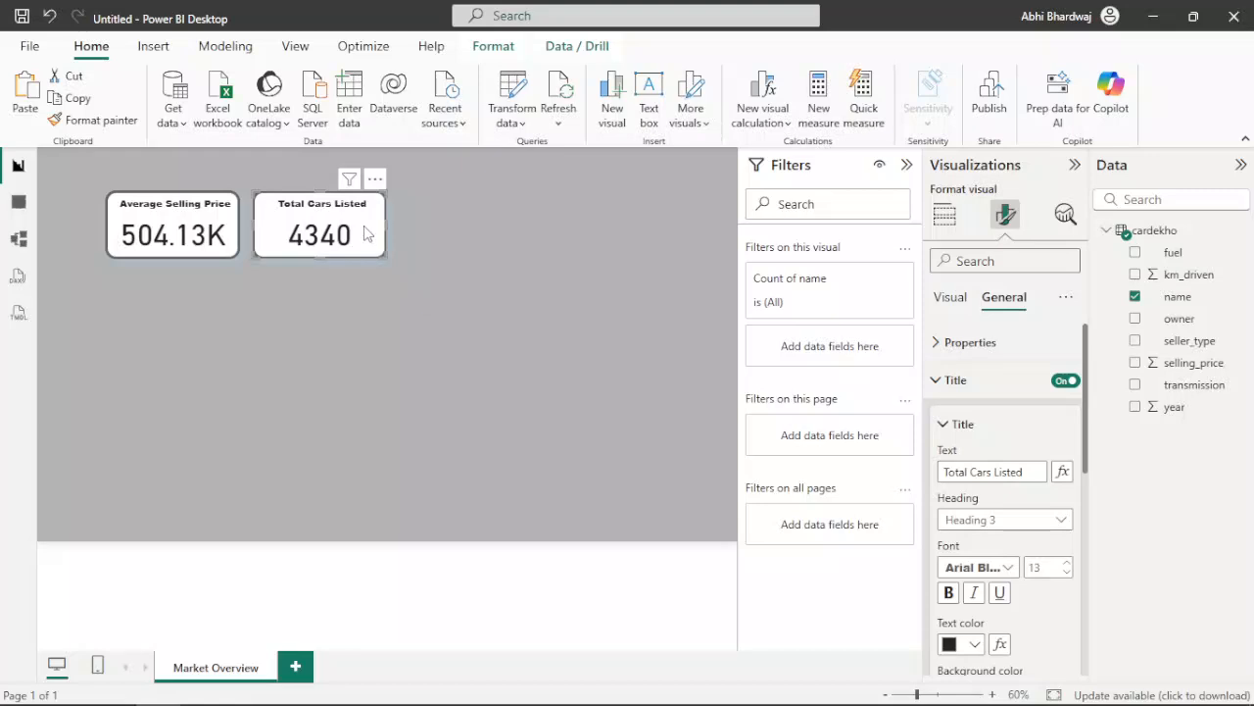
key("ctrl+c")
key("ctrl+v")
left_click_drag(365, 233, 517, 229)
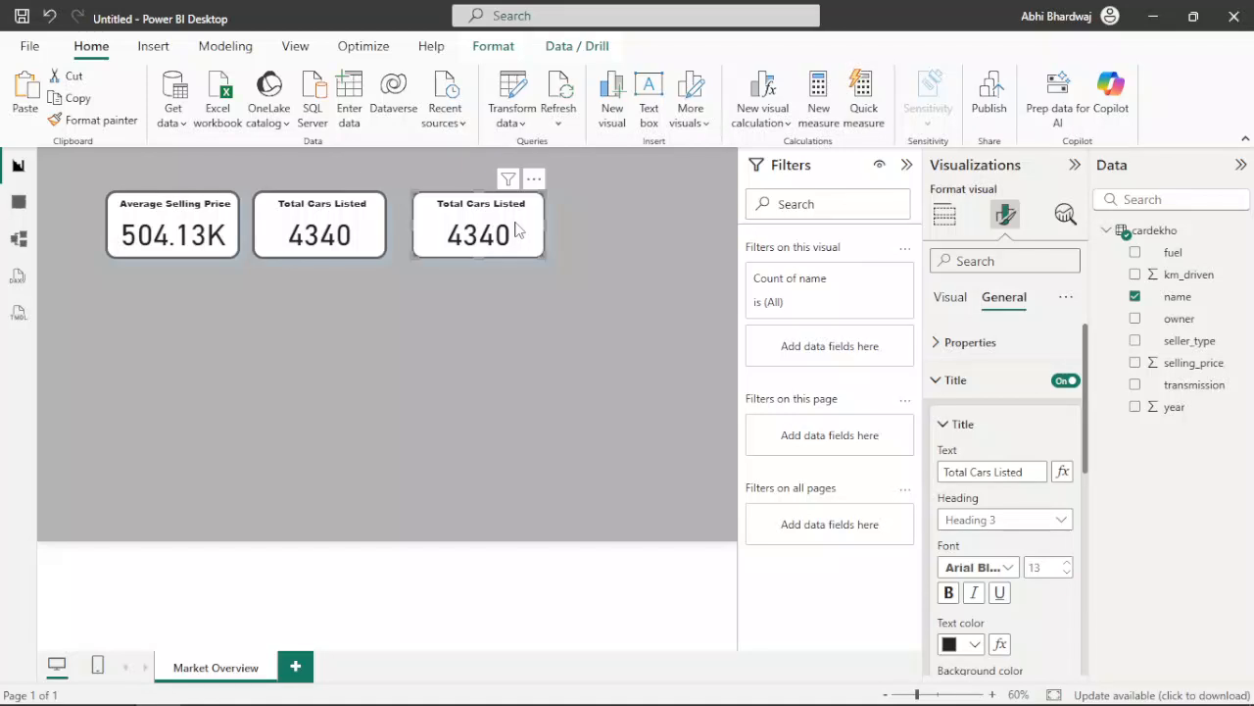
Step: Replace the third card's name field with selling_price, aggregated as Maximum
left_click(945, 214)
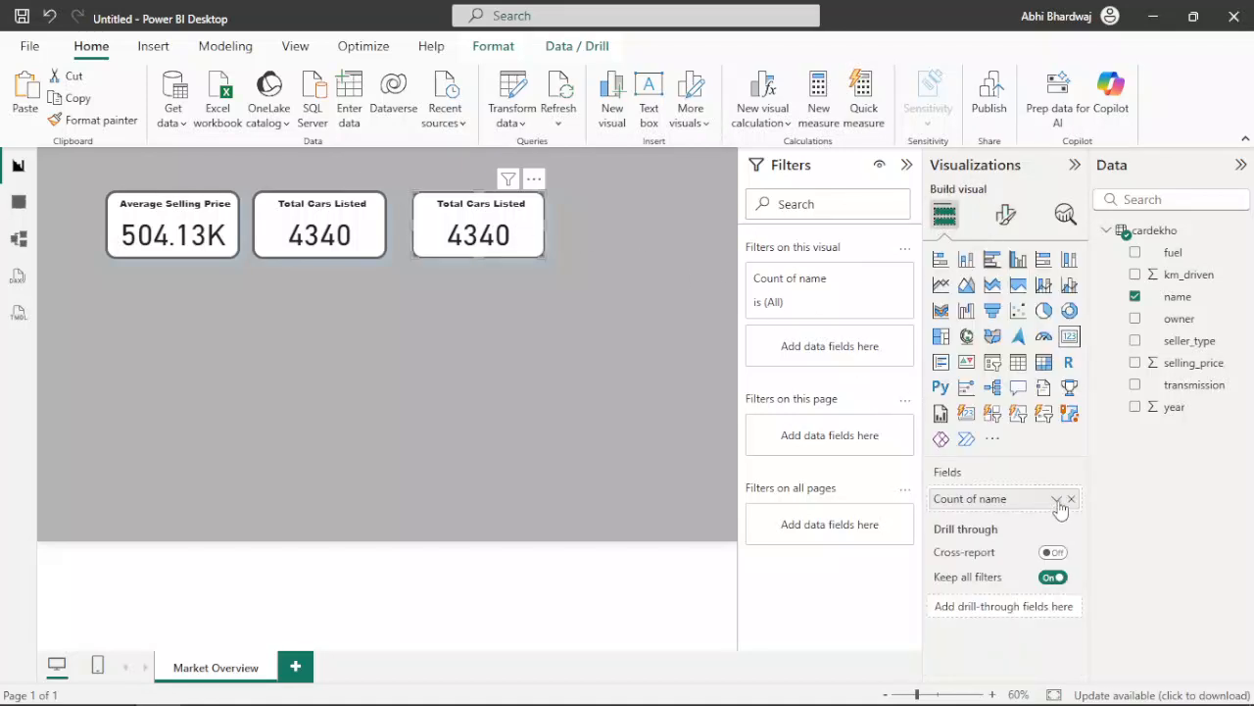
left_click(1073, 498)
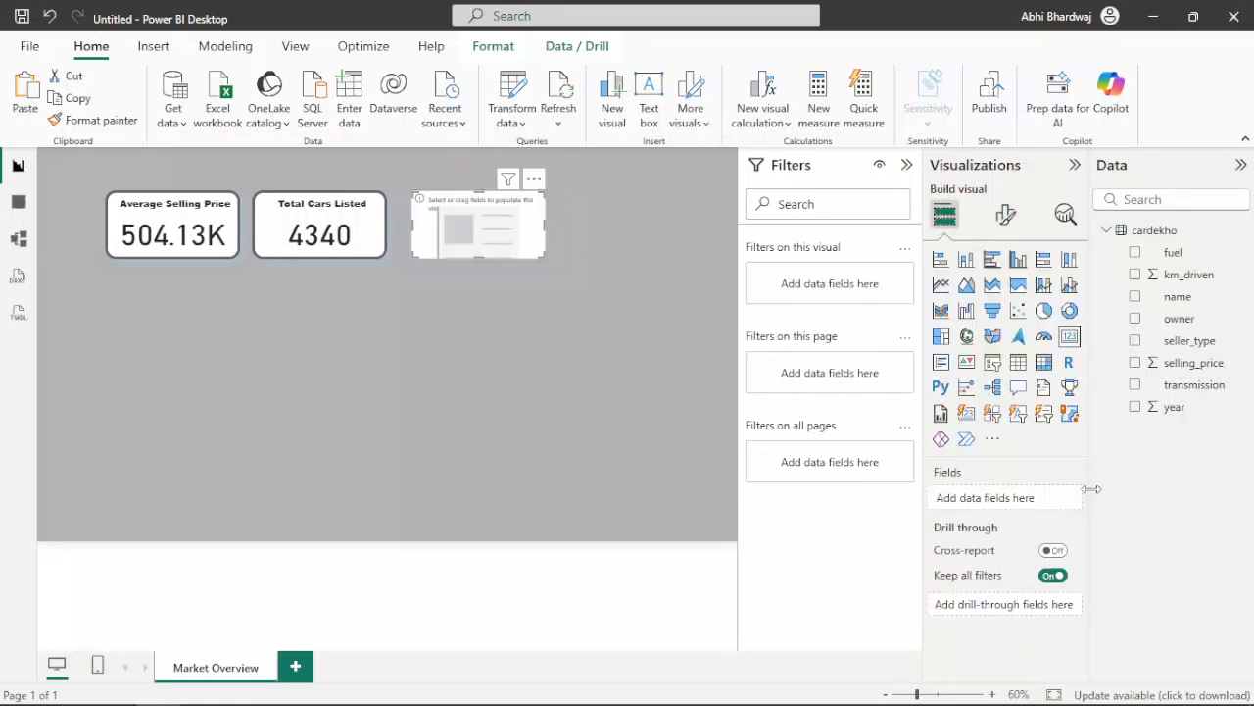
left_click_drag(1195, 370, 997, 499)
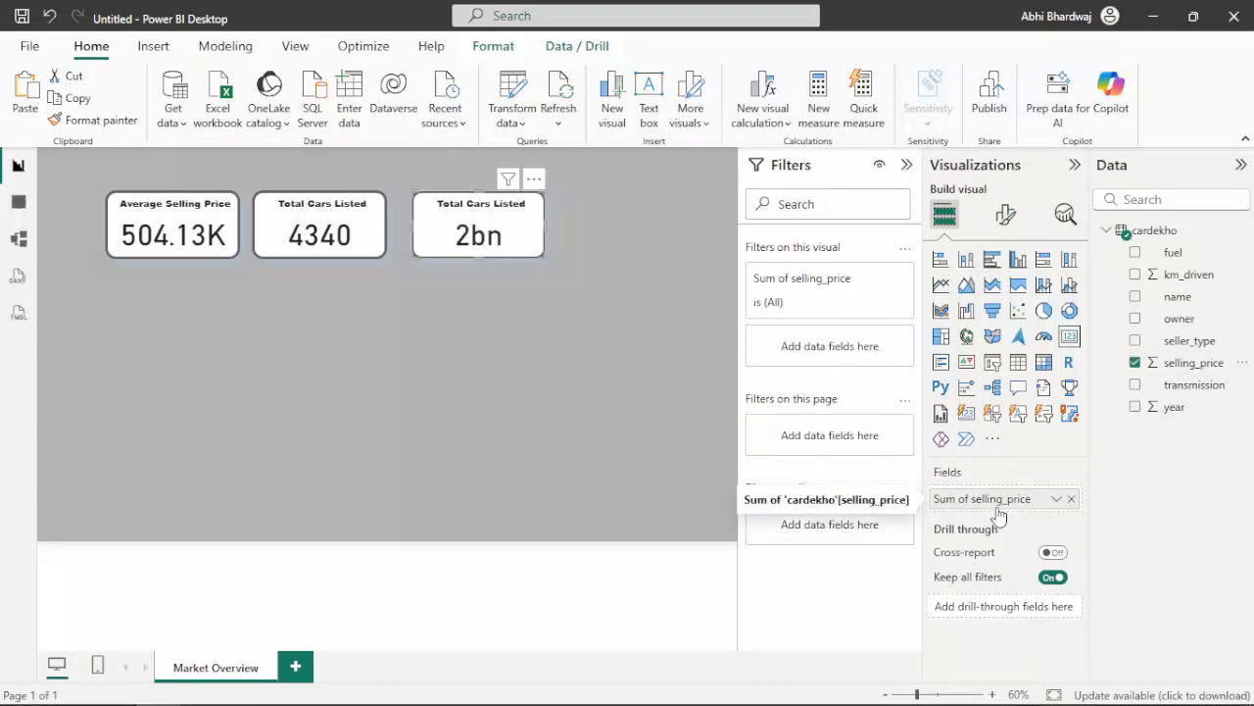
right_click(998, 514)
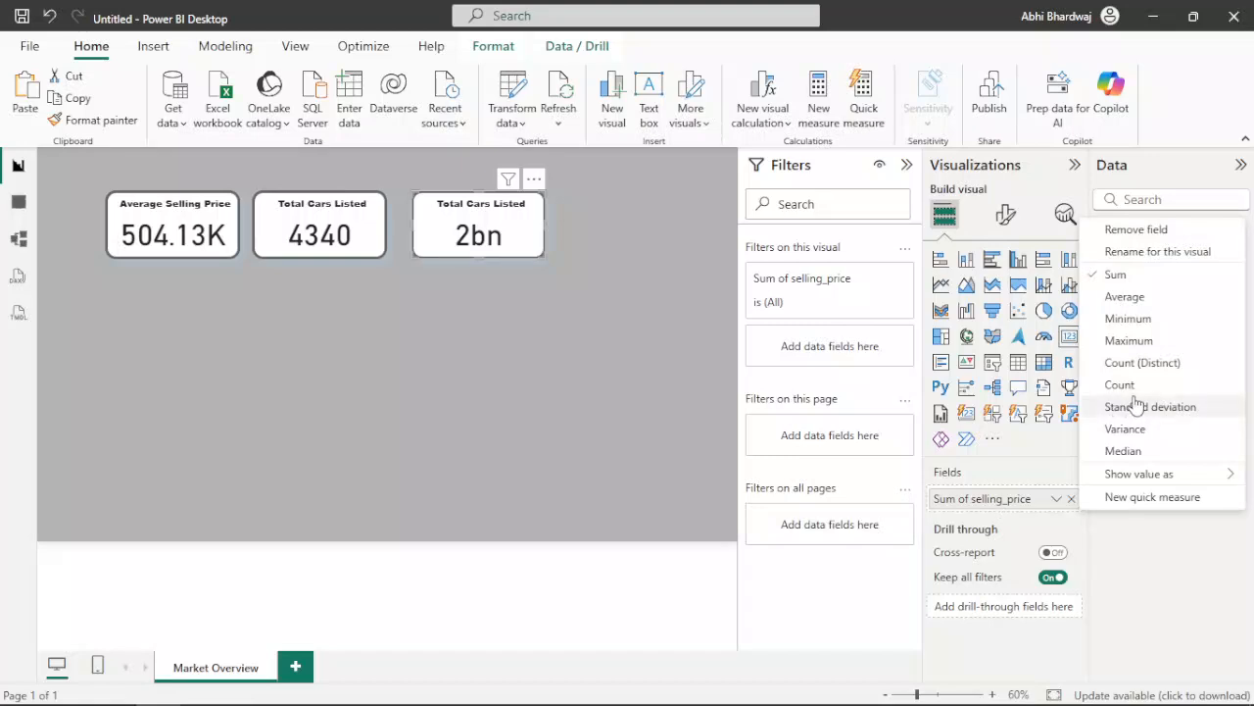
left_click(1135, 345)
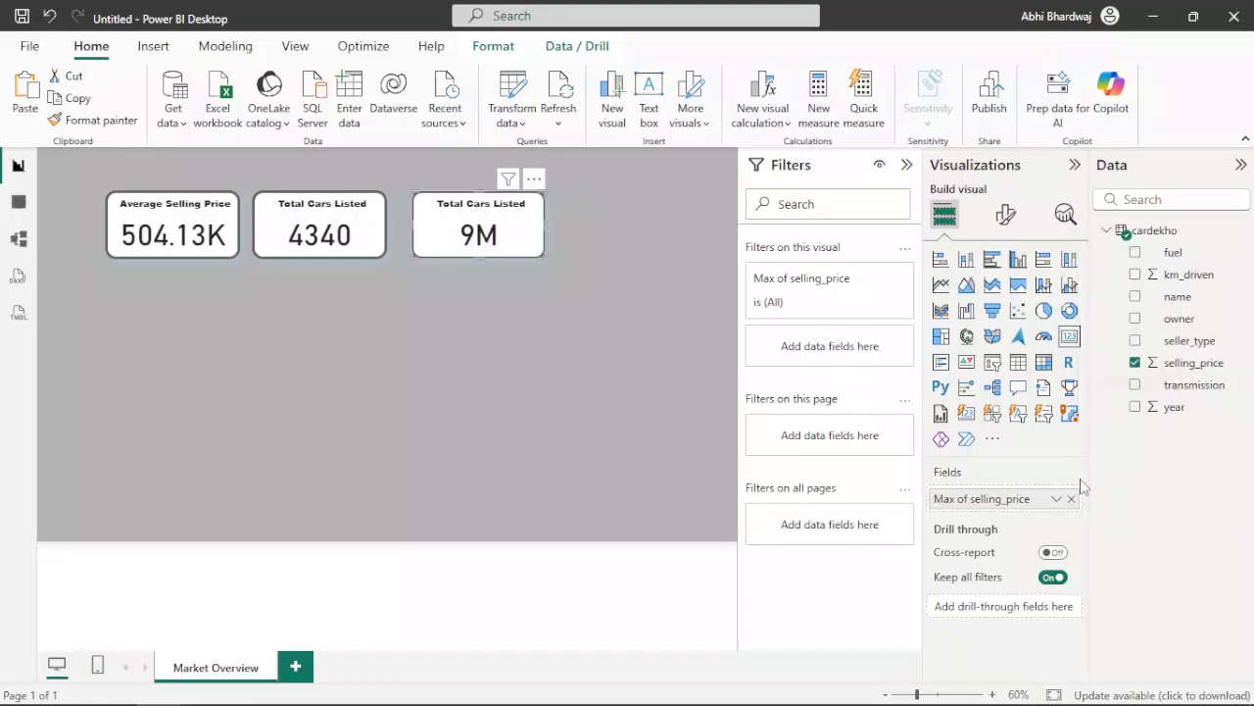
Step: Change the third card's title text to "Highest Selling Price"
left_click(1009, 226)
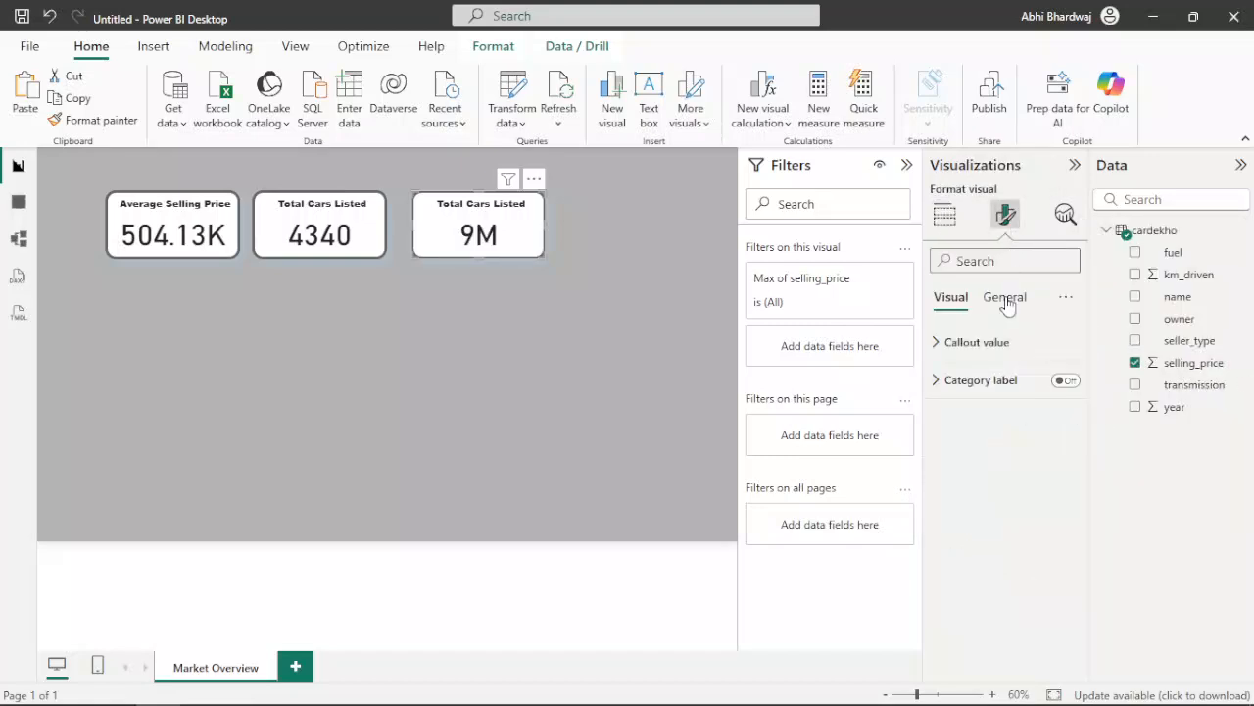
left_click(1002, 297)
left_click(990, 392)
triple_click(985, 472)
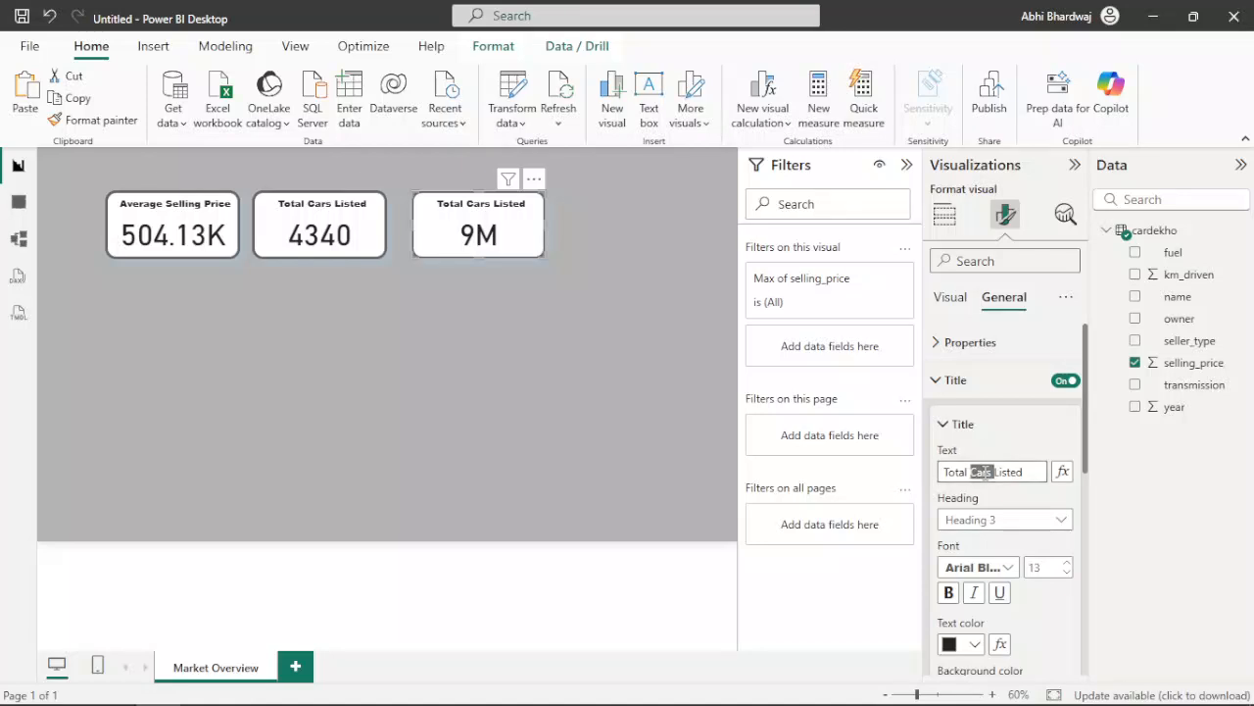
type("Highest Selling Price")
left_click(1181, 519)
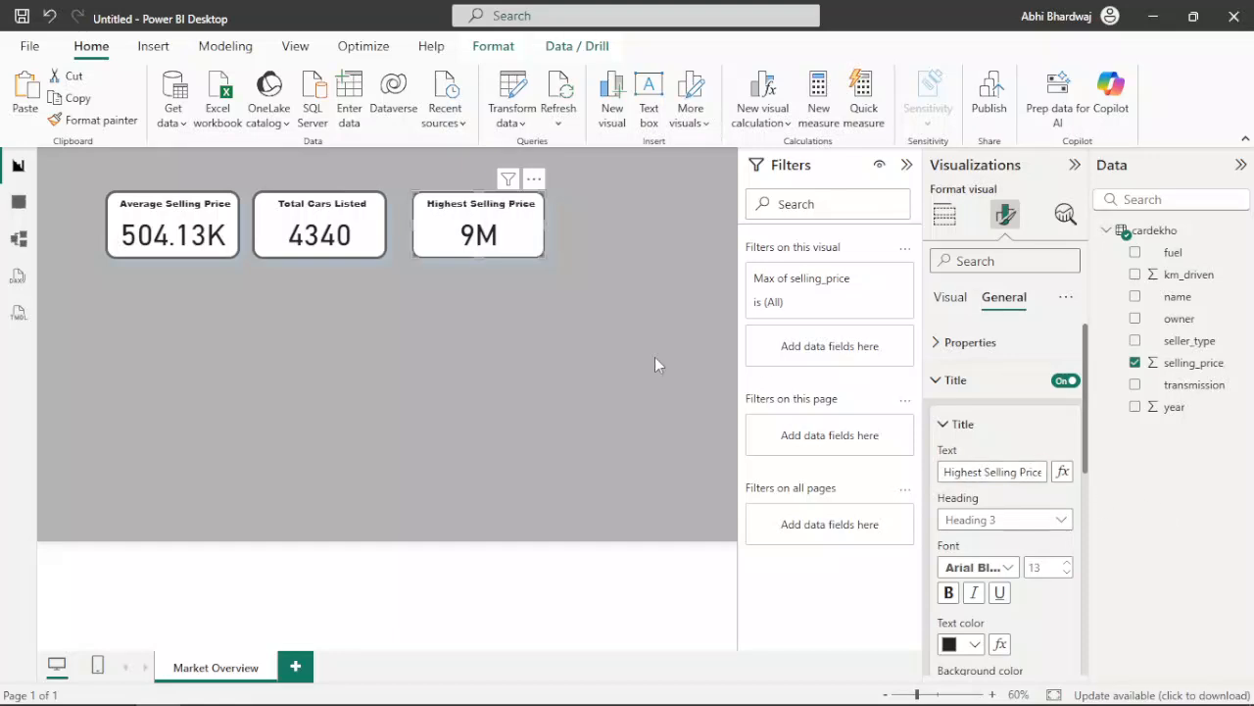
Step: Deselect the card and collapse the Filters pane to give the report canvas more room
left_click(945, 214)
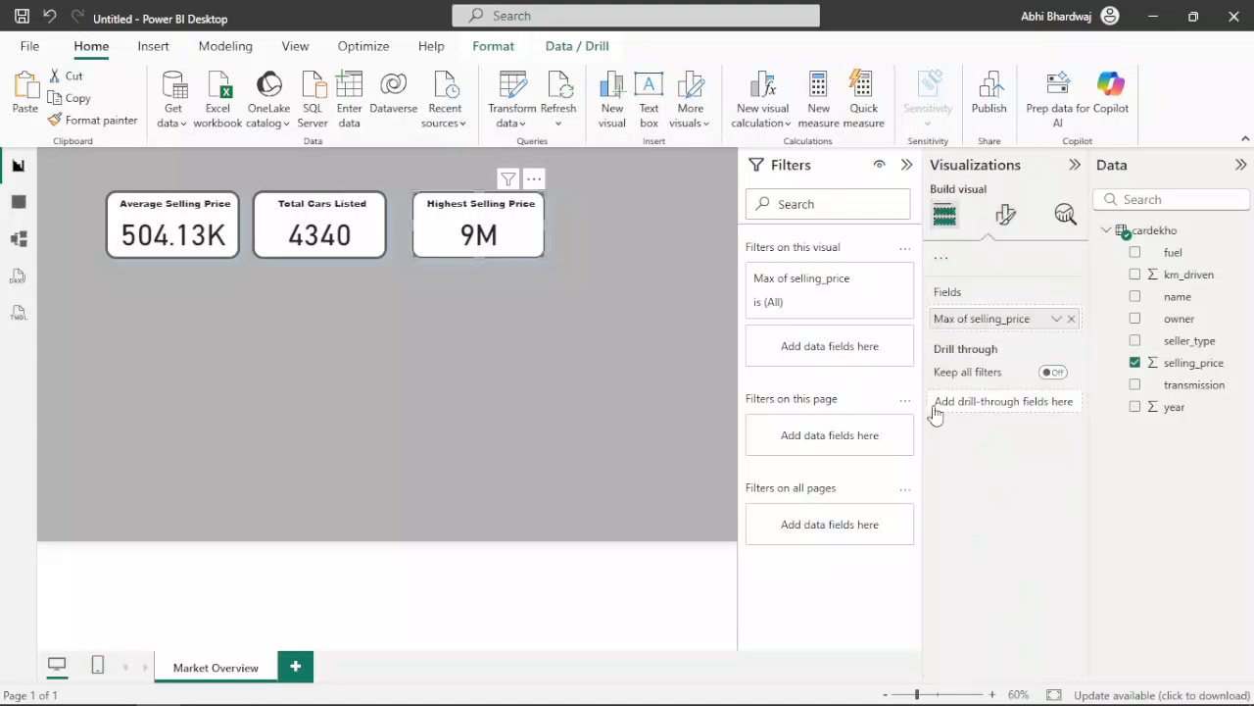
left_click(538, 350)
left_click(906, 165)
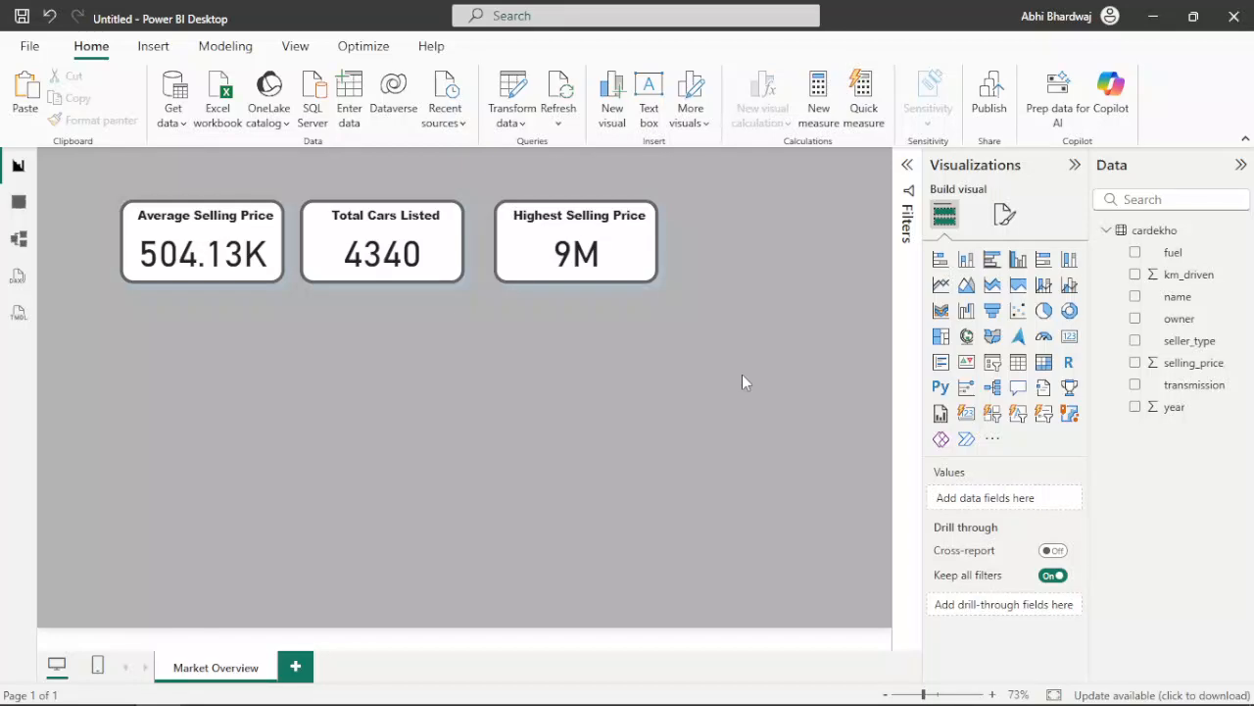
Step: Duplicate the Average Selling Price card below the original and convert the copy into an enlarged stacked bar chart
left_click(253, 247)
key("ctrl+c")
key("ctrl+v")
left_click_drag(238, 279, 231, 460)
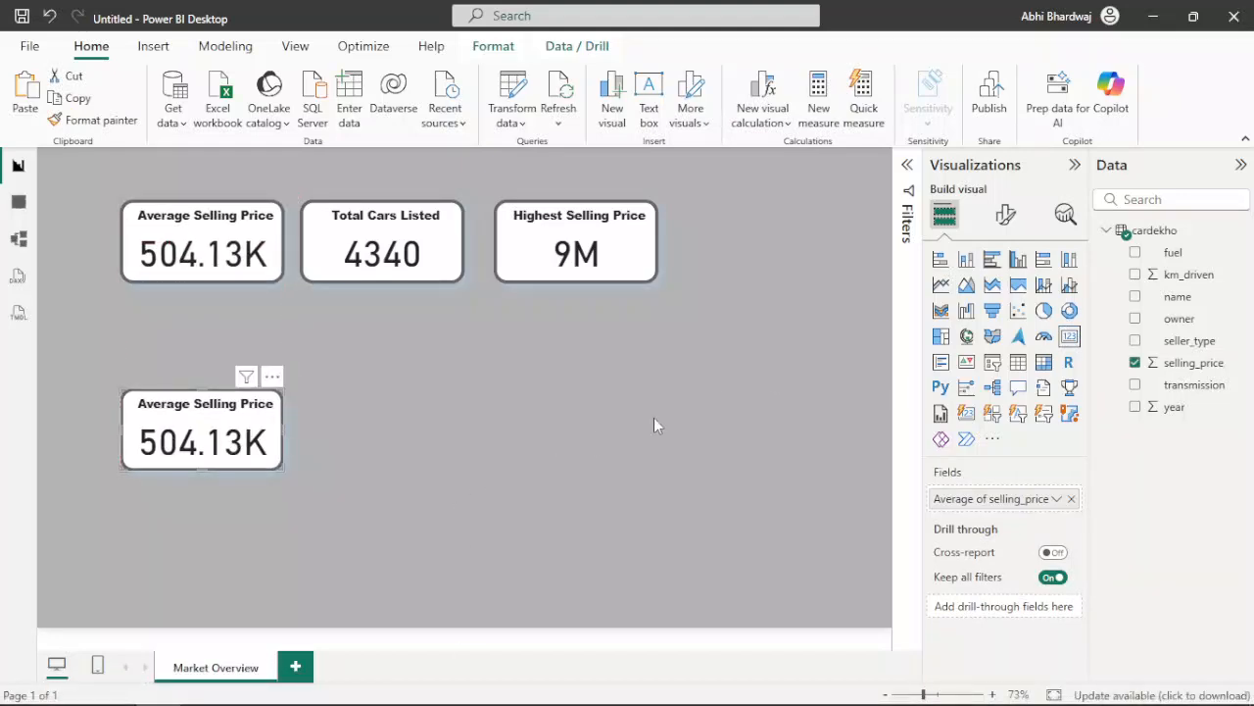
left_click(941, 259)
left_click_drag(283, 468, 321, 581)
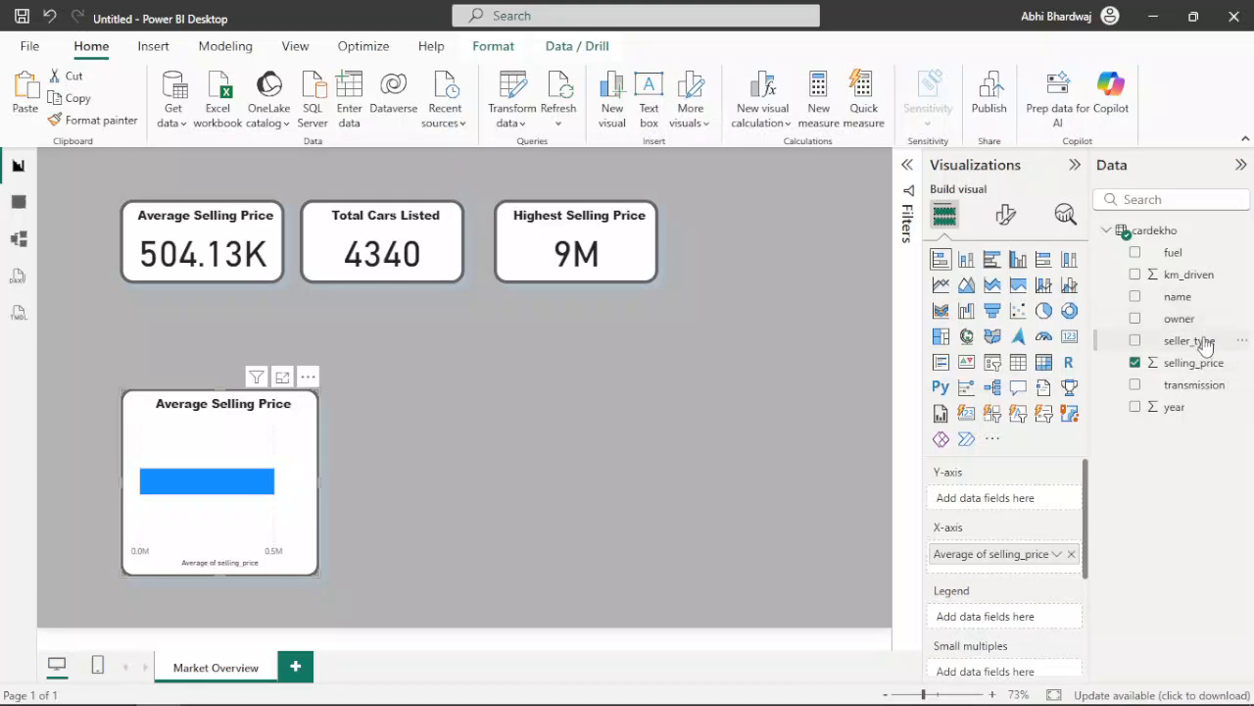
Step: Put the name field on the bar chart's Y-axis and rename it "Brand Name" for this visual
left_click_drag(1190, 302, 993, 501)
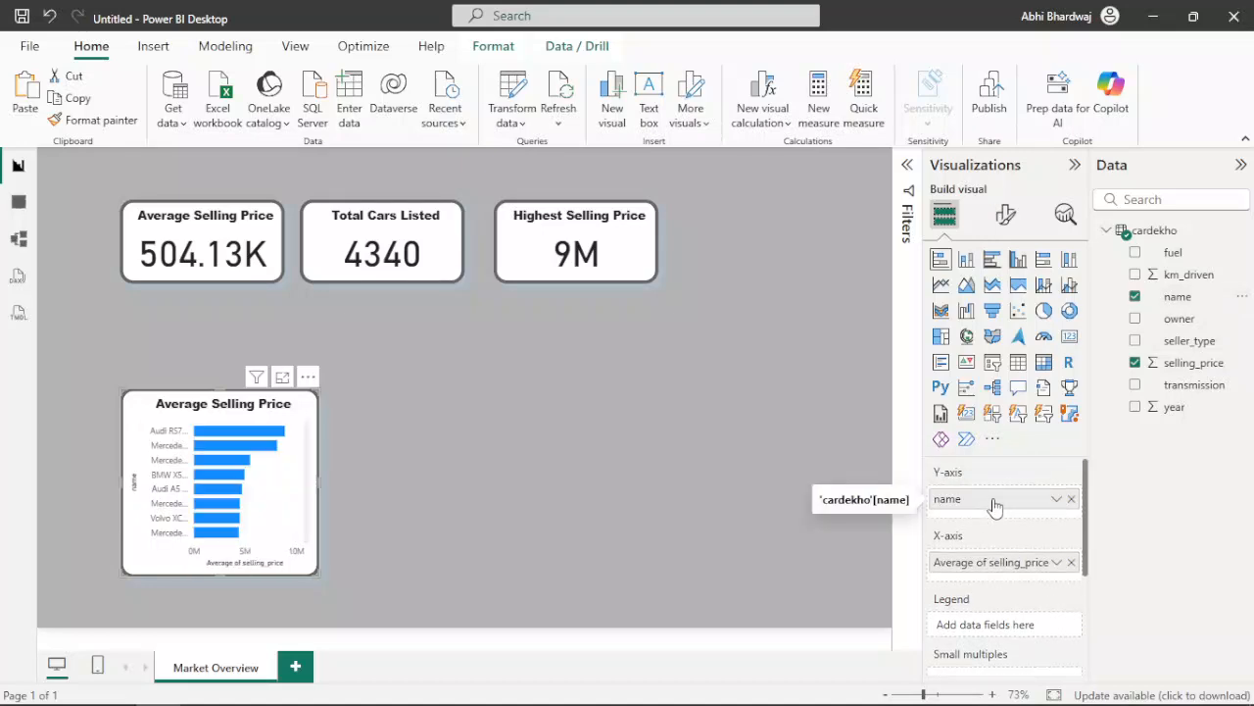
left_click(1056, 499)
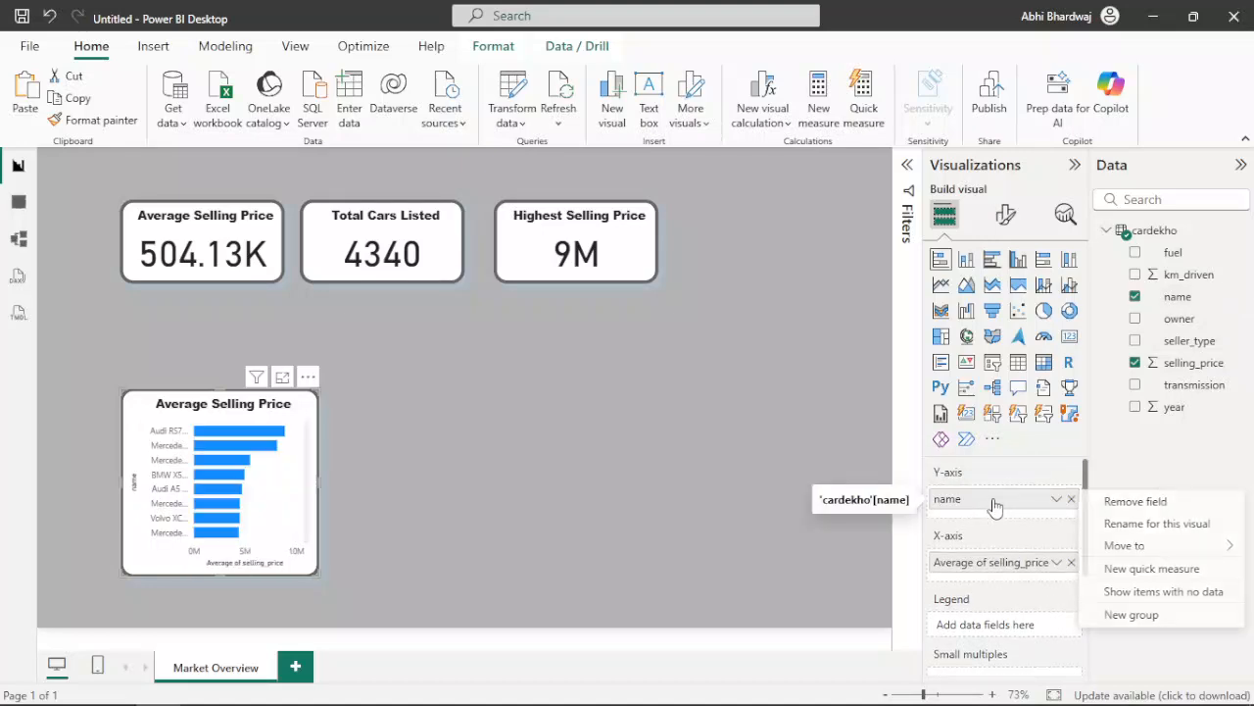
left_click(1157, 525)
double_click(941, 499)
type("B")
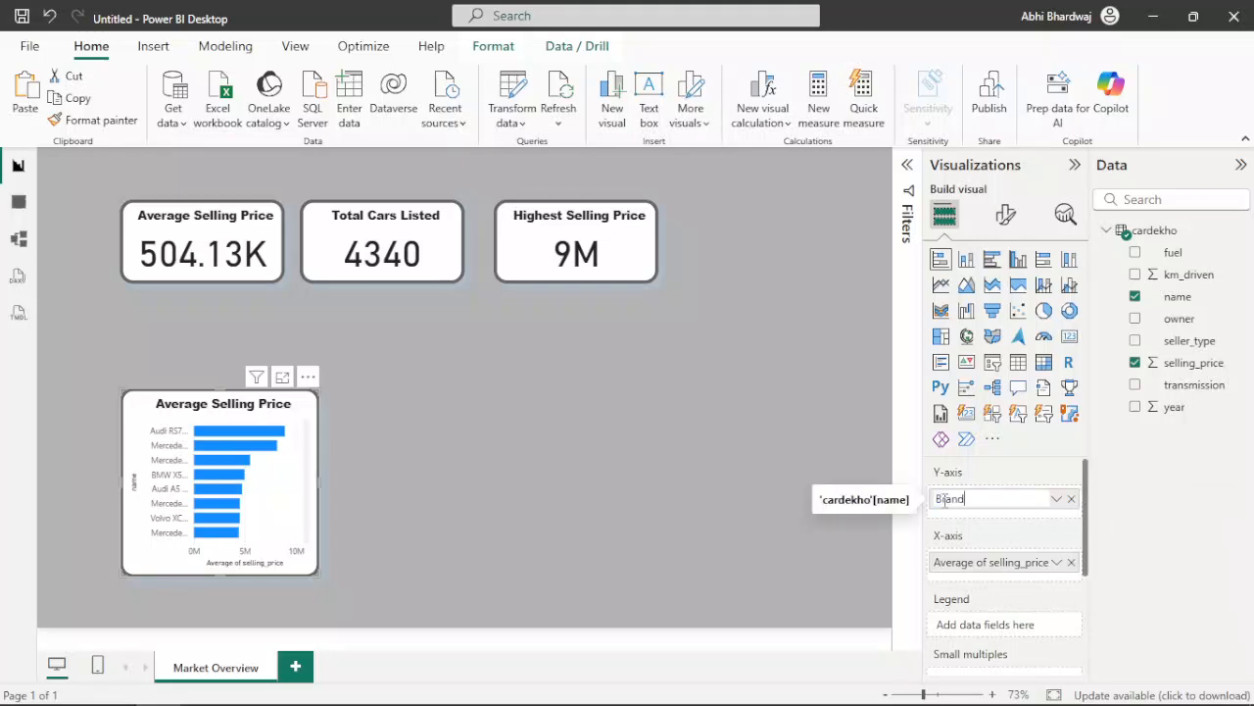
type("rand")
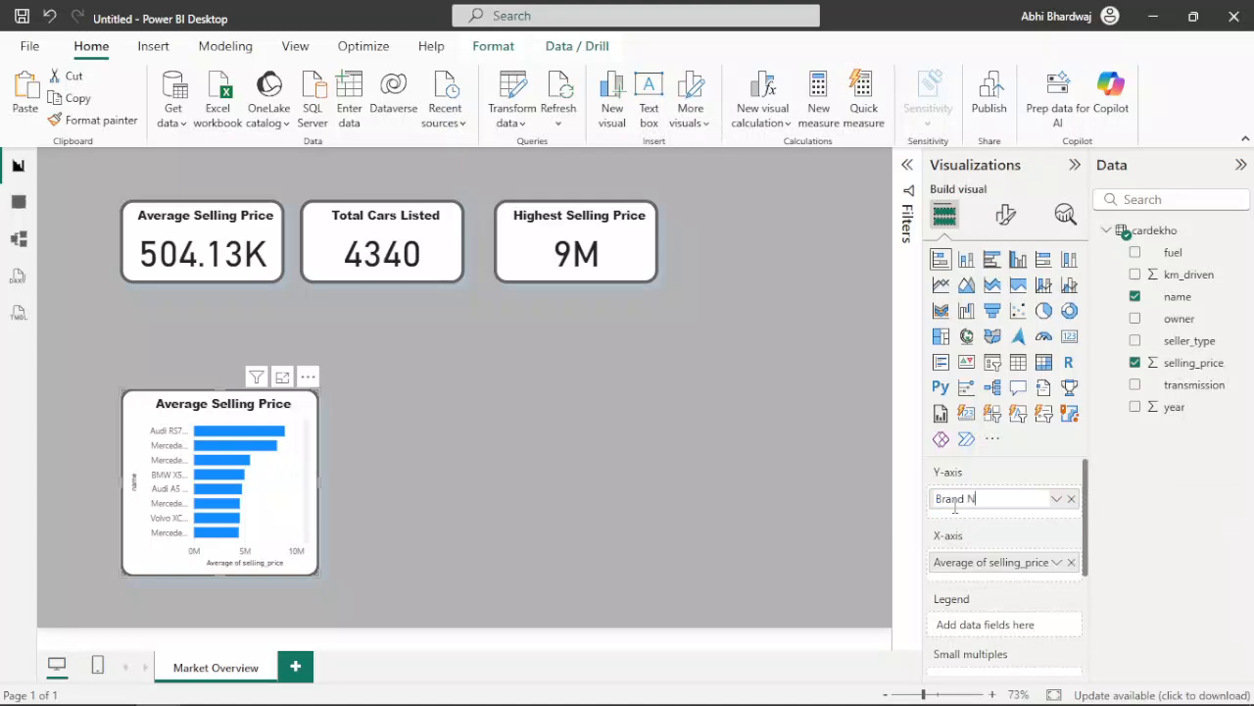
key("Return")
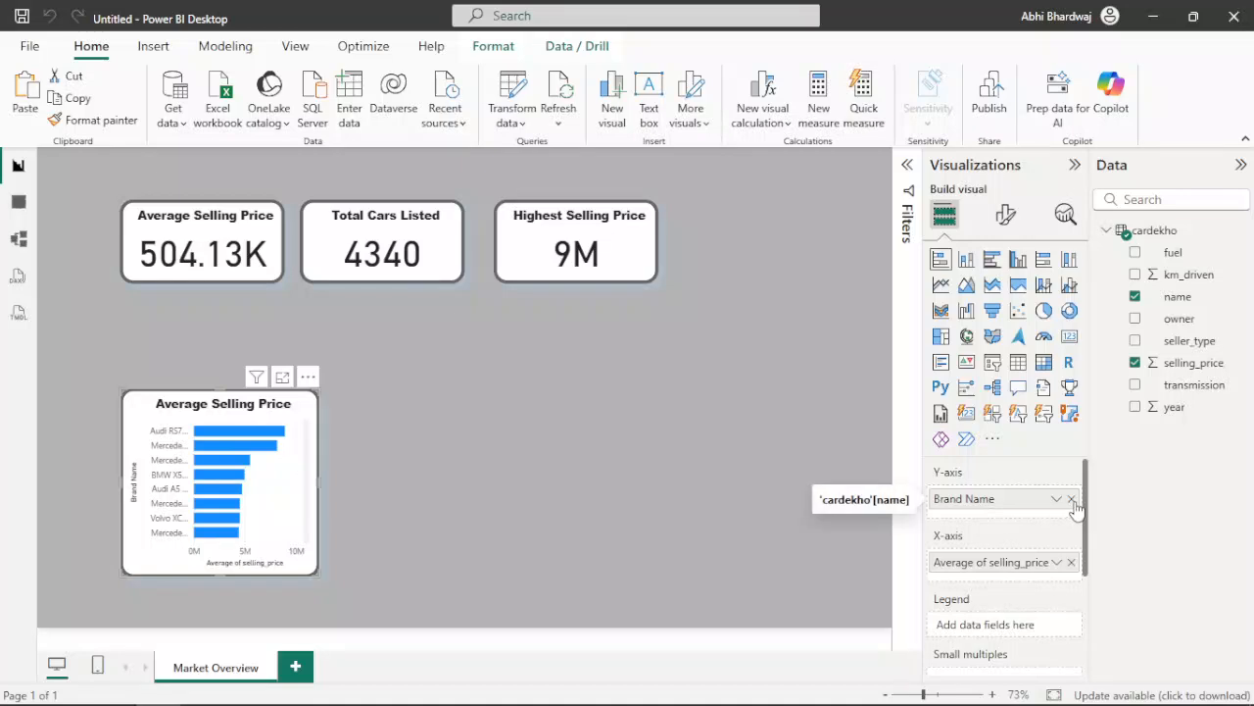
right_click(1021, 566)
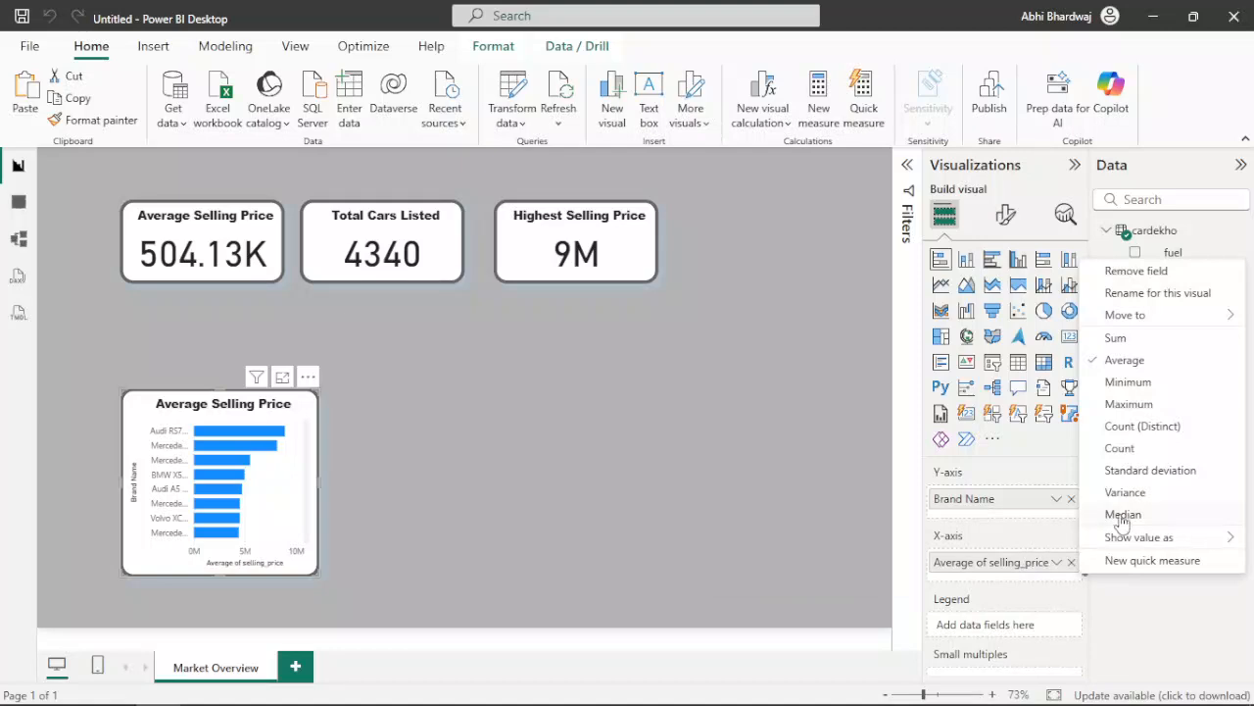
left_click(1220, 667)
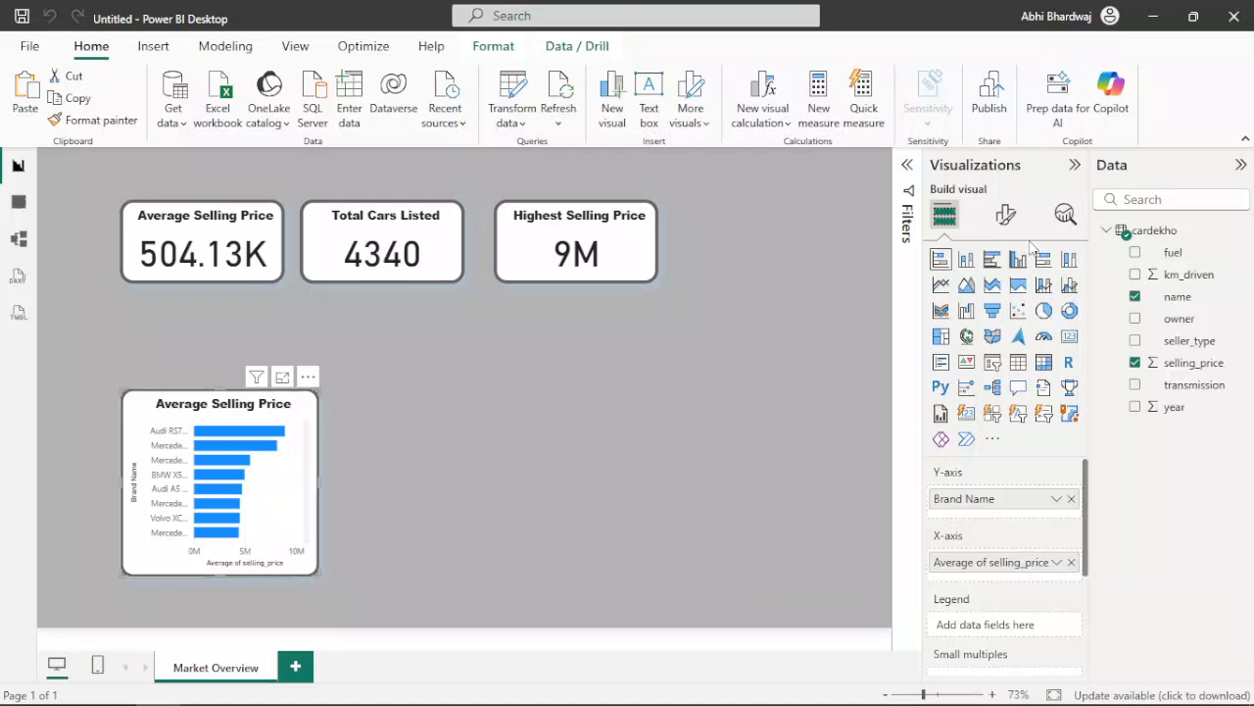
Step: Change the bar chart's title text to "Car Price by Brand"
left_click(1005, 214)
left_click(1005, 296)
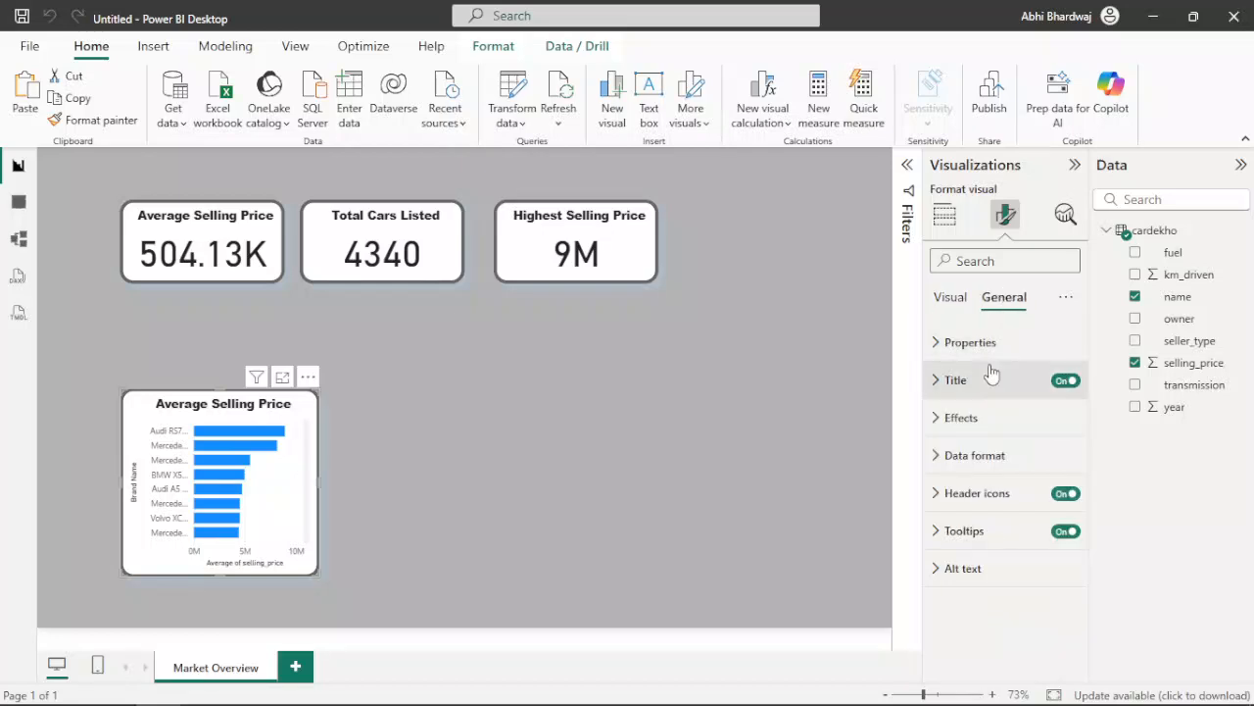
left_click(990, 382)
triple_click(988, 470)
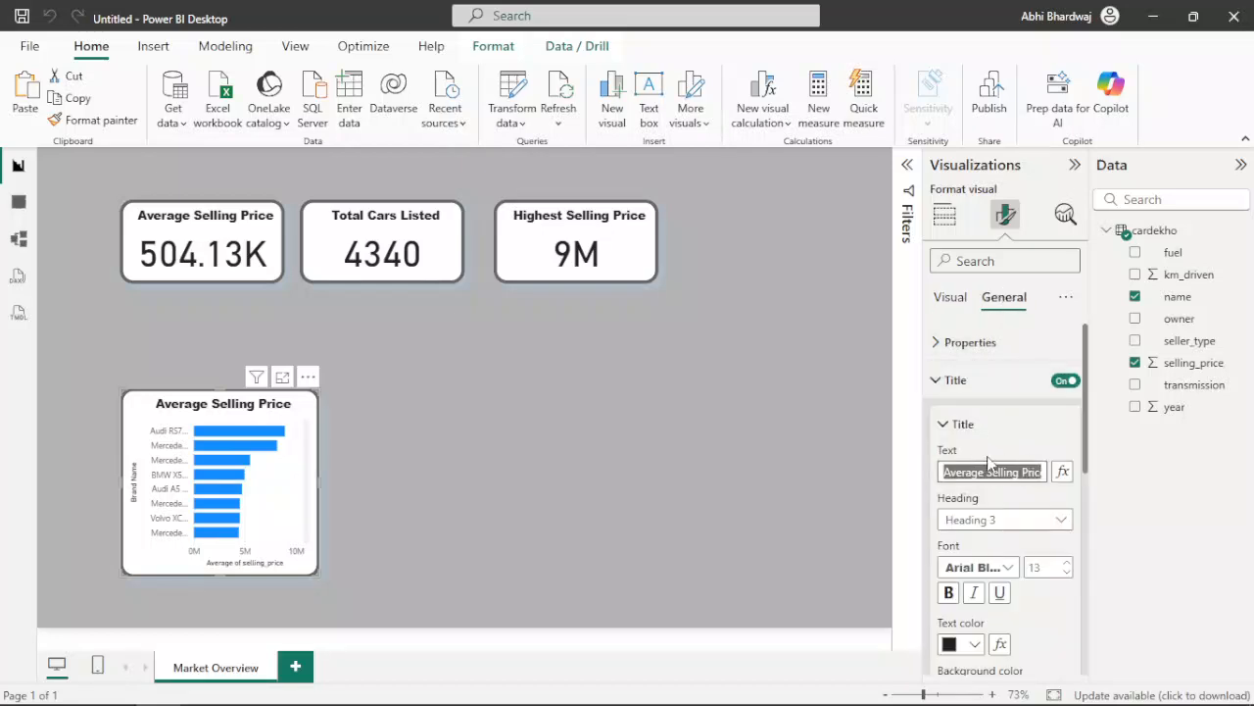
type("Car Price by")
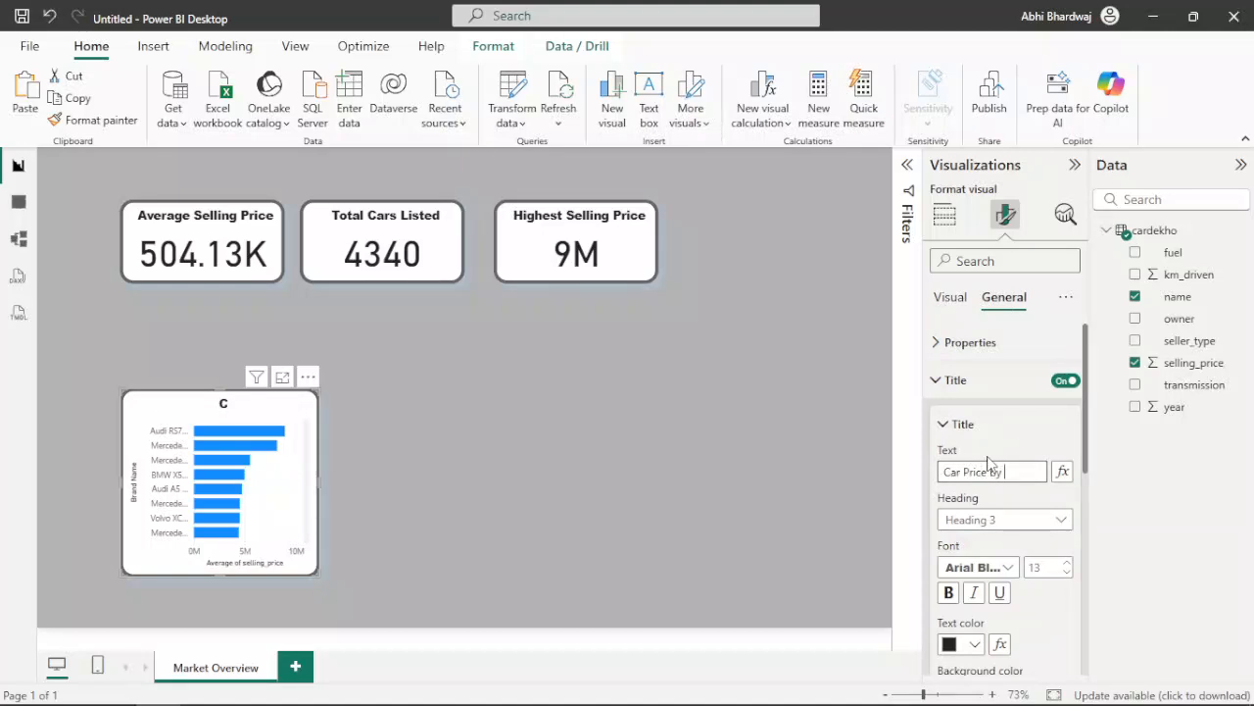
type(" Brand")
key("Return")
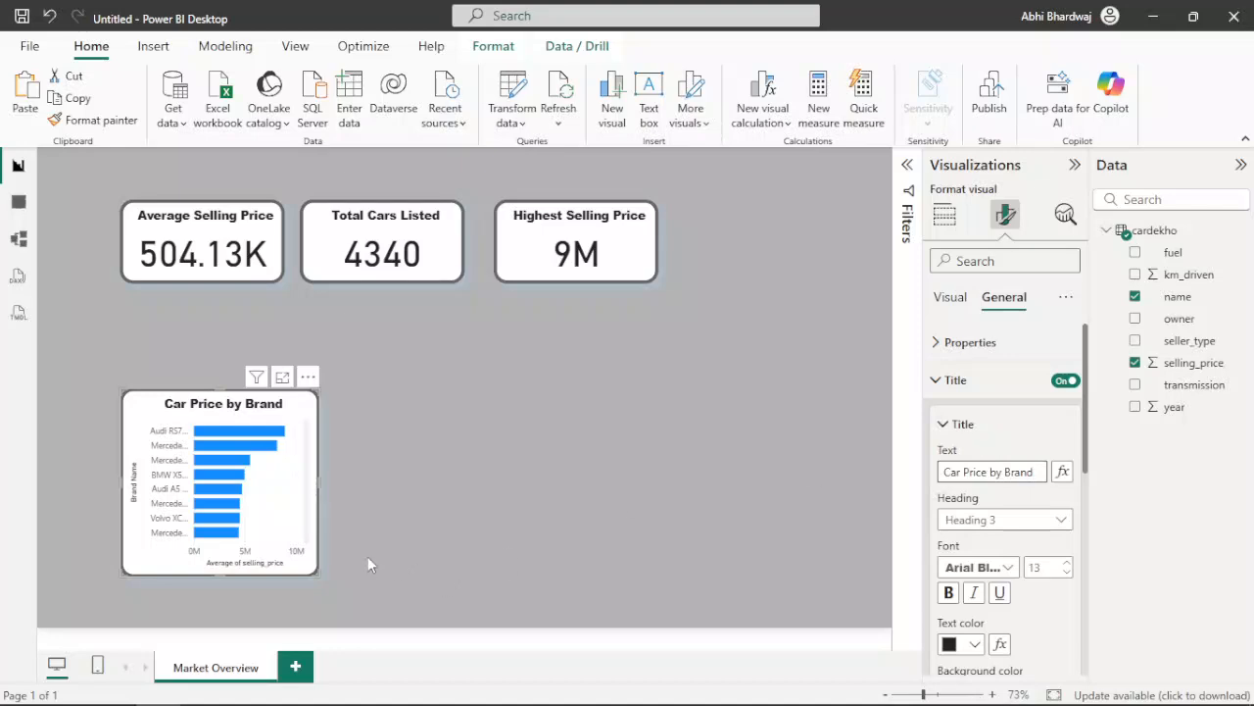
Step: Widen the Car Price by Brand chart and turn off its X-axis values and X-axis title
left_click_drag(370, 574, 410, 576)
left_click(955, 300)
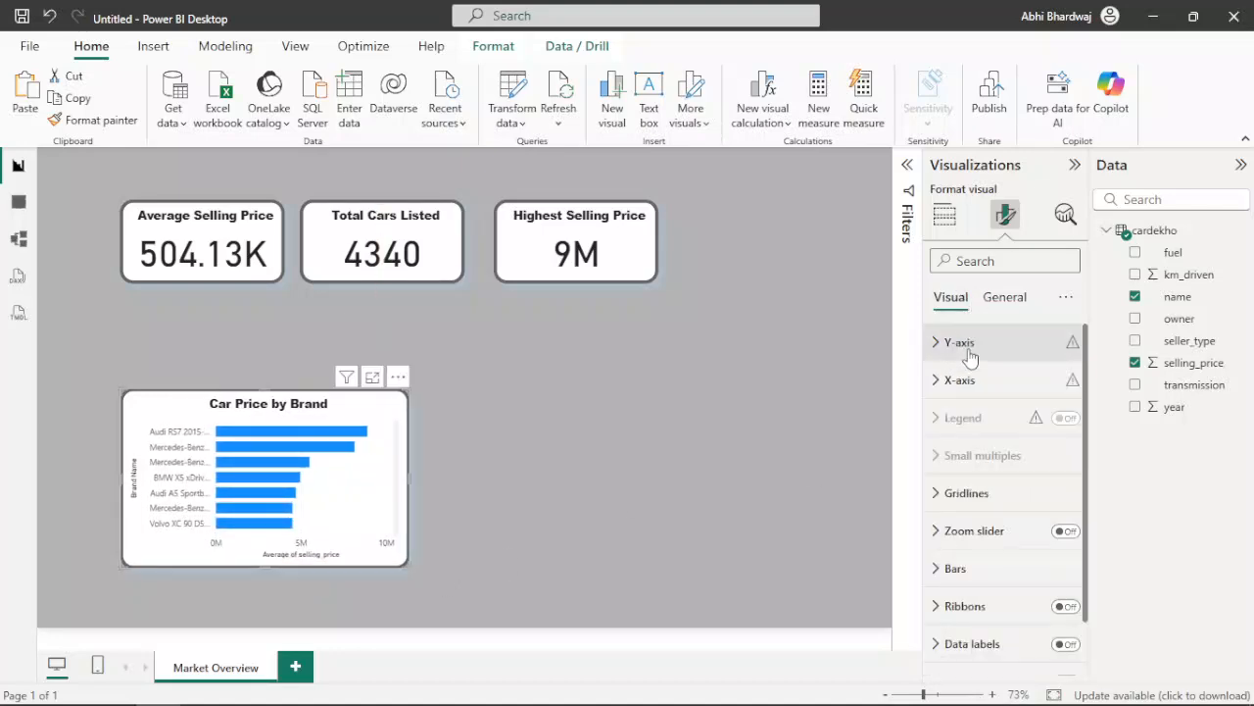
left_click(960, 380)
left_click(1057, 616)
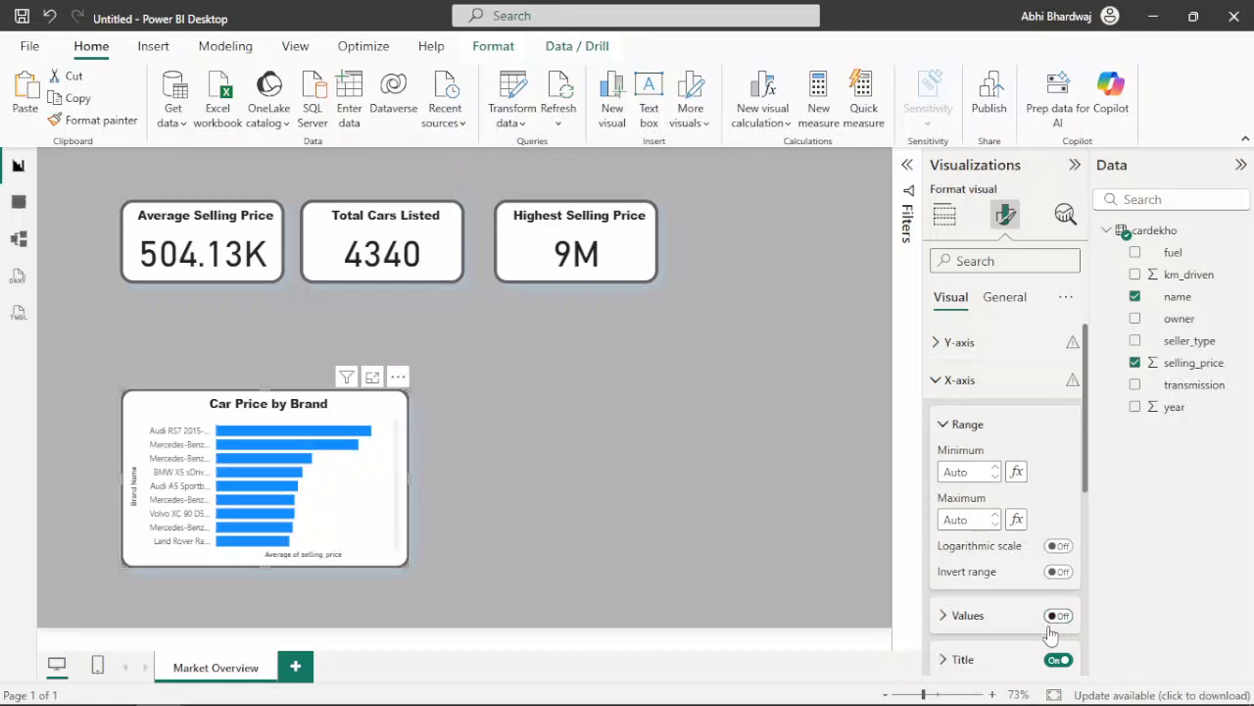
left_click(1048, 660)
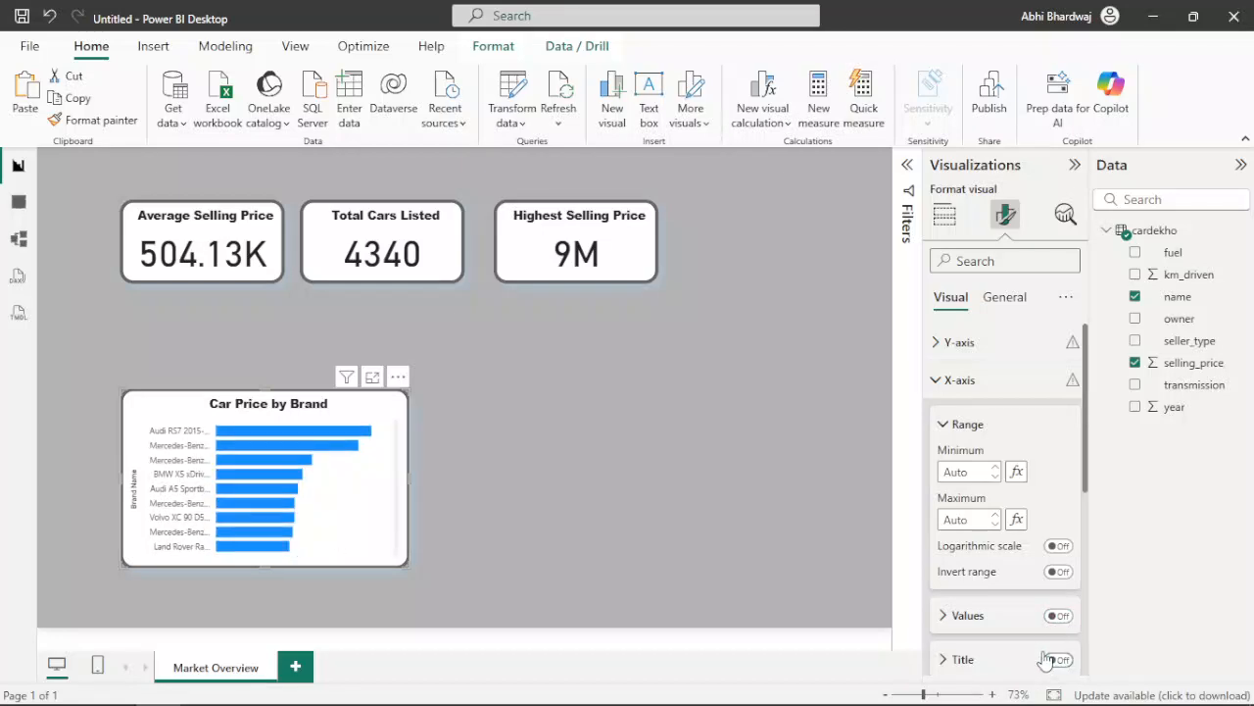
Step: Turn off the Y-axis title on the Car Price by Brand chart and deselect the chart
left_click(985, 345)
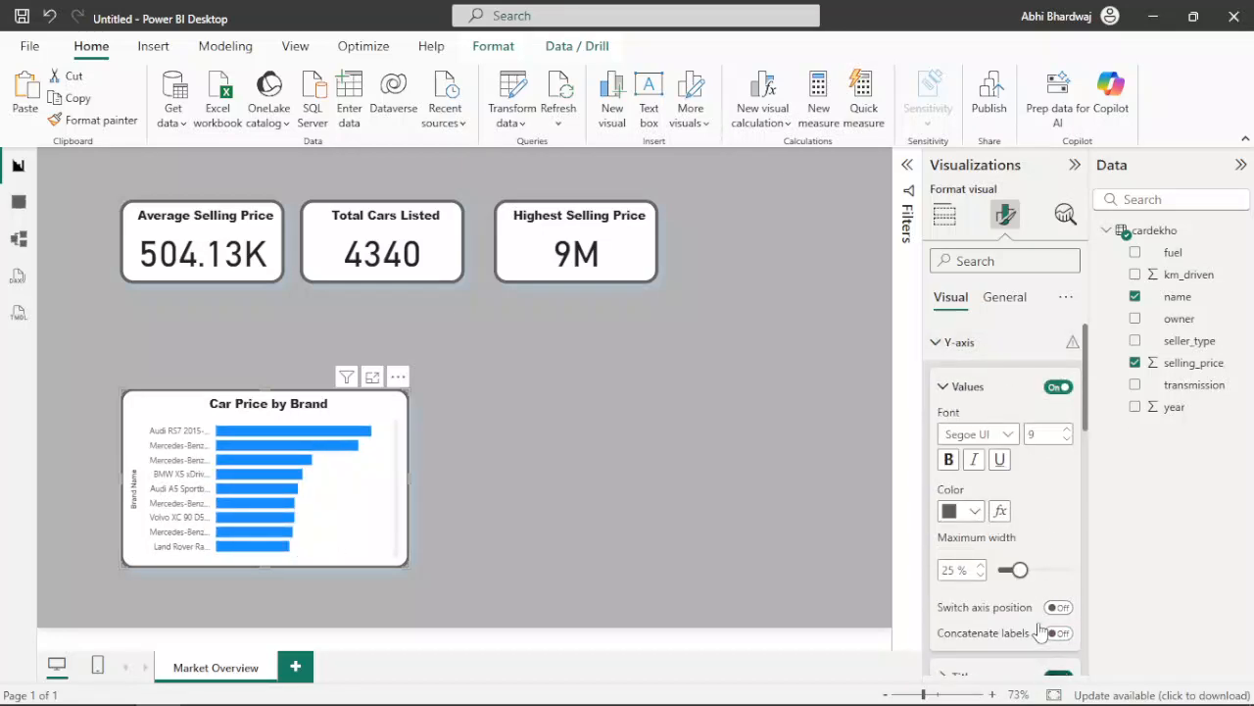
left_click(1056, 675)
scroll(1052, 519, "down", 3)
scroll(1053, 495, "up", 3)
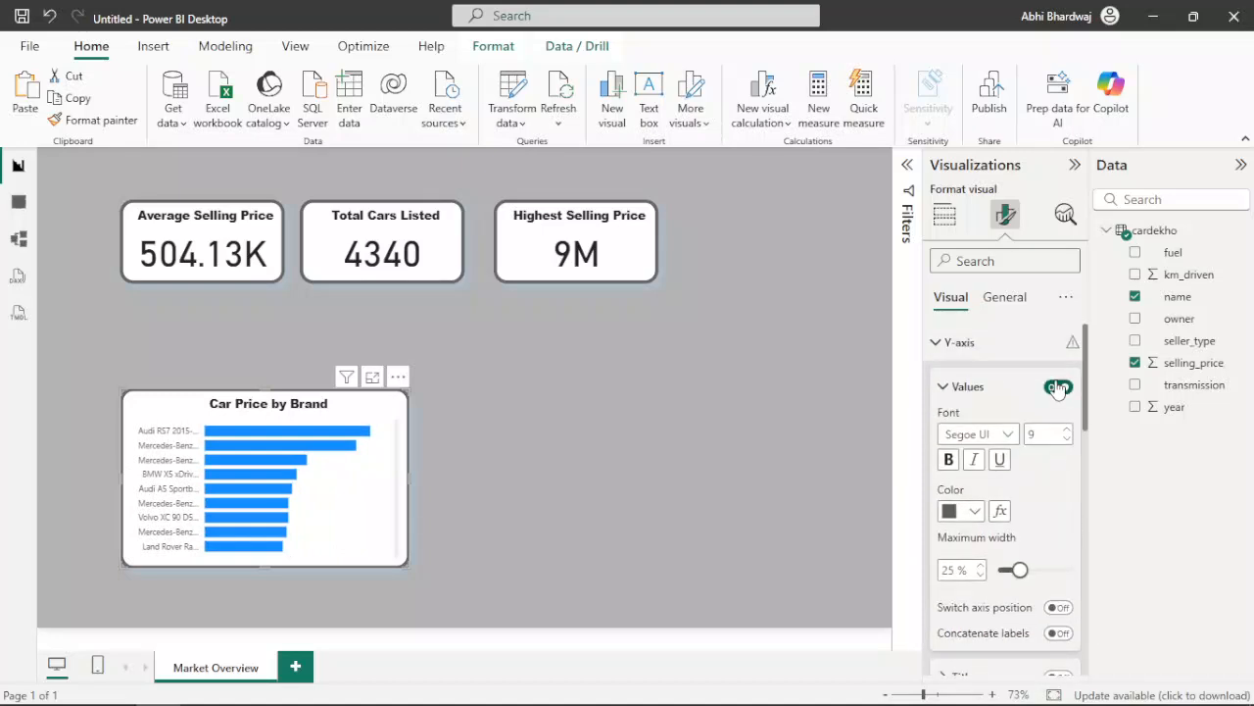
left_click(1057, 386)
left_click(1057, 386)
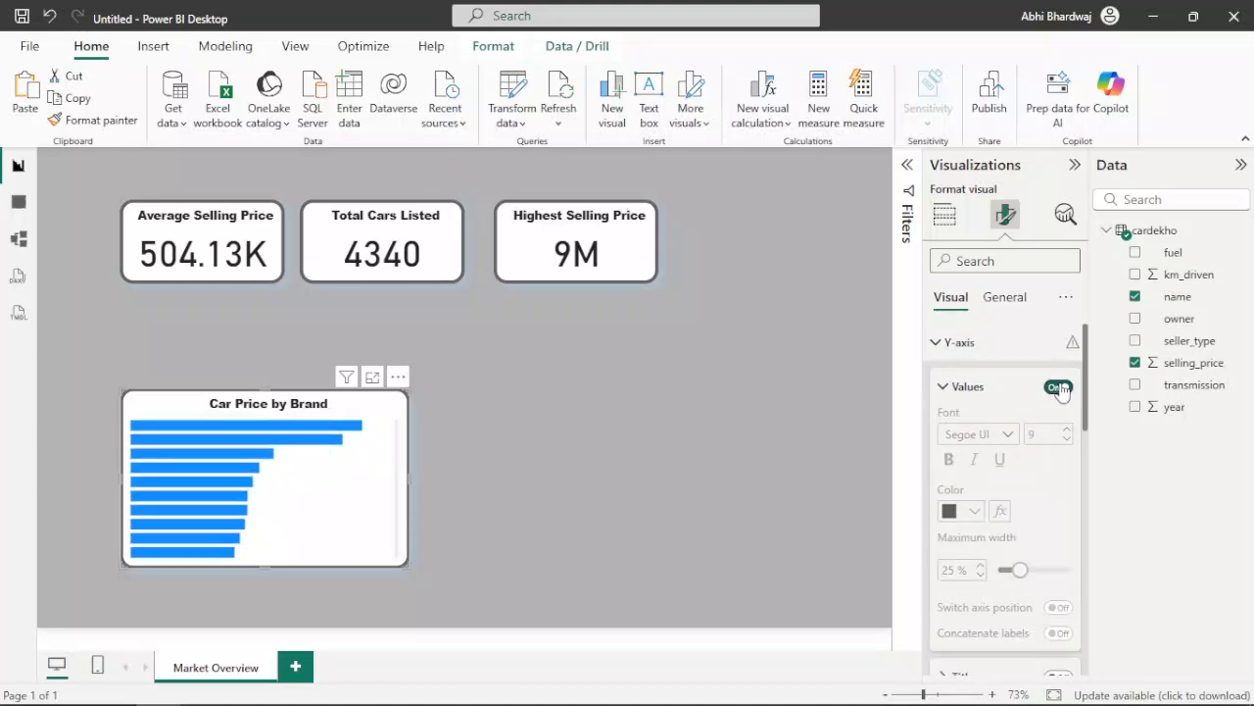
left_click(468, 521)
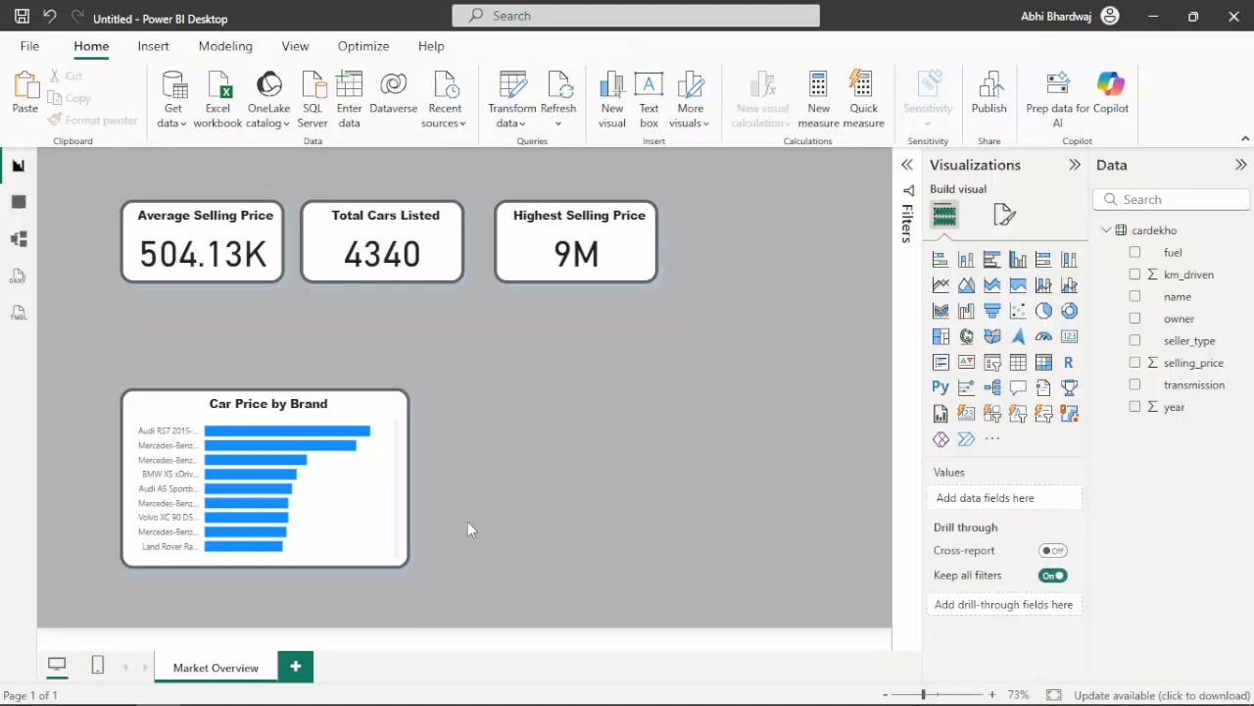
Step: Duplicate the Car Price by Brand chart and place the copy to the right of the original
left_click(314, 416)
key("ctrl+c")
key("ctrl+v")
left_click_drag(313, 417, 651, 413)
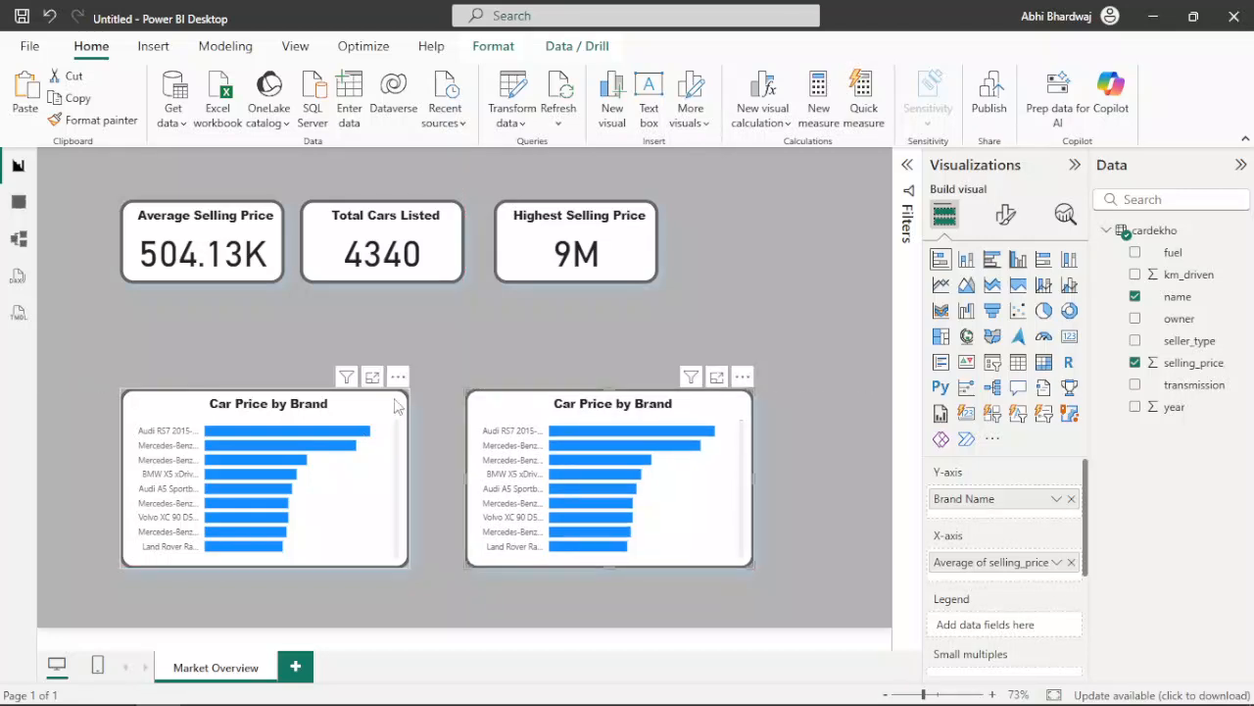
Step: Shrink both Car Price by Brand charts and line them up side by side along the bottom of the page
left_click_drag(409, 390, 340, 433)
left_click_drag(317, 524, 302, 576)
left_click_drag(681, 411, 649, 471)
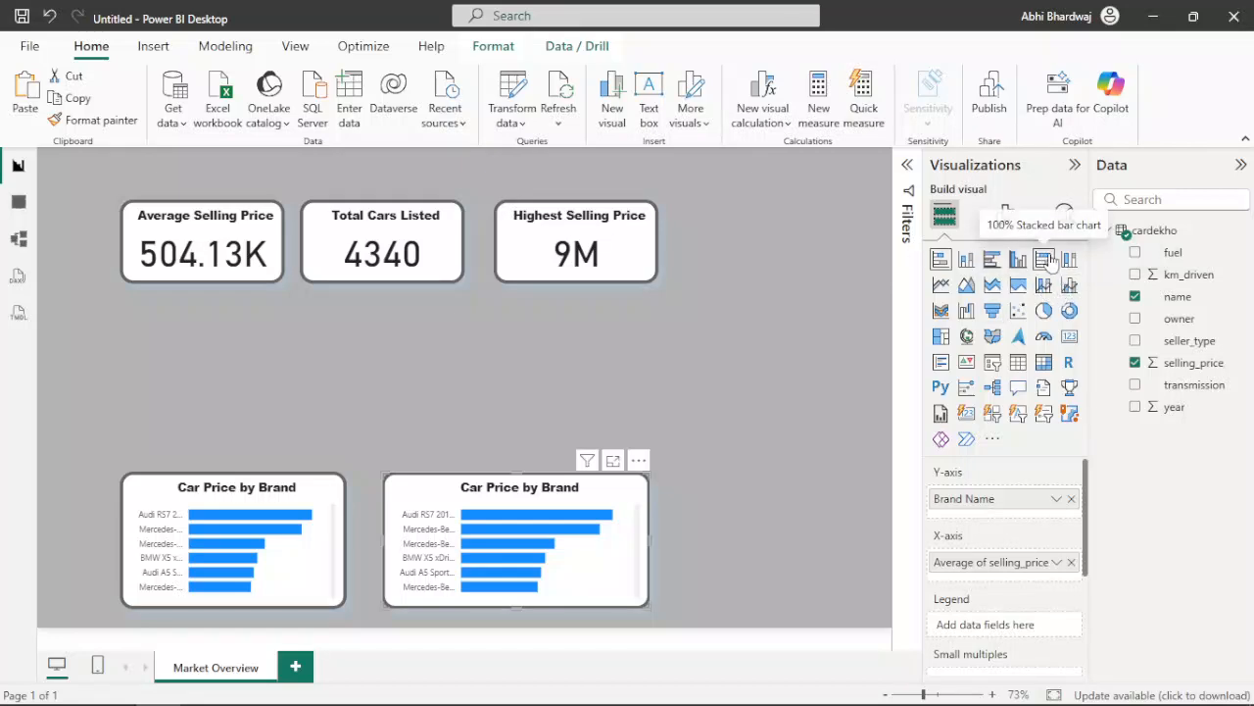
Step: Convert the copied chart into a line chart and replace its X-axis field with year
left_click(940, 285)
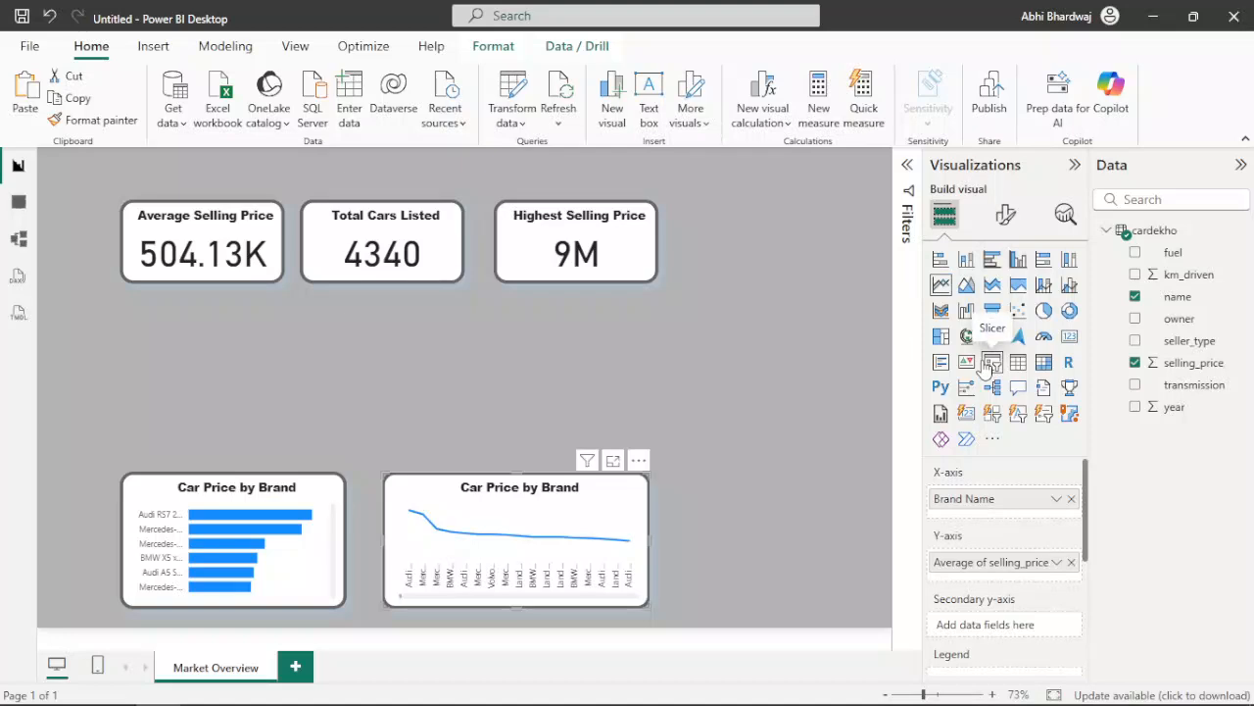
left_click(1071, 499)
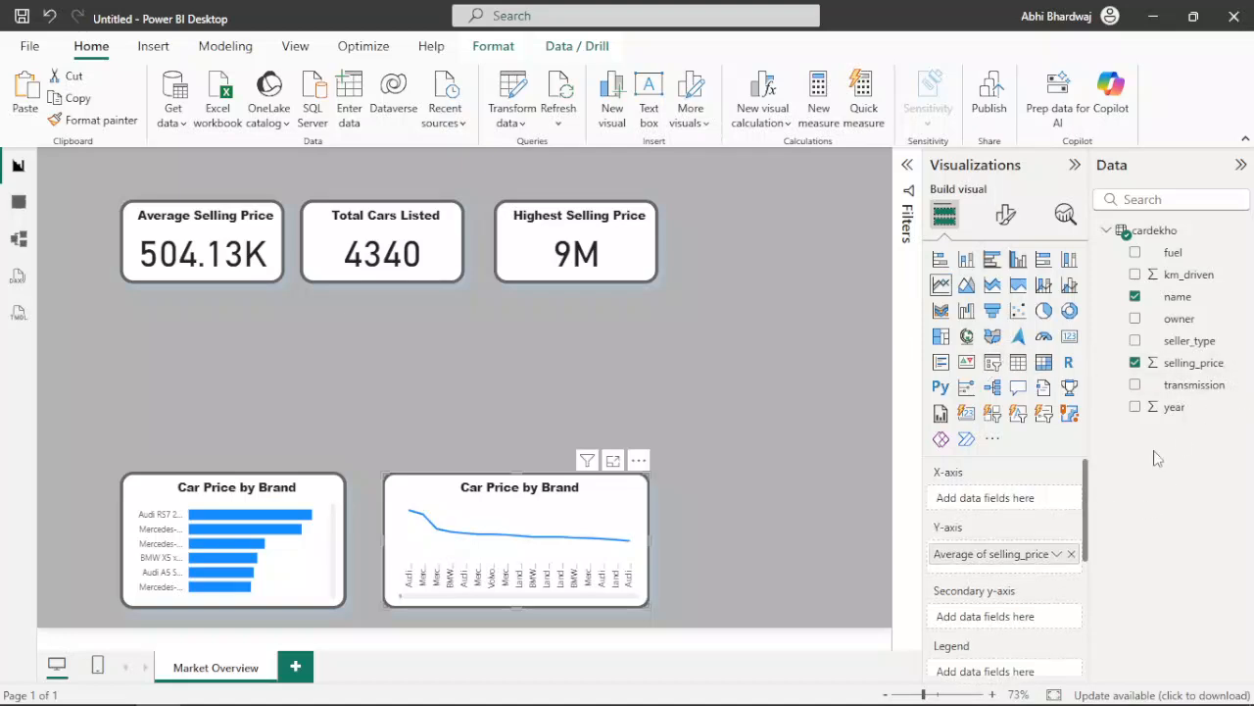
left_click_drag(1176, 406, 1016, 506)
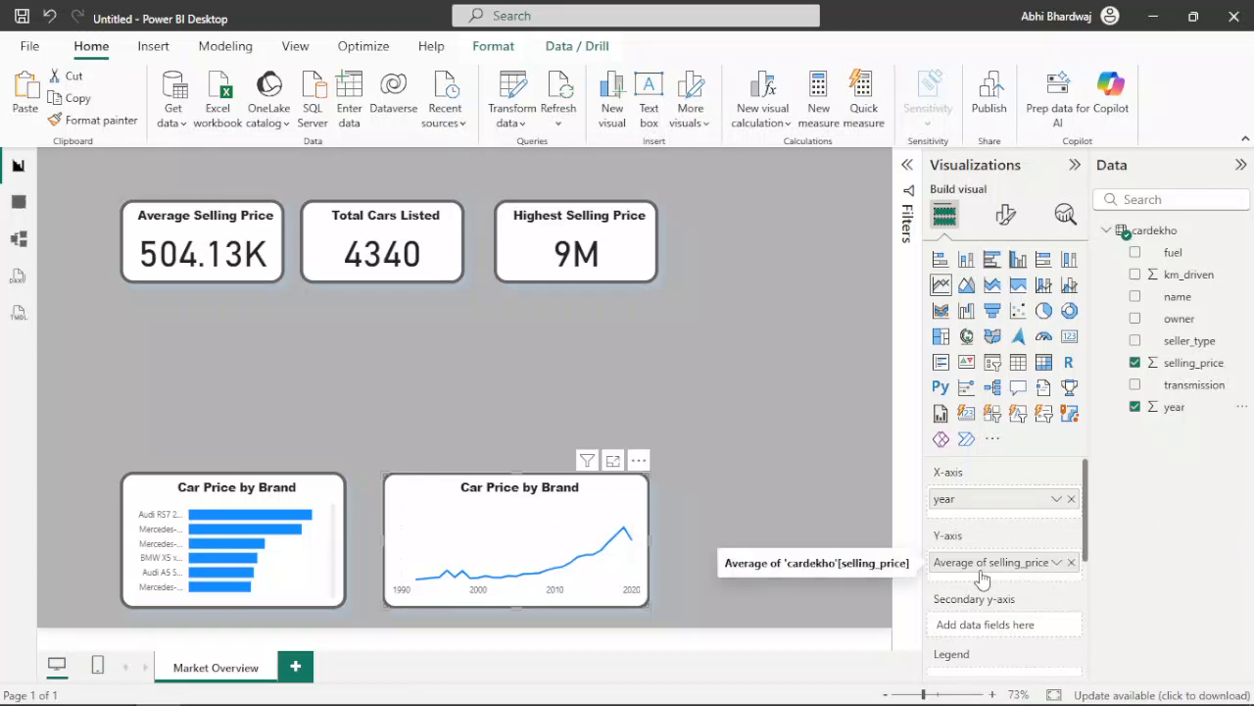
Step: Change the title of the yearly line chart to PRICE TREND
left_click(1006, 216)
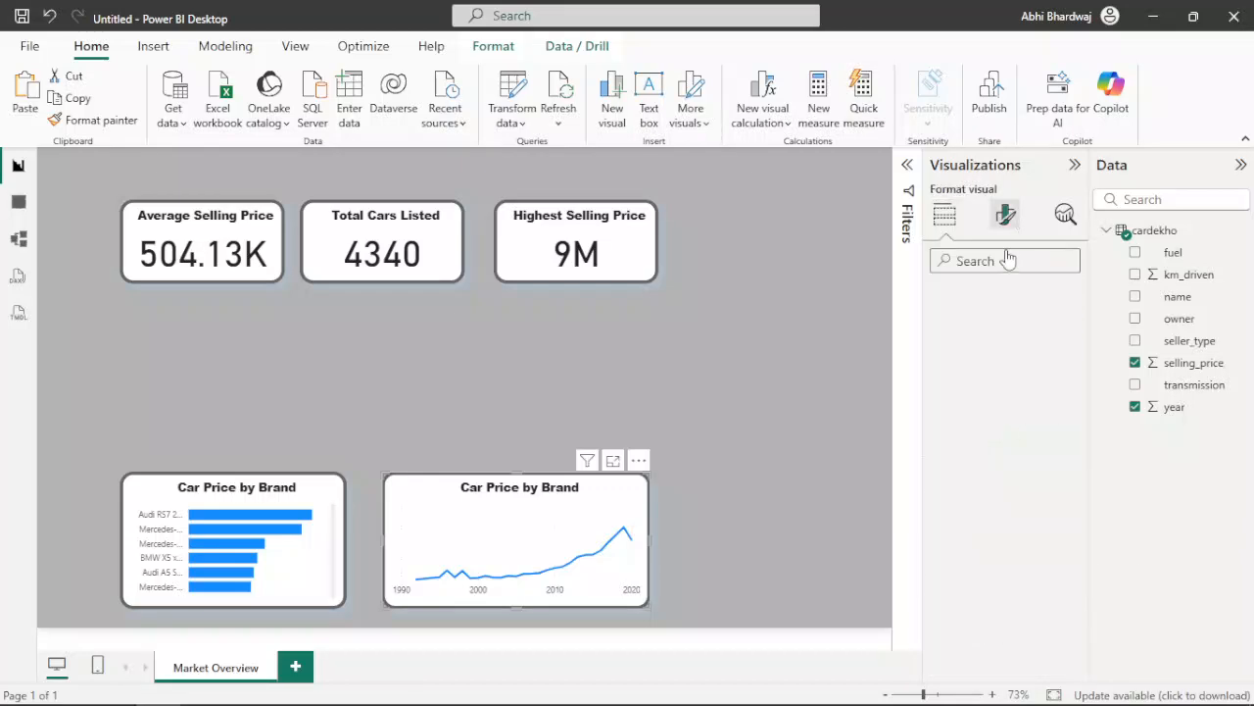
left_click(1004, 297)
left_click(988, 384)
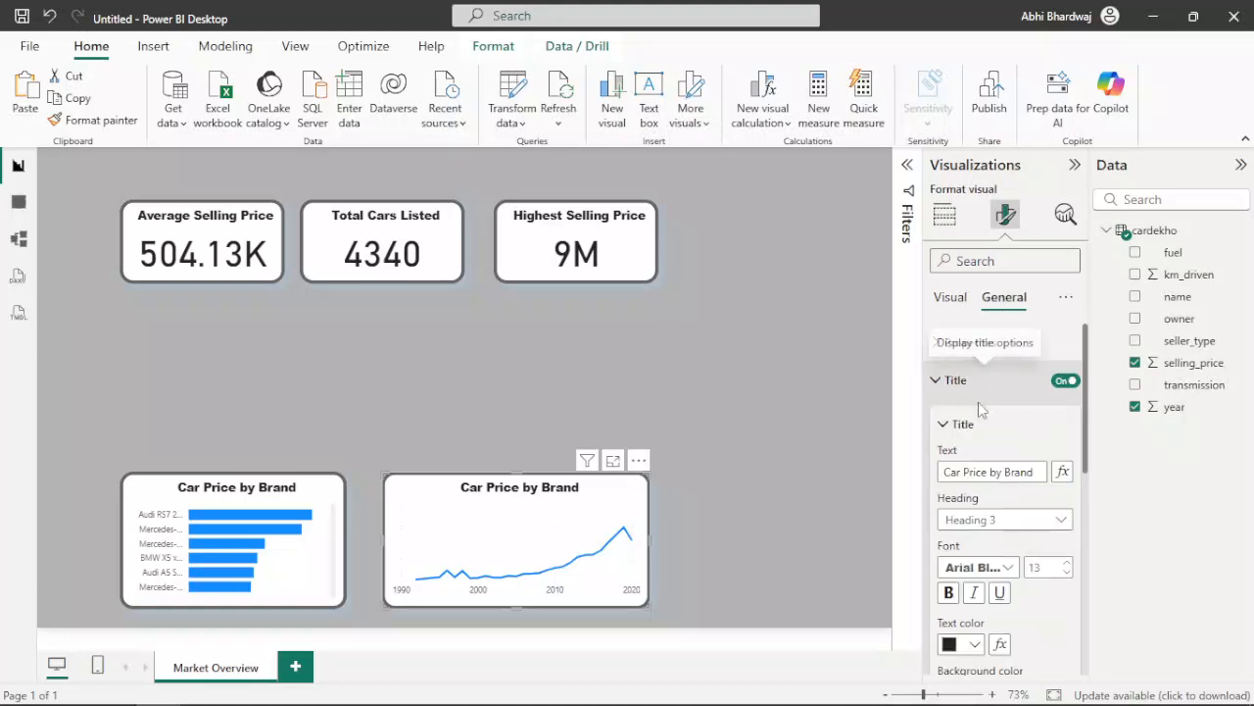
triple_click(961, 473)
type("P")
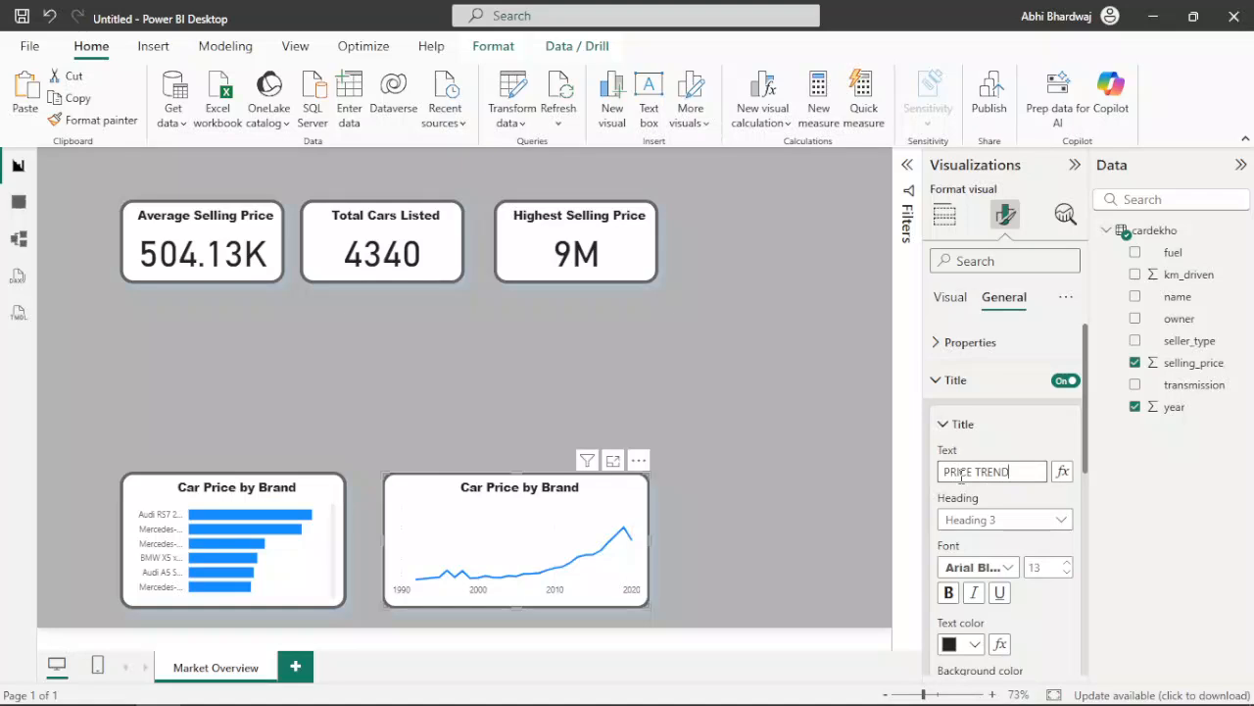
type("RICE TREND")
key("Return")
Step: Change the title of the Car Price by Brand bar chart to CAR PRICE
left_click(284, 490)
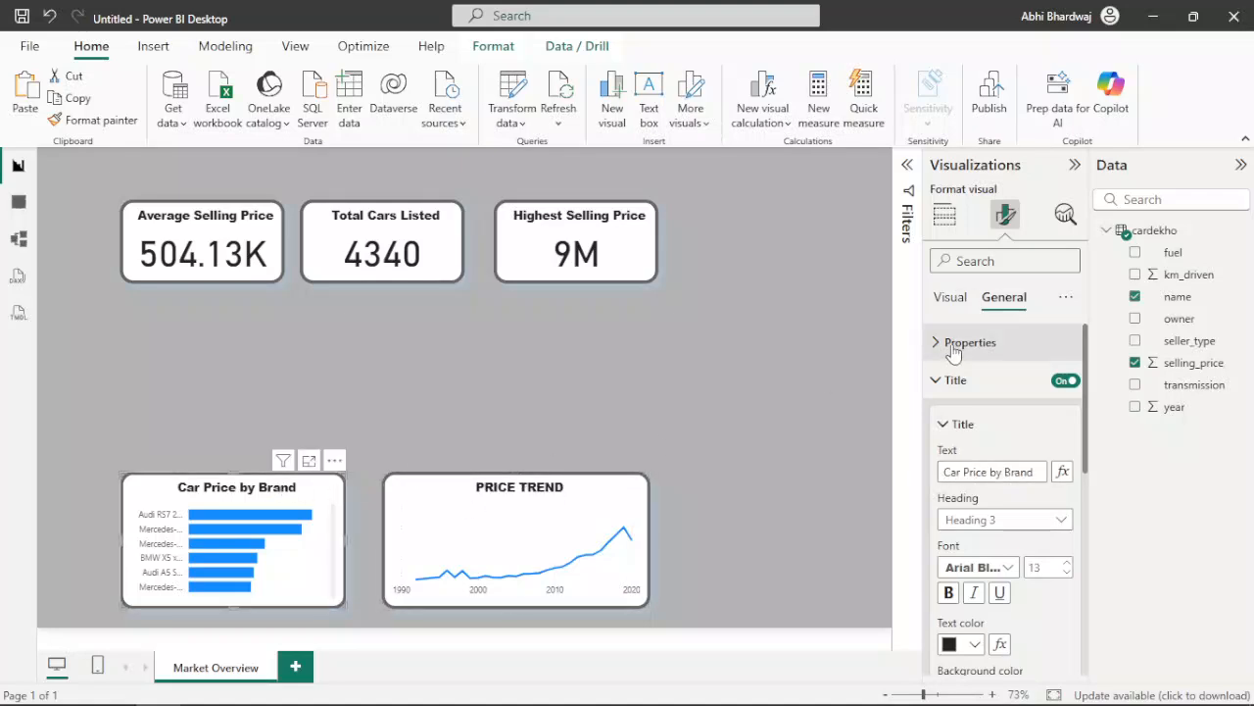
triple_click(970, 472)
type("CA")
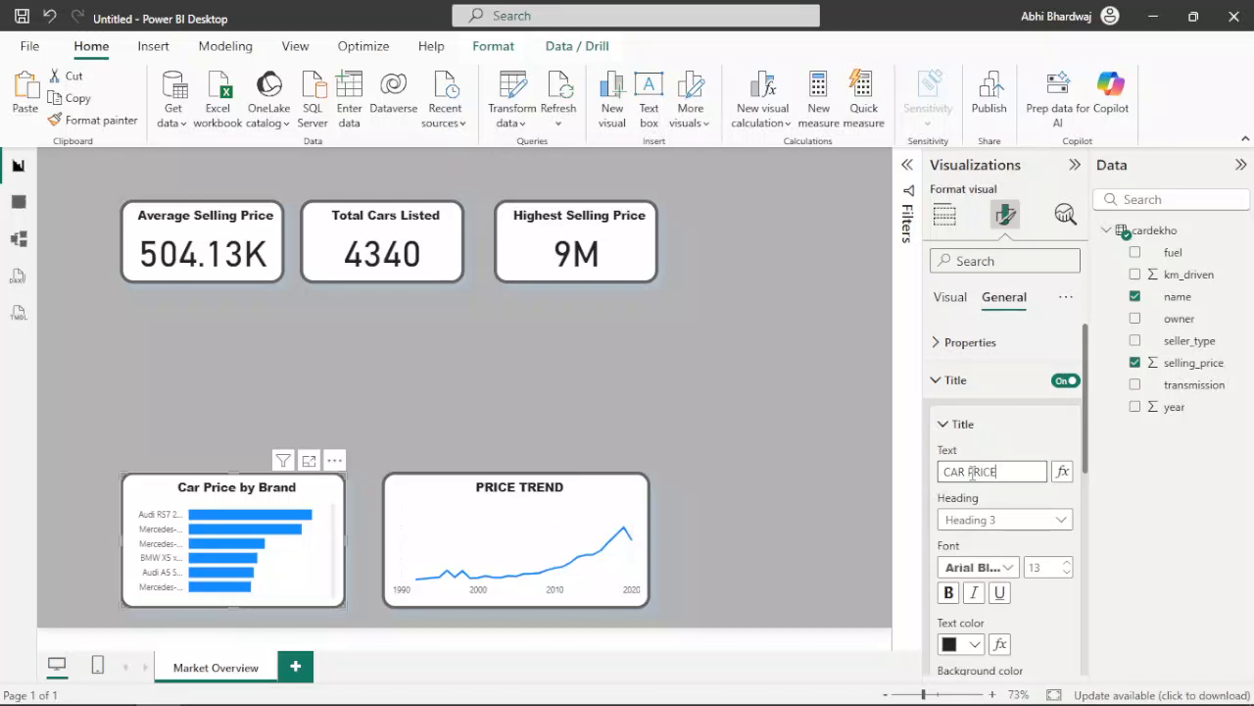
type("R PRICE")
key("Return")
Step: Set the Highest Selling Price card's callout value font size to 33 and make the card narrower
left_click(607, 250)
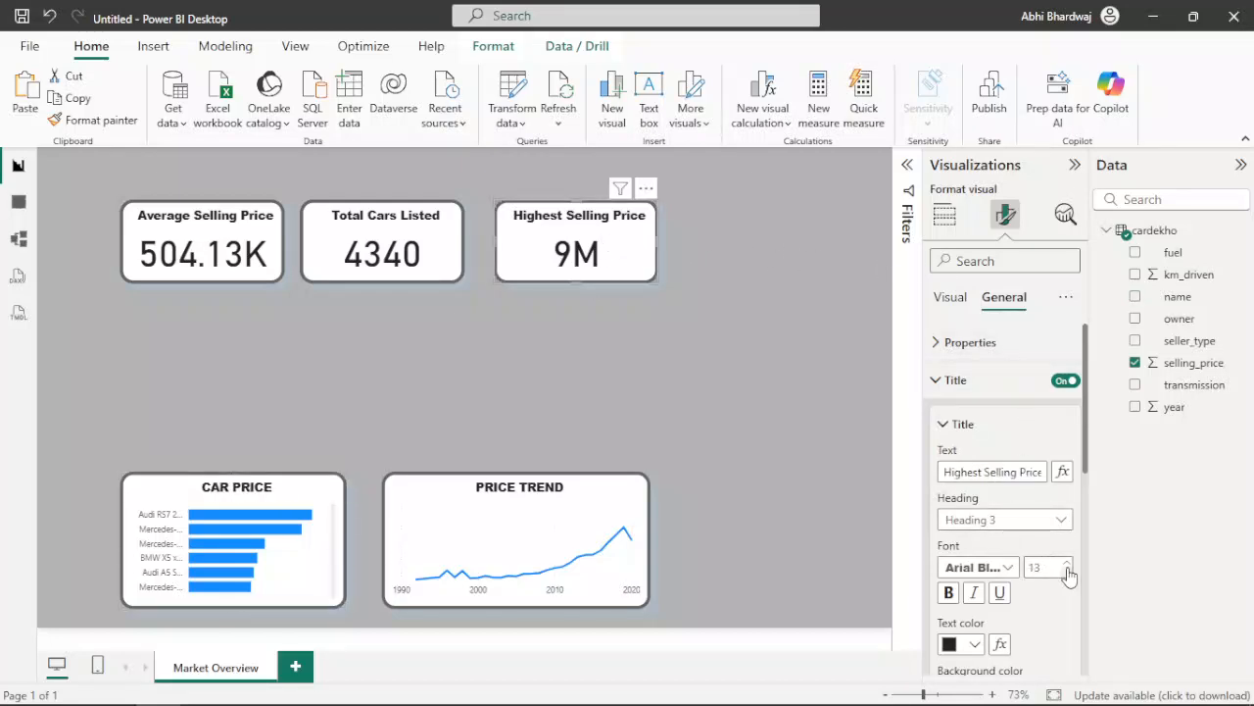
left_click(958, 299)
left_click(981, 363)
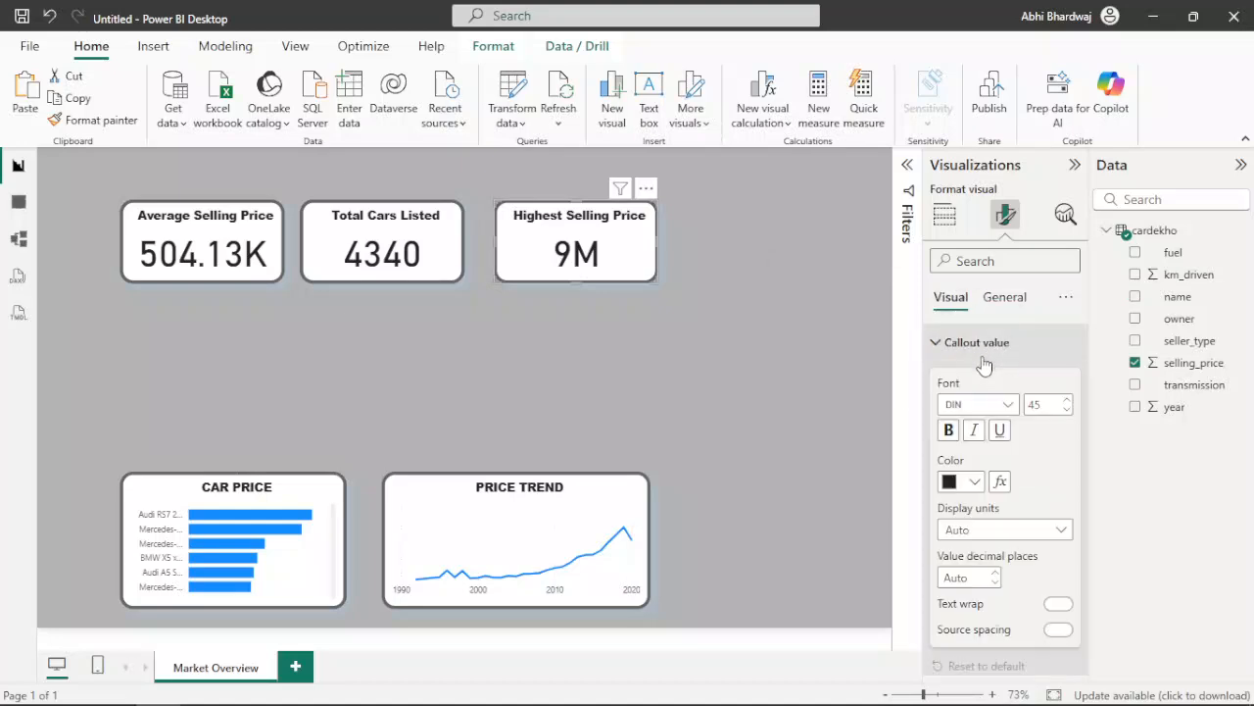
left_click(1067, 411)
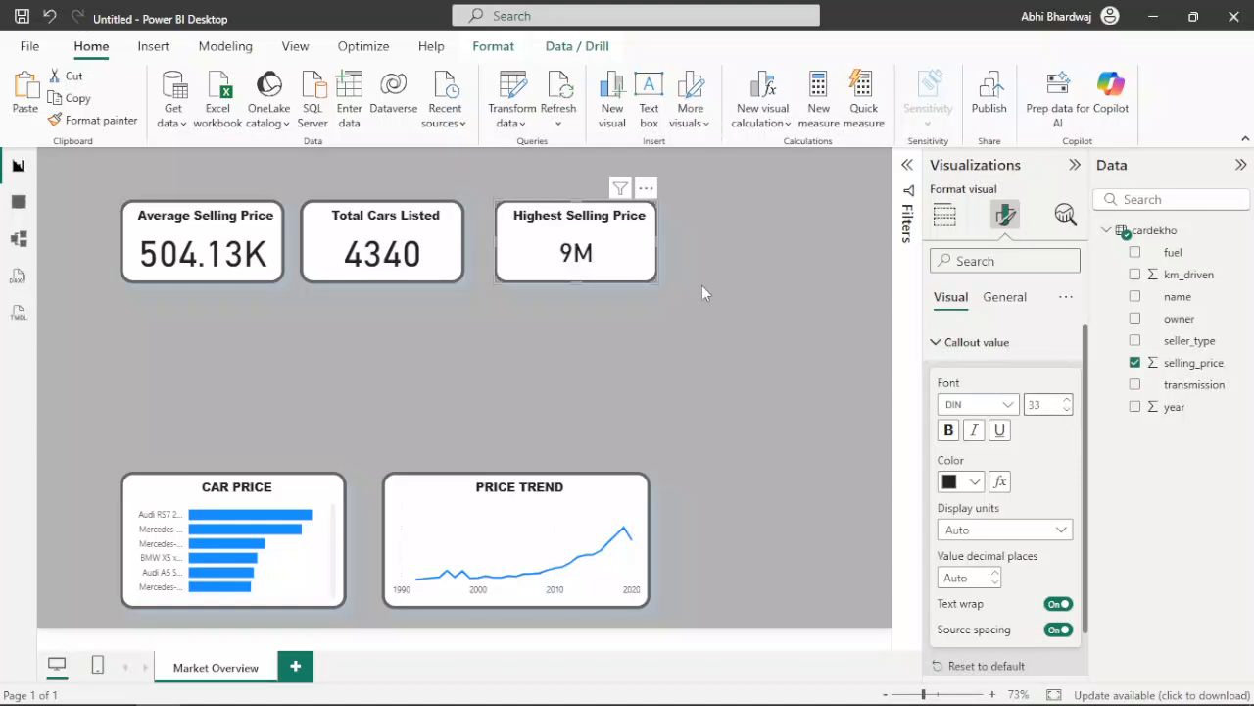
mouse_move(652, 278)
left_mouse_down()
mouse_move(636, 253)
mouse_move(638, 282)
left_mouse_up()
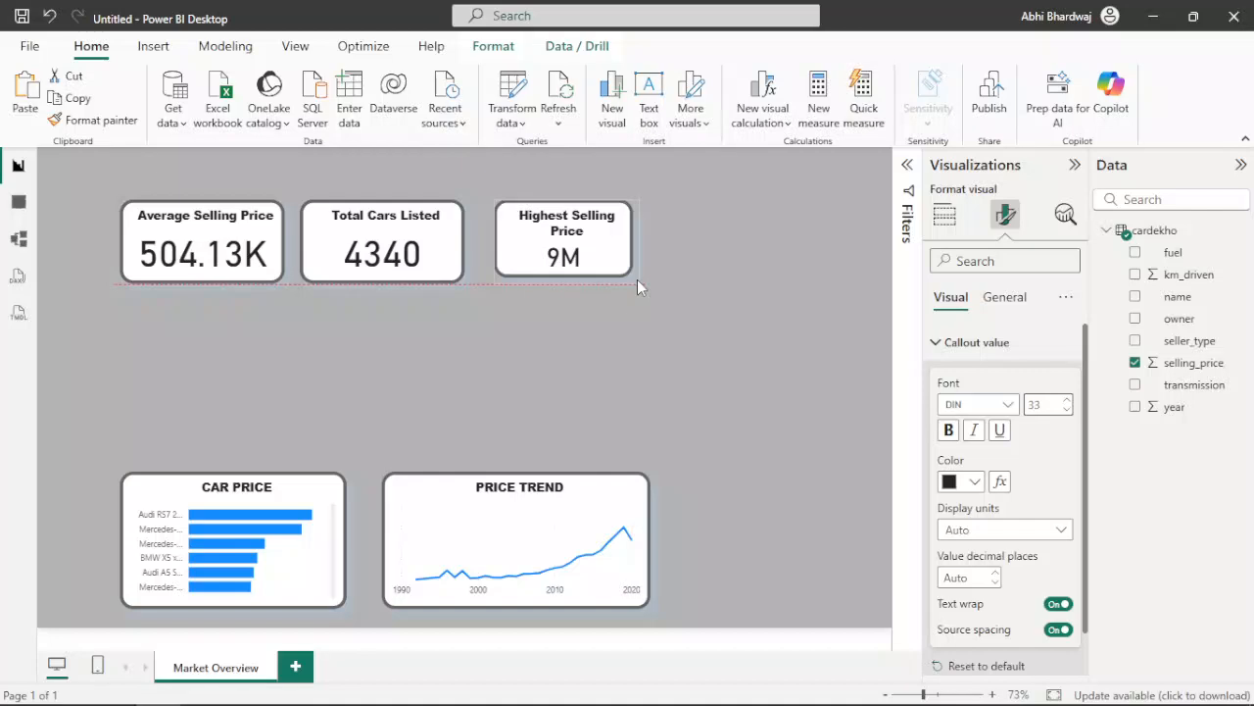
Step: Switch the Highest Selling Price card's title font to Segoe UI Bold and reduce the card's height
left_click(1005, 308)
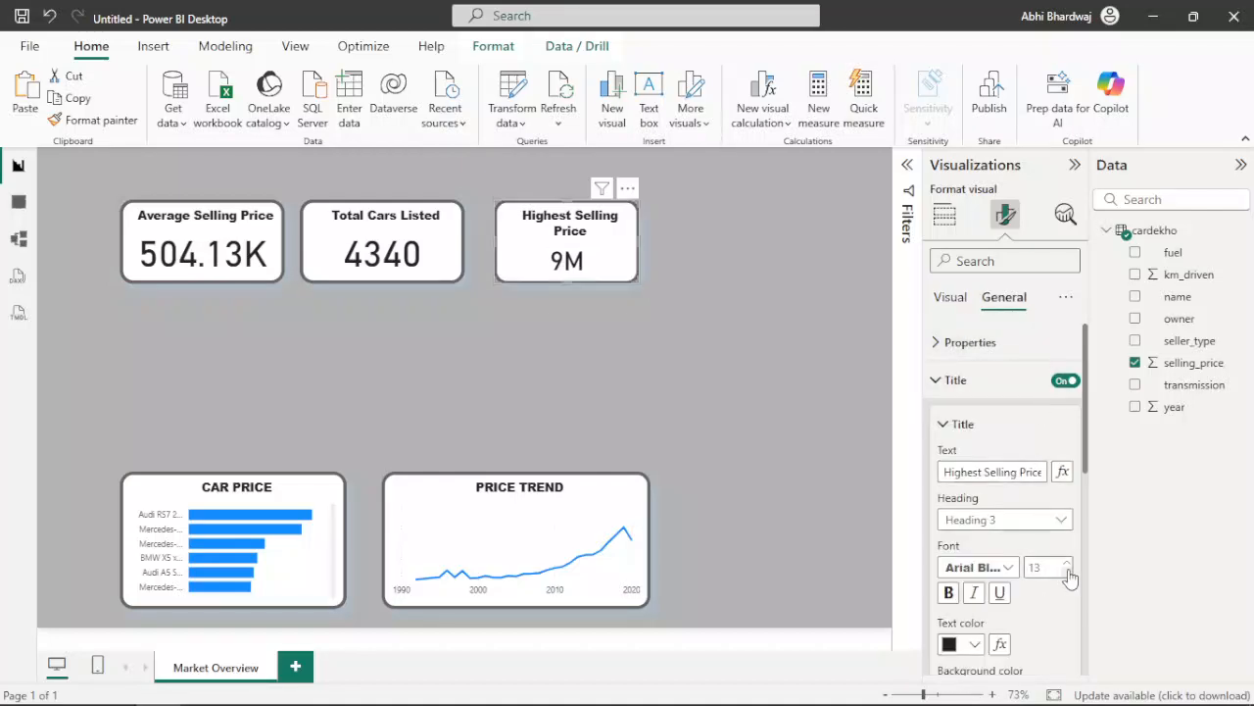
left_click(978, 566)
scroll(1005, 470, "down", 6)
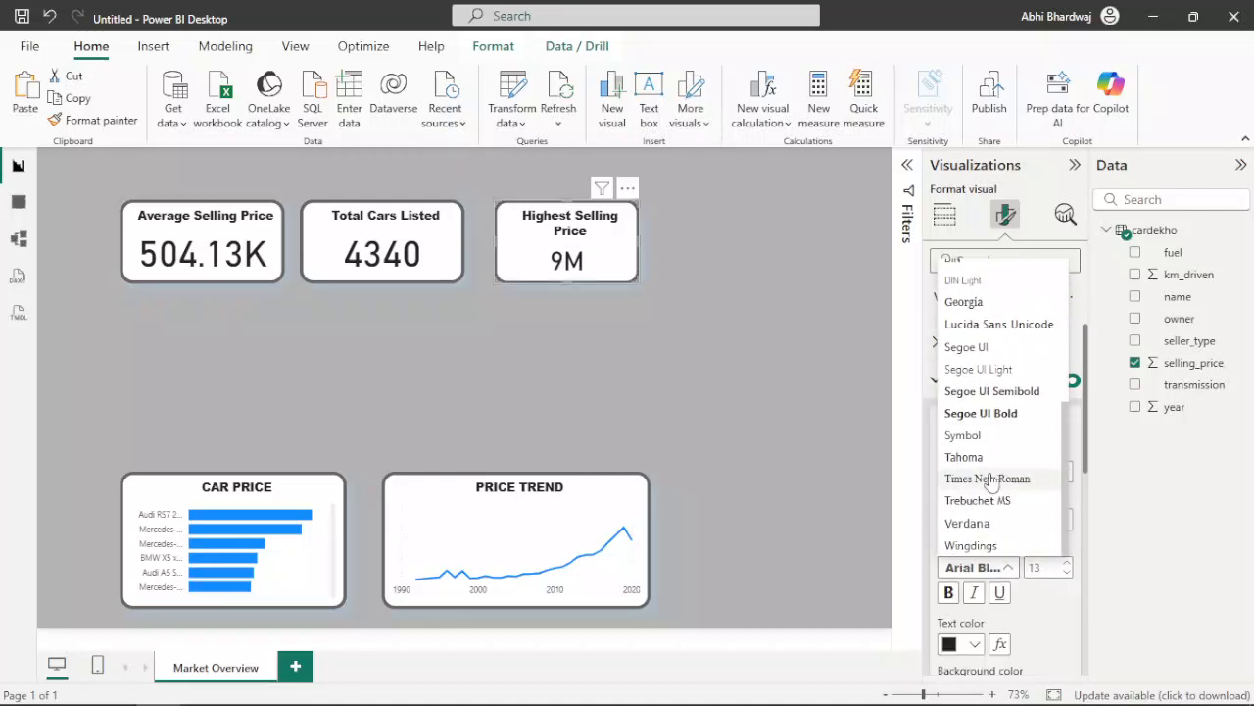
left_click(985, 415)
left_click_drag(638, 281, 633, 258)
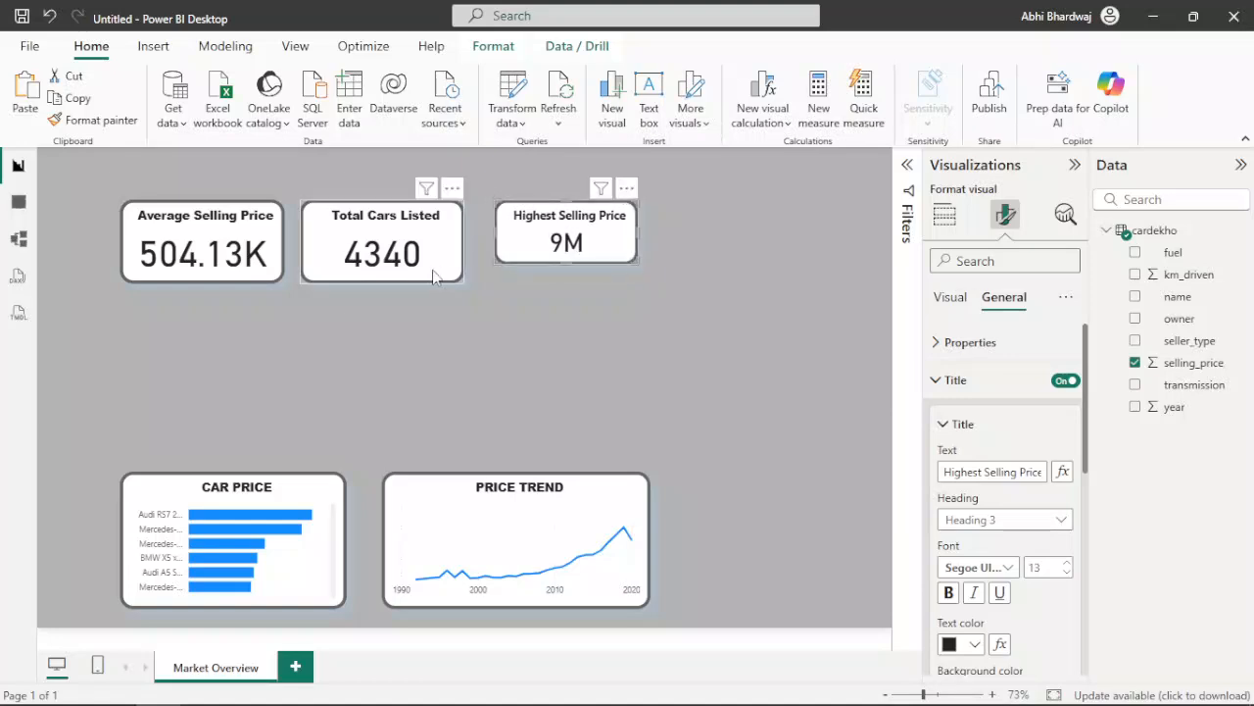
Step: Switch the Total Cars Listed card's title font to Segoe UI Bold
left_click(435, 278)
left_click(612, 253)
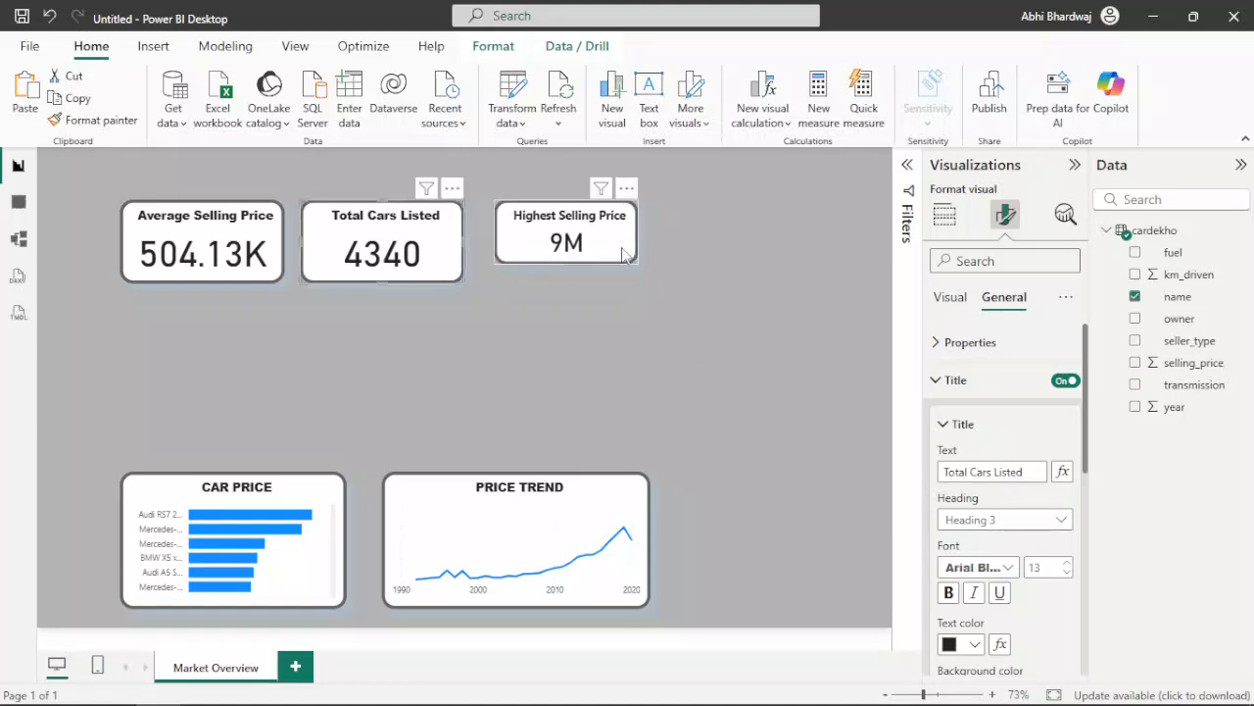
left_click(428, 261)
left_click(980, 566)
scroll(997, 422, "down", 5)
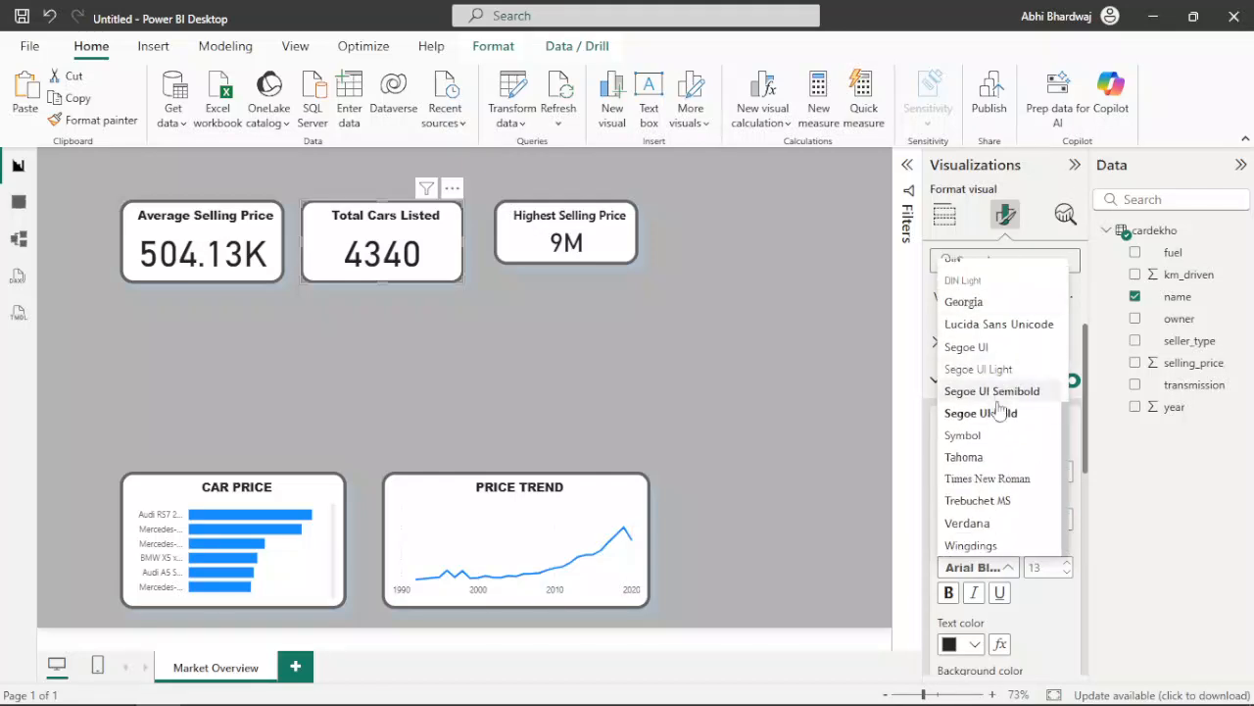
left_click(998, 415)
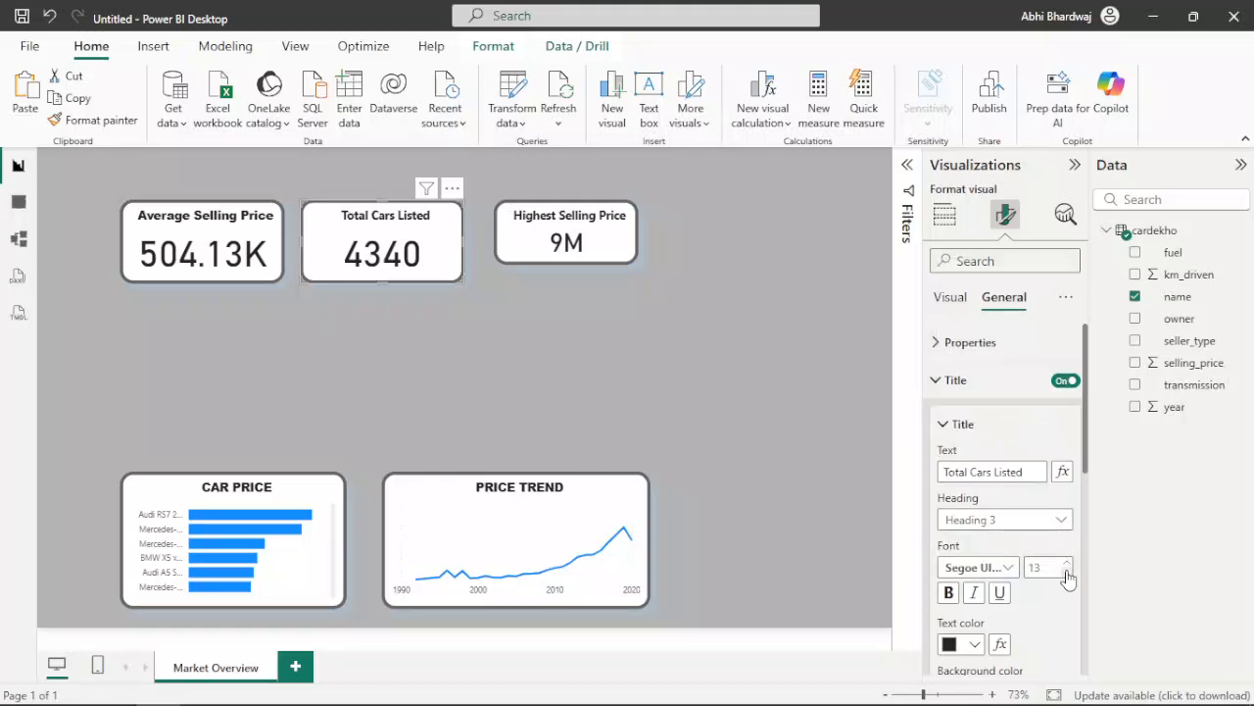
Step: Set the Total Cars Listed callout value font size to 33 and shorten the card to match the Highest Selling Price card
left_click(622, 249)
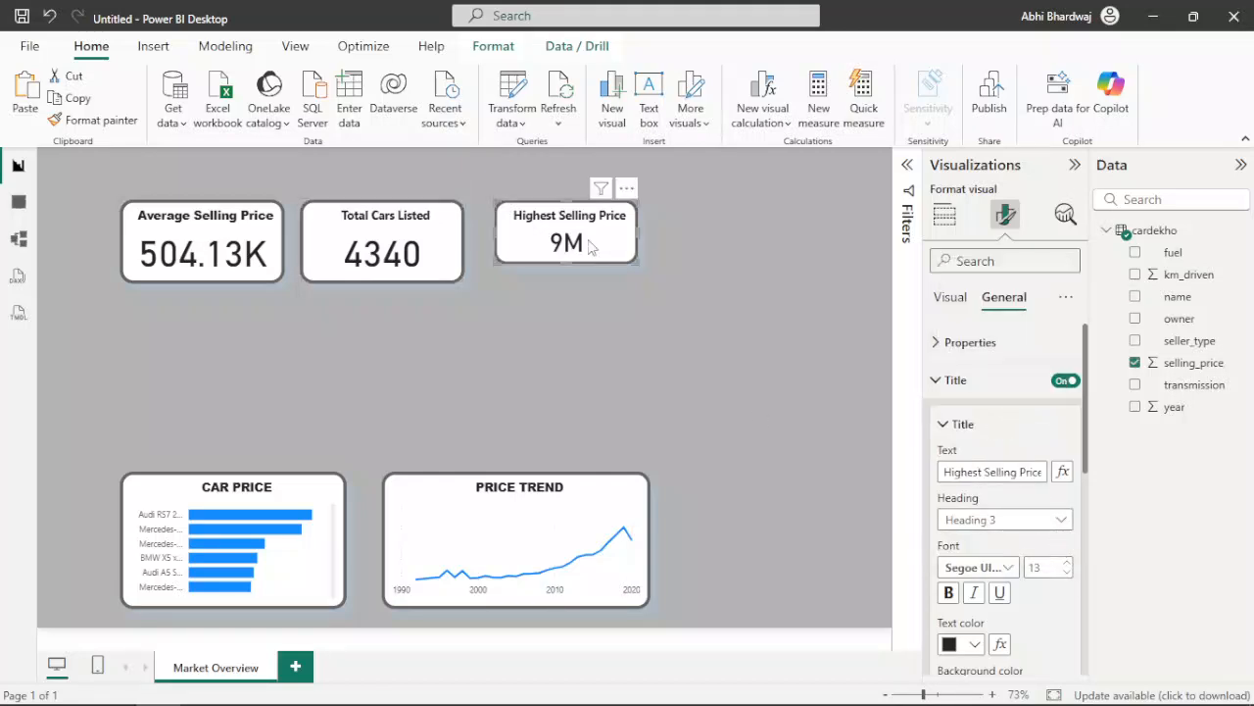
left_click(402, 250)
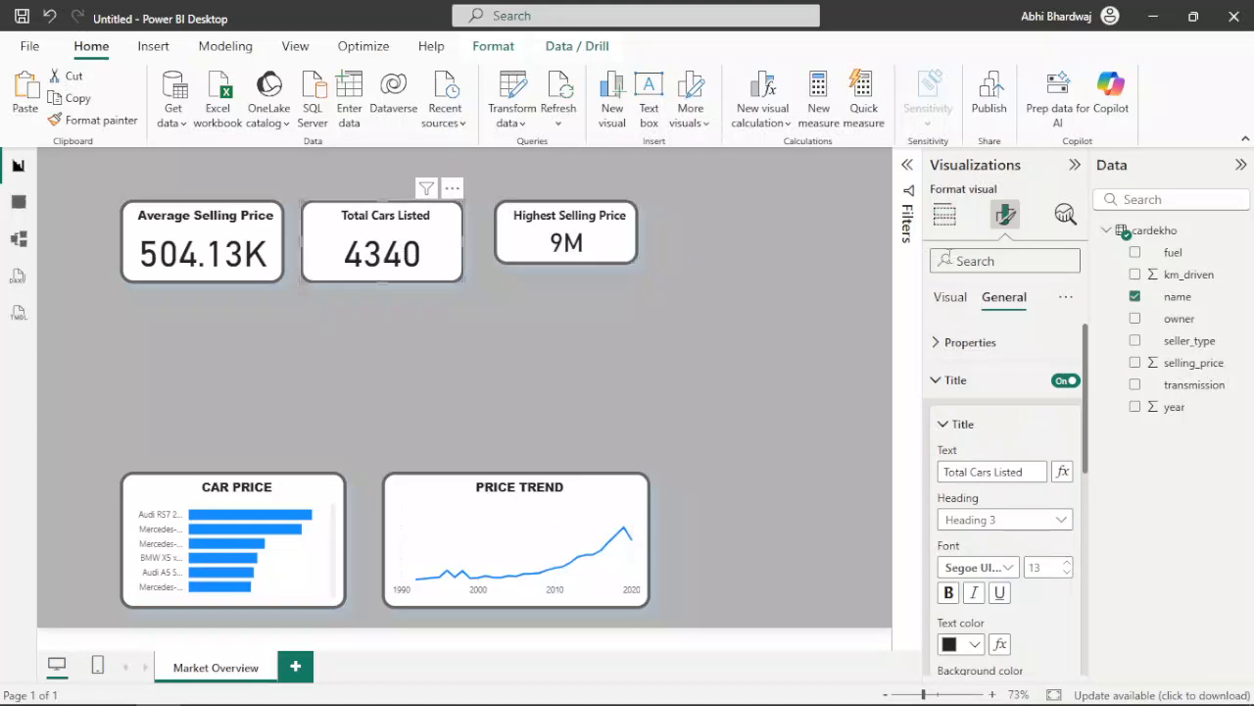
left_click(950, 296)
left_click(1049, 408)
type("22")
left_click_drag(1048, 408, 1025, 418)
type("33")
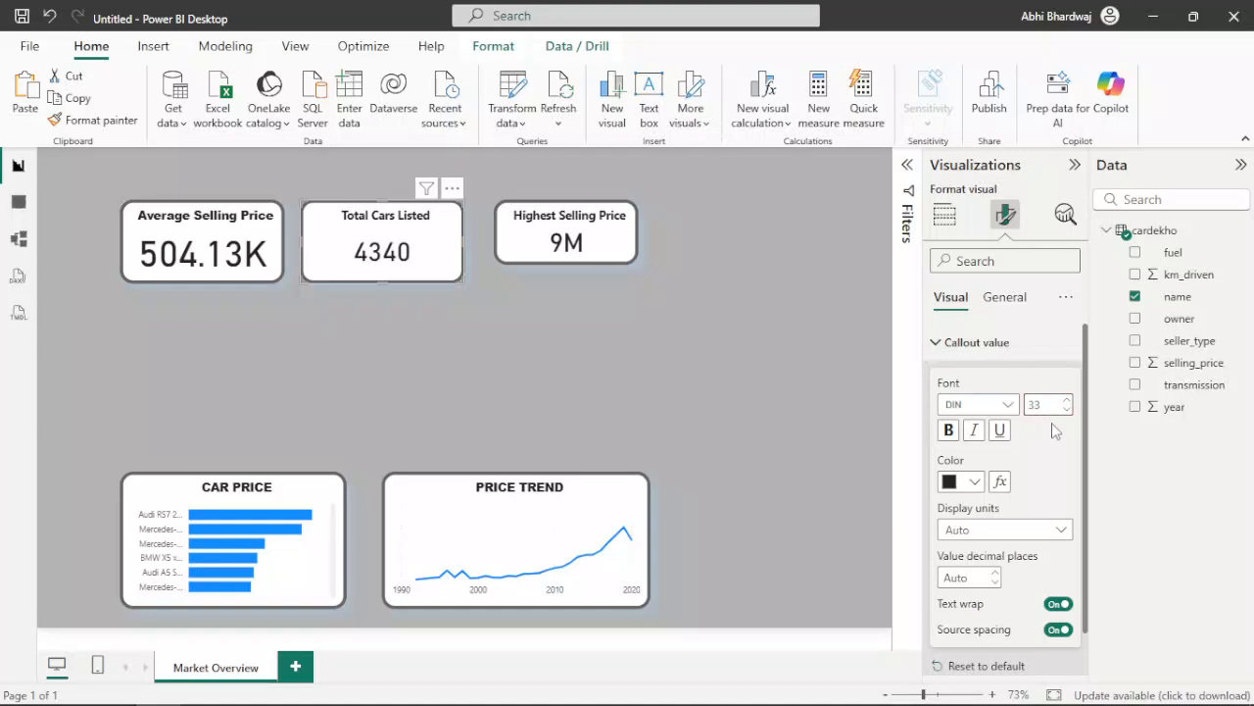
left_click_drag(464, 281, 459, 241)
Step: Set the Average Selling Price card's callout value font size to 33
left_click(273, 251)
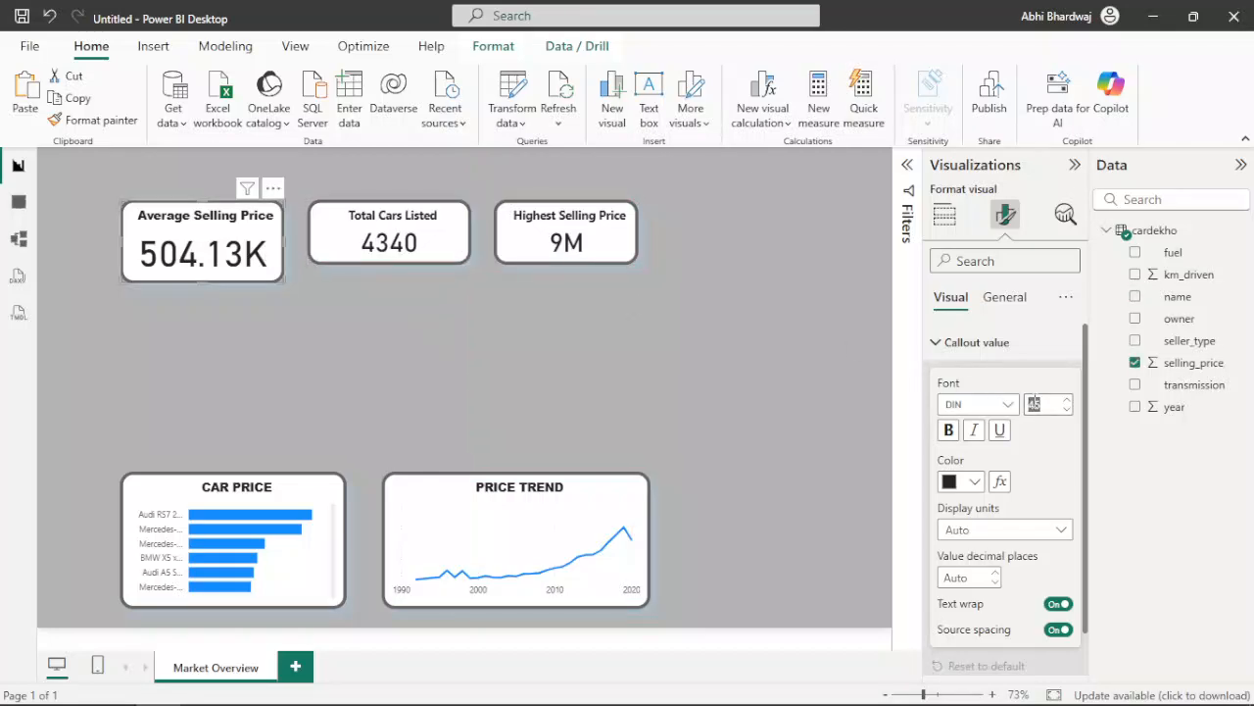
double_click(1041, 406)
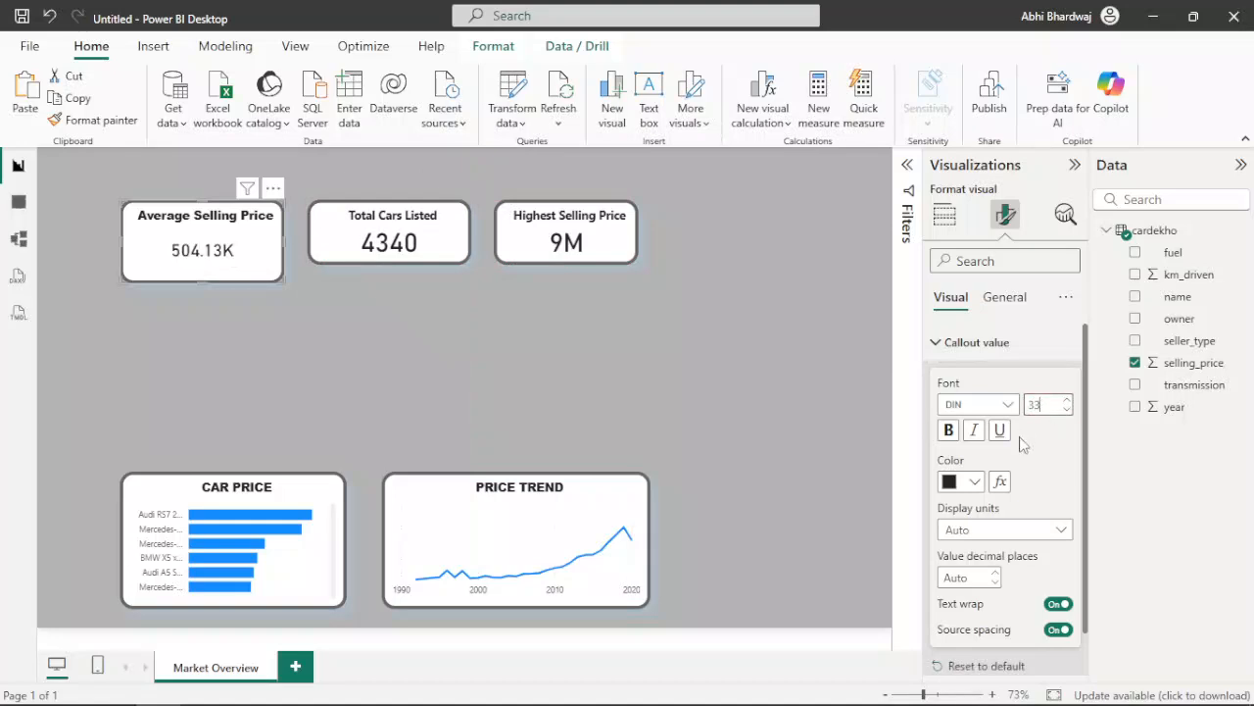
type("33")
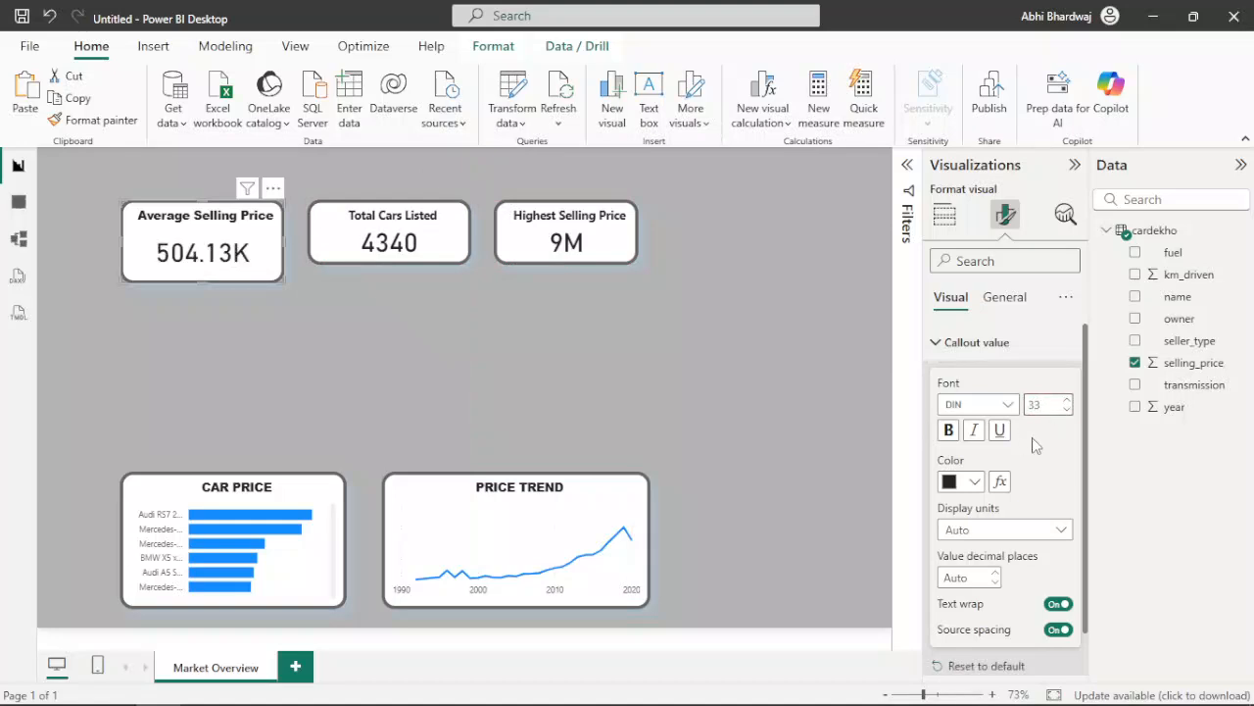
Step: Switch the Average Selling Price card's title font to Segoe UI Bold and shorten the card to match the other two
left_click(1018, 296)
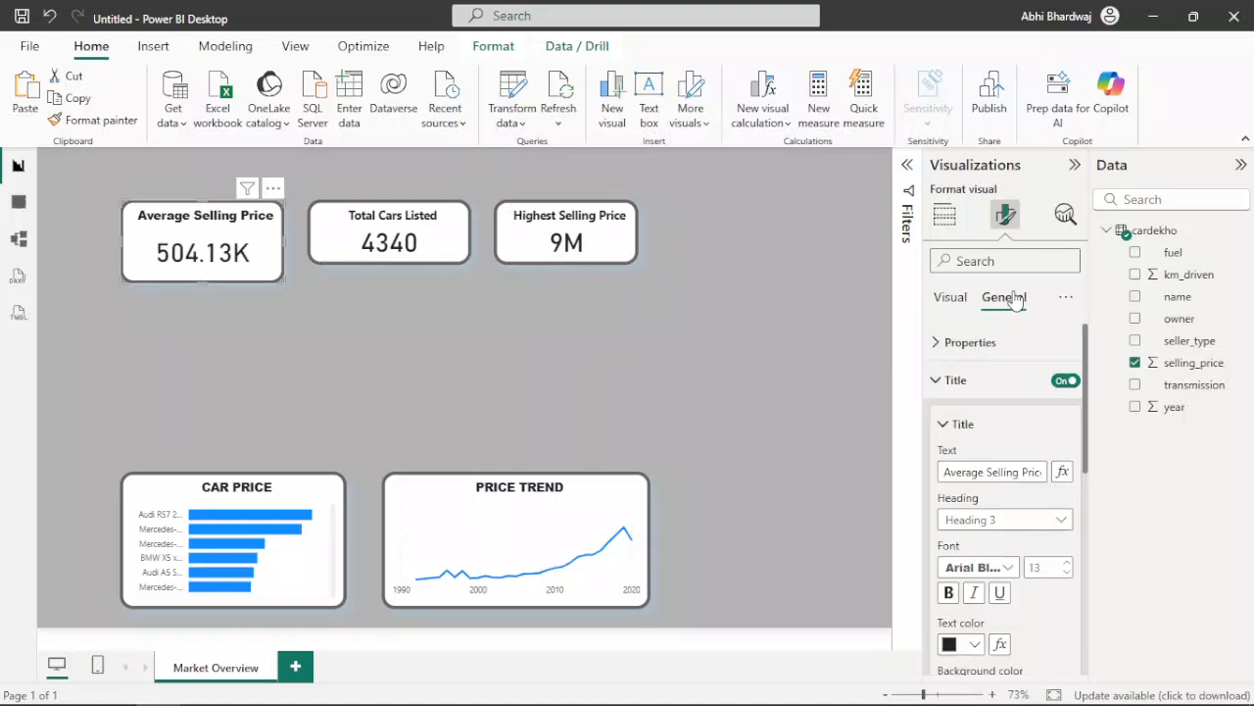
left_click(1000, 567)
scroll(1019, 450, "down", 5)
left_click(1024, 416)
left_click_drag(275, 280, 282, 267)
Step: Move the three KPI cards up and spread them evenly in one row near the top of the page
left_click(530, 262)
left_click_drag(531, 263, 580, 263)
left_click_drag(433, 239, 473, 241)
left_click_drag(605, 244, 668, 242)
left_click_drag(498, 255, 510, 223)
left_click_drag(674, 250, 670, 218)
left_click_drag(213, 241, 244, 208)
left_click_drag(383, 212, 430, 215)
left_click_drag(625, 215, 698, 215)
left_click_drag(515, 216, 555, 221)
left_click_drag(319, 207, 375, 207)
Step: Align the CAR PRICE and PRICE TREND charts under the outer KPI cards and narrow the PRICE TREND chart
left_click_drag(519, 514, 673, 504)
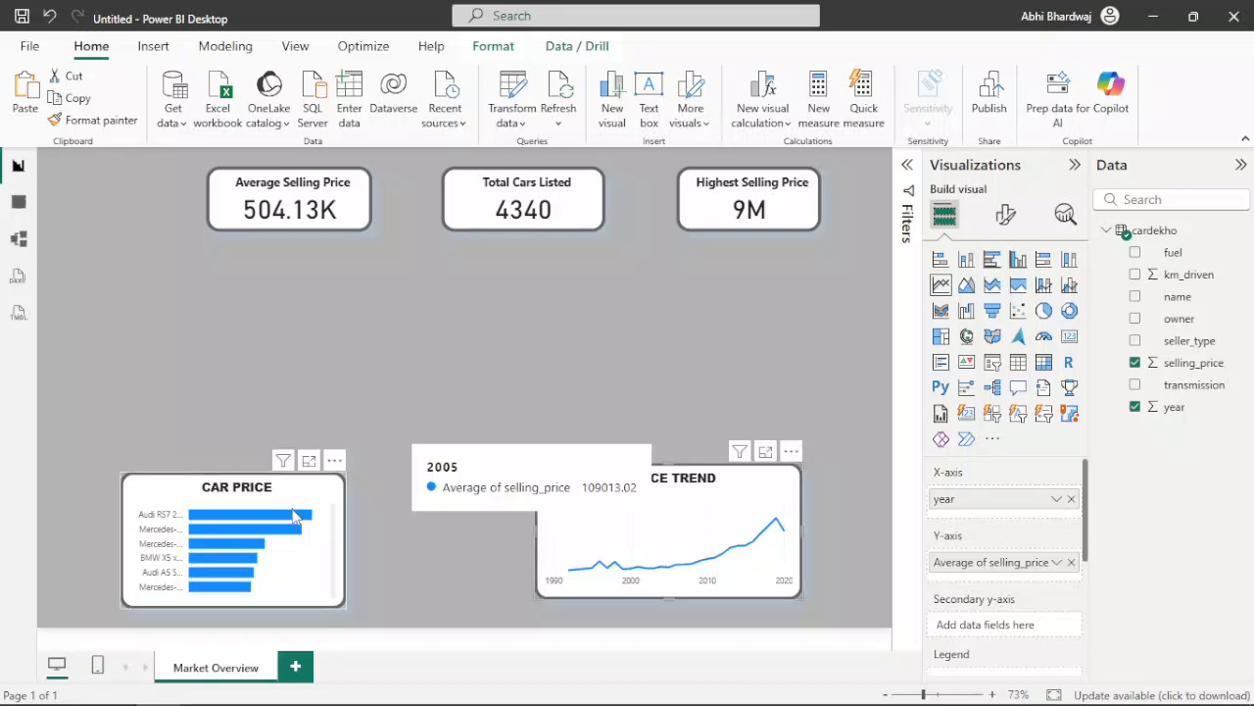
left_click_drag(298, 516, 377, 517)
left_click_drag(658, 522, 677, 521)
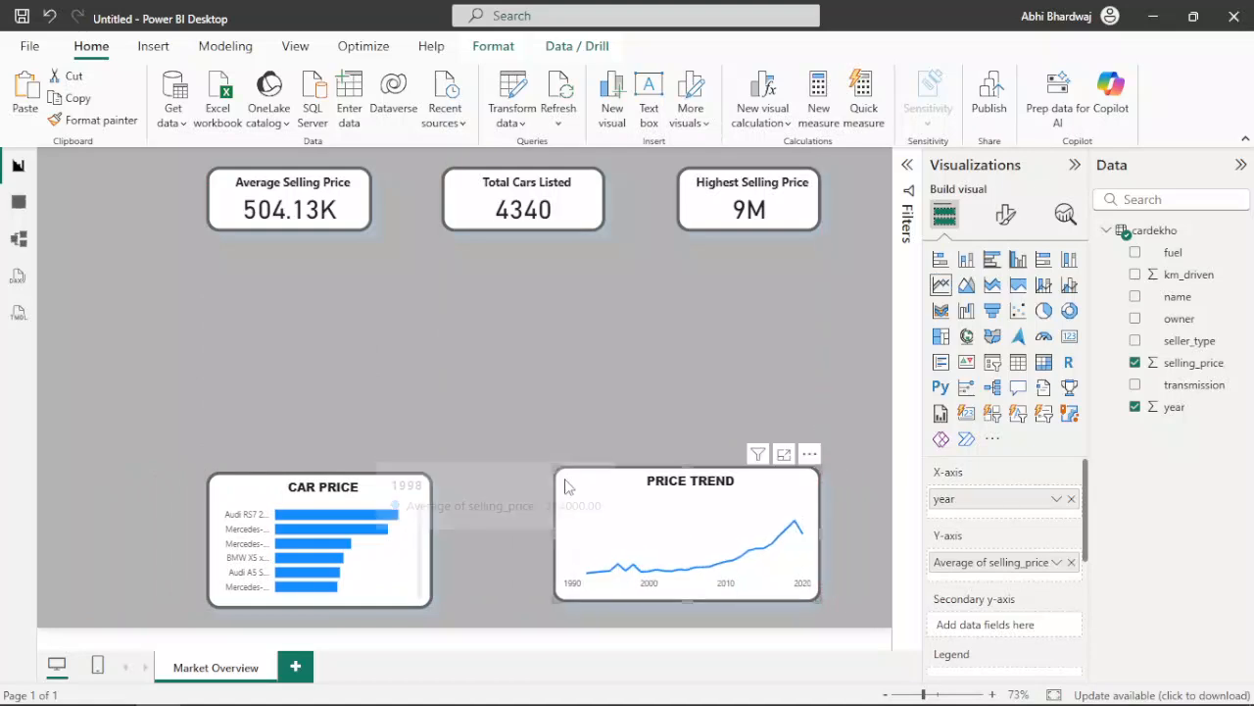
left_click_drag(566, 487, 597, 480)
left_click_drag(596, 599, 608, 600)
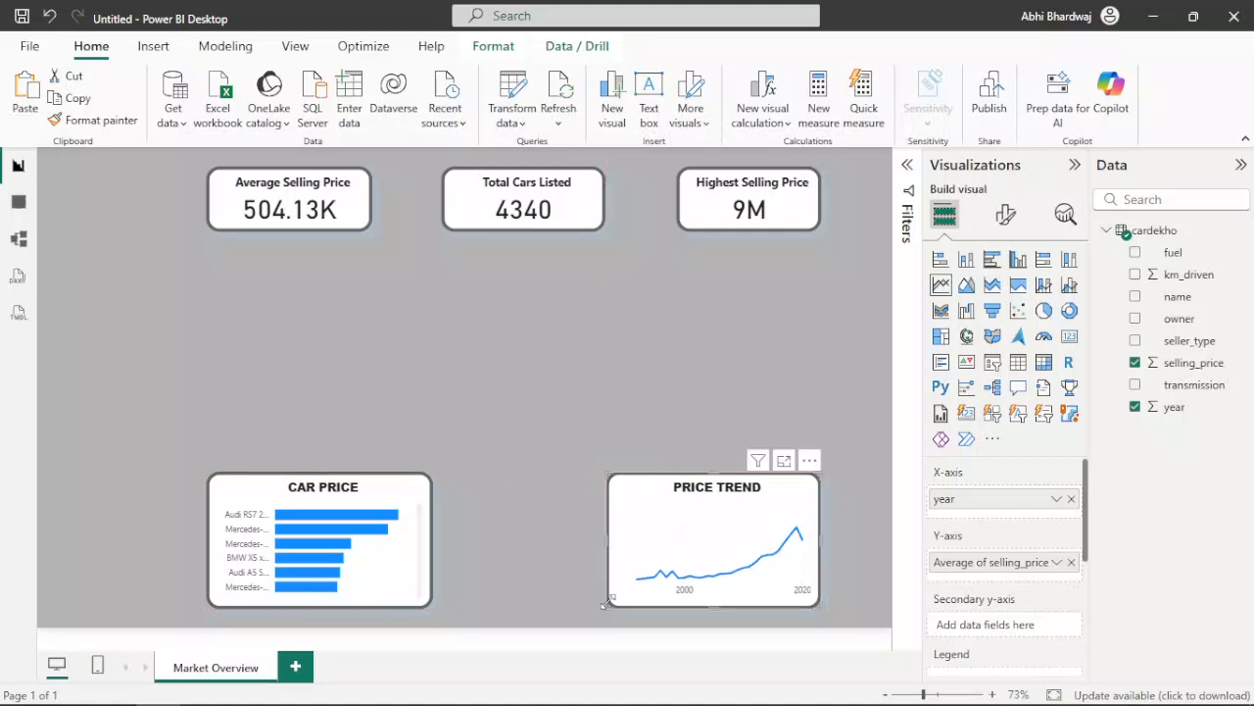
left_click(516, 560)
Step: Duplicate the PRICE TREND chart and place the copy between the two existing charts
left_click(618, 524)
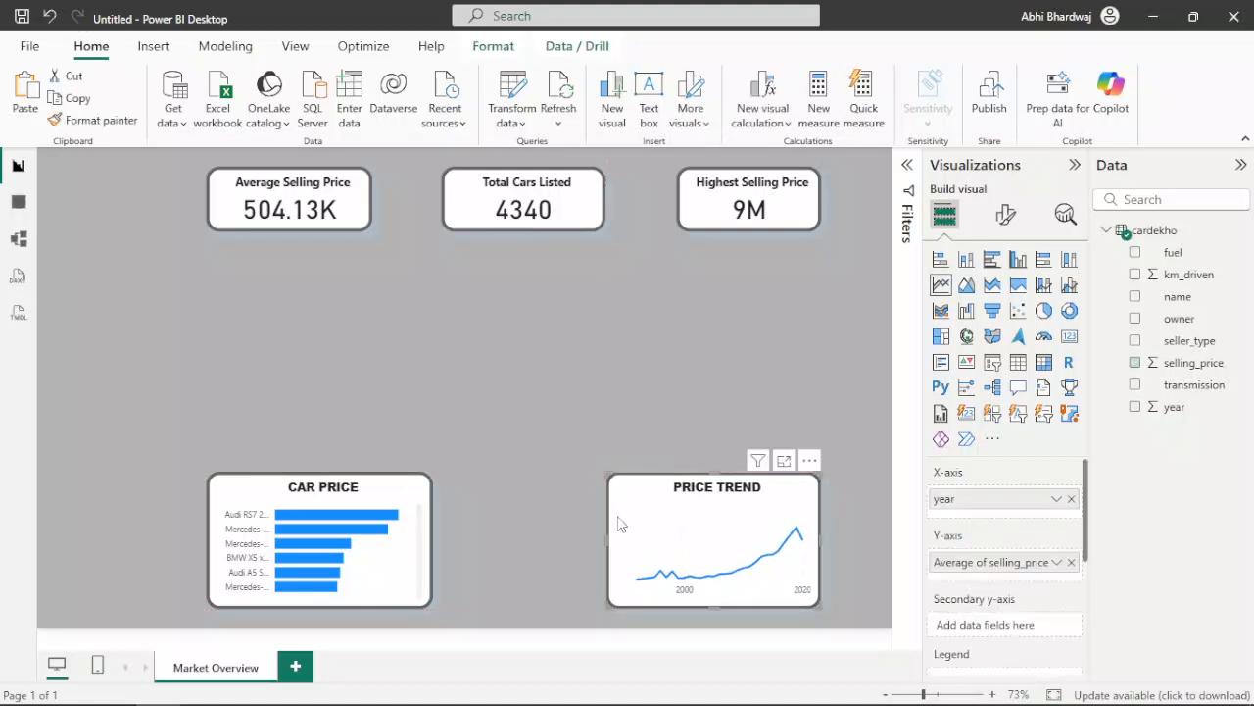
key("ctrl+c")
key("ctrl+v")
left_click_drag(637, 526, 510, 520)
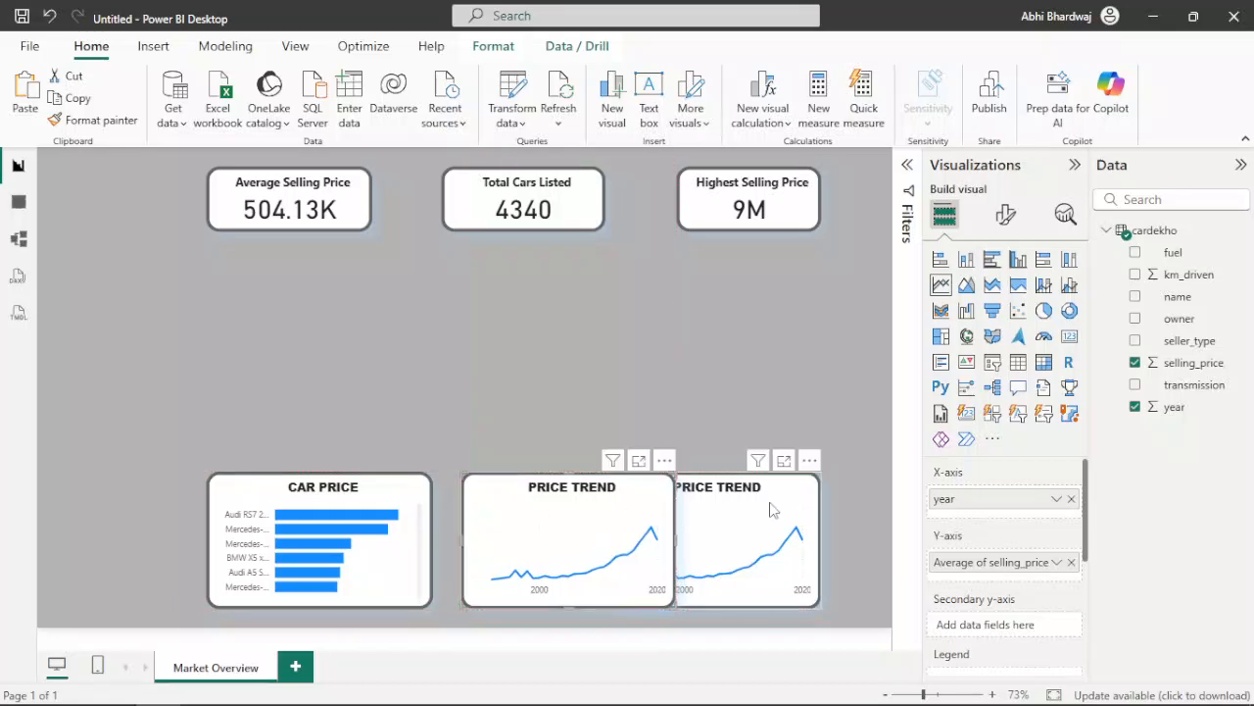
Step: Space the three charts side by side along the bottom of the page so that none overlap
left_click_drag(816, 496, 886, 488)
left_click_drag(352, 527, 333, 527)
left_click_drag(520, 522, 501, 522)
left_click_drag(808, 524, 808, 524)
Step: Convert the middle PRICE TREND copy into a pie chart and remove its year and selling_price fields
left_click(619, 520)
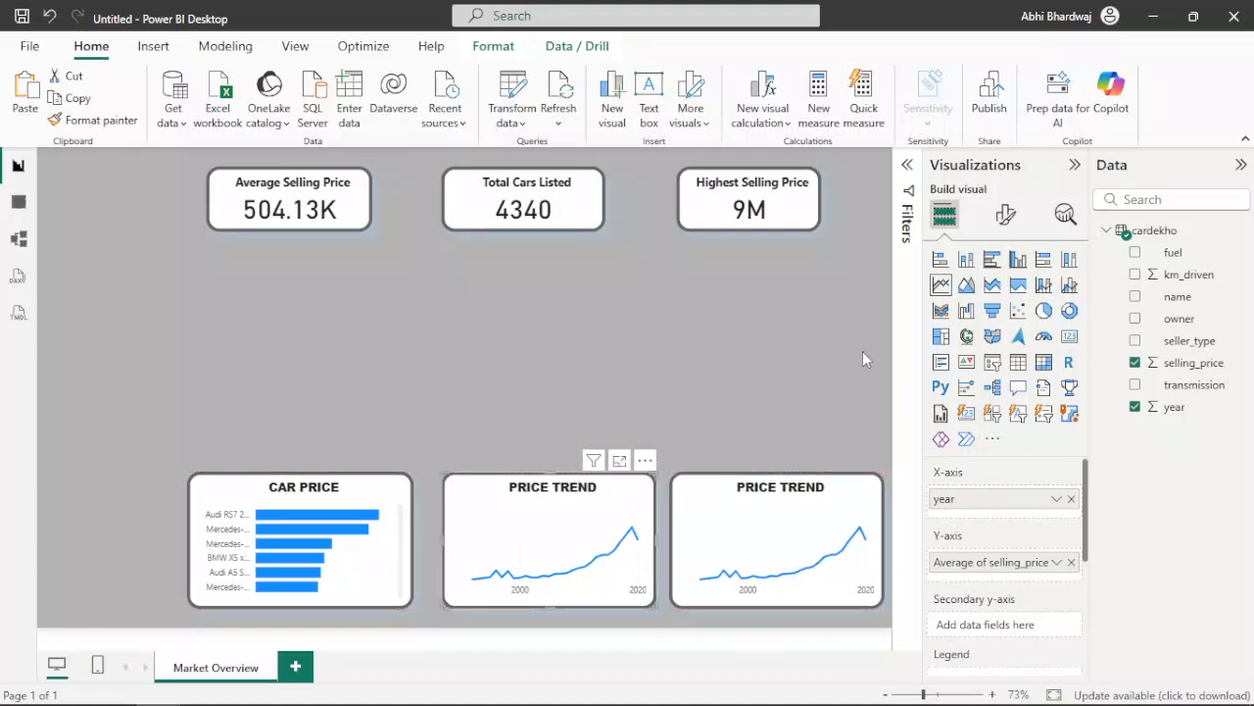
left_click(1045, 312)
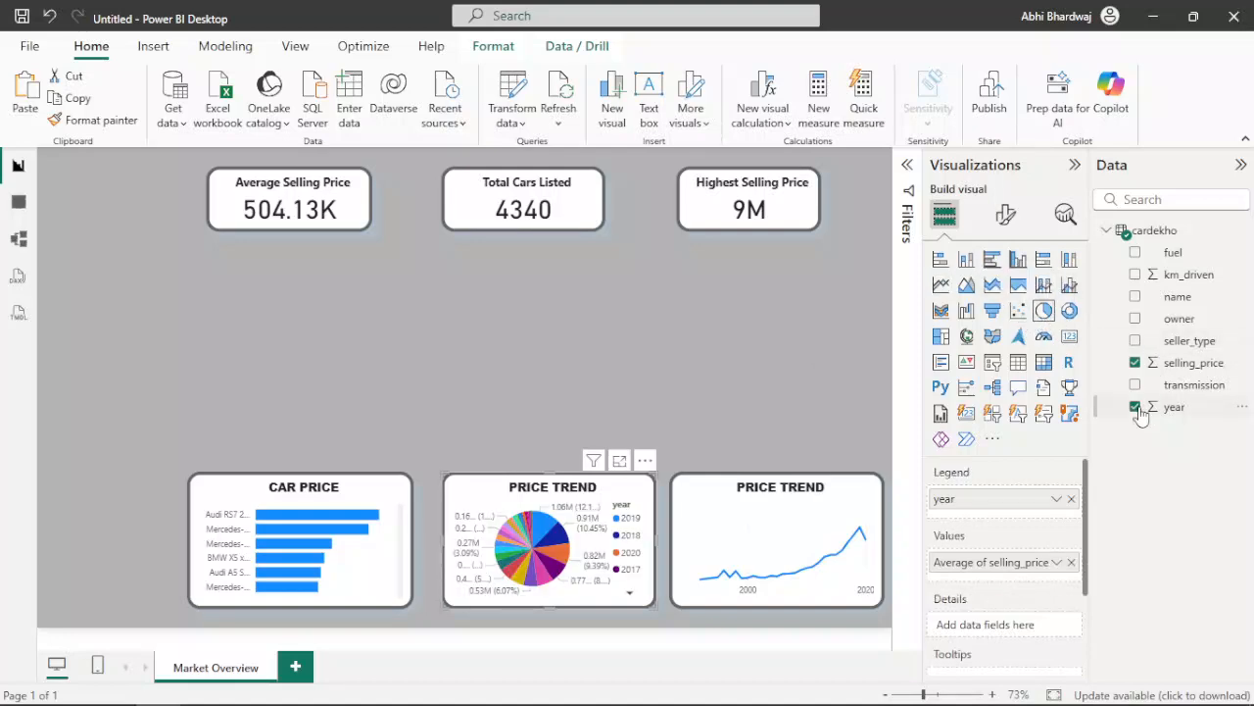
left_click(1071, 499)
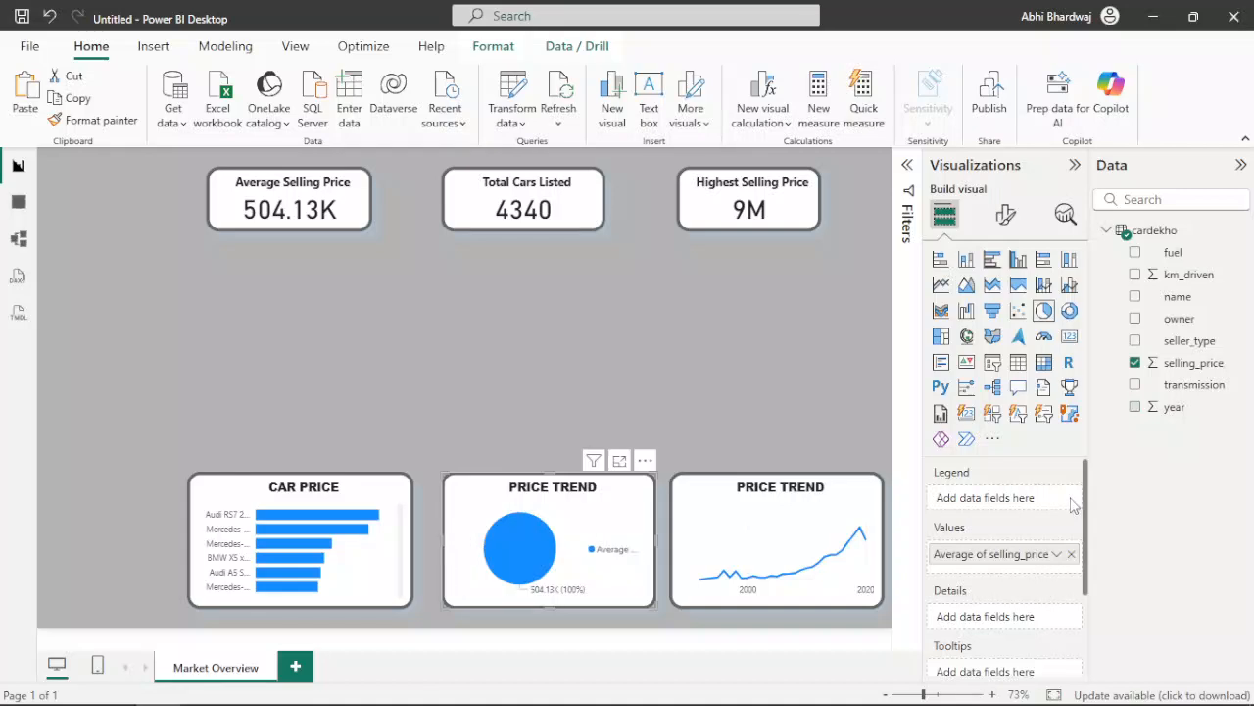
left_click(1073, 555)
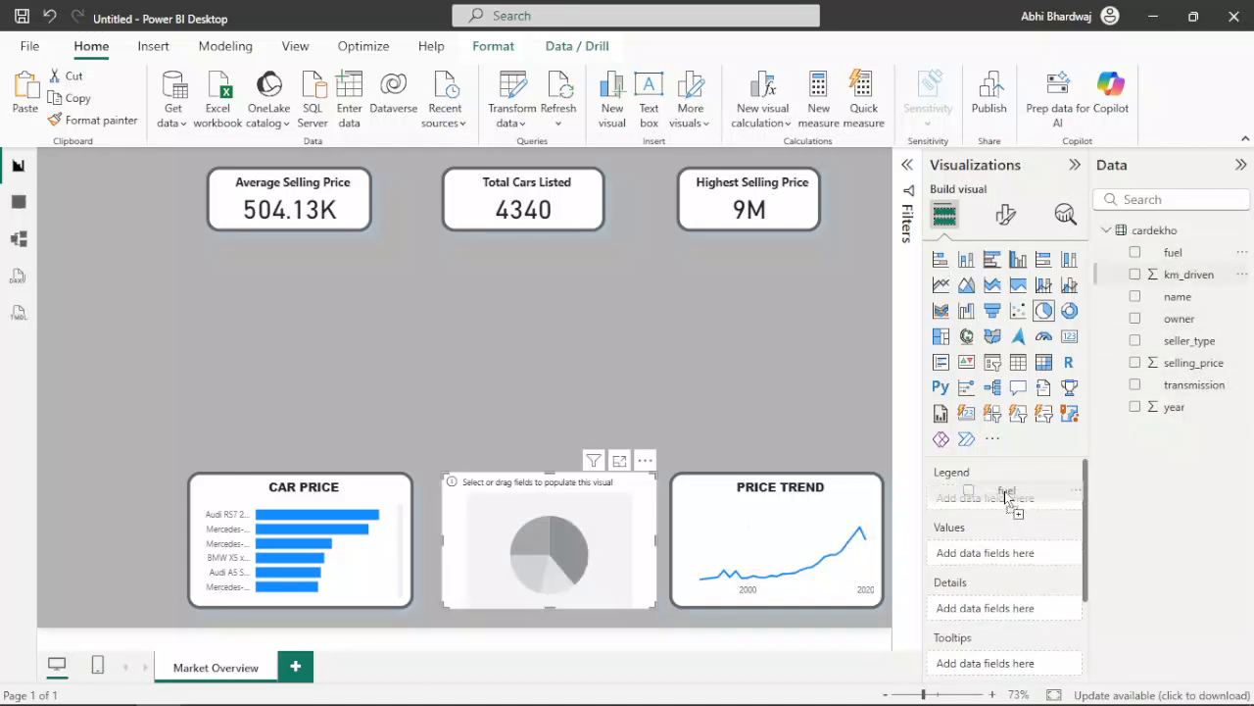
Step: Use fuel as the pie chart's legend and the count of name as its values
left_click_drag(993, 508, 993, 508)
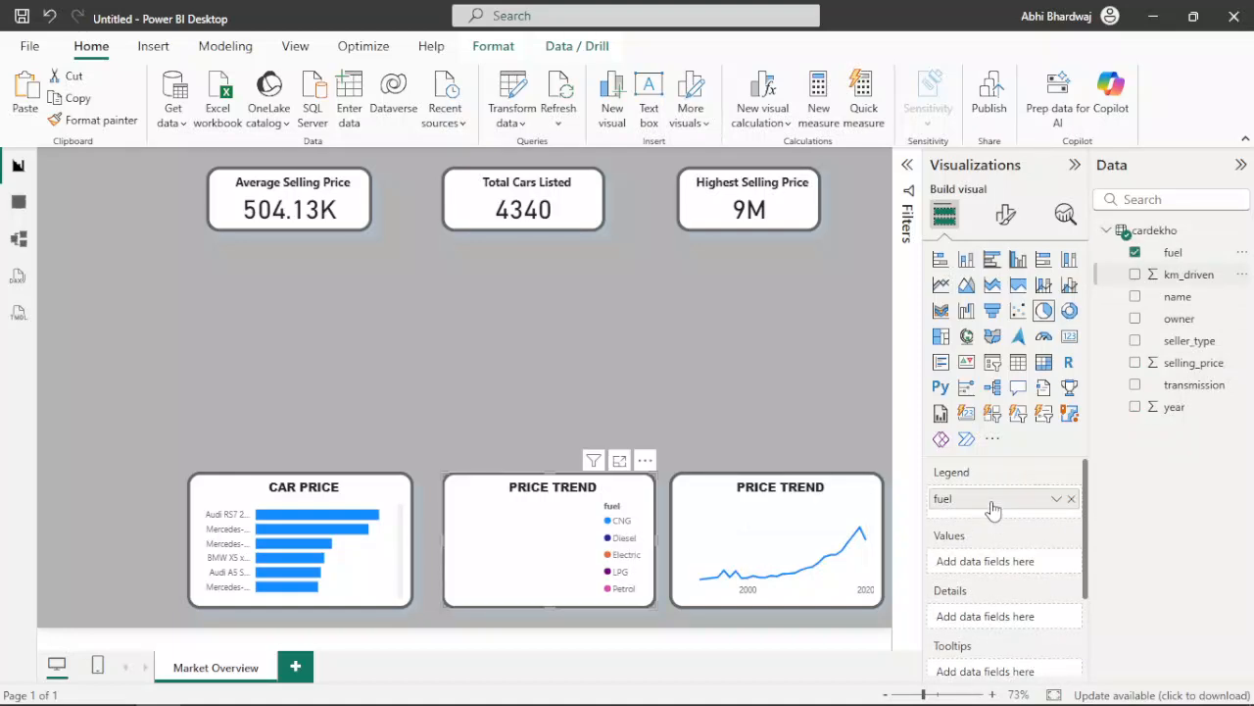
left_click_drag(1186, 300, 1004, 560)
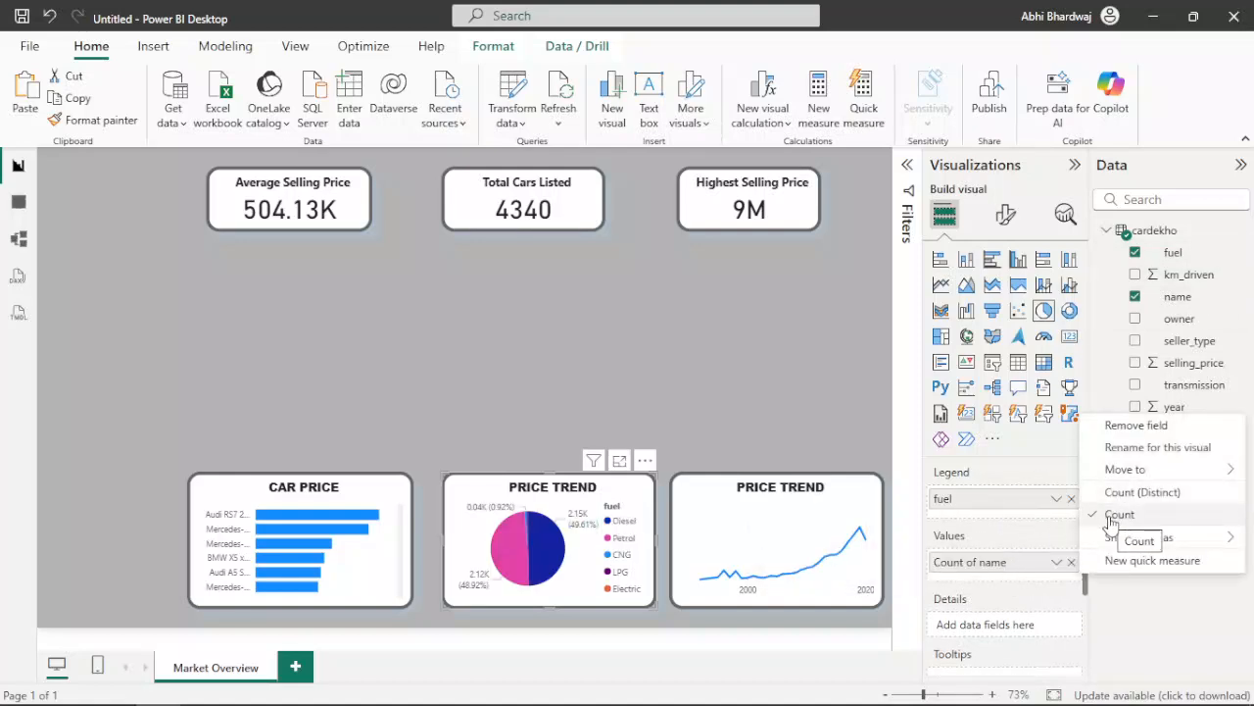
left_click(1166, 599)
Step: Change the pie chart's title to FUEL TYPE
left_click(1007, 215)
left_click(1004, 296)
left_click(988, 380)
triple_click(984, 473)
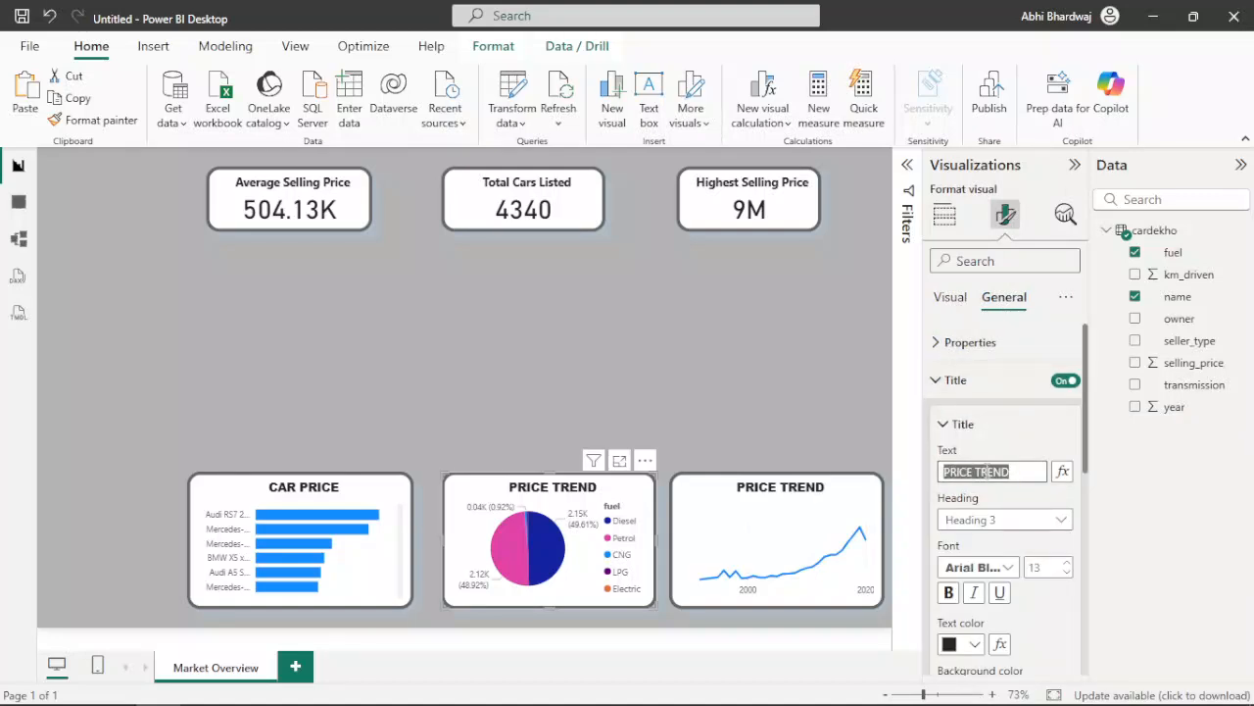
type("FUEL TYPE")
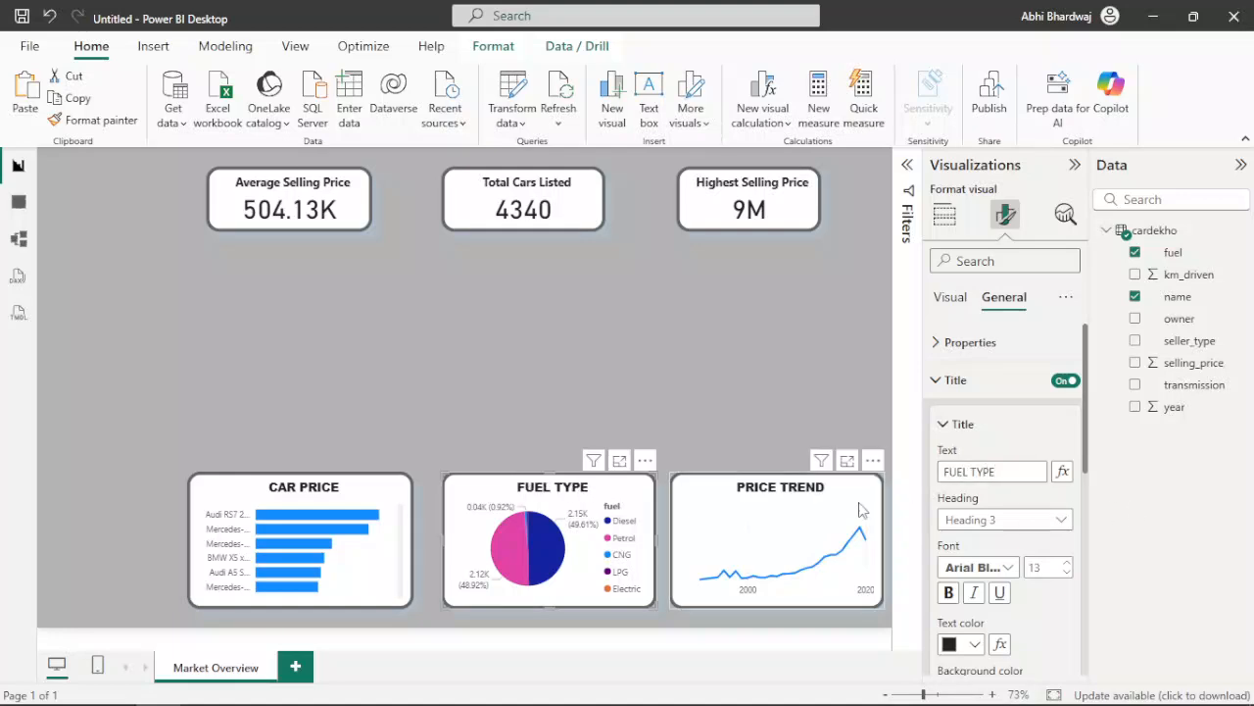
Step: Turn off the detail labels and the legend on the FUEL TYPE pie chart
left_click(630, 526)
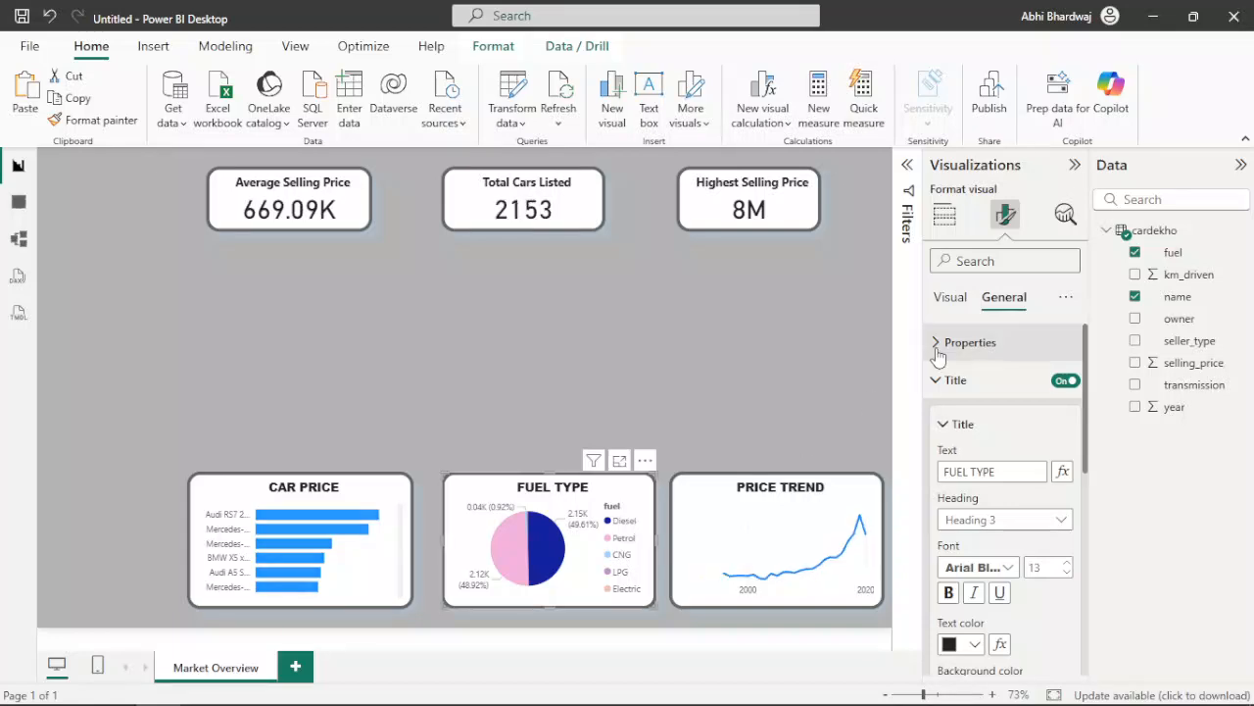
left_click(950, 296)
left_click(545, 522)
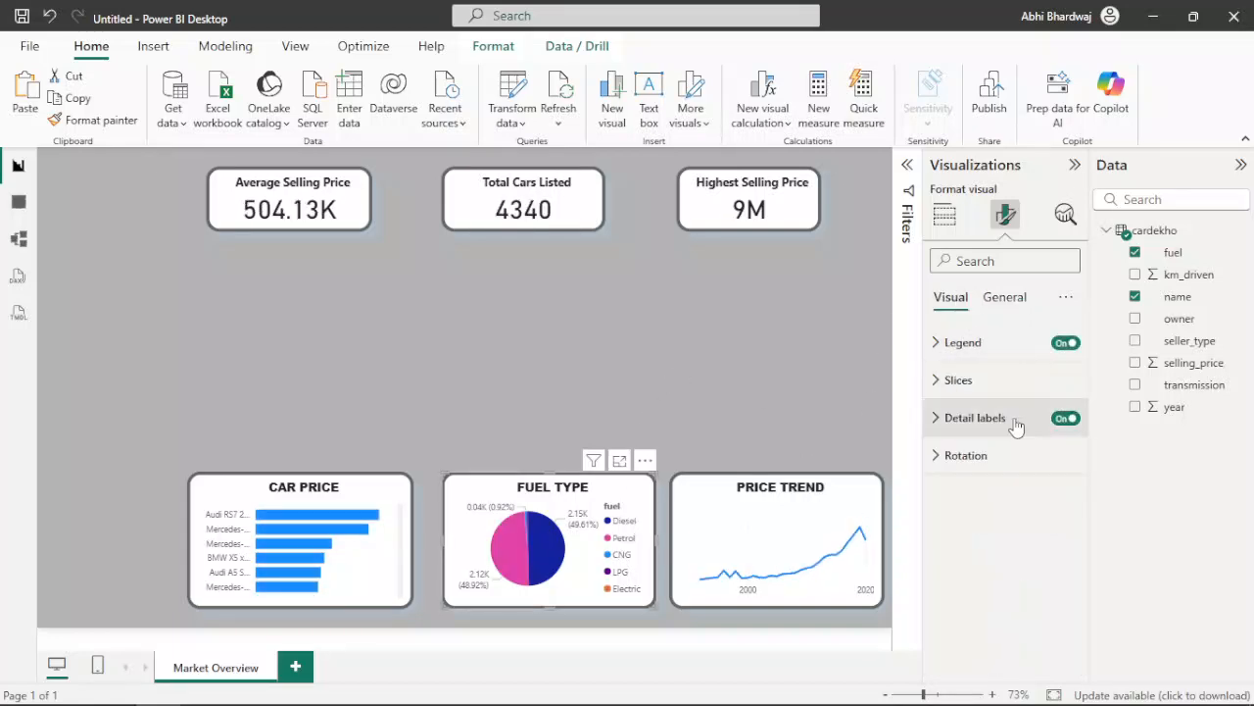
left_click(1064, 420)
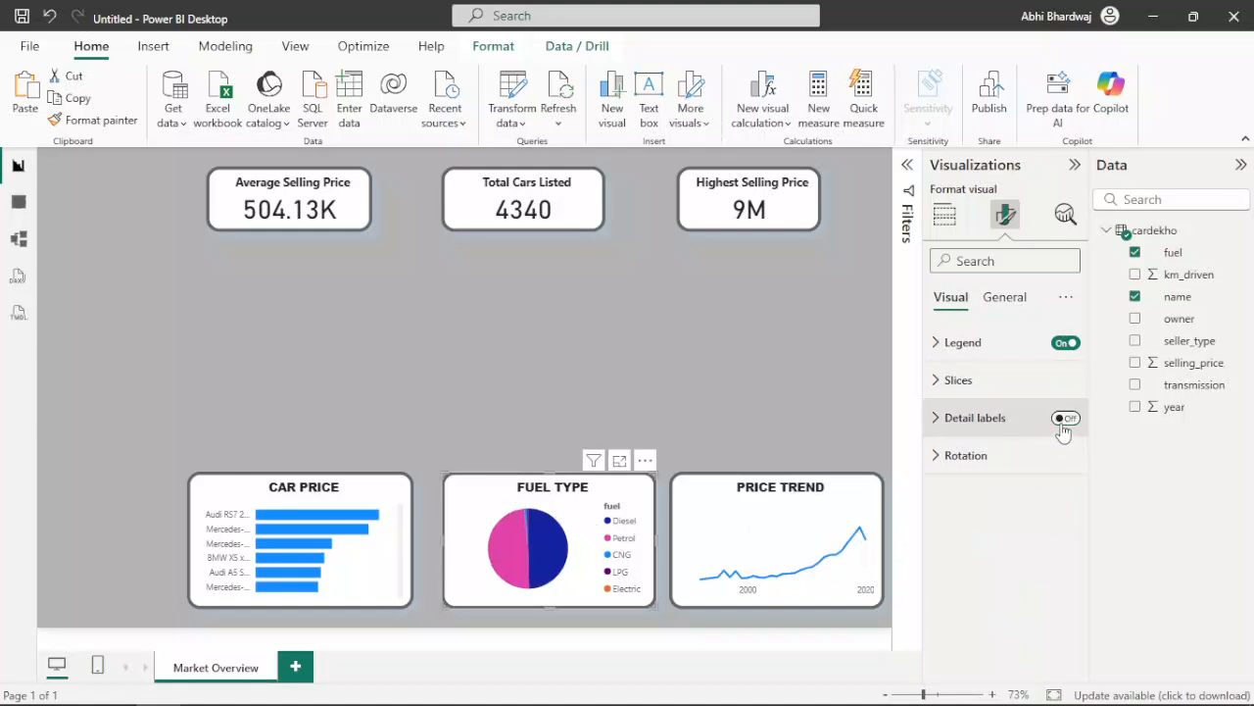
left_click(1051, 349)
left_click(1058, 345)
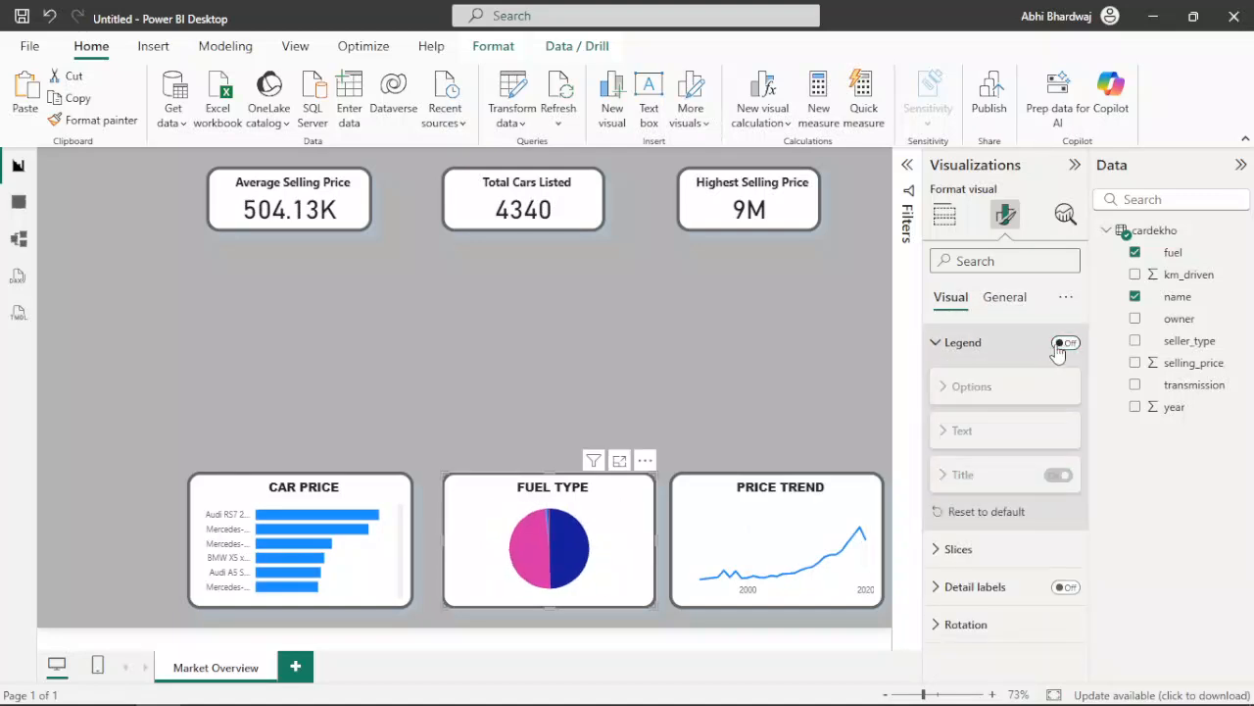
left_click(822, 373)
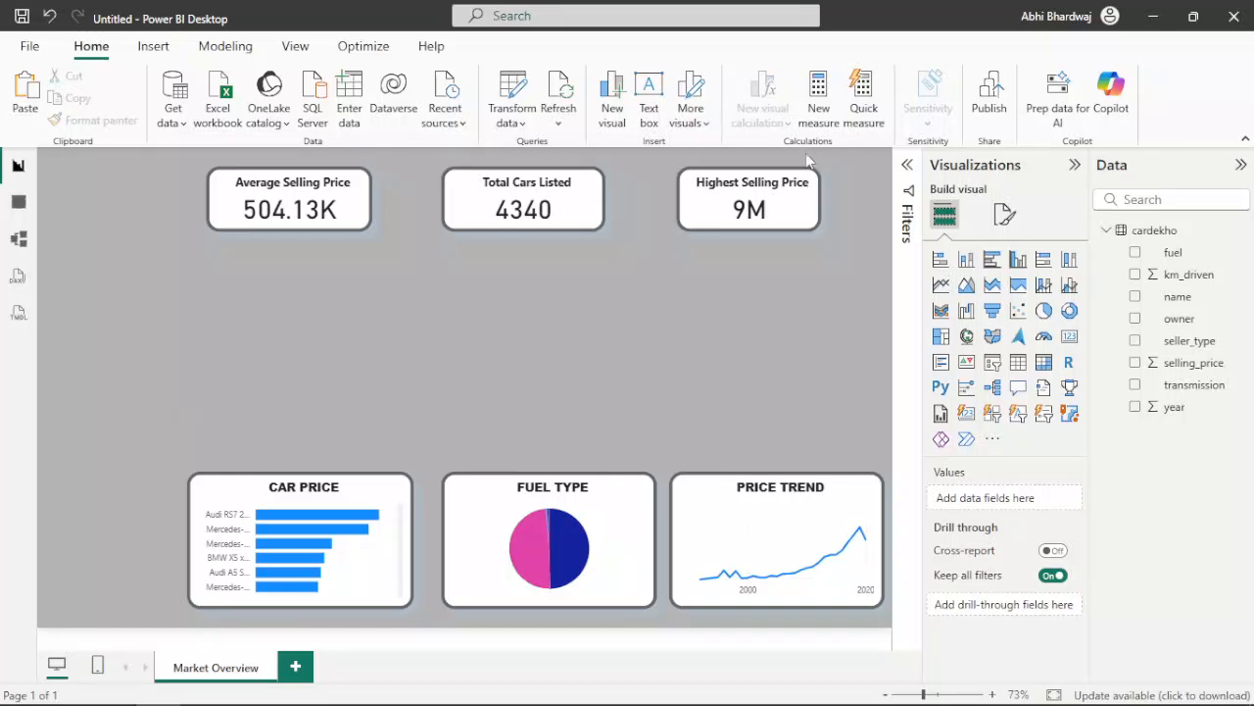
Step: Insert a rectangle shape and shrink it to a narrow bar beside the Average Selling Price card
left_click(155, 47)
left_click(611, 98)
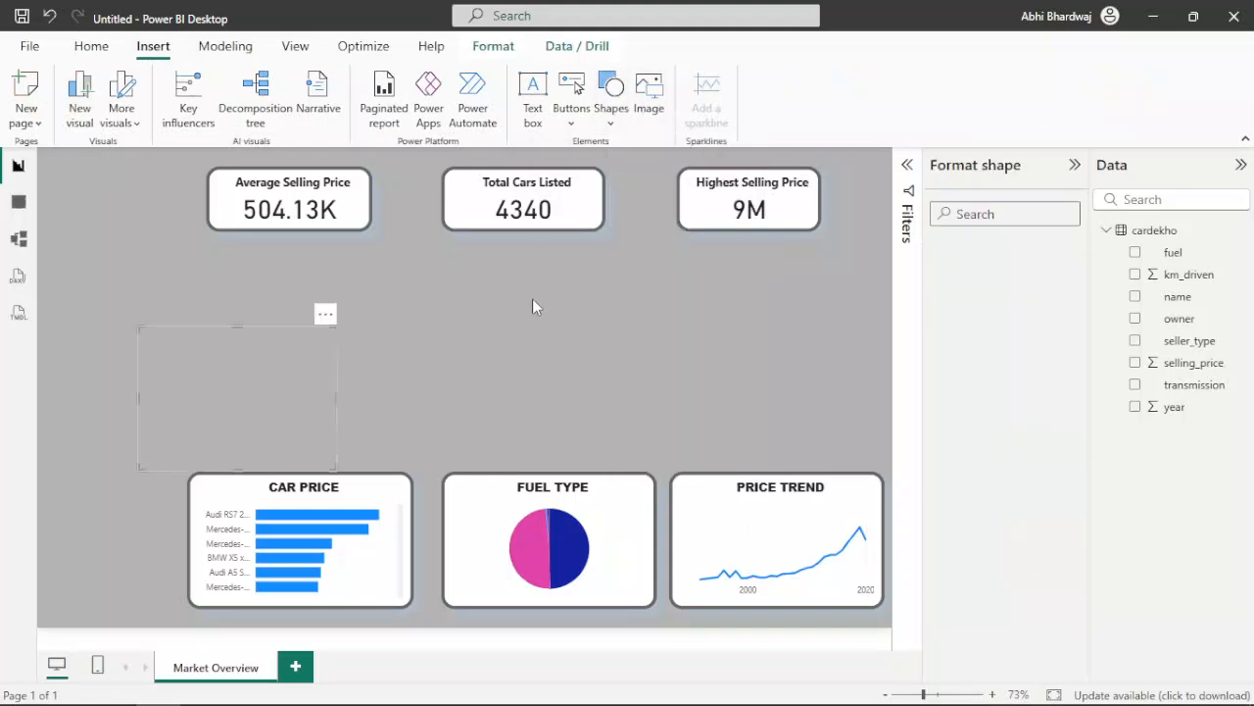
left_click_drag(335, 470, 154, 201)
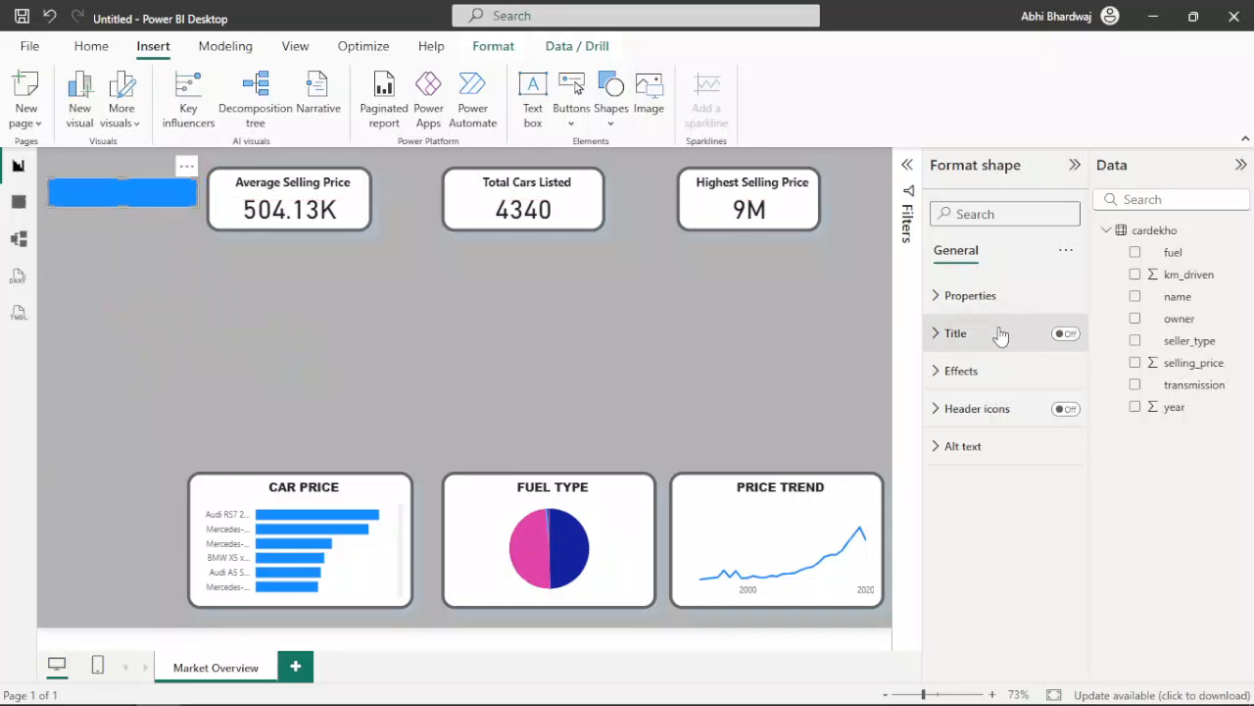
Step: Set the rectangle's fill color to white
left_click(1002, 253)
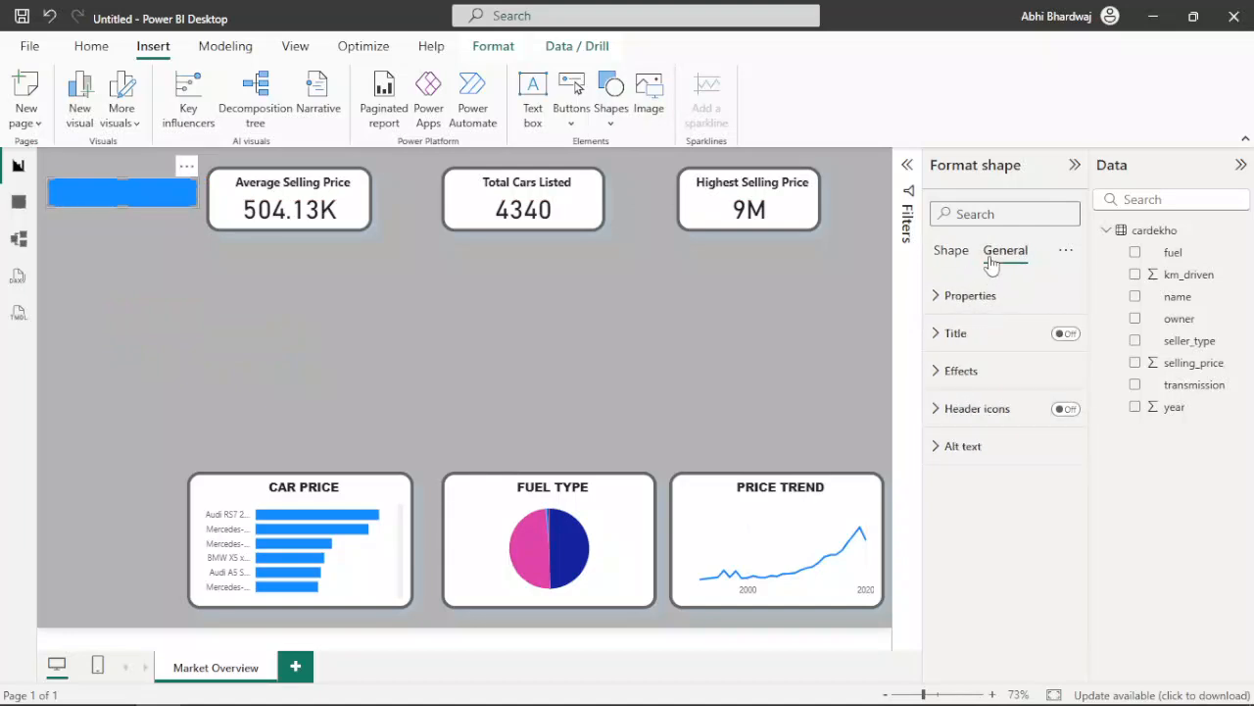
left_click(962, 369)
left_click(959, 370)
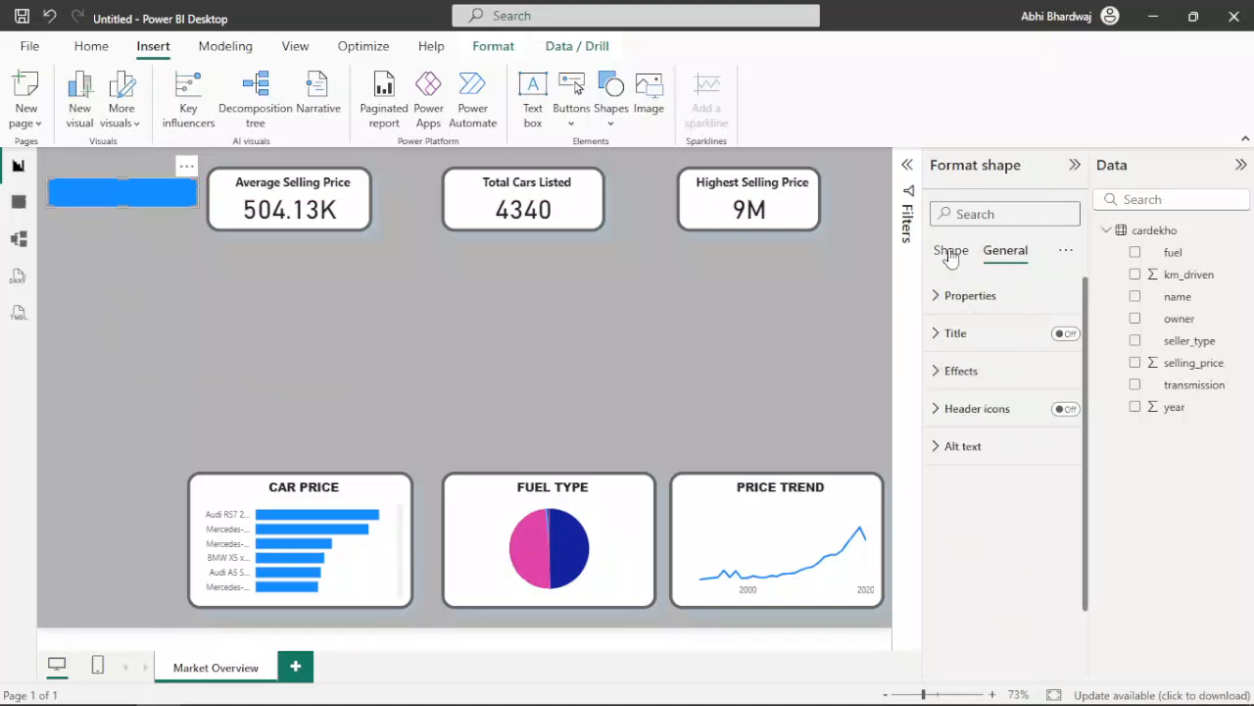
left_click(950, 252)
left_click(968, 372)
left_click(965, 463)
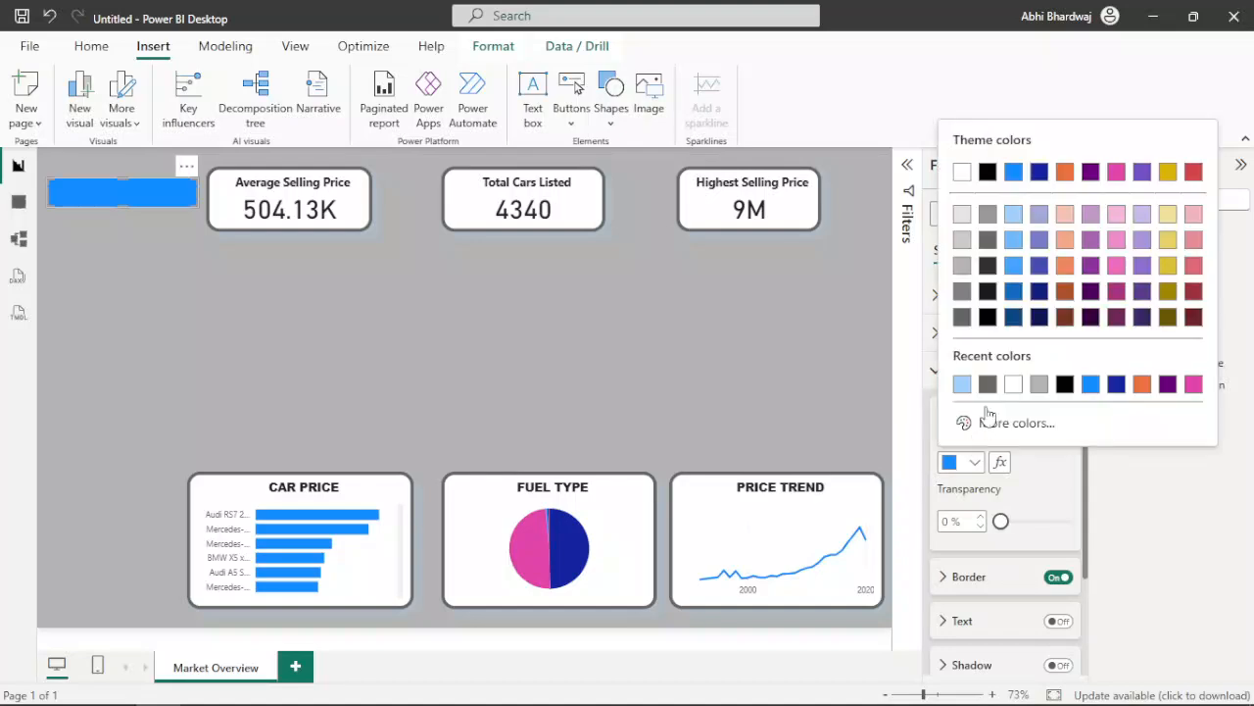
left_click(1014, 383)
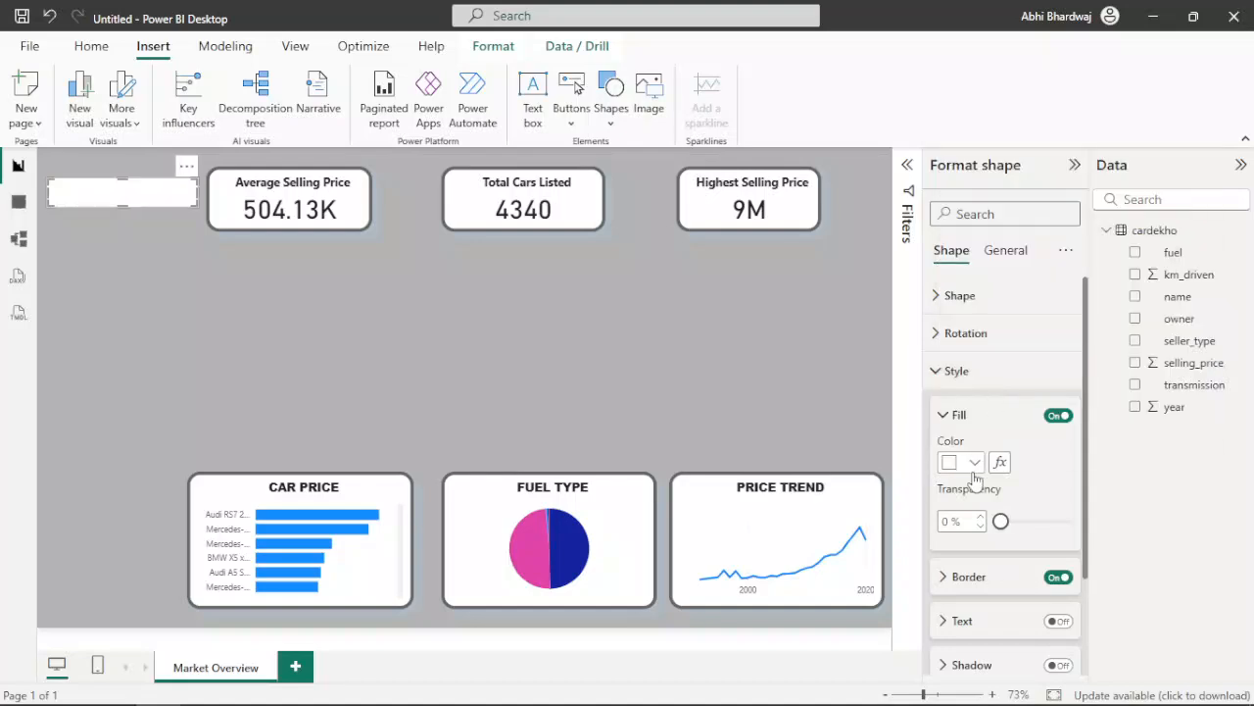
Step: Enable text on the rectangle, enter CARDEKHO and set its font color to black
left_click(1014, 585)
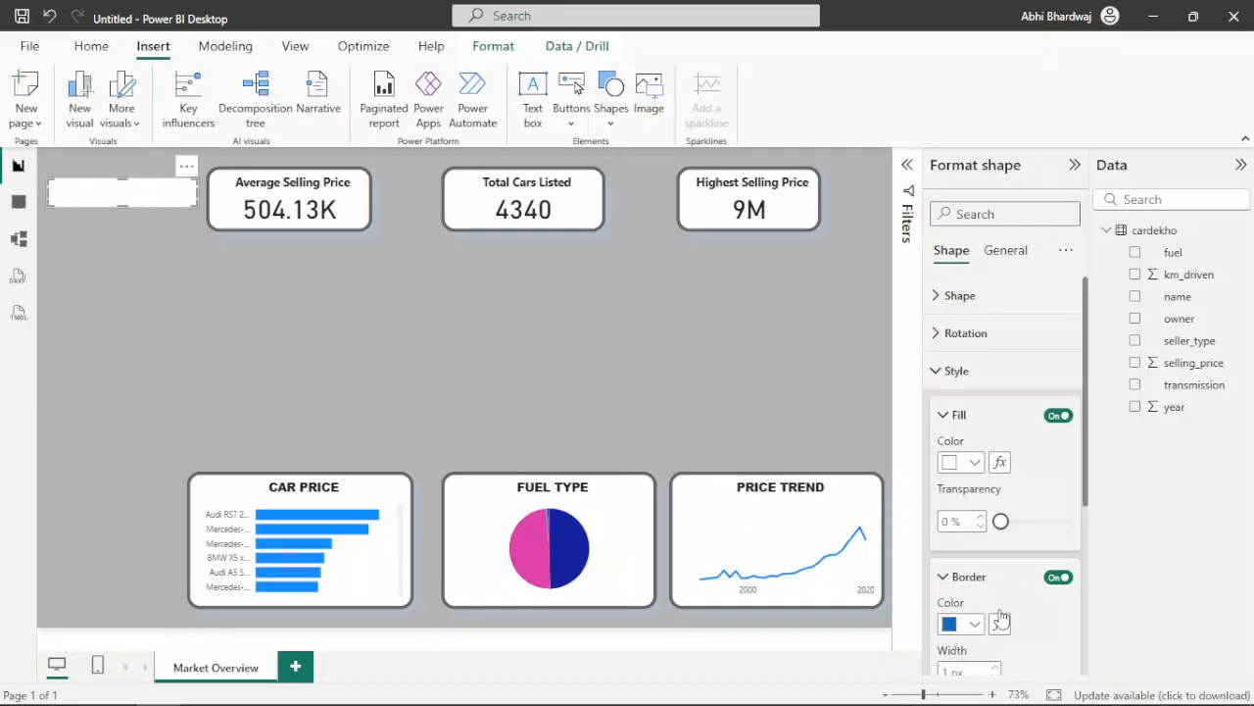
scroll(1009, 549, "down", 3)
mouse_move(1000, 546)
left_mouse_down()
mouse_move(1040, 551)
mouse_move(986, 553)
left_mouse_up()
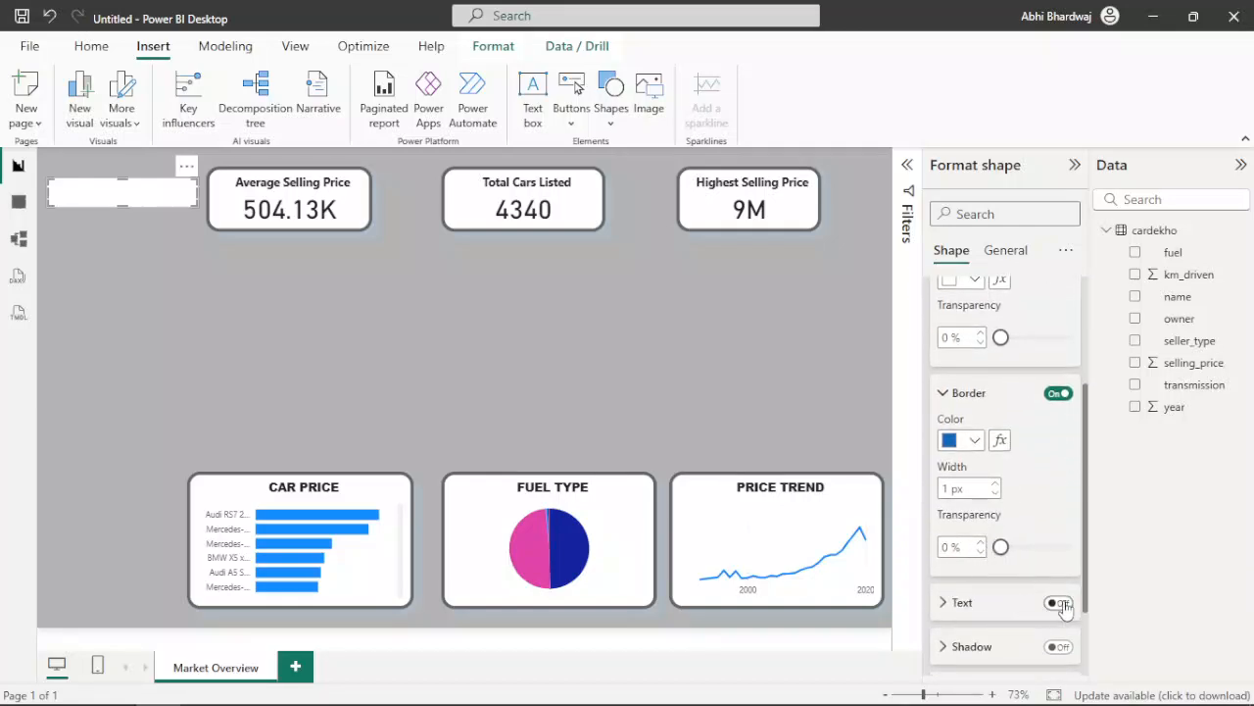
left_click(1062, 603)
scroll(980, 490, "down", 2)
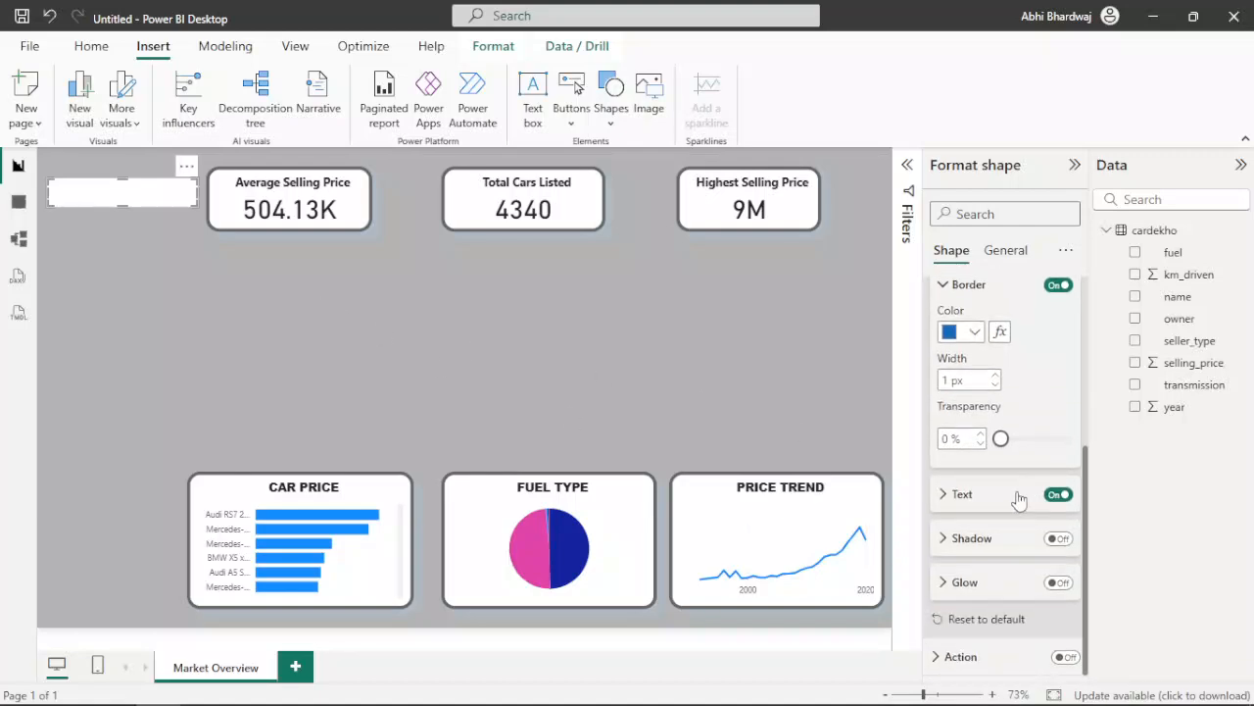
left_click(977, 494)
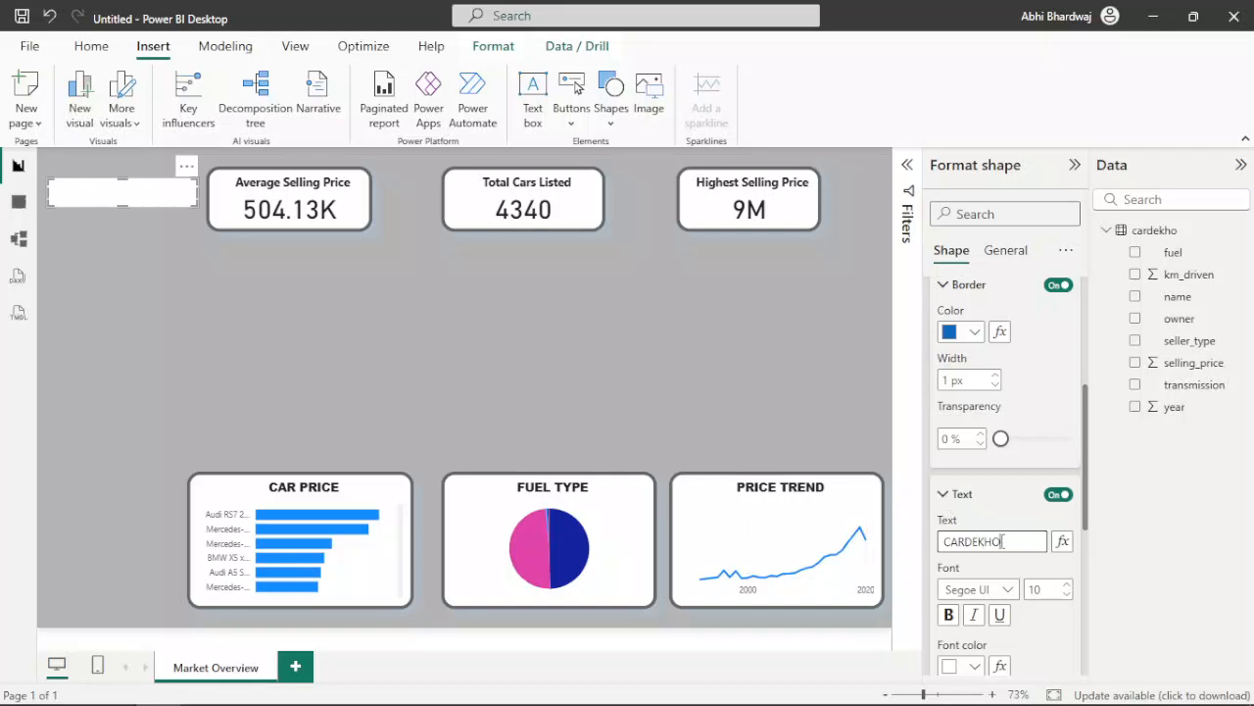
left_click(972, 671)
left_click(989, 525)
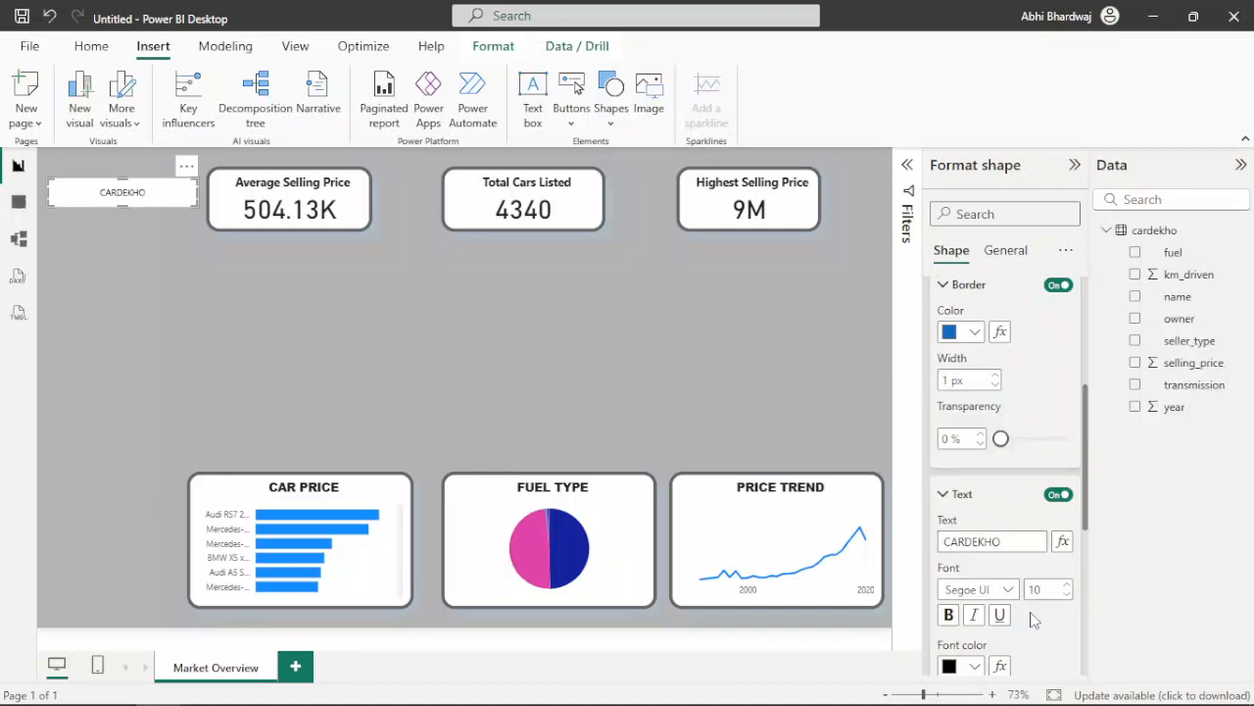
Step: Change the font of the rectangle's CARDEKHO text to Arial Black
scroll(1057, 651, "down", 2)
left_click(1007, 502)
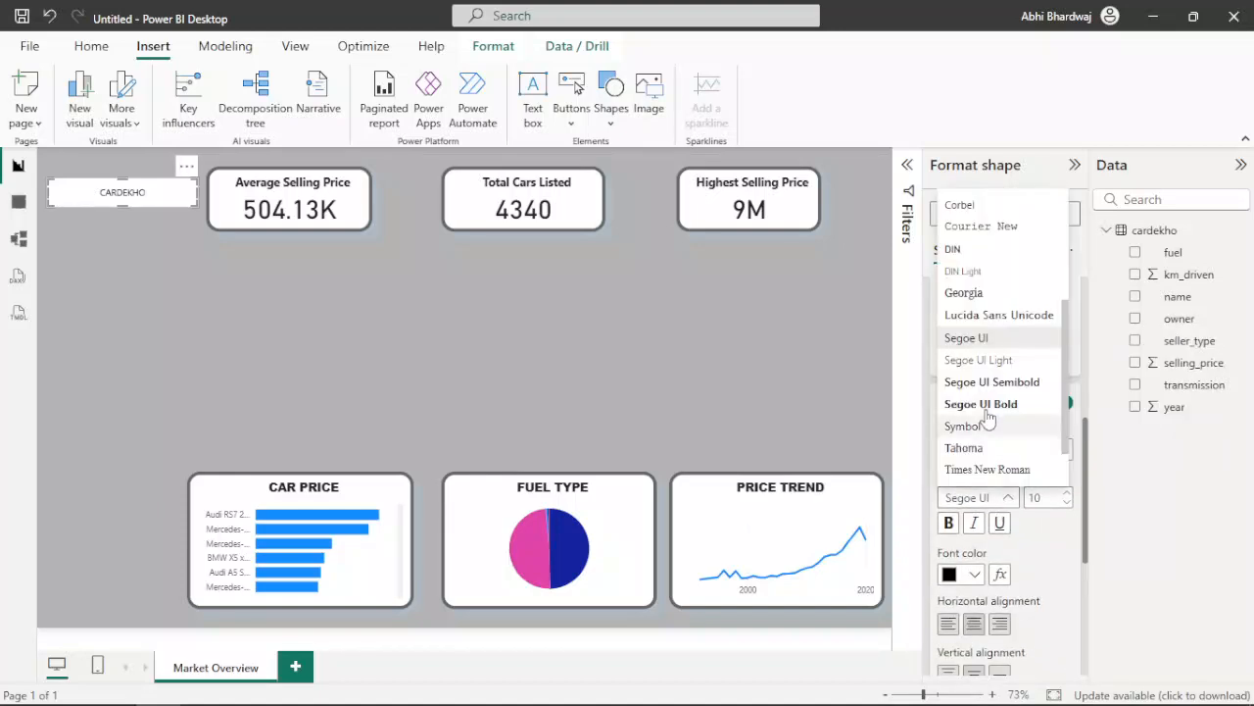
scroll(992, 392, "up", 5)
left_click(989, 226)
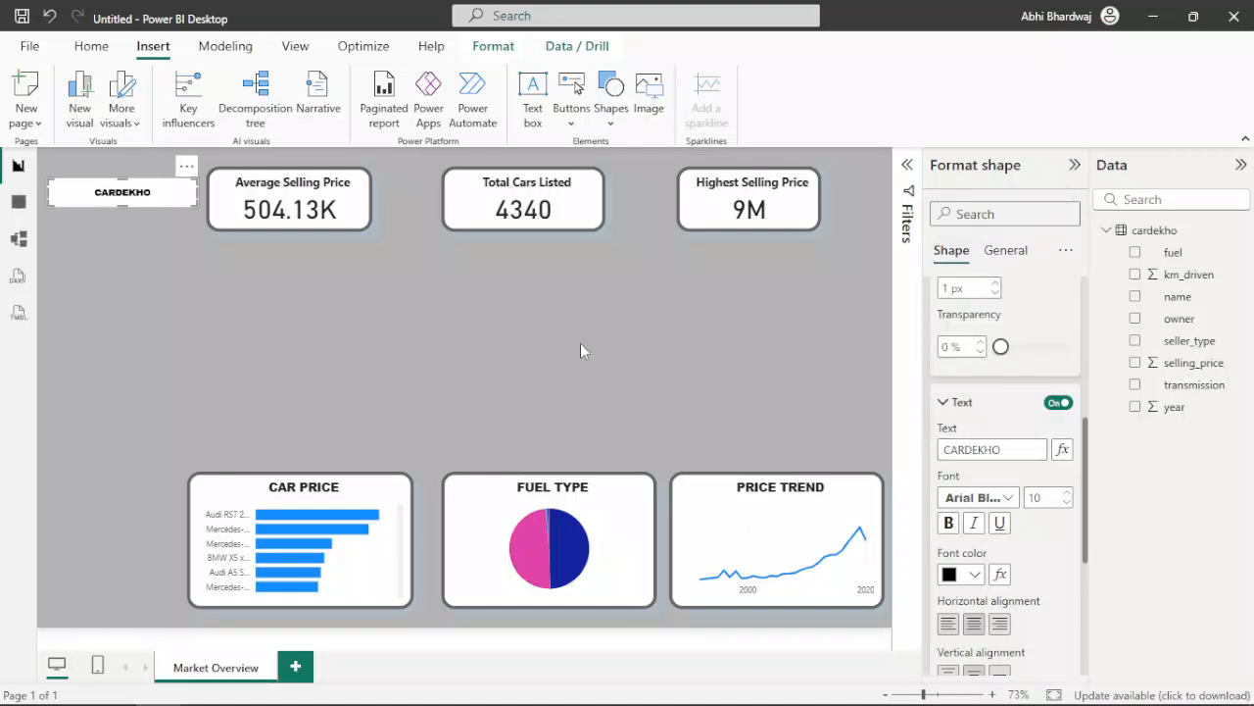
Step: Delete the CARDEKHO rectangle from the page
left_click(186, 166)
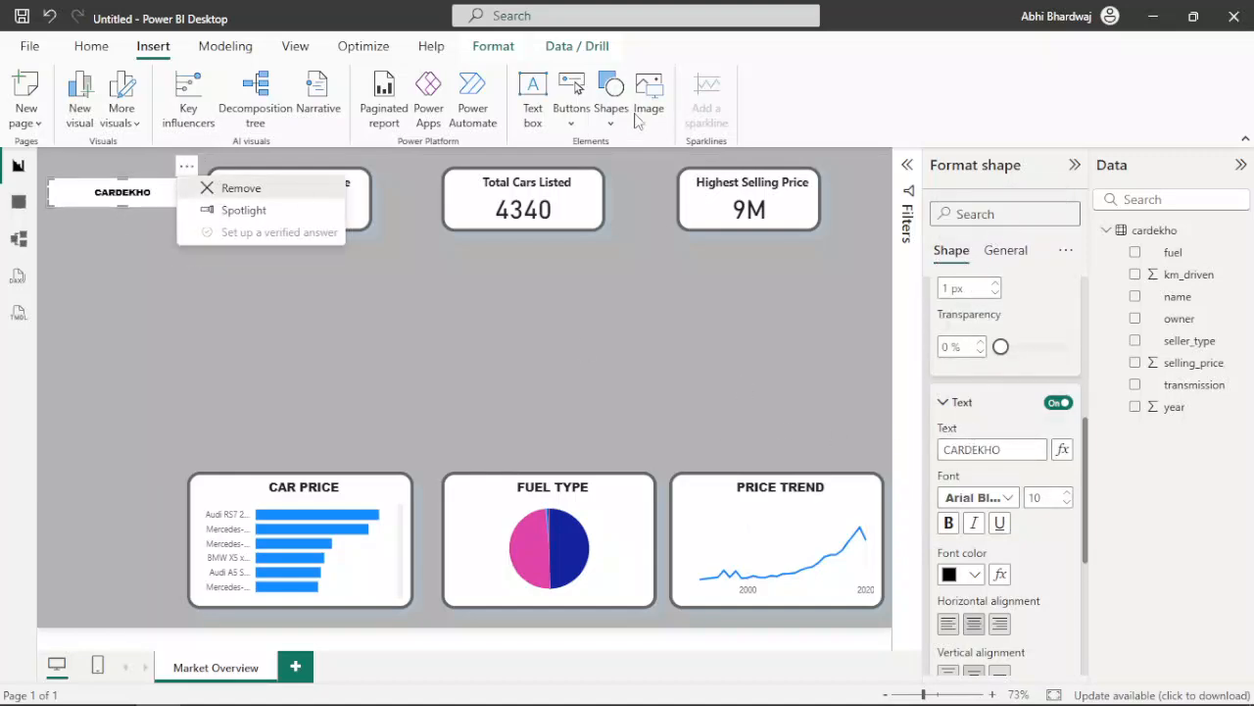
key("Delete")
Step: Insert the Car Dekho logo image images_-_2026-05-07T122803.723-removebg-preview.png from the Downloads folder
left_click(648, 94)
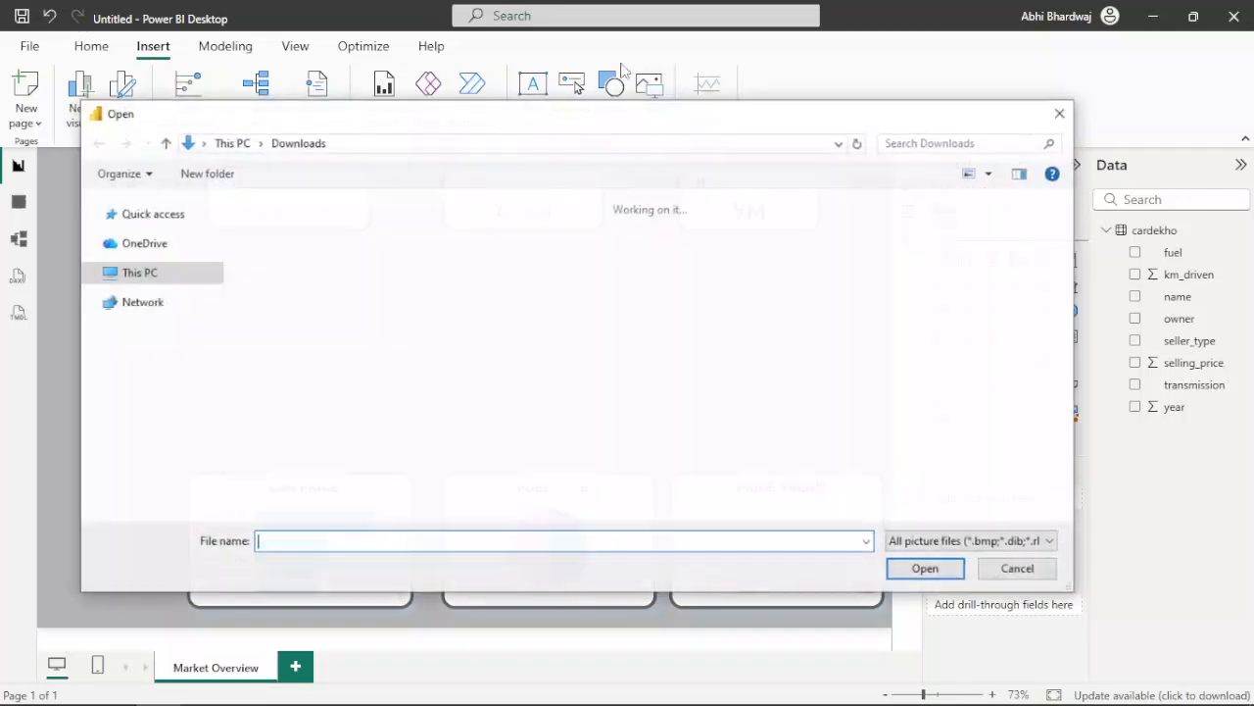
left_click(908, 541)
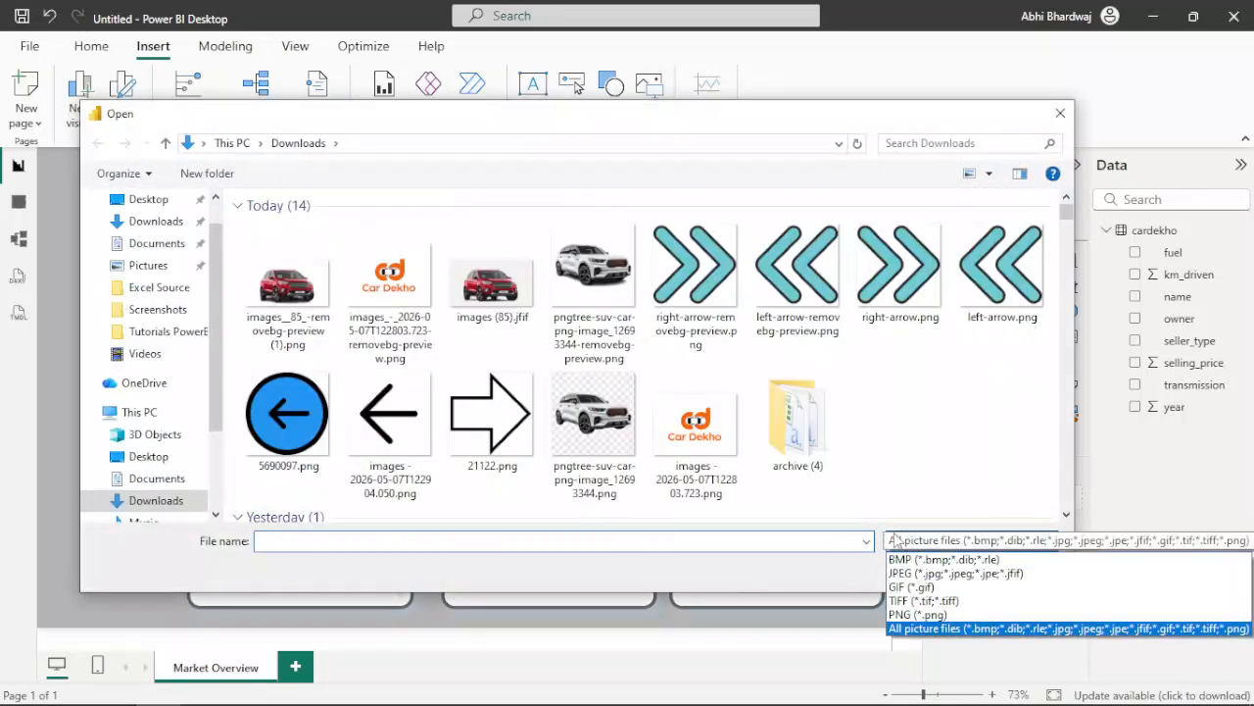
left_click(403, 297)
double_click(390, 293)
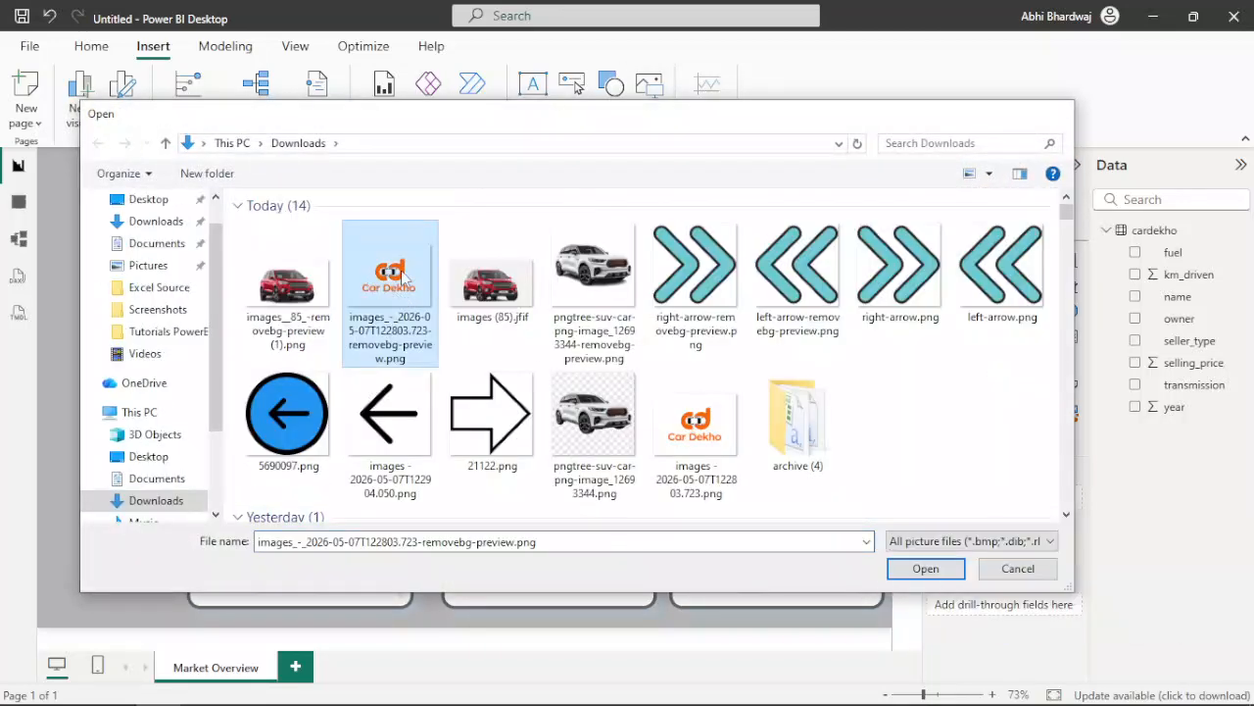
Step: Shrink the Car Dekho logo and place it in the page's upper-left corner beside the Average Selling Price card
left_click_drag(293, 401, 267, 325)
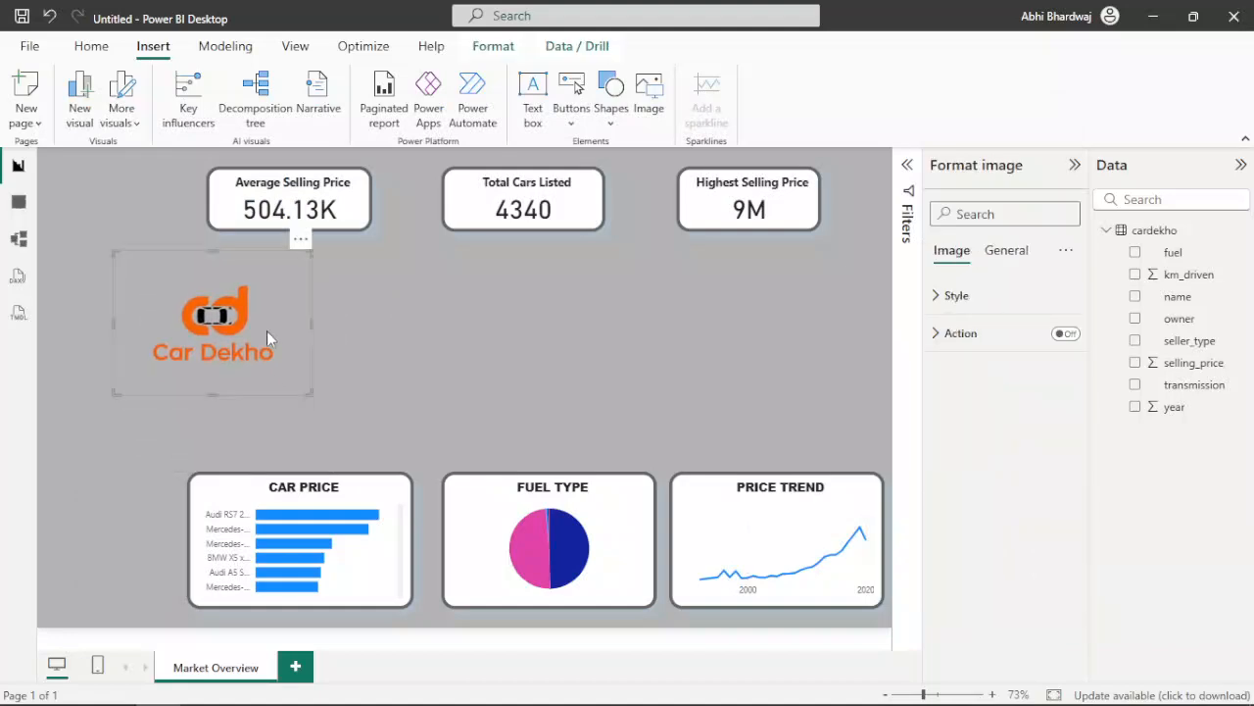
left_click(314, 390)
left_click(284, 375)
left_click_drag(311, 395, 141, 216)
left_click(305, 311)
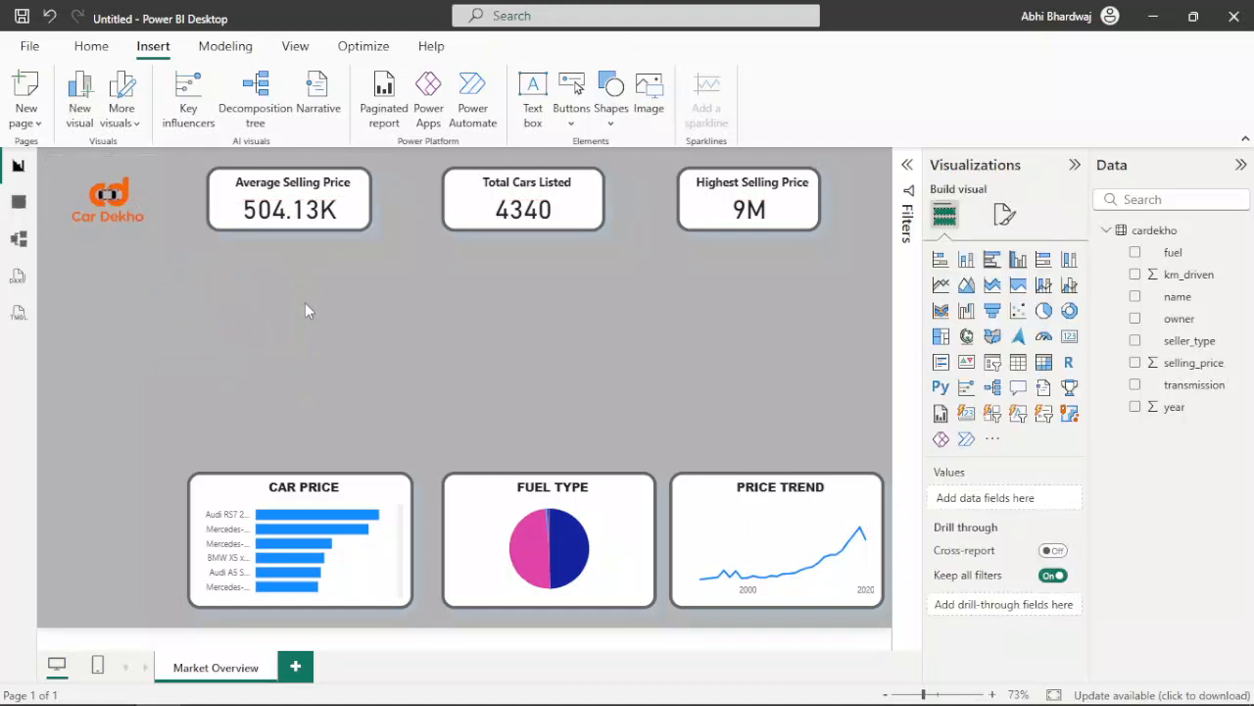
Step: Set the canvas background transparency to 38%
left_click(1004, 215)
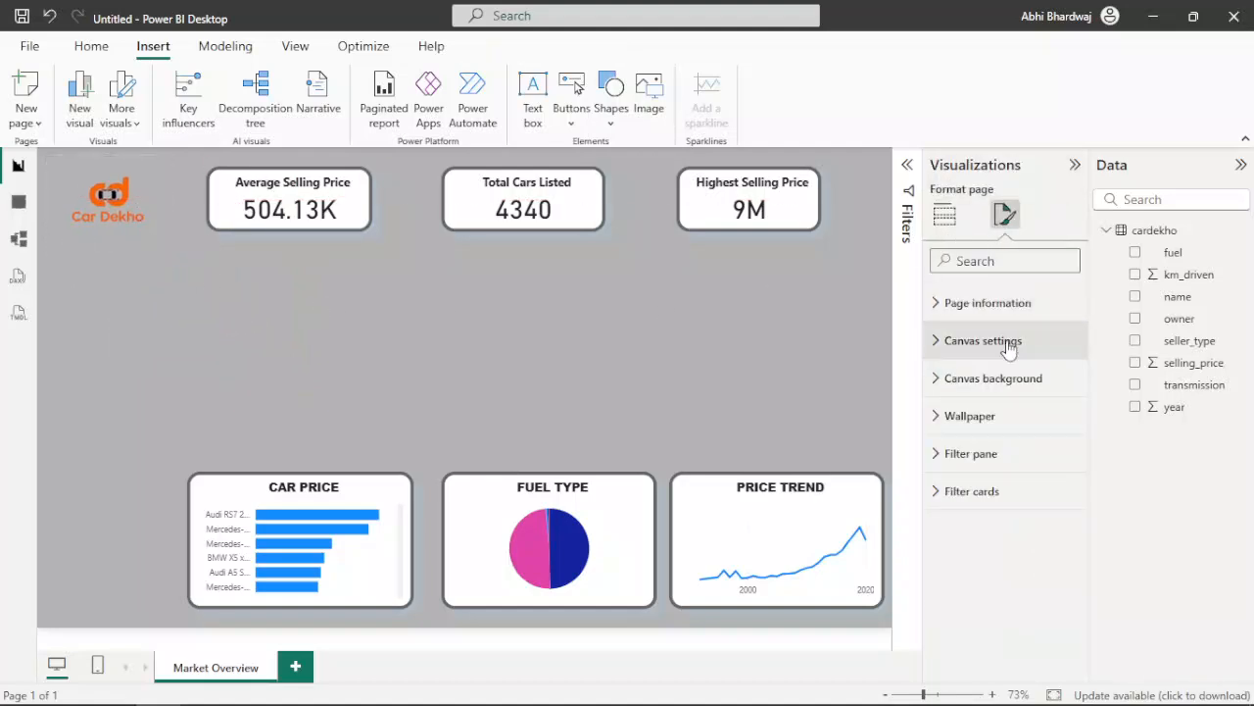
left_click(984, 385)
left_click(968, 446)
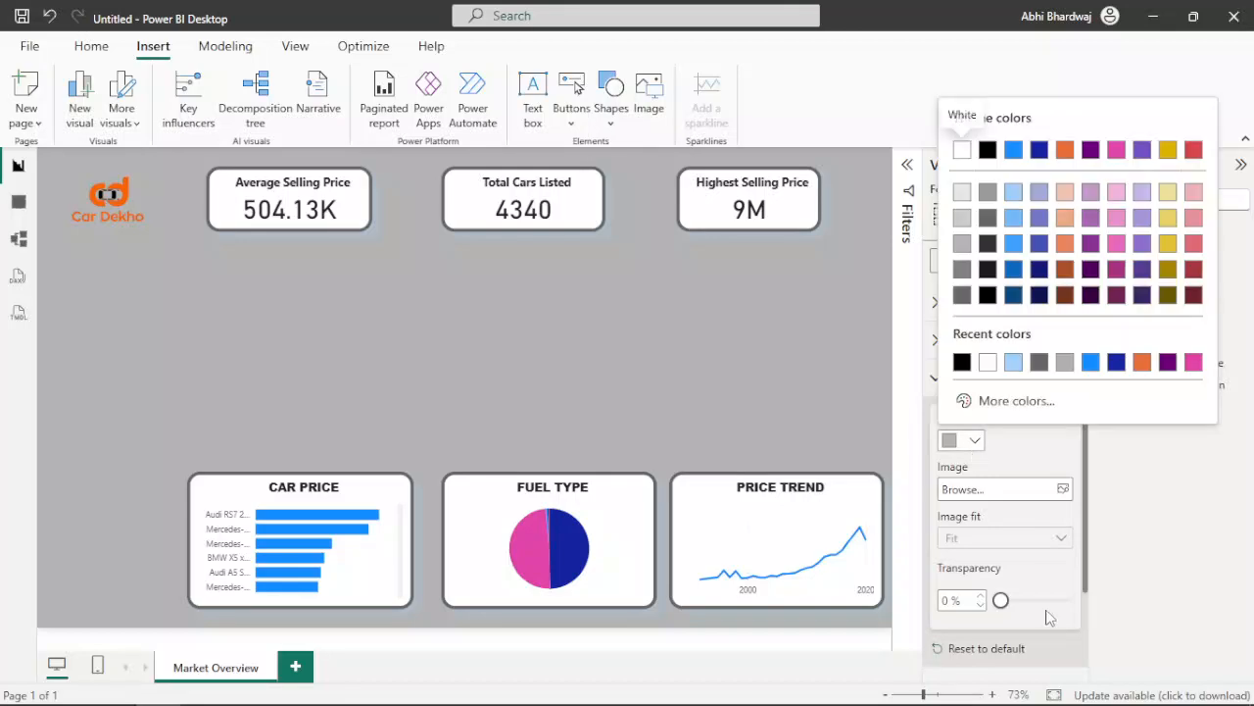
left_click_drag(1019, 602, 1027, 602)
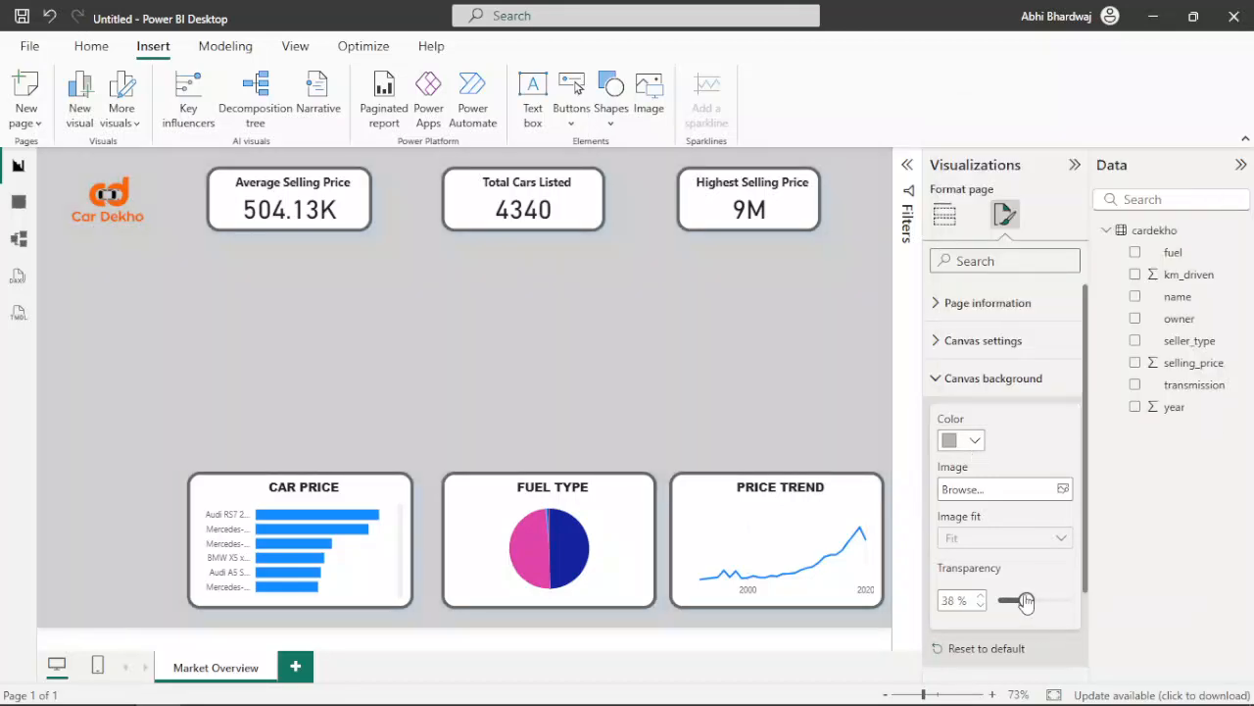
Step: Enlarge the Car Dekho logo slightly so it fits the corner without overlapping the Average Selling Price card
left_click(105, 229)
left_click_drag(166, 239, 130, 244)
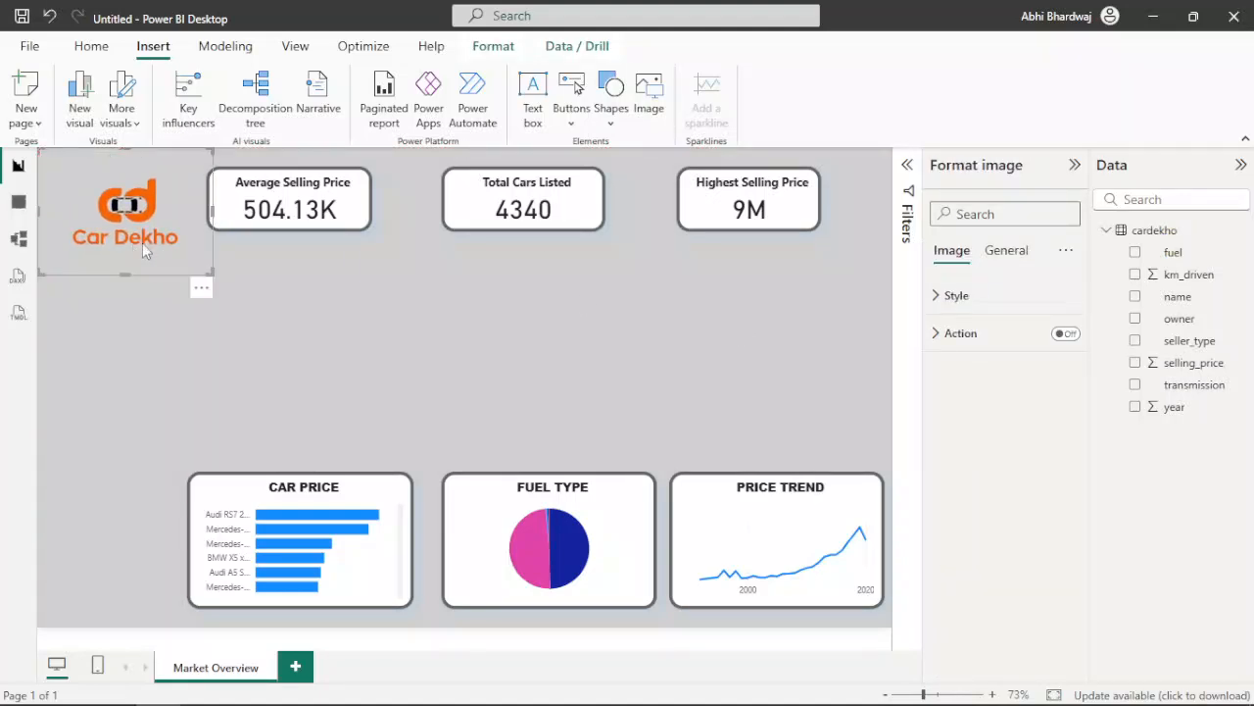
left_click_drag(202, 267, 188, 260)
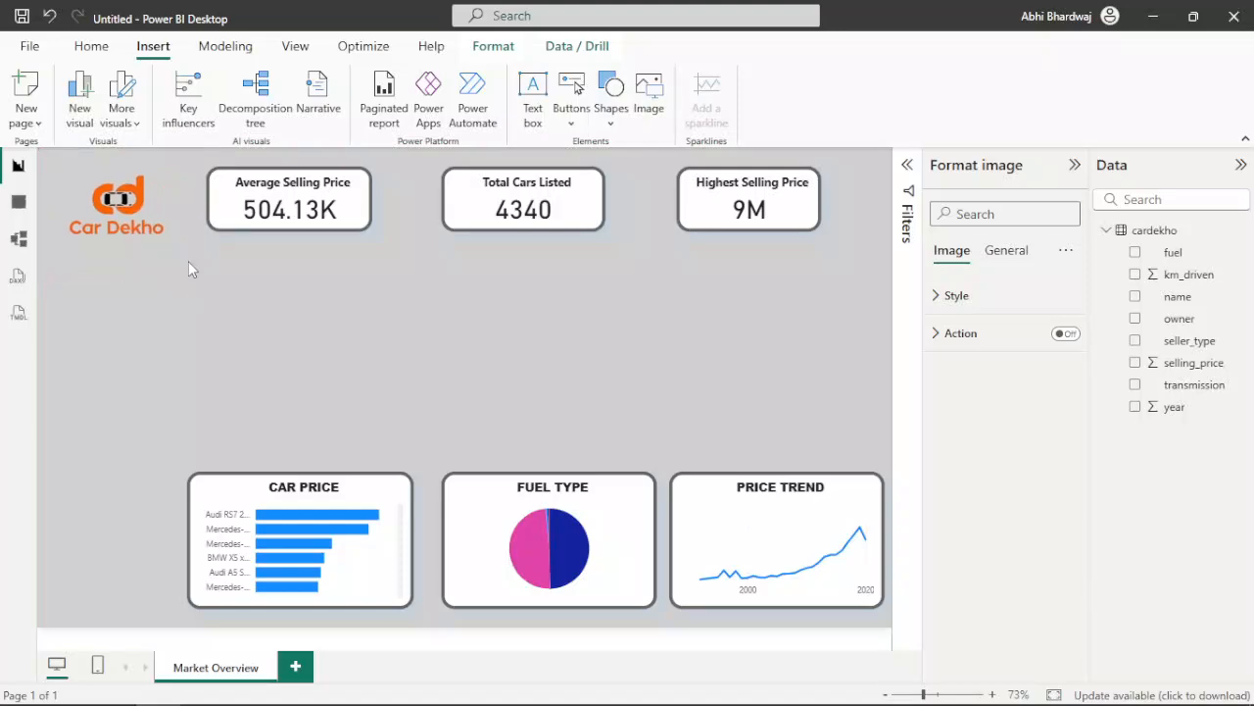
left_click(304, 297)
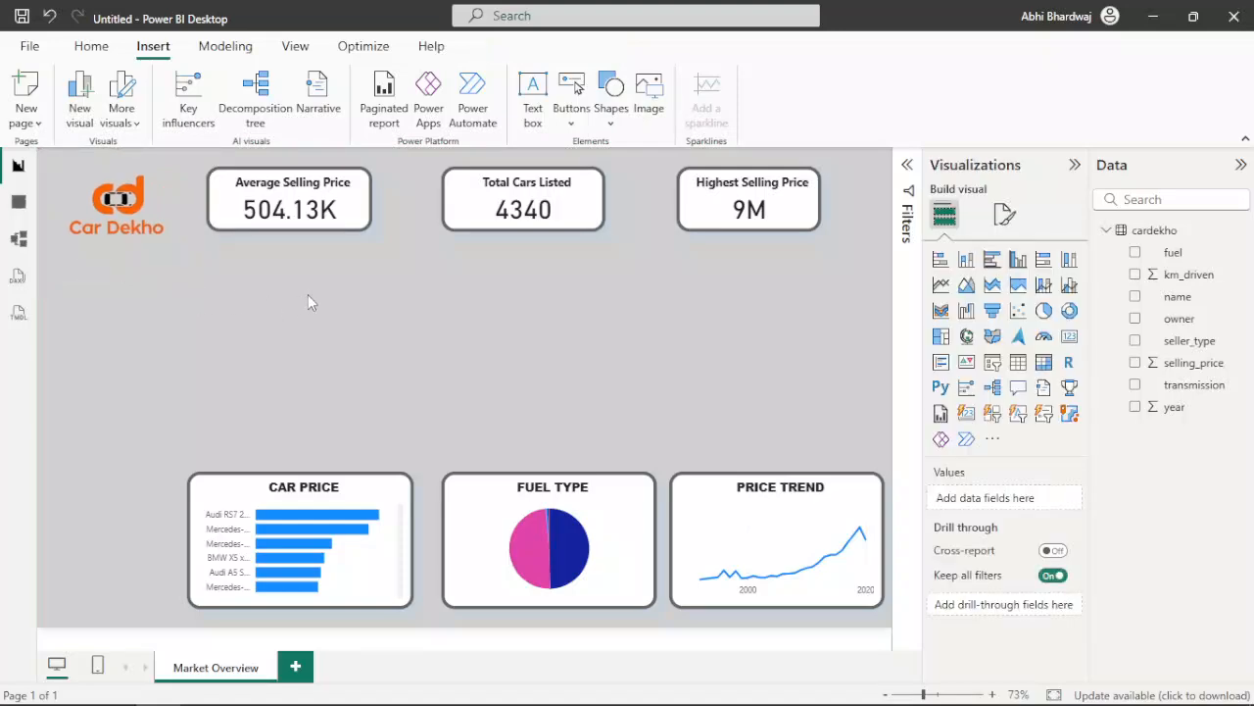
Step: Insert the red car image with removed background and enlarge it, centered between the KPI cards and the charts
left_click(651, 95)
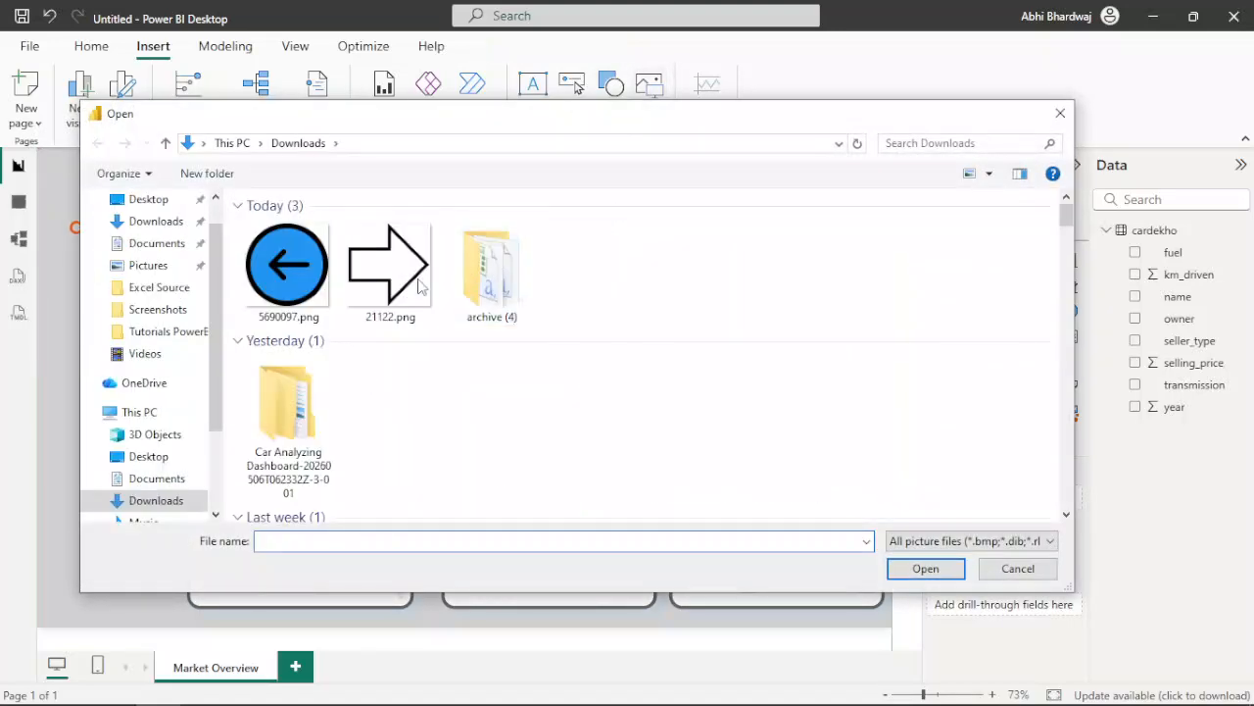
double_click(276, 304)
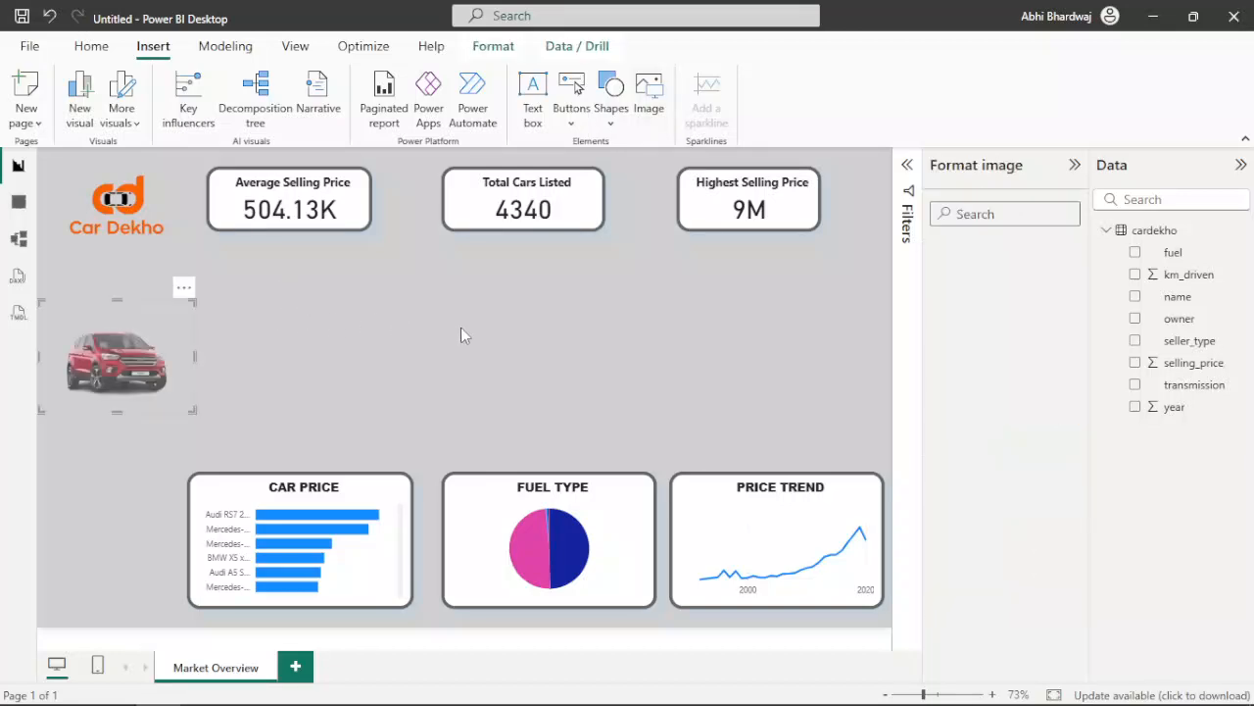
left_click_drag(171, 361, 591, 414)
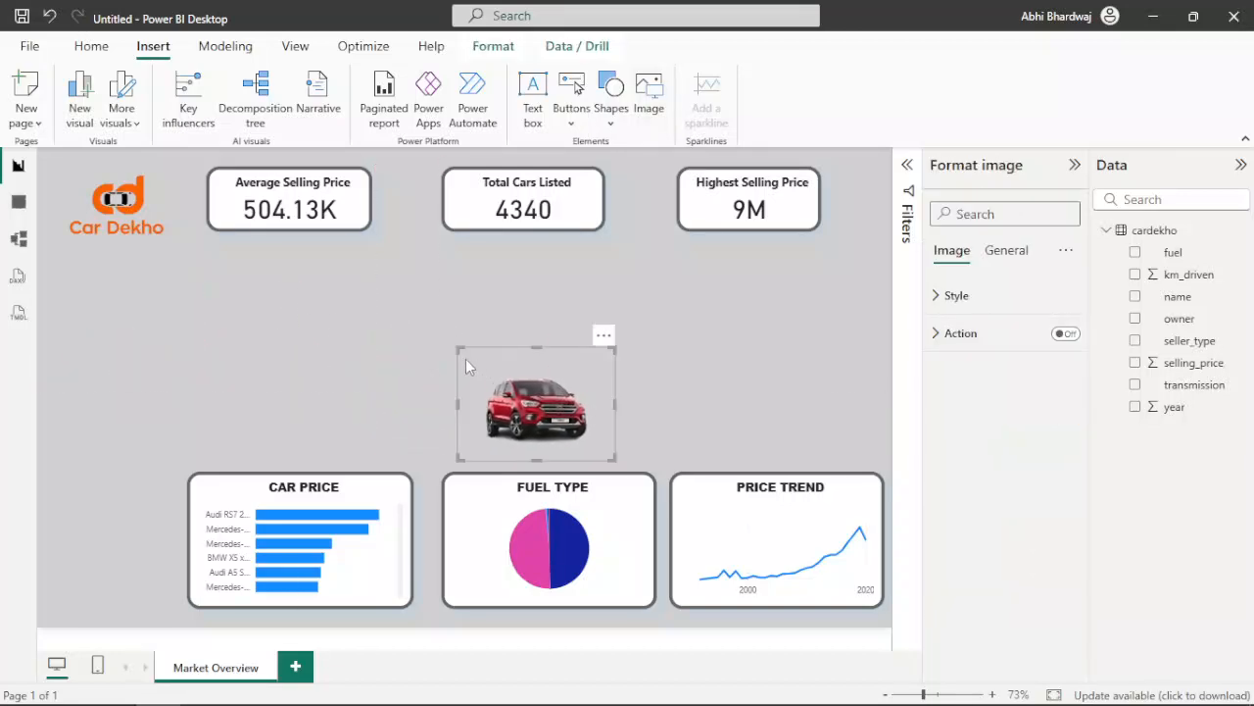
left_click_drag(461, 353, 297, 275)
left_click_drag(291, 348, 161, 358)
left_click_drag(250, 363, 429, 346)
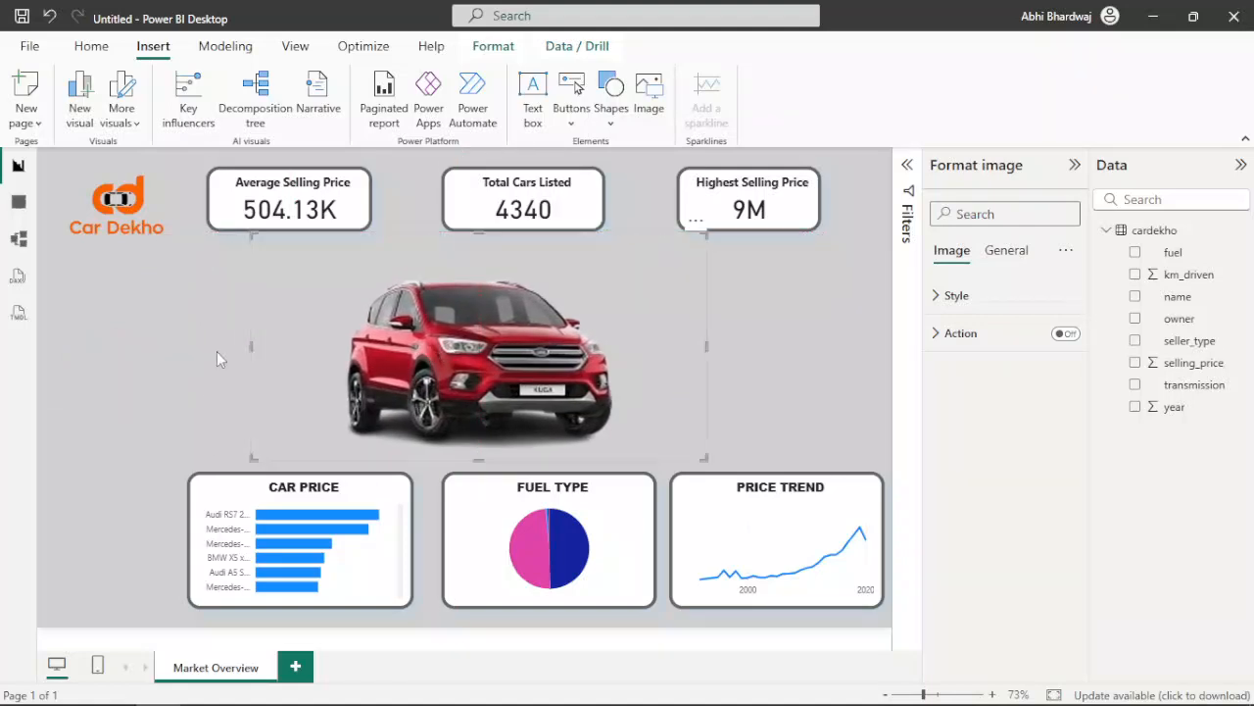
left_click(145, 350)
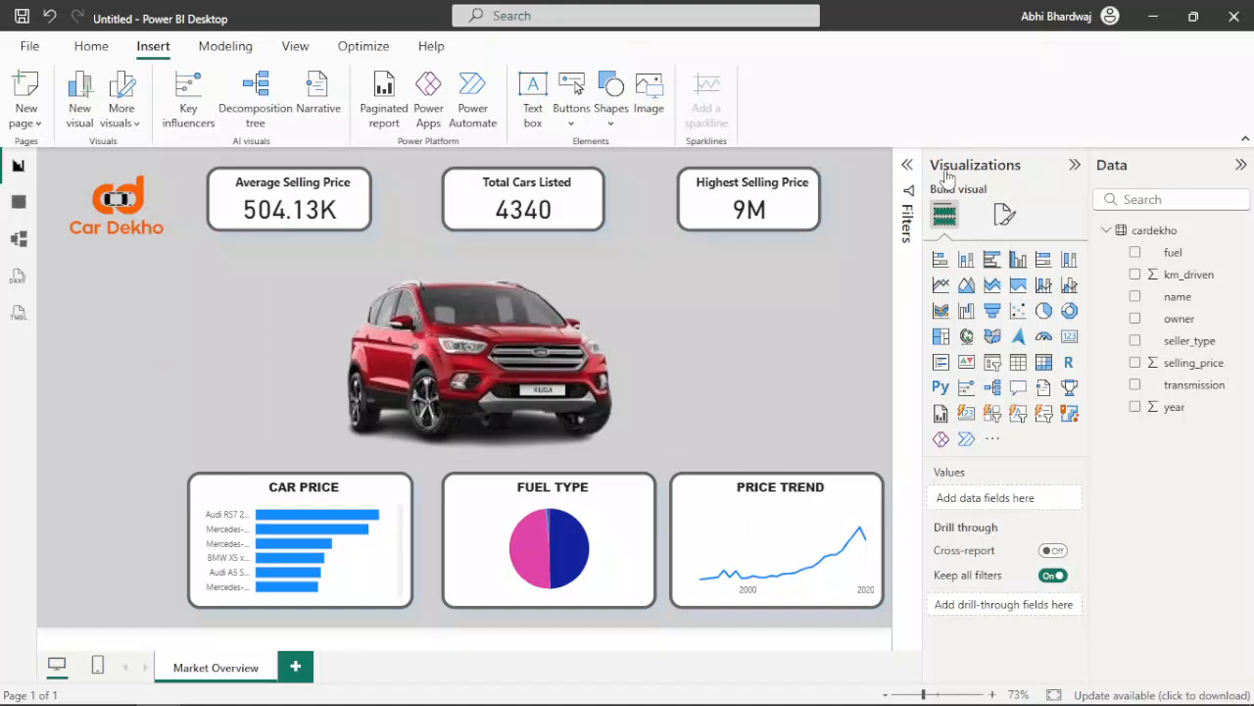
Step: Insert the left double-arrow image with removed background, shrink it, and place it at the page's left edge level with the car
left_click(782, 218)
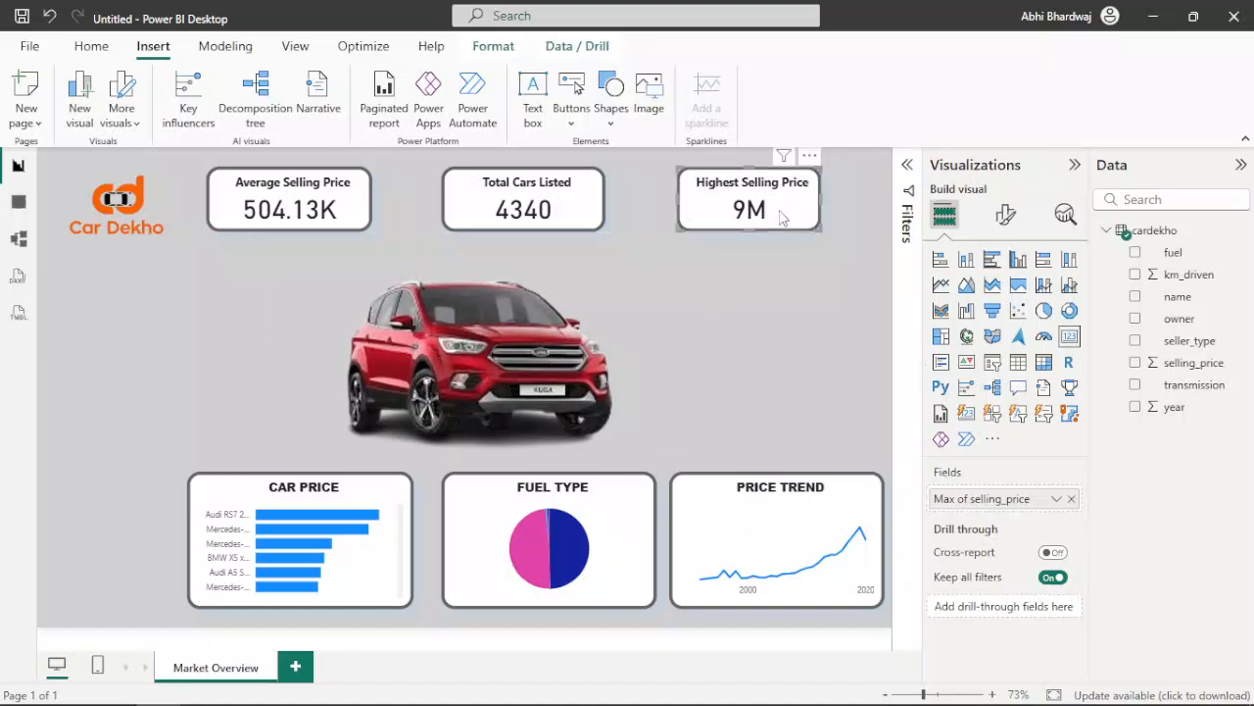
left_click(650, 96)
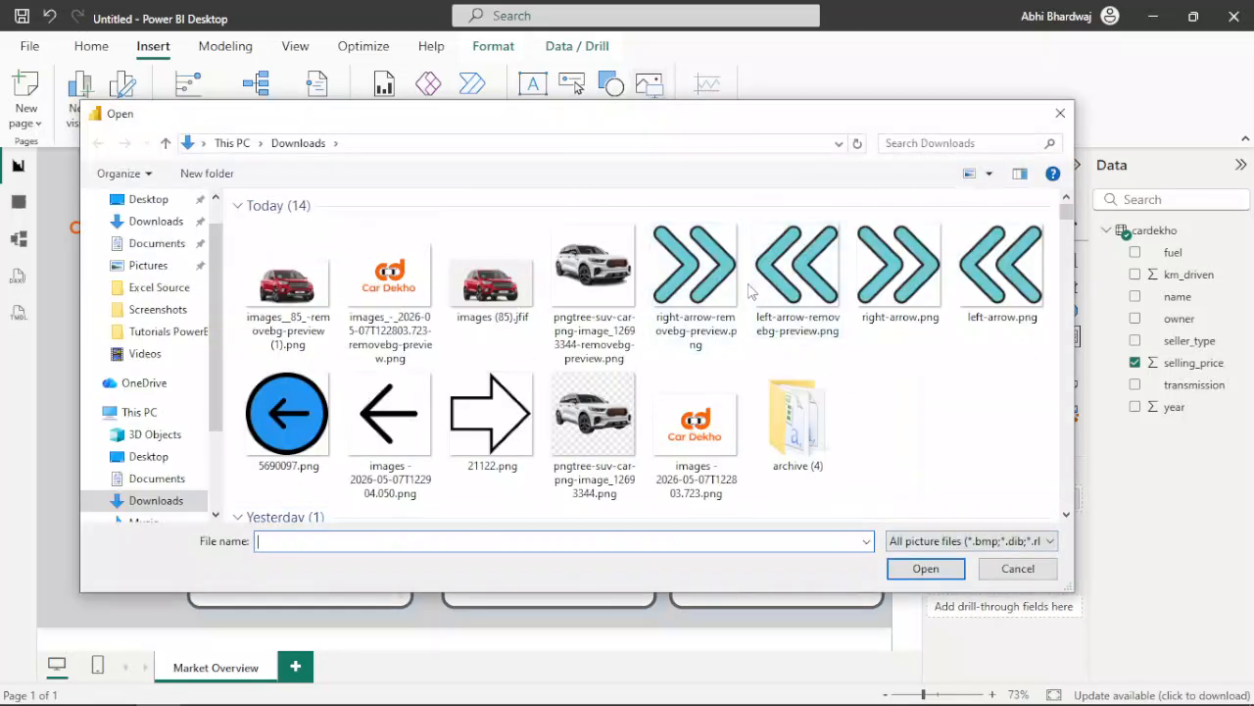
double_click(790, 279)
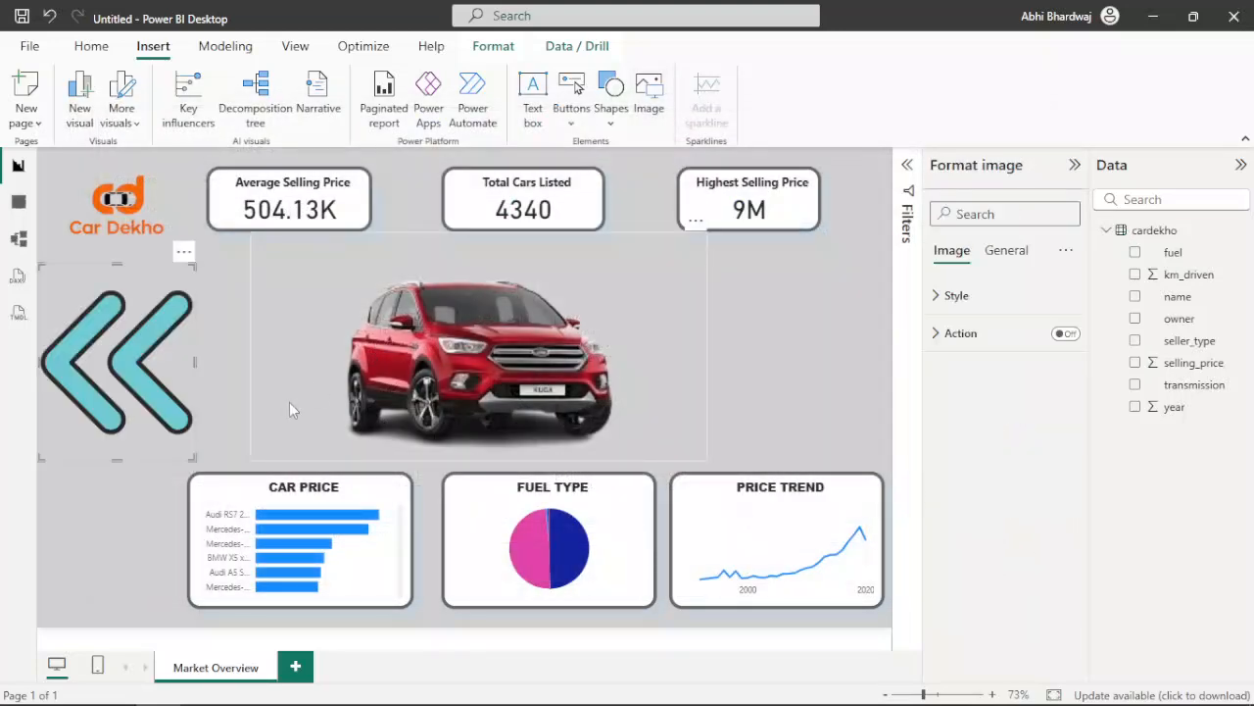
left_click_drag(192, 265, 99, 328)
left_click_drag(93, 394, 78, 360)
Step: Insert the right double-arrow image with removed background, shrink it, and place it at the page's right edge level with the car
left_click(649, 88)
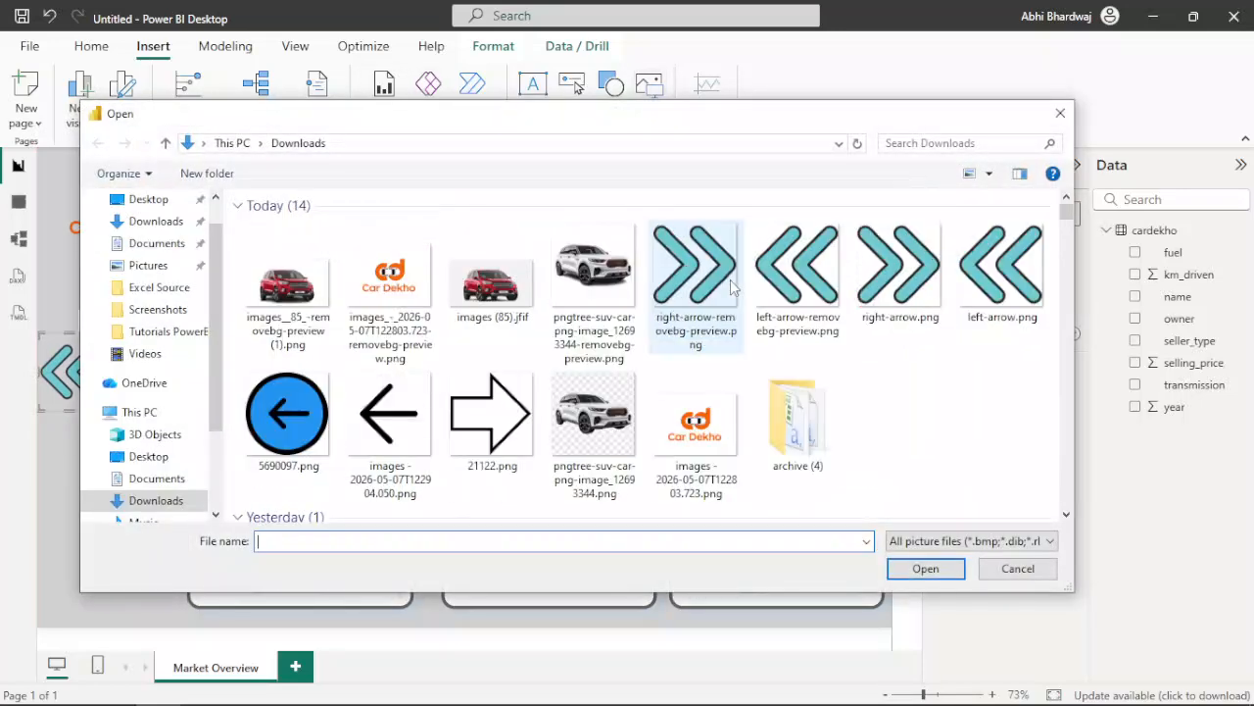
double_click(730, 279)
left_click_drag(165, 372, 889, 374)
left_click_drag(787, 433, 858, 387)
left_click(774, 369)
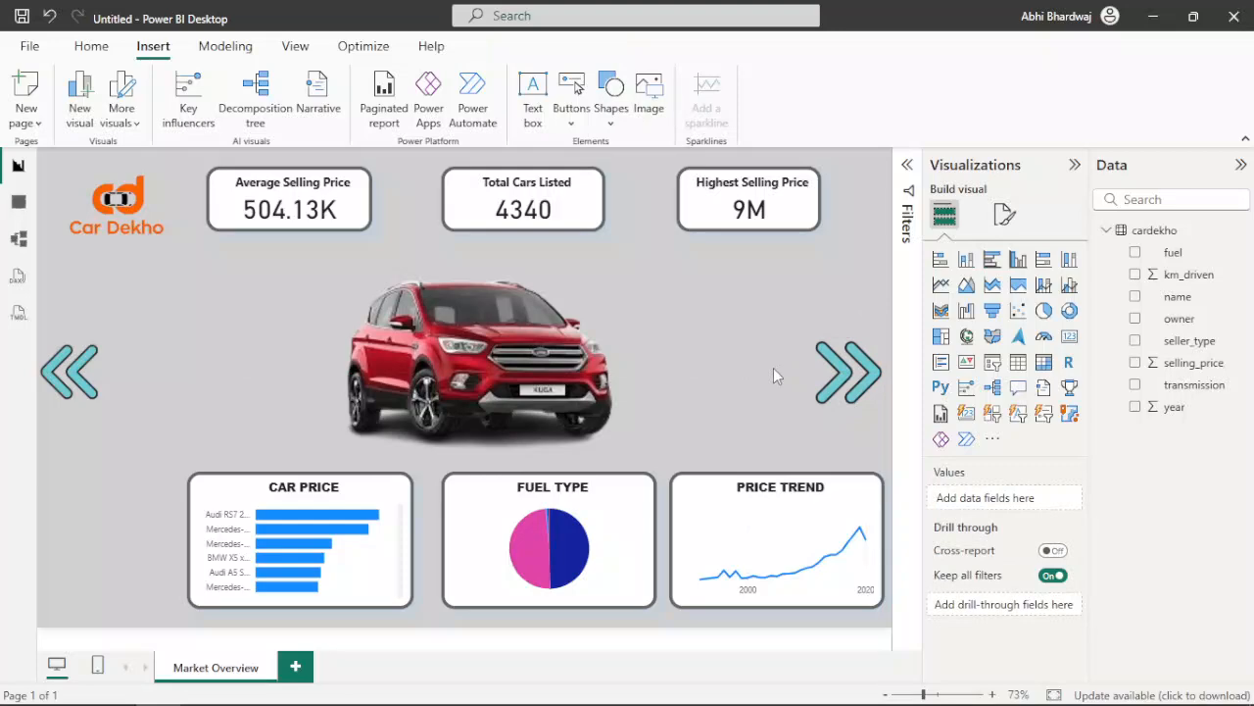
Step: Insert the red cross image images__97_-removebg-preview.png from the Downloads folder onto the page
left_click(662, 88)
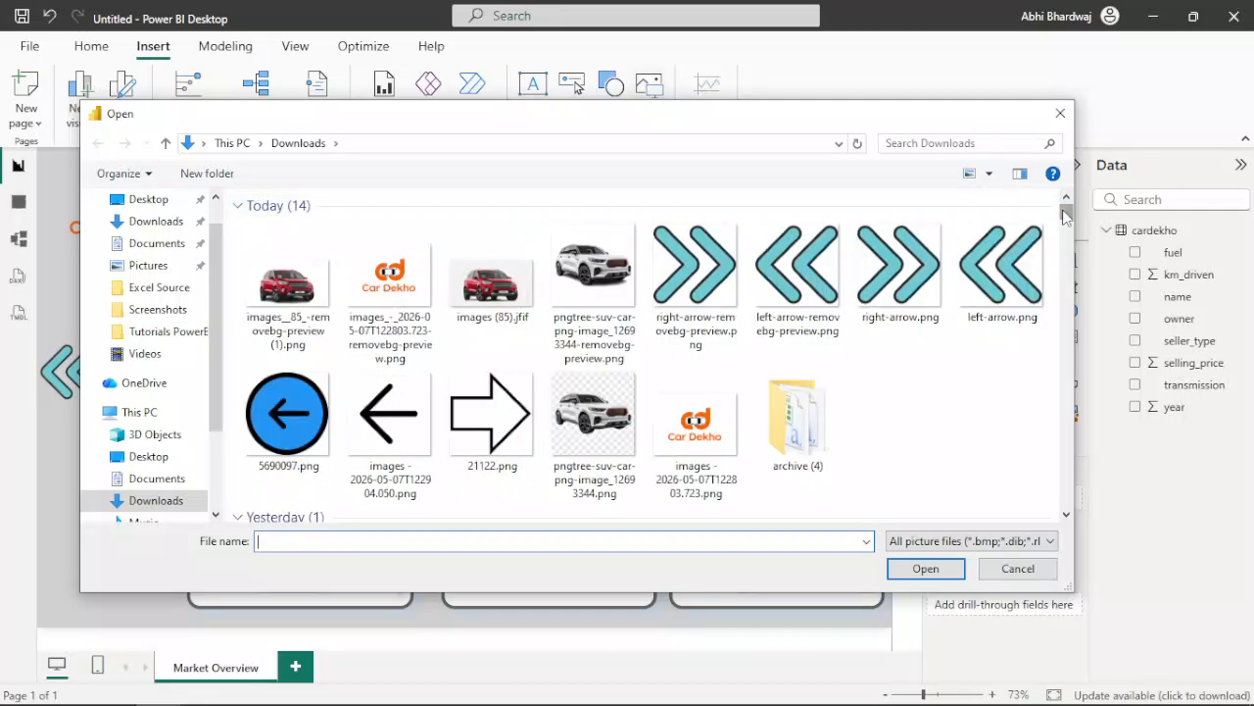
left_click_drag(1065, 217, 1066, 221)
left_click_drag(1066, 224, 1066, 235)
double_click(277, 390)
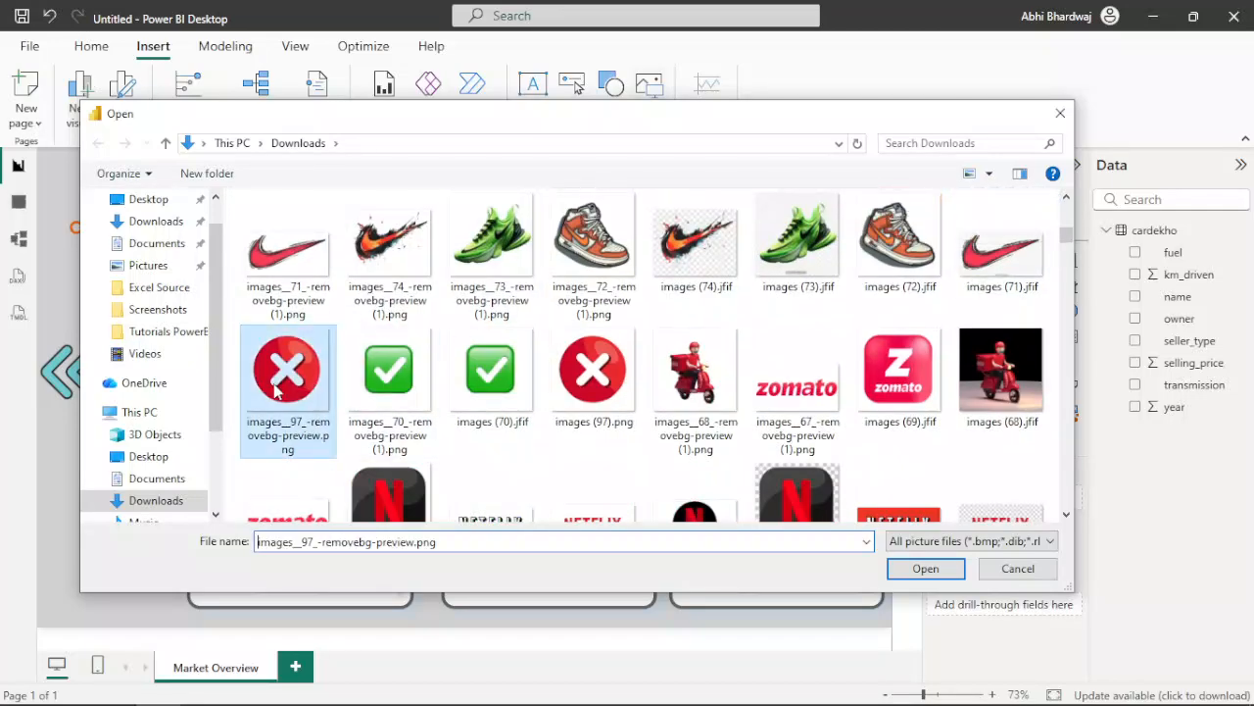
Step: Insert the green check mark image with removed background, shrink it to a small icon, and place it beneath the Car Dekho logo
left_click(659, 102)
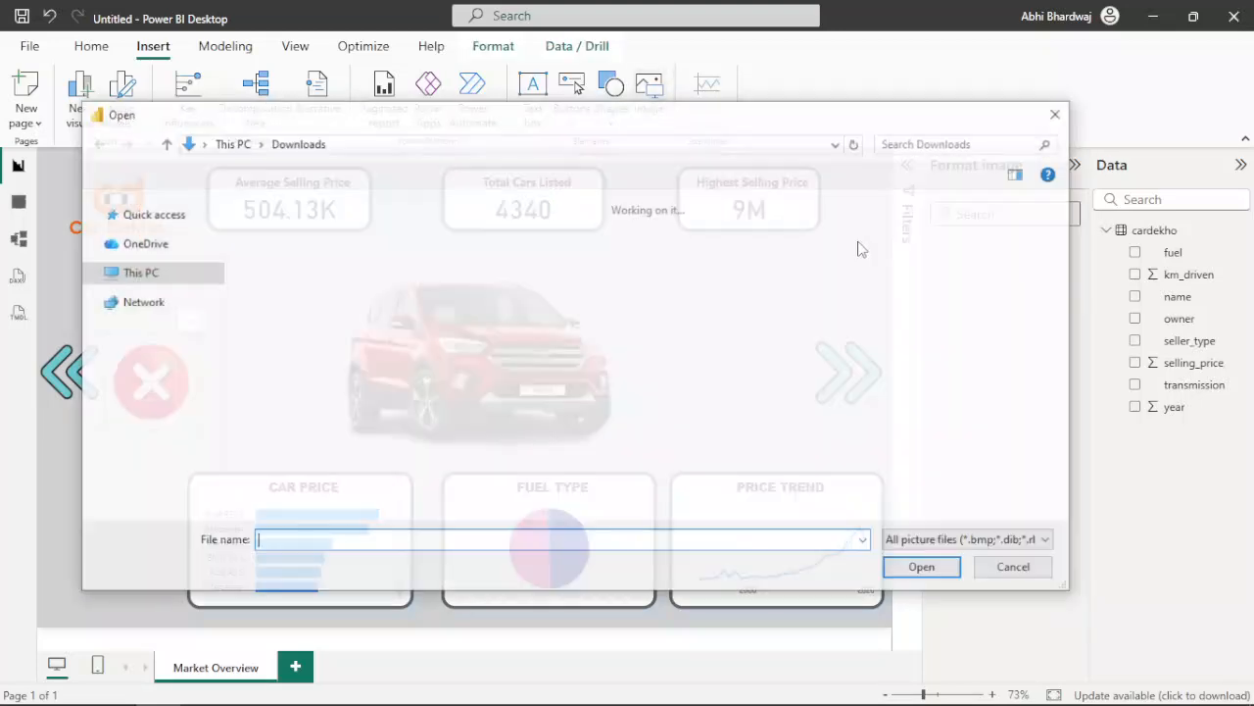
left_click_drag(1067, 218, 1067, 235)
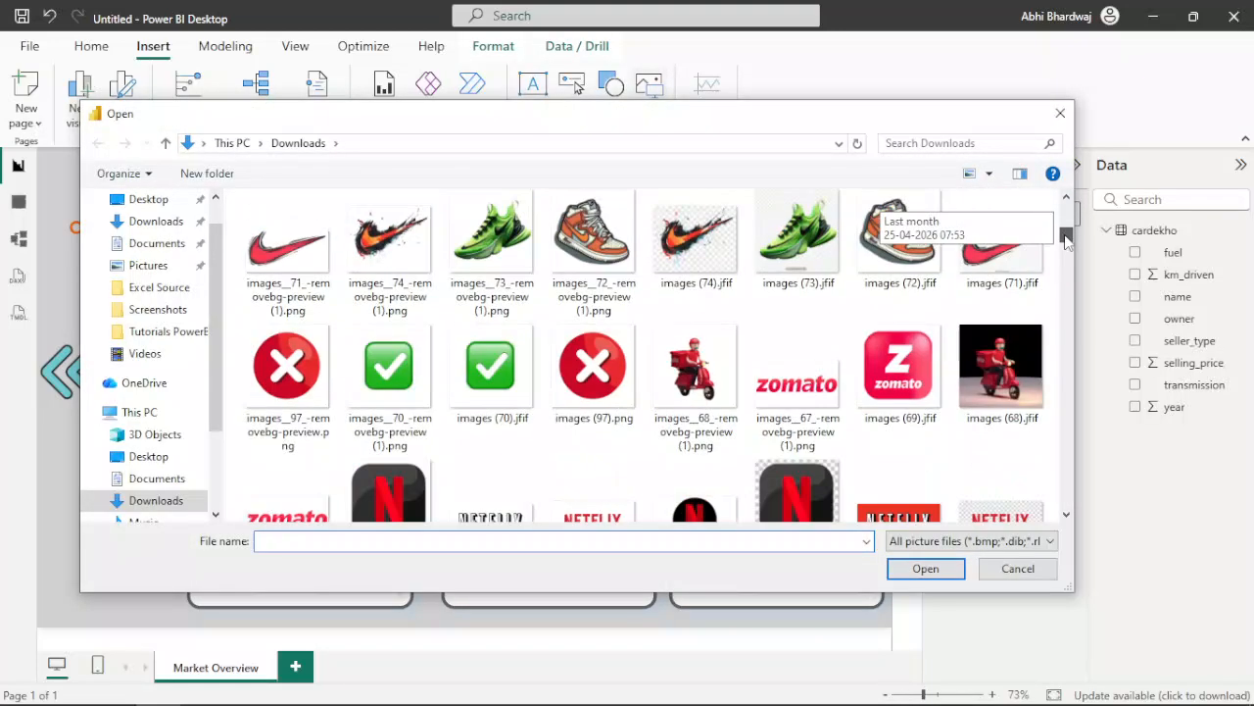
double_click(397, 427)
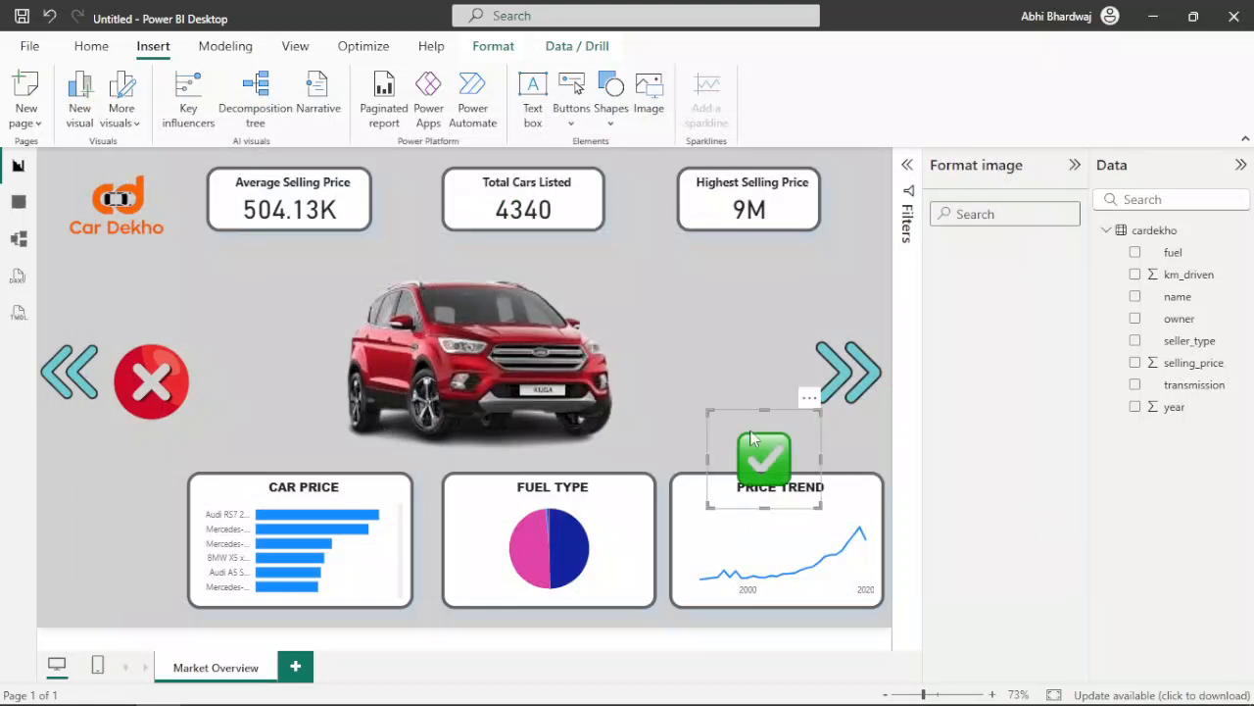
left_click_drag(817, 416, 76, 258)
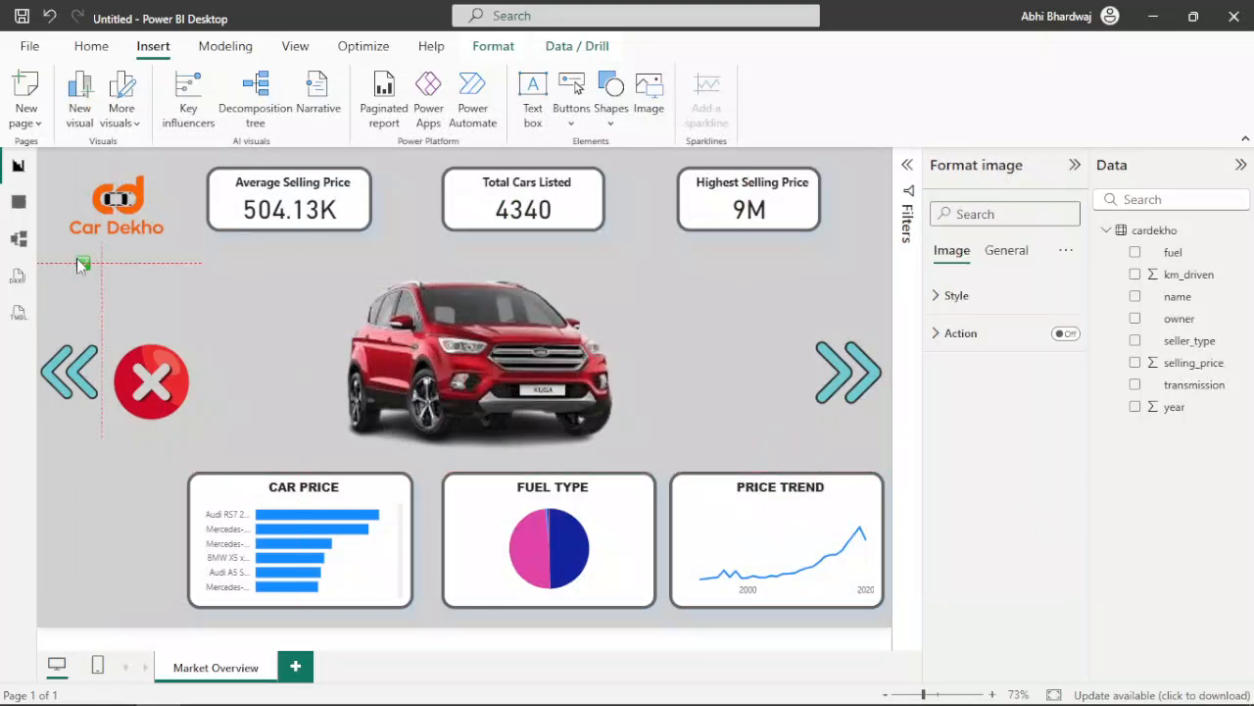
Step: Shrink the red cross to a small icon and arrange it beside the green check mark beneath the Car Dekho logo
left_click(180, 368)
left_click_drag(201, 333, 148, 280)
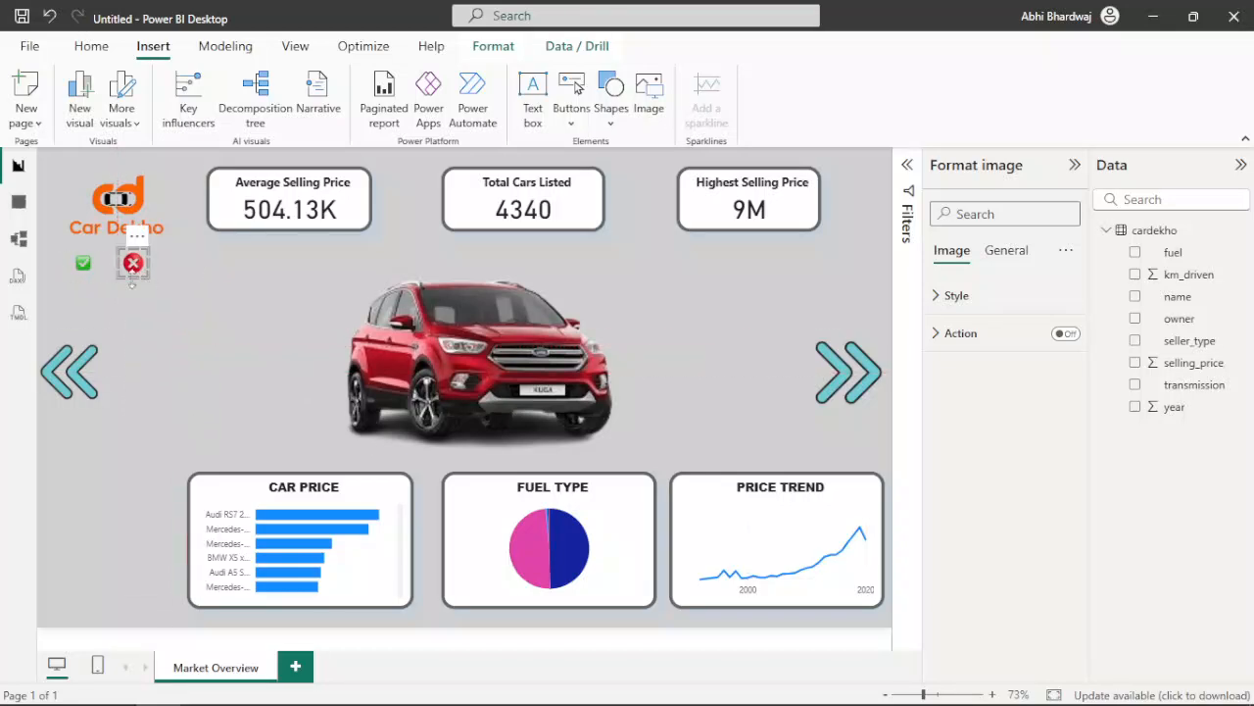
left_click(87, 268)
left_click(135, 261)
left_click_drag(144, 259, 87, 272)
left_click(203, 282)
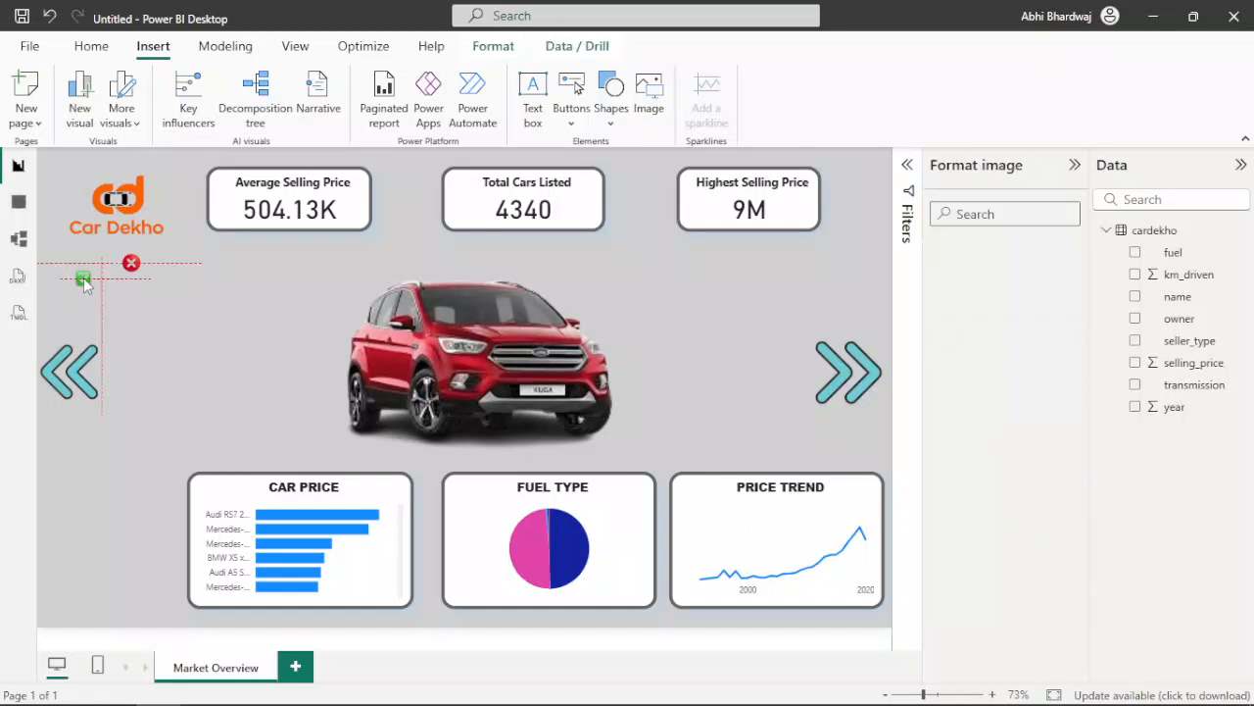
left_click(229, 283)
Step: Move the red cross and the green check mark side by side into the empty area left of the Car Price chart
left_click_drag(133, 284, 67, 563)
left_click_drag(79, 286, 115, 563)
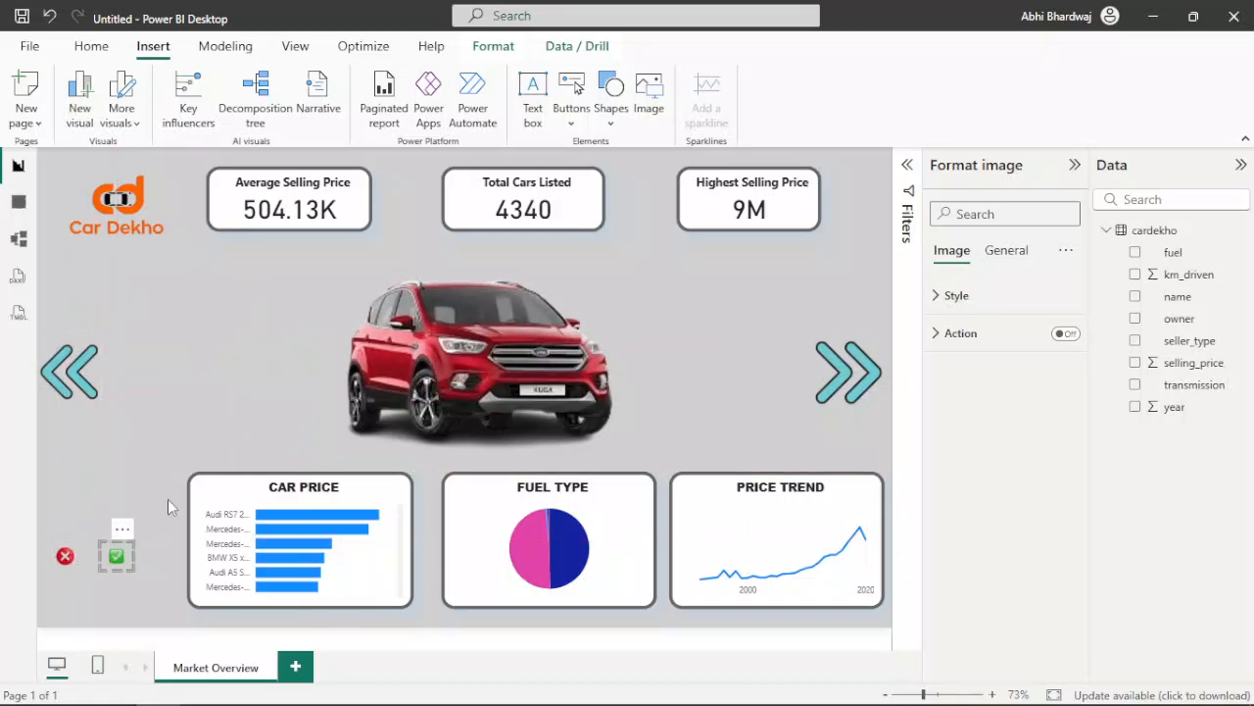
left_click(216, 406)
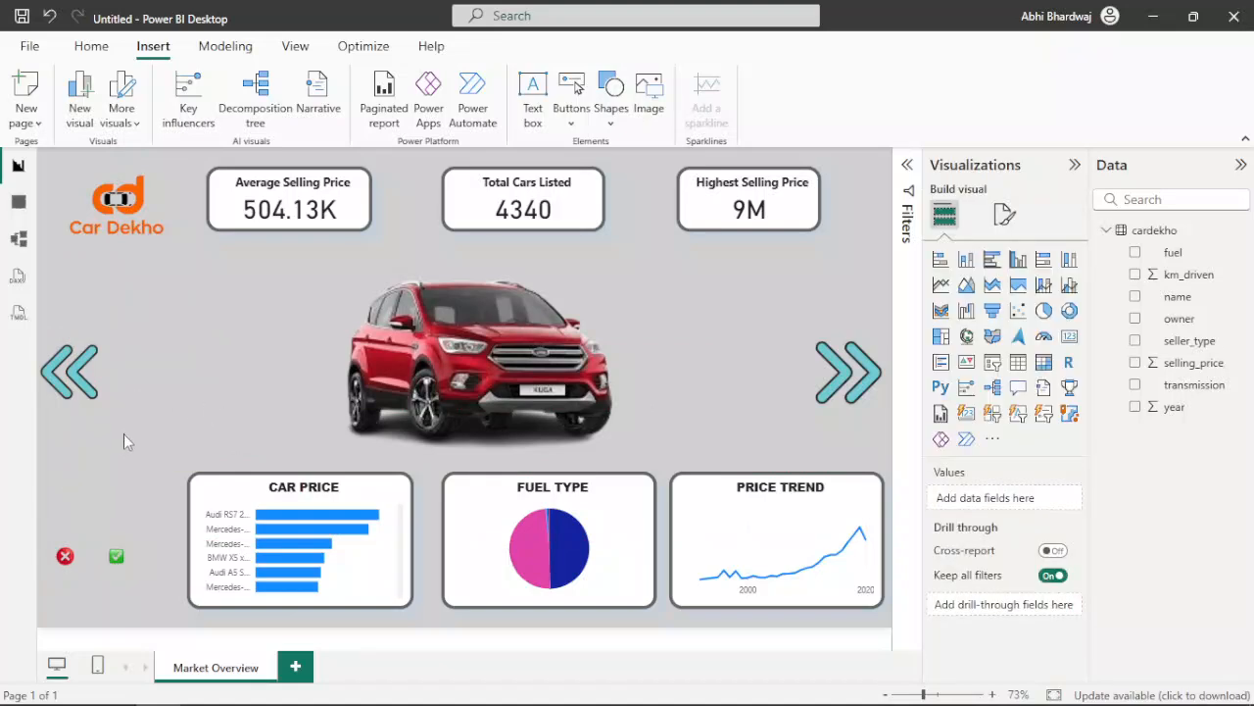
left_click(70, 378)
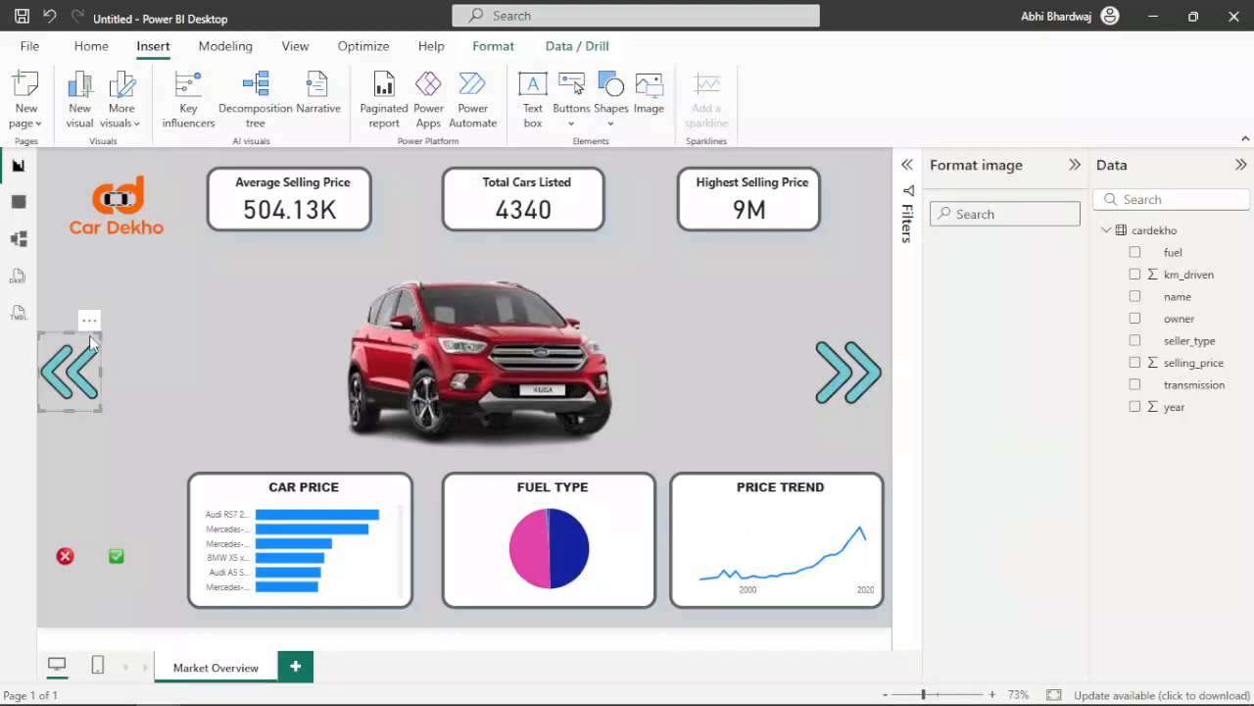
left_click(194, 337)
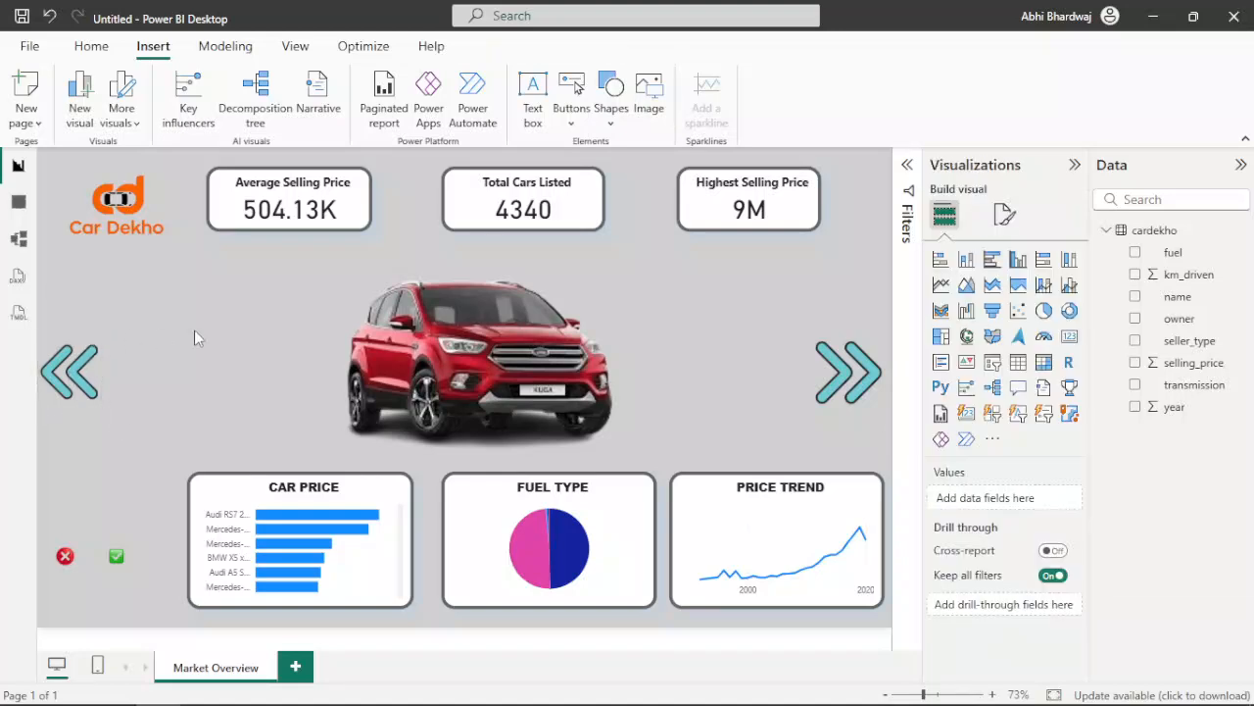
Step: Duplicate the Average Selling Price card and place the copy beneath the Car Dekho logo
left_click(334, 203)
key("ctrl+c")
key("ctrl+v")
left_click_drag(232, 277, 162, 287)
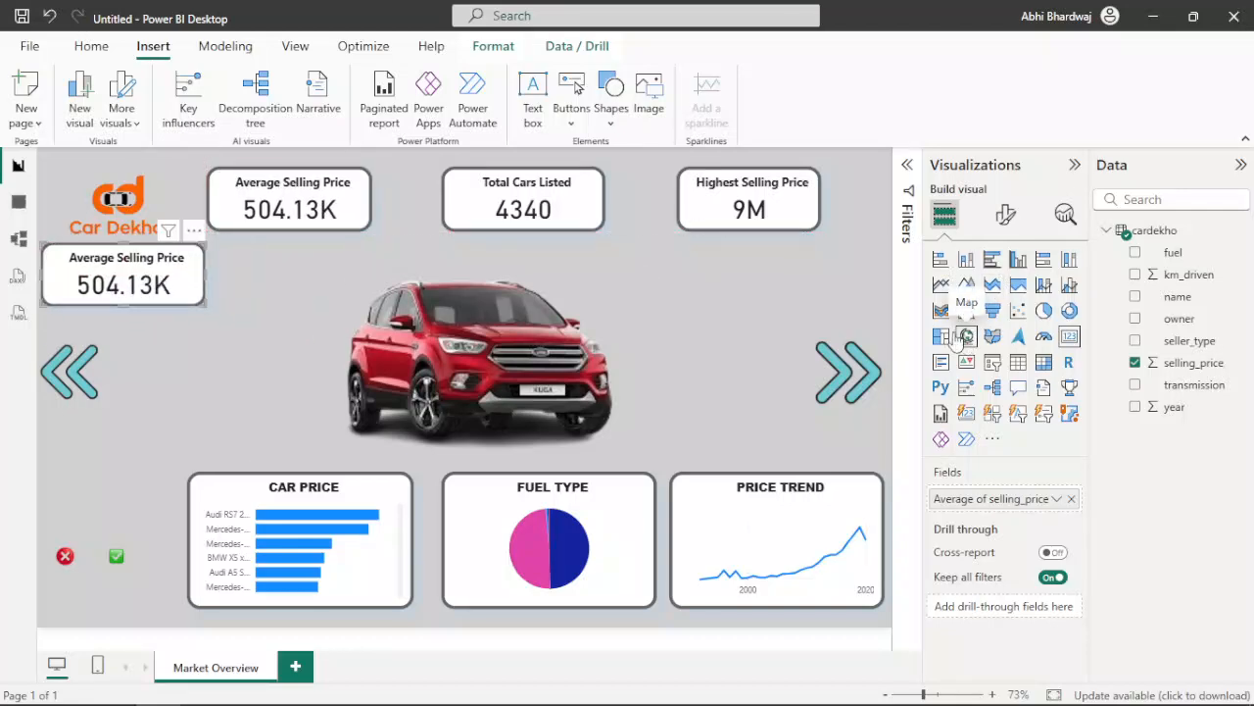
Step: Convert the copied card to a slicer and replace its selling_price field with fuel
left_click(993, 362)
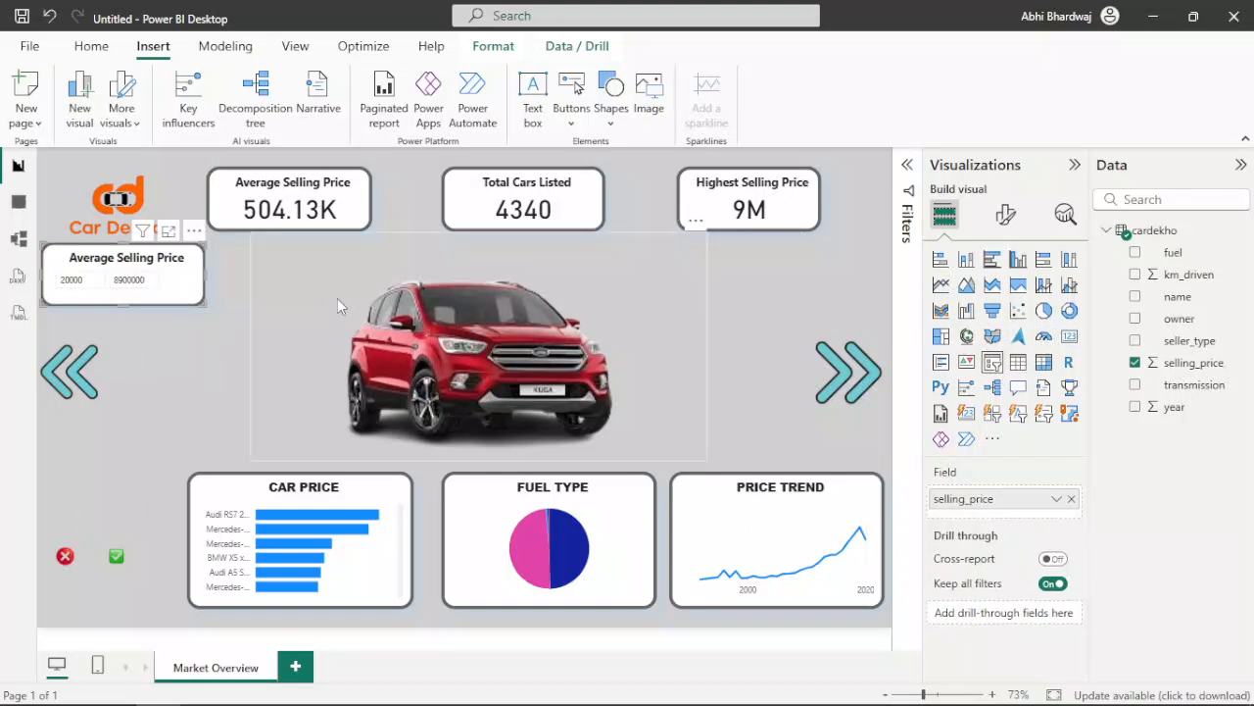
left_click(1072, 498)
left_click_drag(1181, 256, 1009, 504)
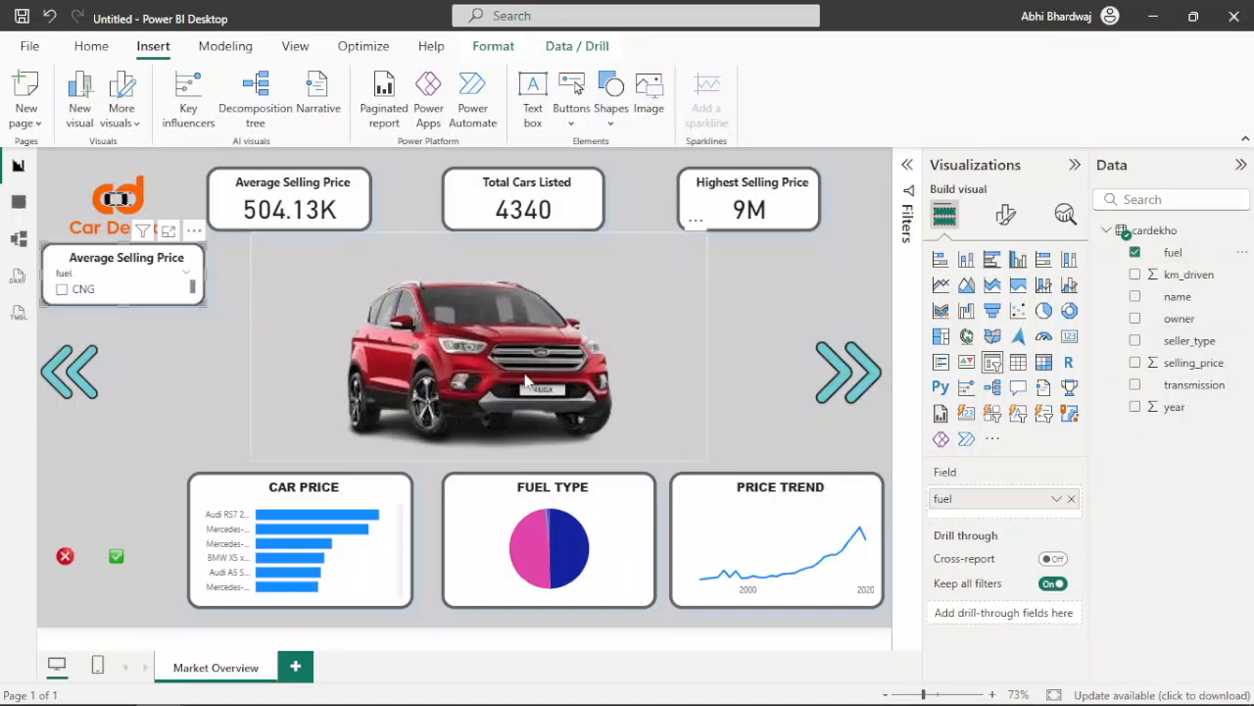
Step: Turn off the fuel slicer's header and set its style to Tile
left_click(1003, 224)
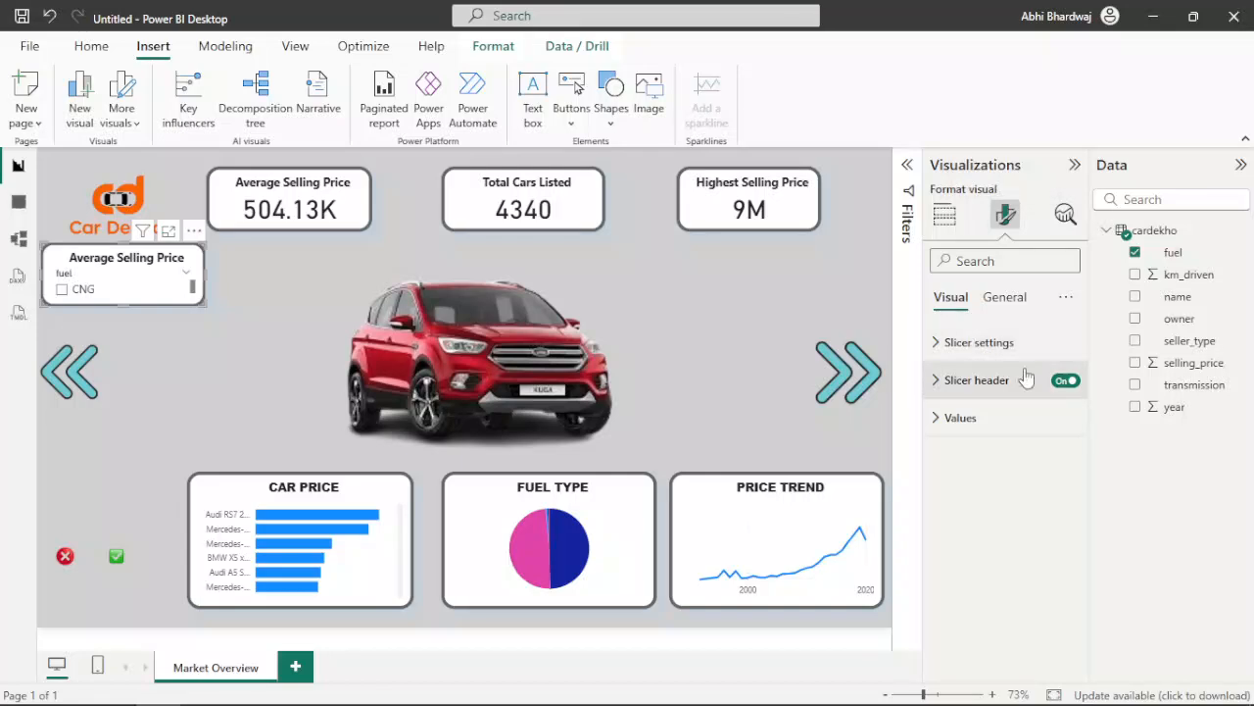
left_click(1064, 380)
left_click(980, 342)
left_click(1004, 434)
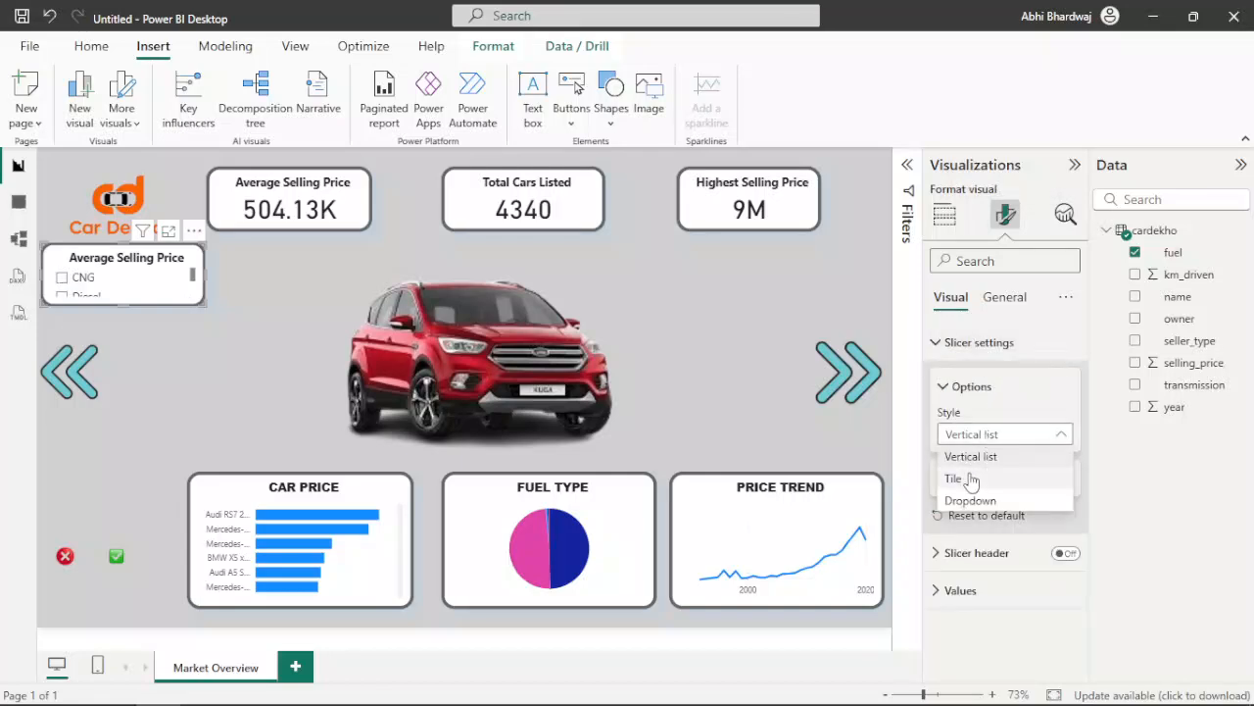
left_click(964, 478)
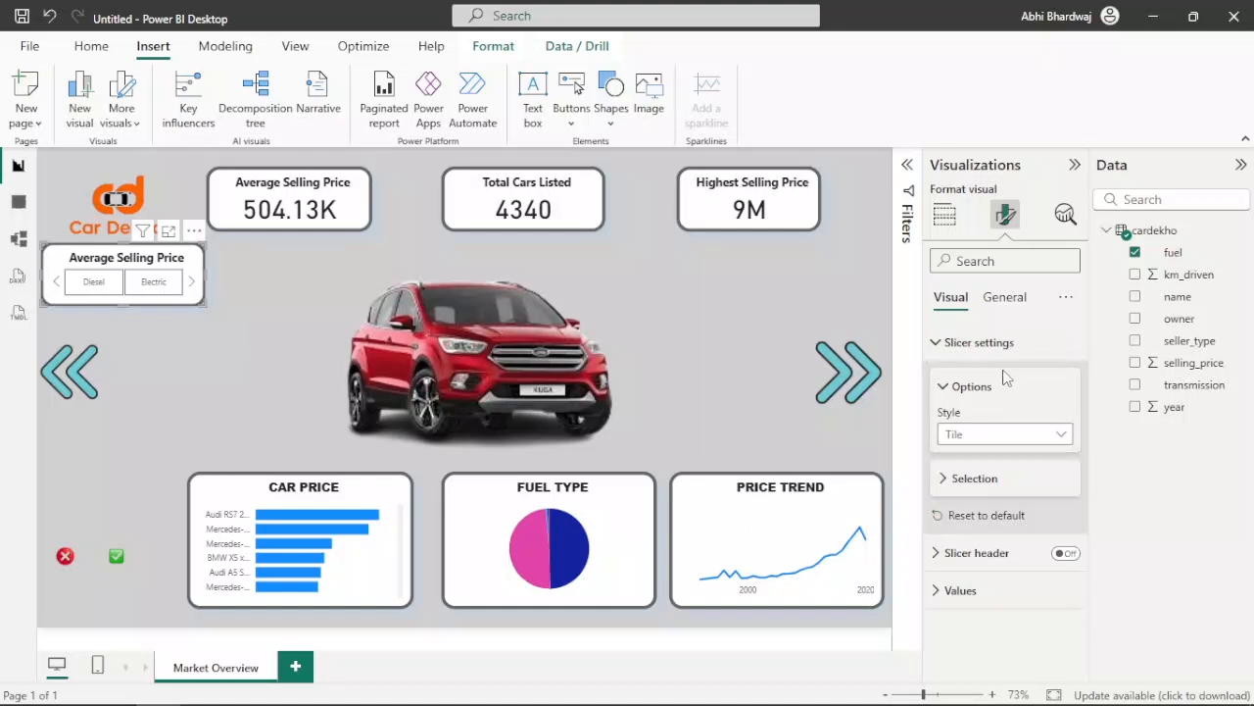
Step: Move the Car Dekho logo to the right of the car and place the fuel slicer in the page's upper-left corner
left_click(152, 359)
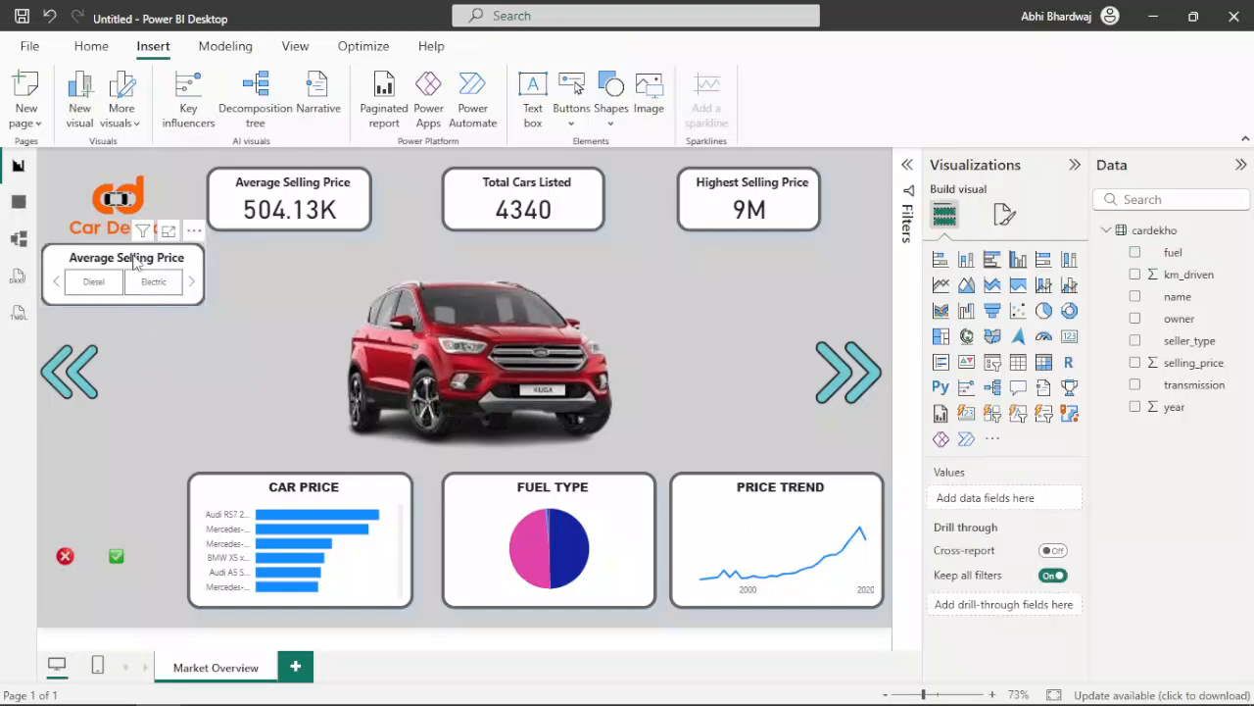
left_click_drag(136, 269, 137, 267)
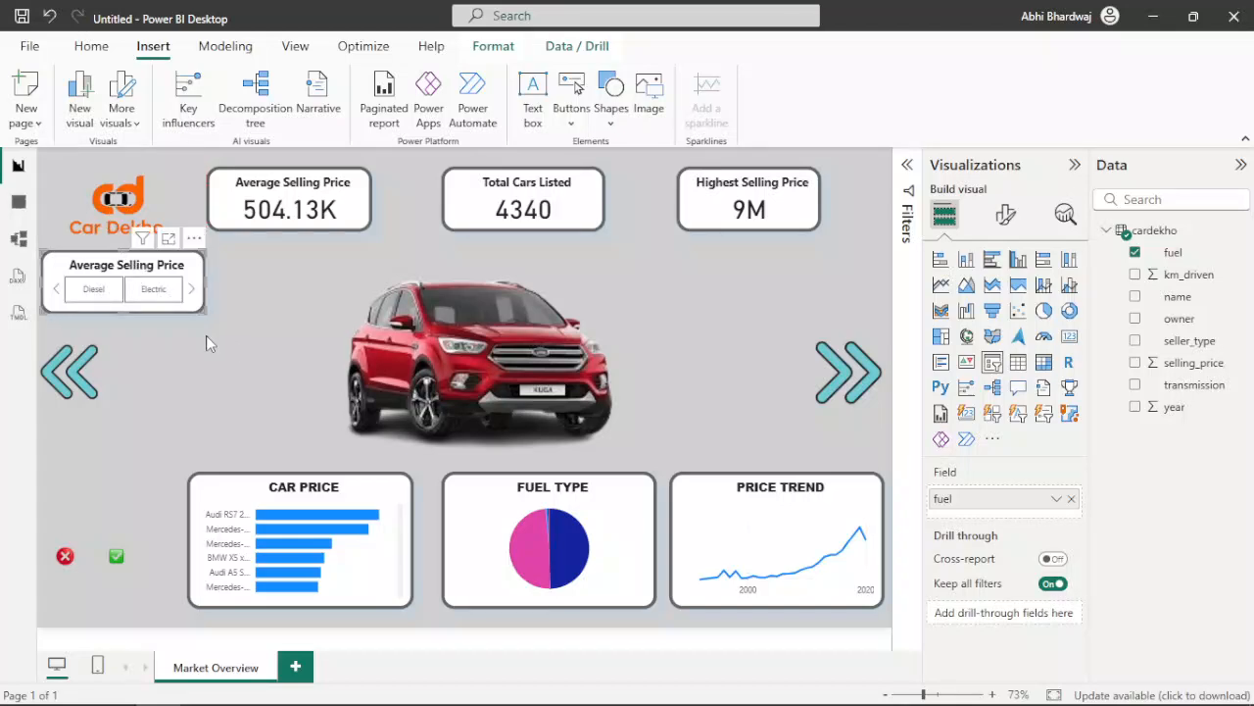
left_click(168, 332)
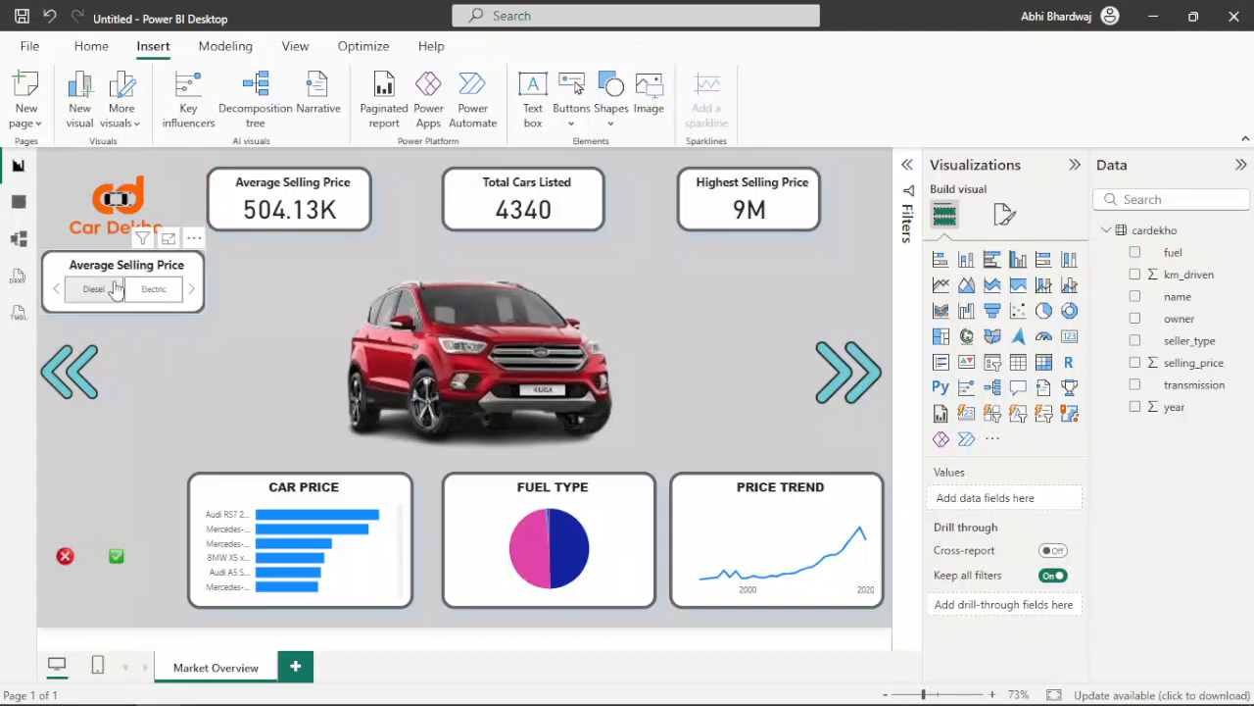
left_click(90, 390)
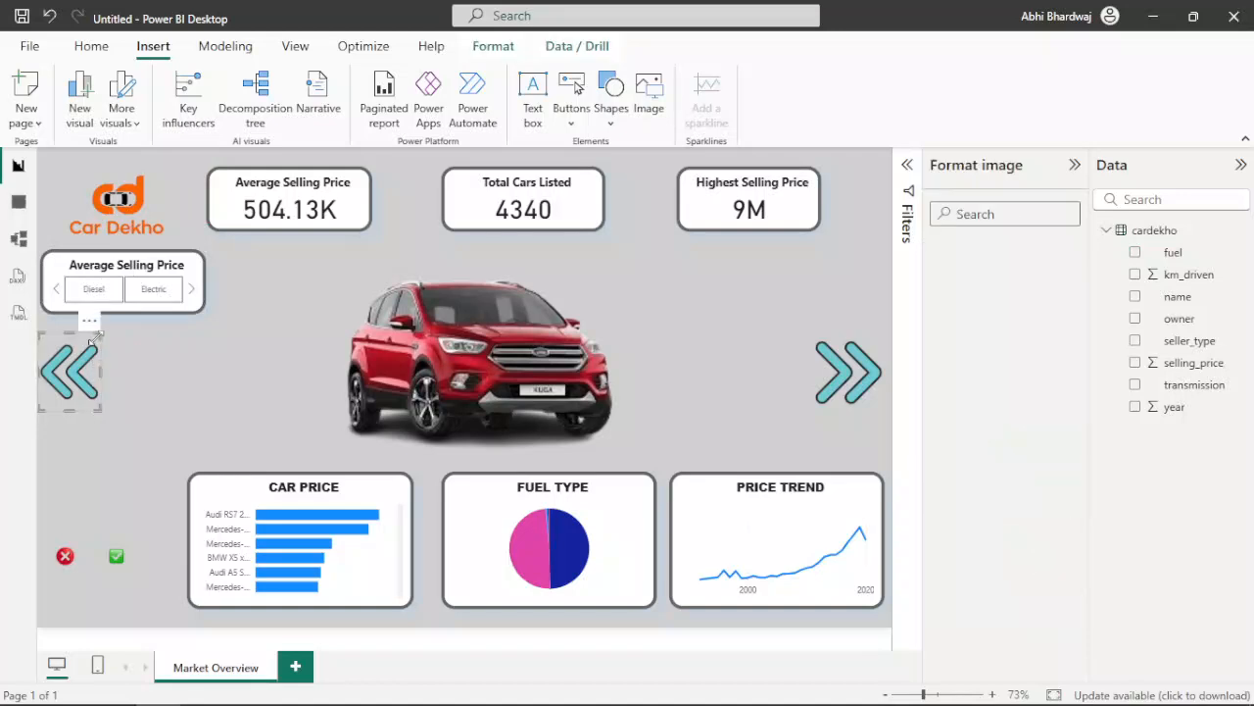
left_click(178, 361)
left_click_drag(147, 270, 186, 274)
left_click_drag(119, 208, 735, 305)
left_click_drag(163, 287, 124, 216)
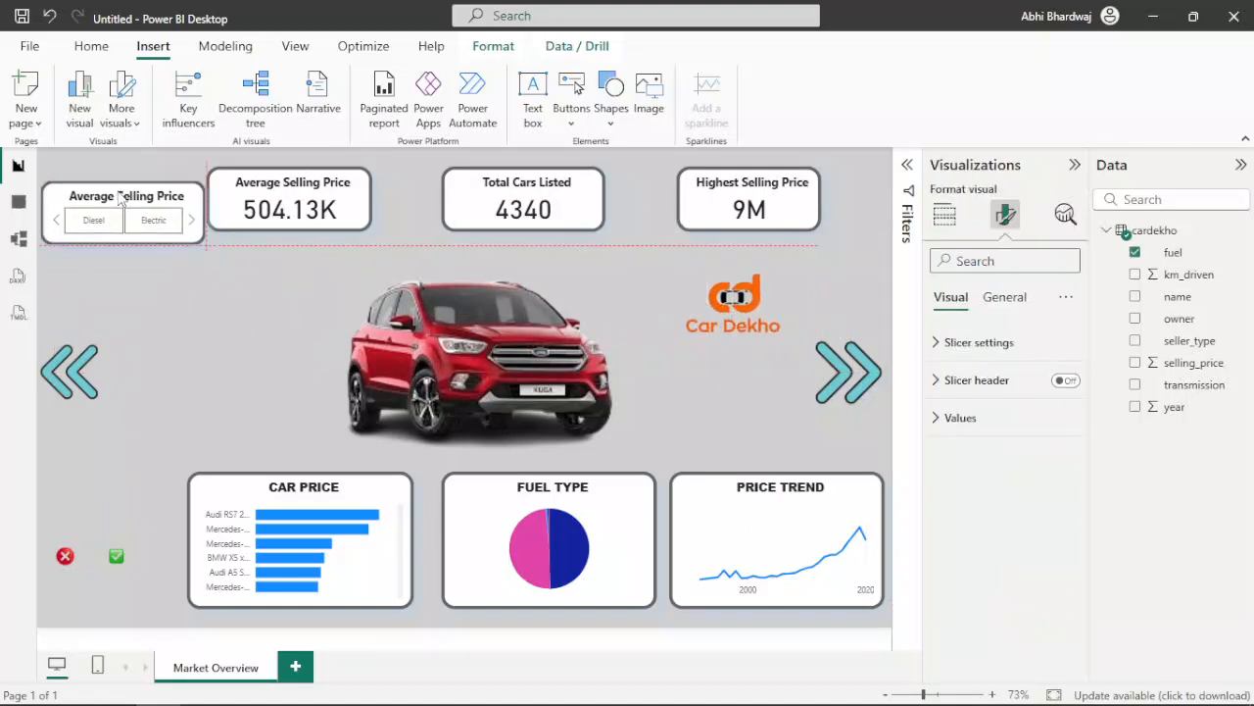
Step: Try the fuel slicer as a tall, narrow column of tiles between the left arrow and the car
left_click_drag(200, 242, 130, 496)
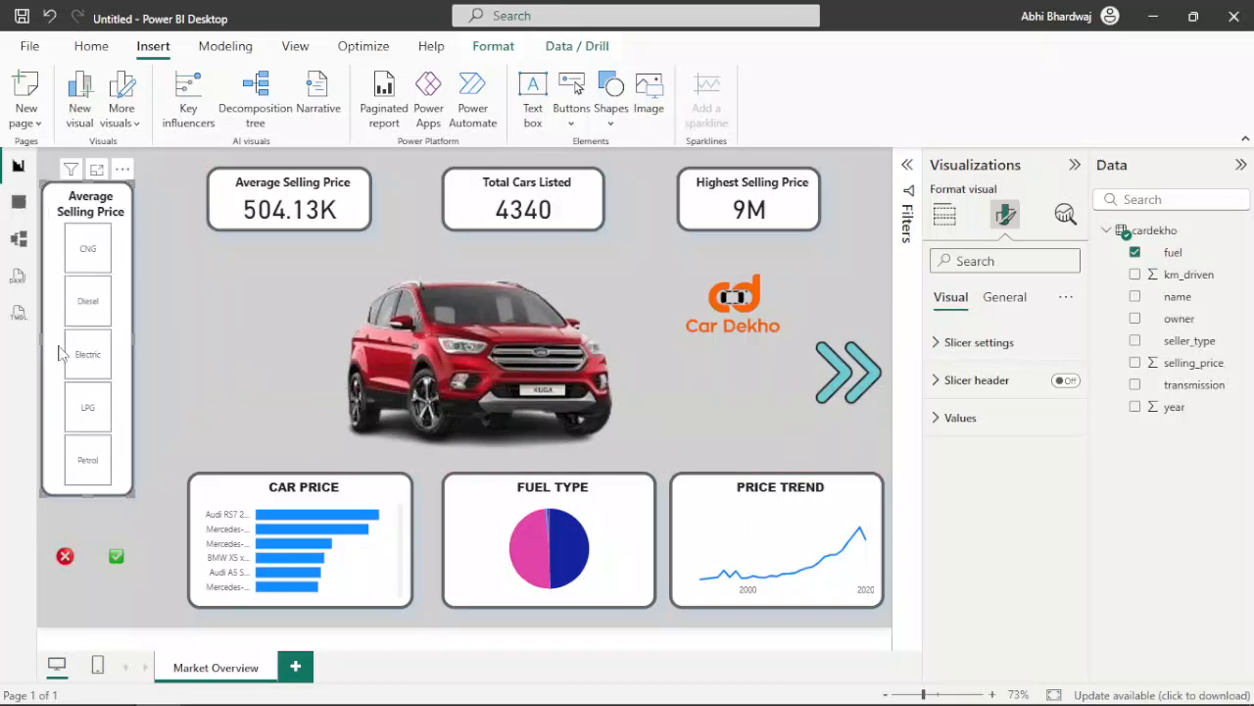
left_click_drag(59, 359, 138, 340)
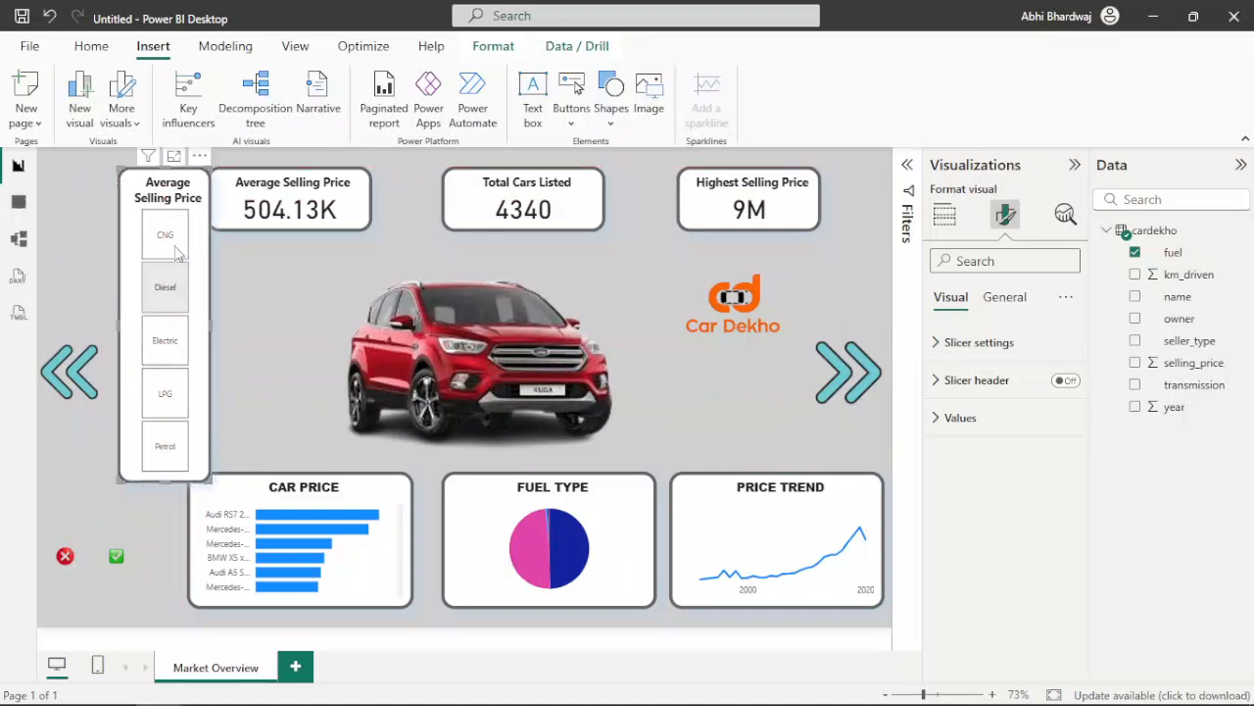
left_click_drag(202, 173, 174, 192)
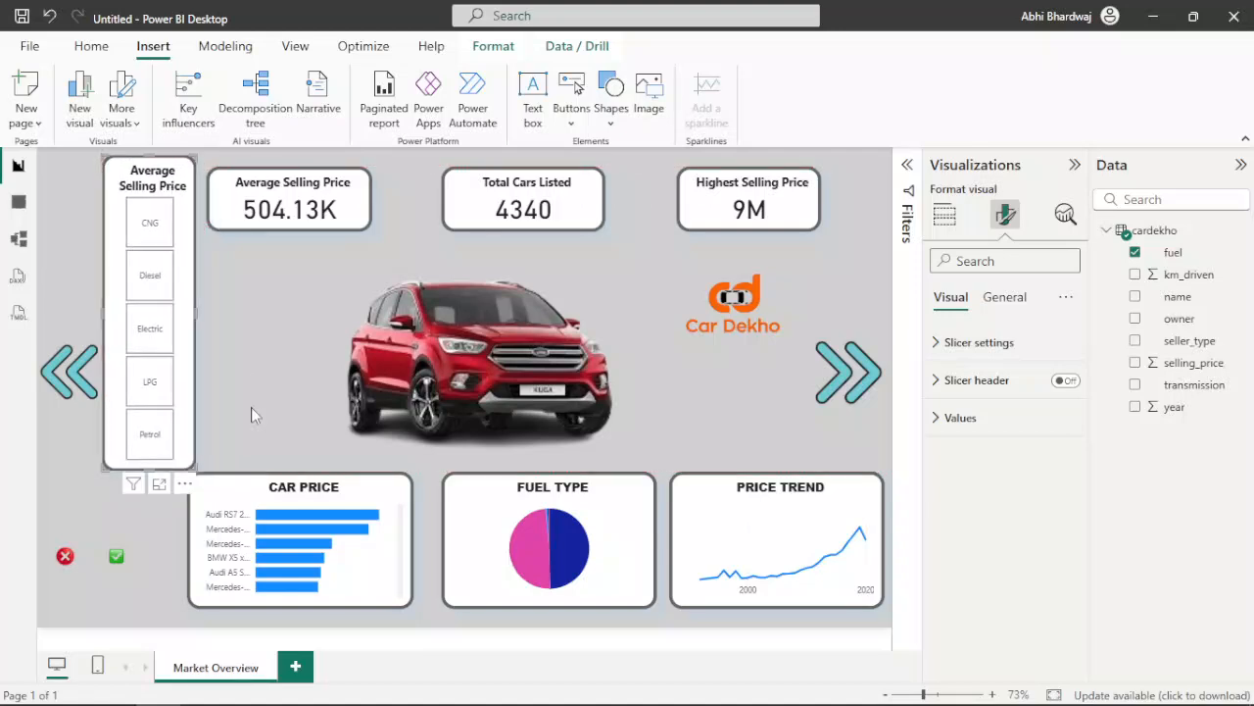
Step: Reshape the fuel slicer to fit the upper-left corner beside the Average Selling Price card, and move the Car Dekho logo left of the car
left_click_drag(196, 466, 316, 229)
left_click_drag(292, 173, 235, 191)
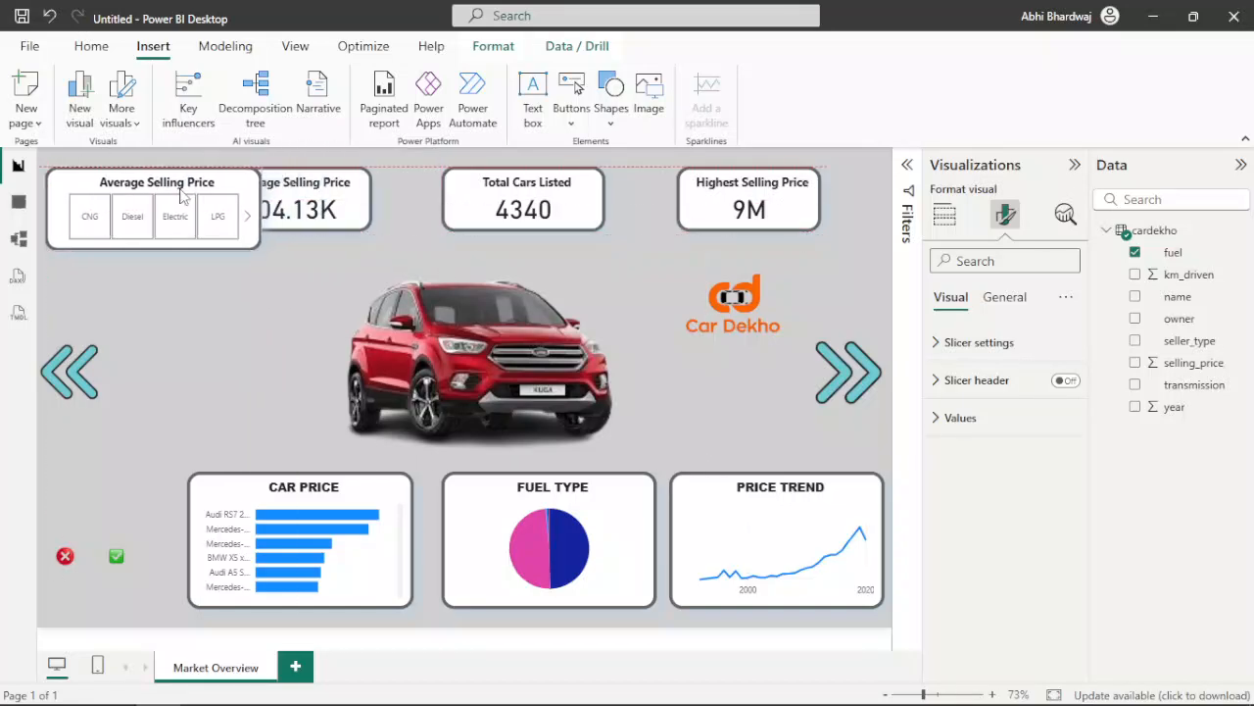
left_click(264, 177)
left_click(176, 177)
left_click_drag(262, 172, 209, 186)
left_click_drag(199, 245, 191, 233)
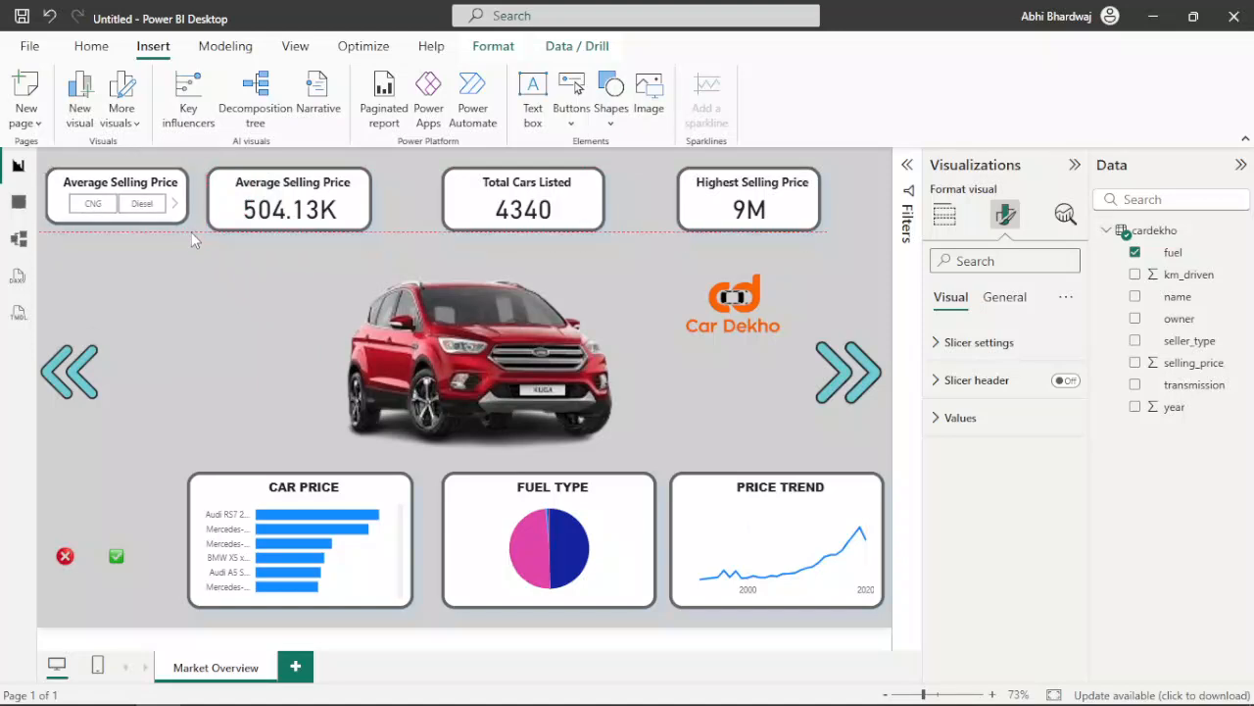
left_click(186, 264)
left_click_drag(755, 320, 183, 360)
left_click(90, 462)
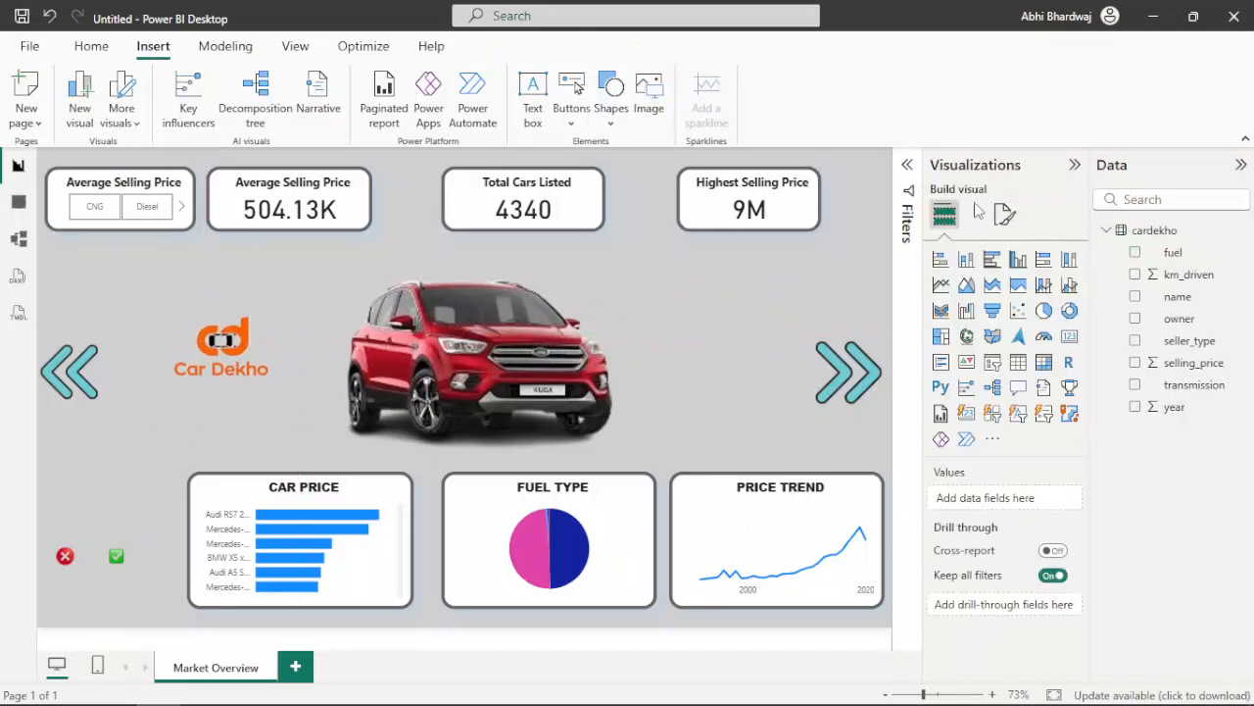
Step: Set the report page's canvas background to black with 0% transparency
left_click(1004, 213)
left_click(993, 378)
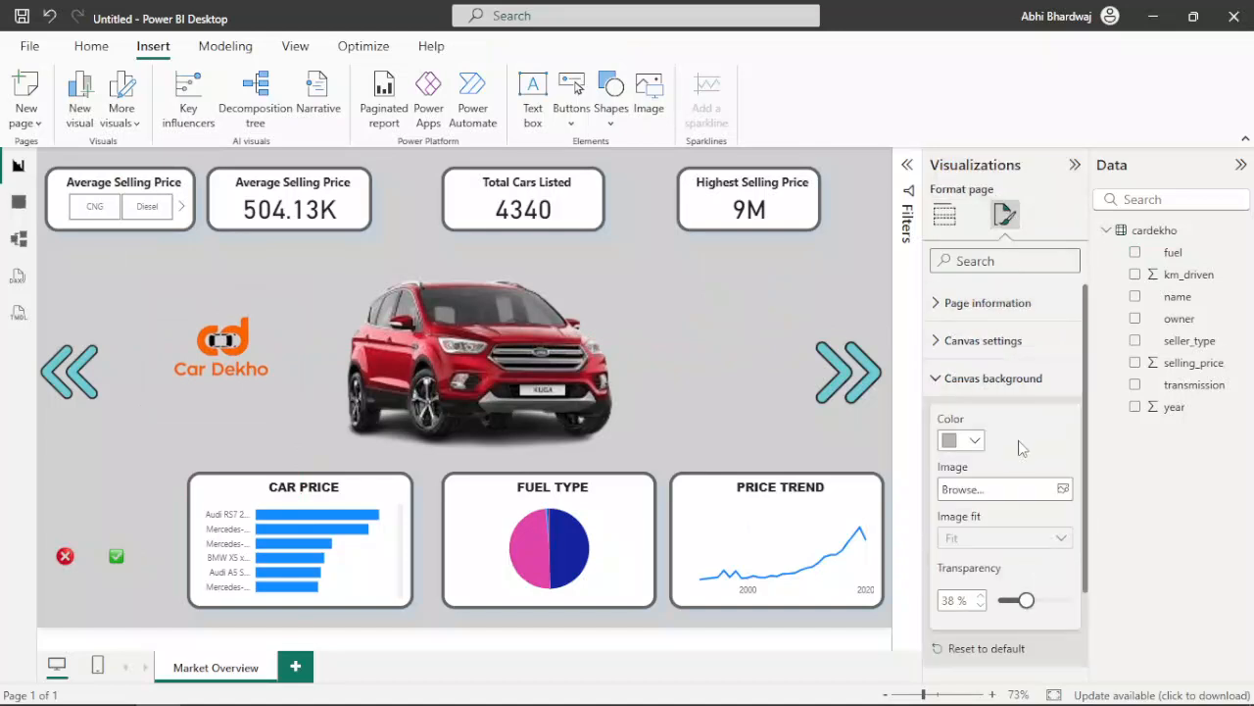
left_click(966, 440)
left_click(987, 363)
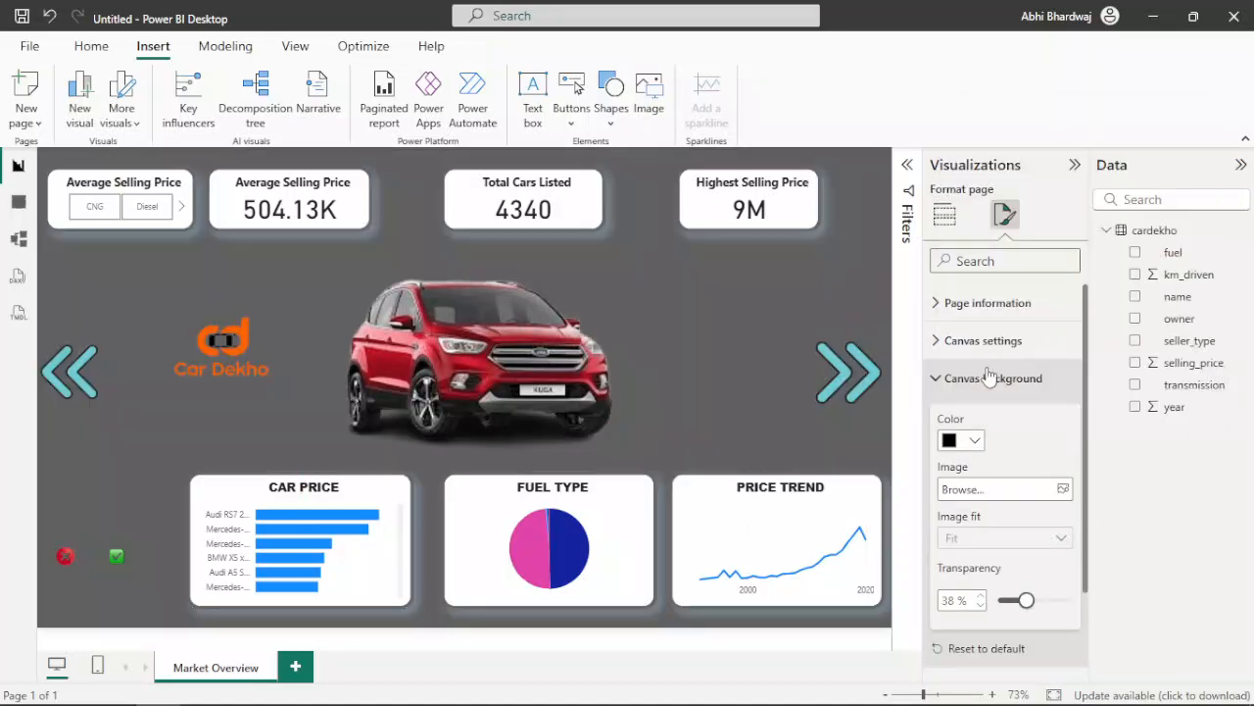
left_click_drag(1023, 599, 918, 609)
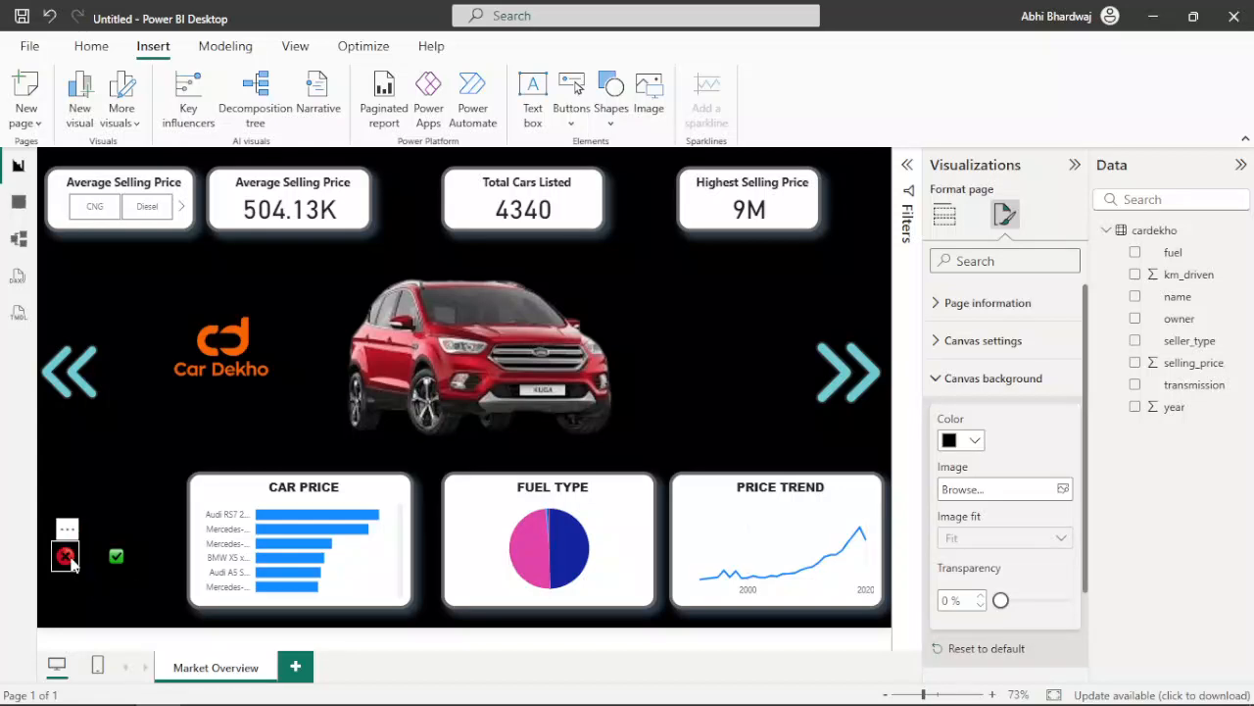
Step: Place the red cross and green check icons side by side just below the fuel slicer
left_click_drag(79, 537, 83, 244)
left_click_drag(122, 558, 136, 270)
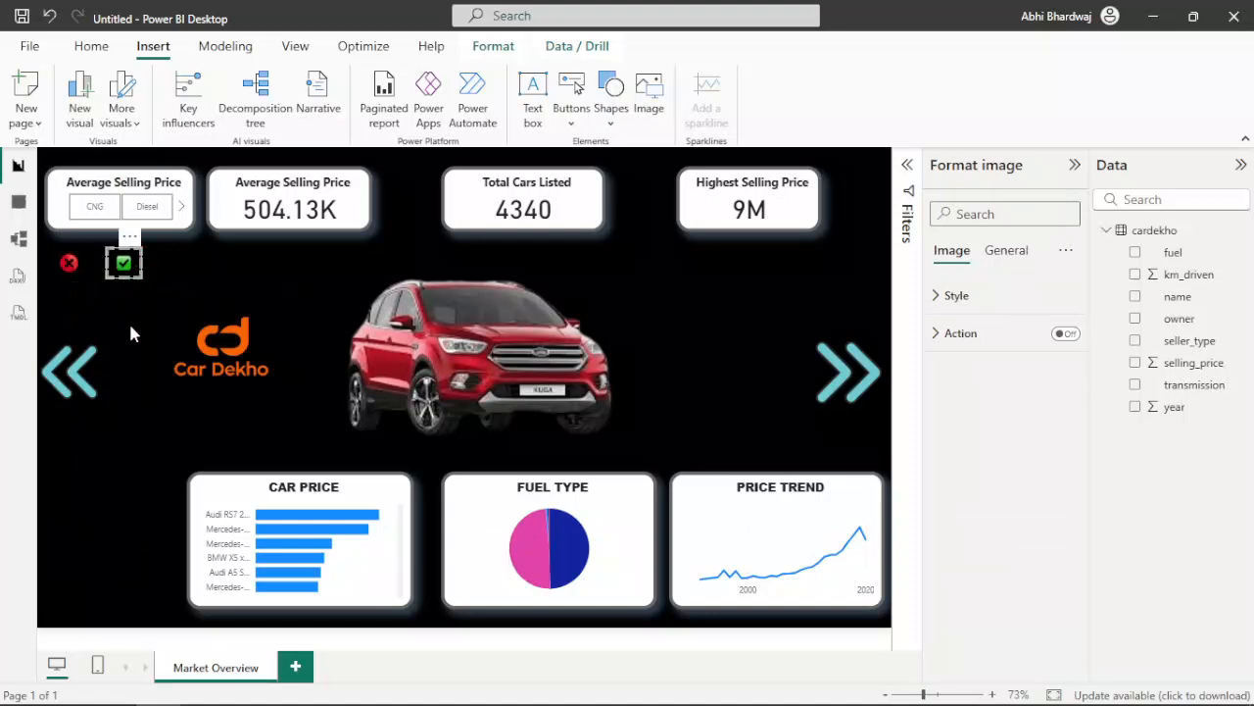
left_click(116, 492)
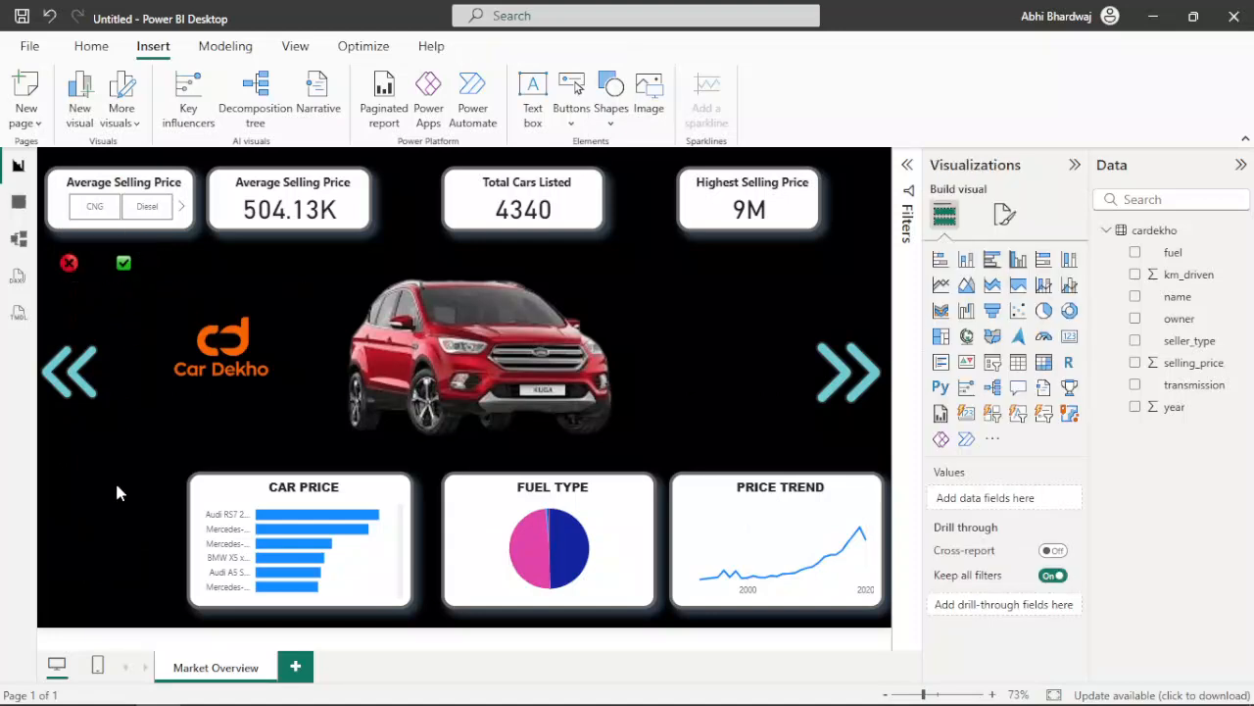
Step: Move the green check icon just below the double arrow beside the Car Dekho logo and the red cross icon just above that arrow
left_click(1075, 165)
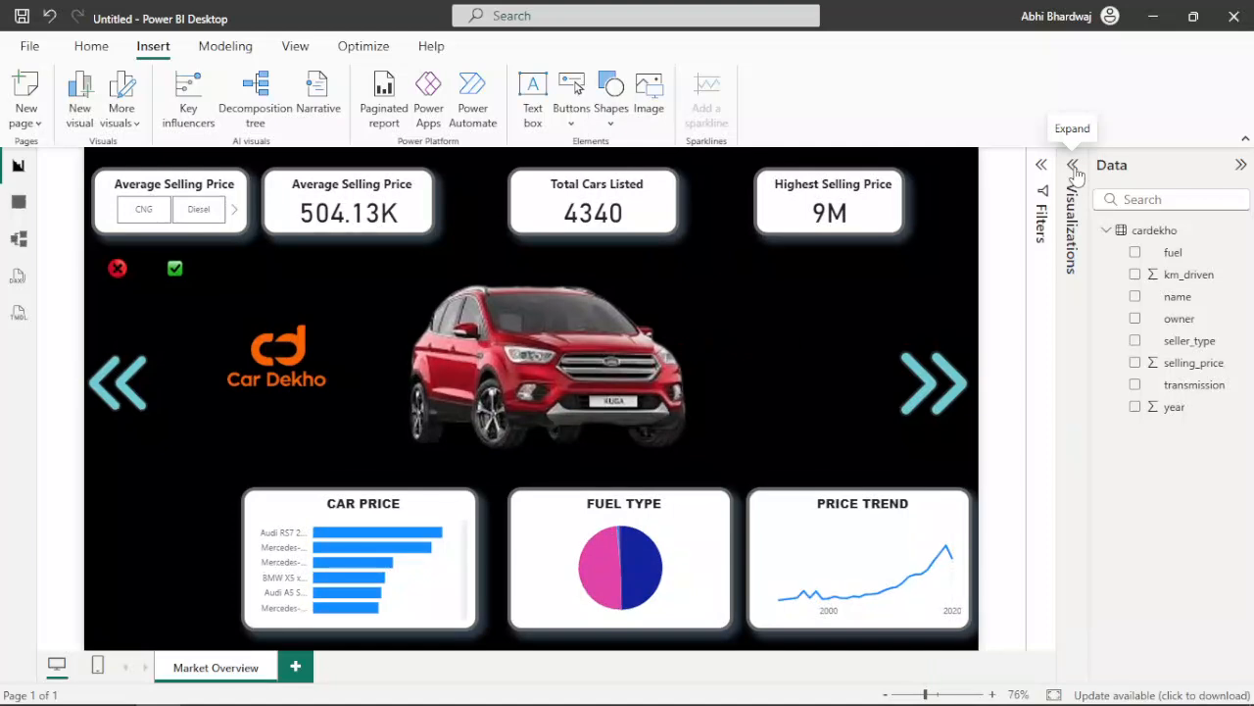
left_click_drag(173, 274, 114, 464)
left_click_drag(118, 284, 137, 326)
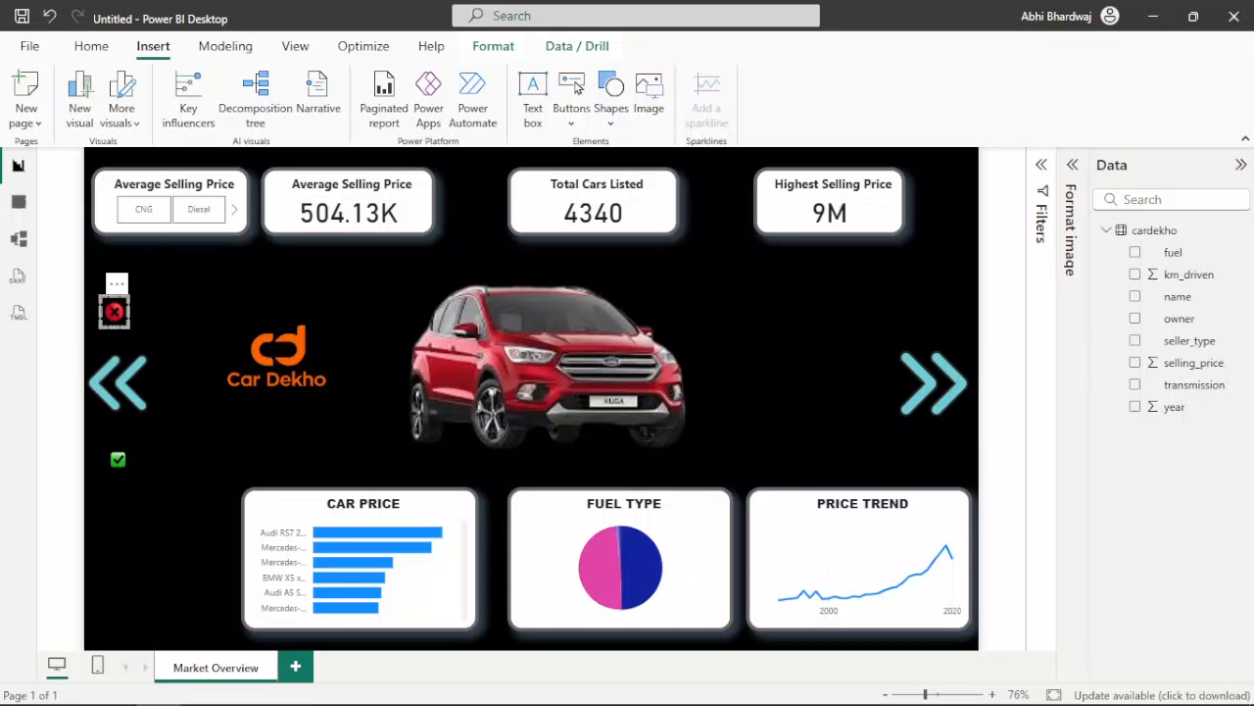
Step: Duplicate the Market Overview page and rename the copy Car Performance Analysis
mouse_move(324, 704)
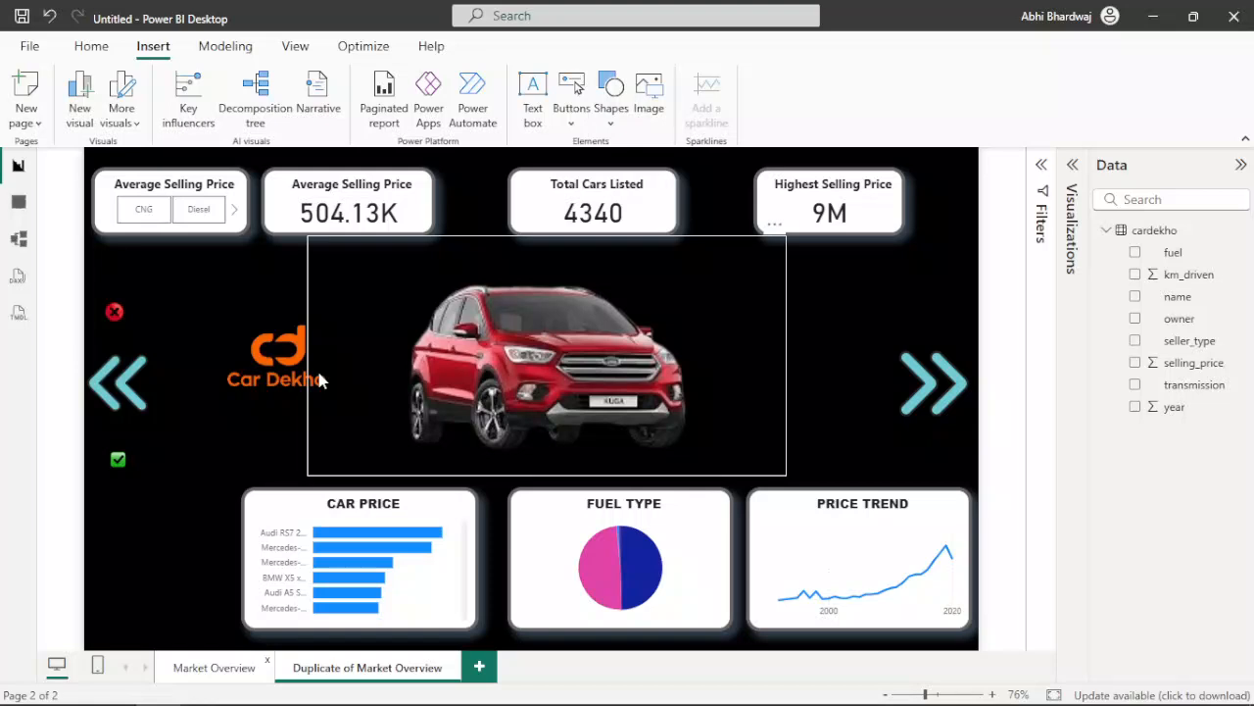
right_click(369, 668)
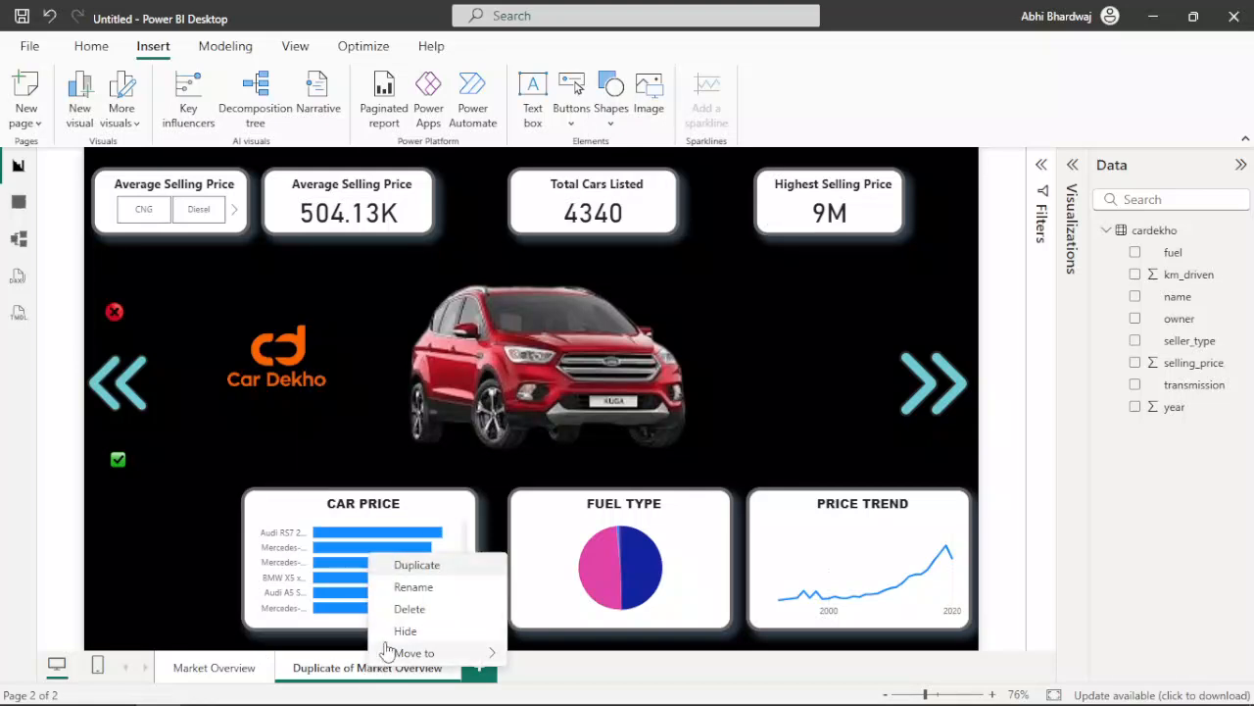
left_click(413, 586)
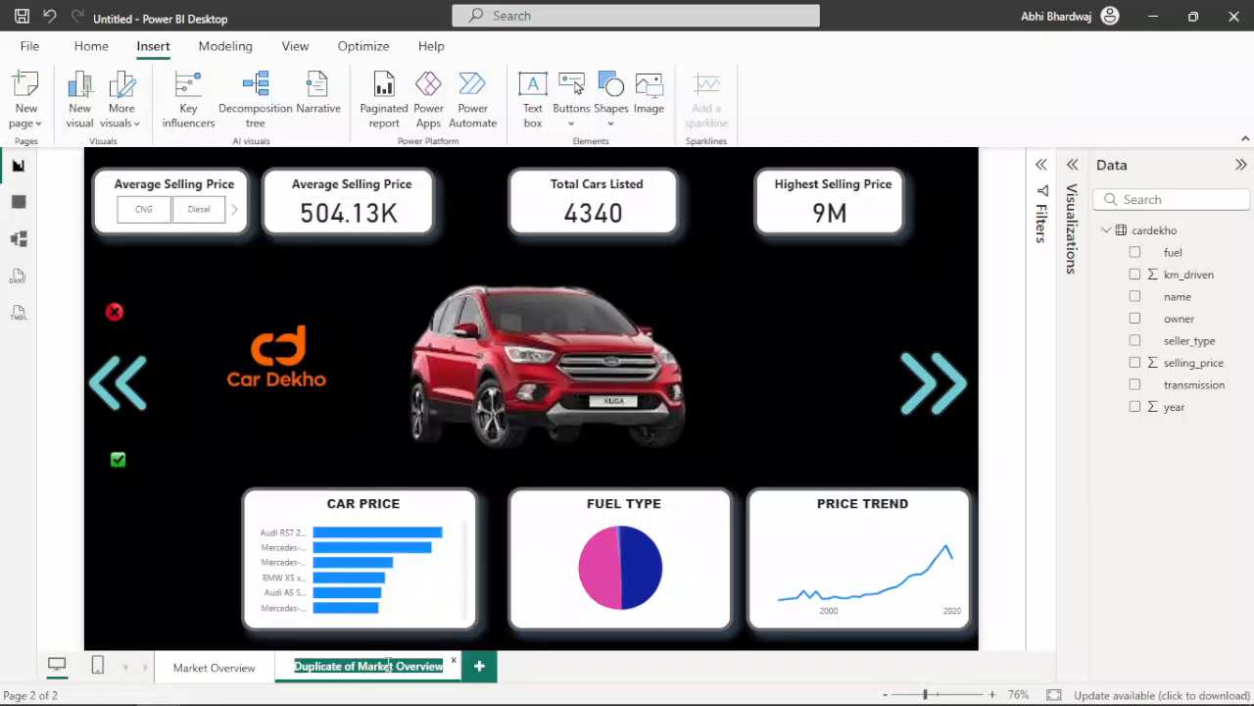
type("c")
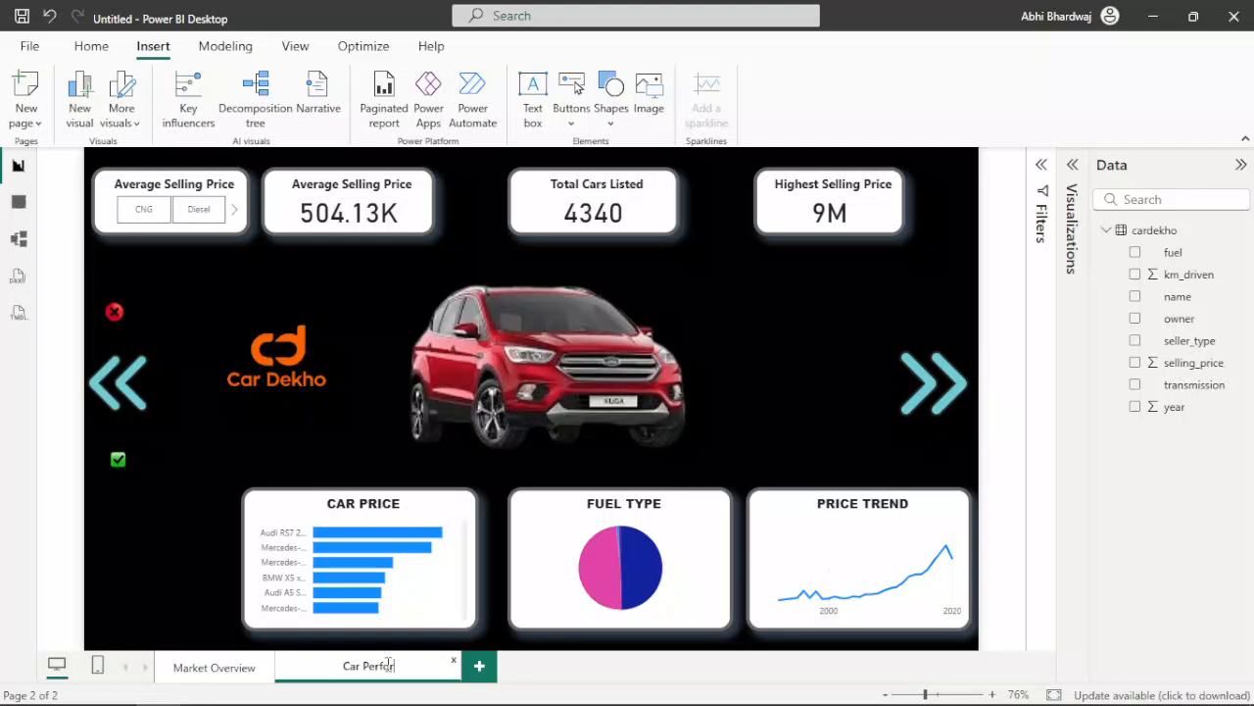
type("ance Analysis")
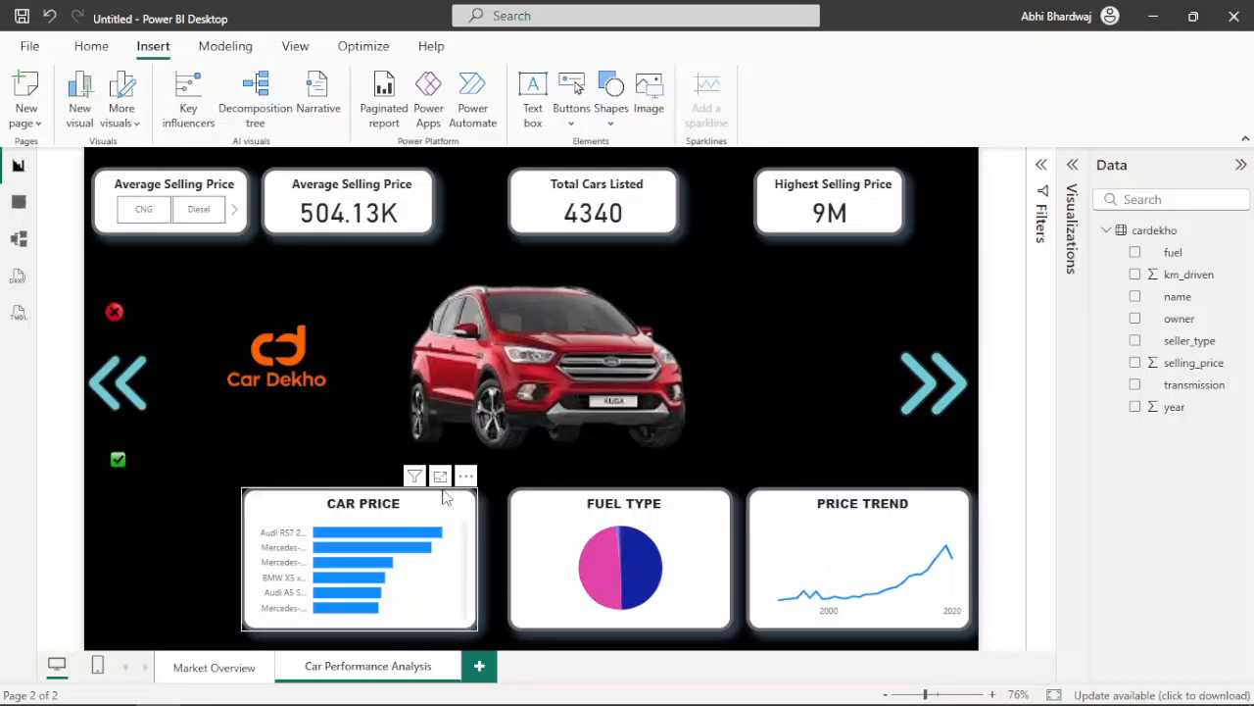
left_click(208, 509)
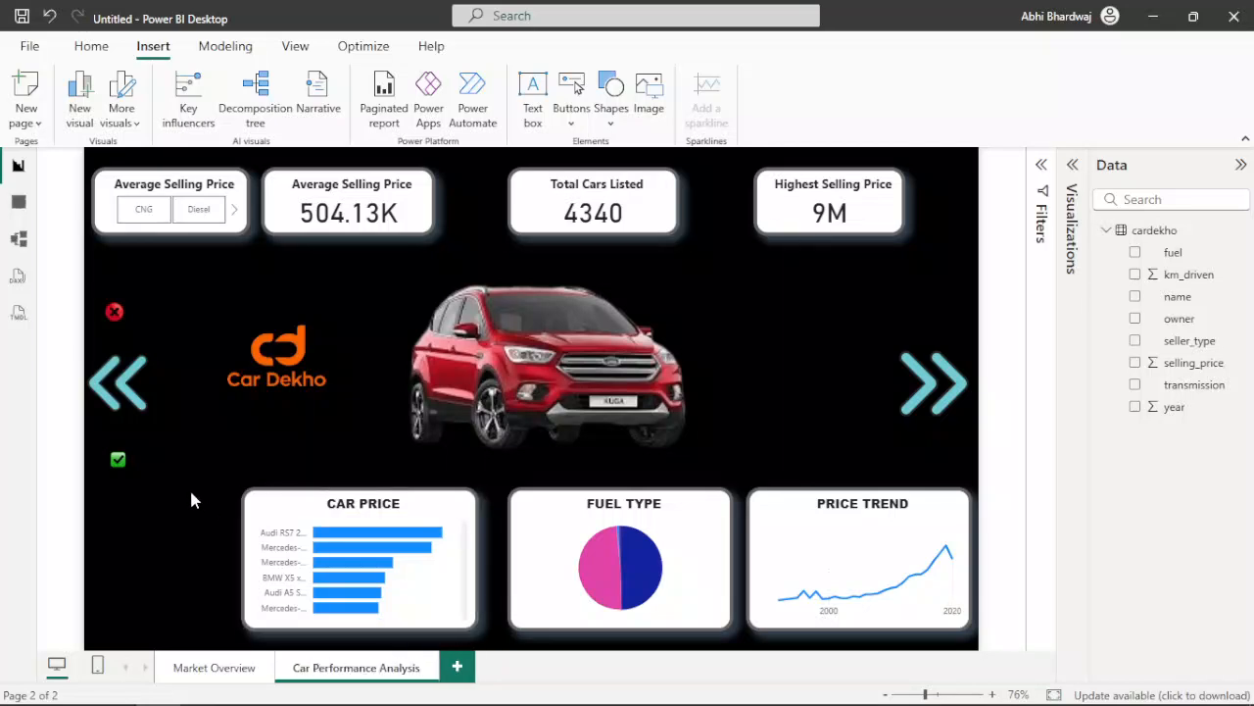
Step: Delete the Car Performance Analysis page and stay on Market Overview
left_click(206, 667)
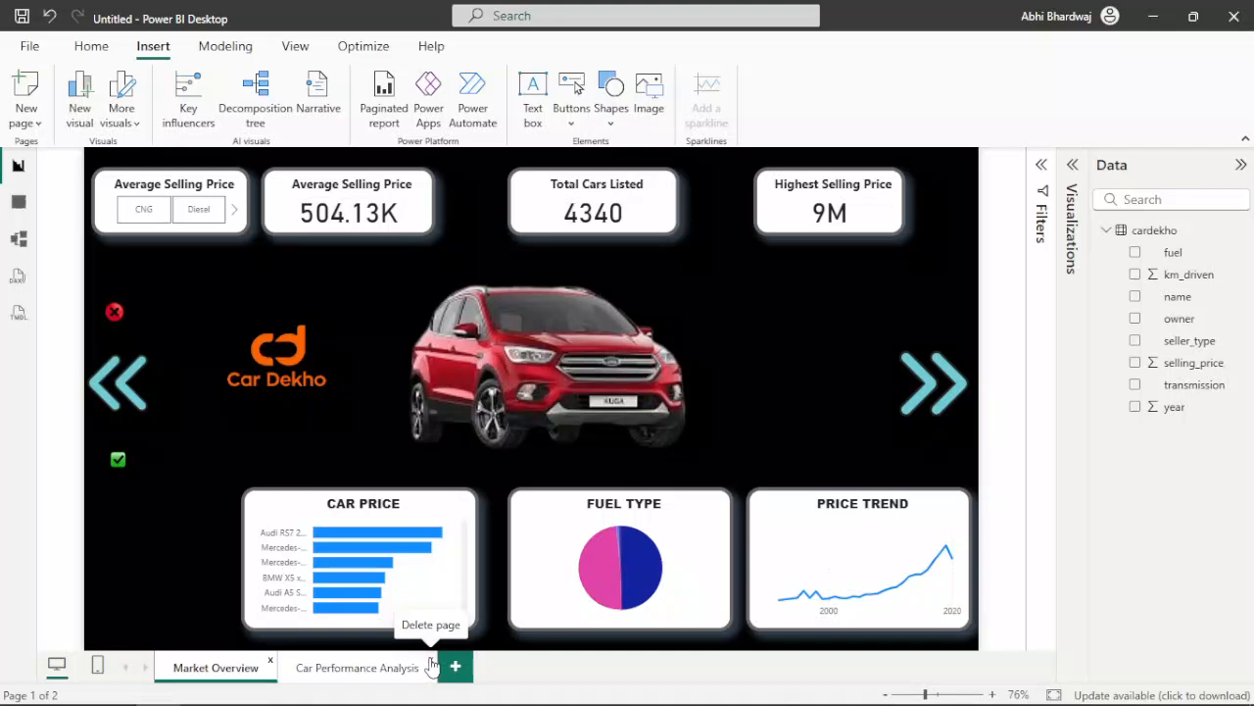
left_click(431, 665)
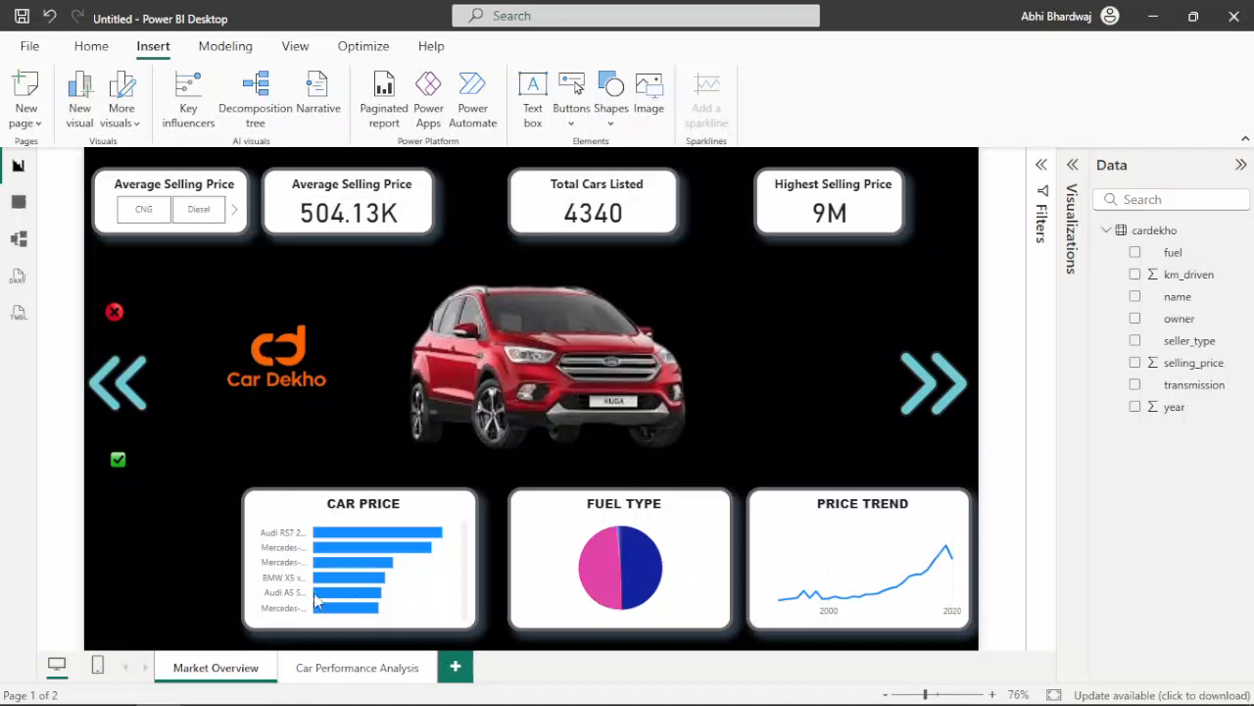
left_click(769, 395)
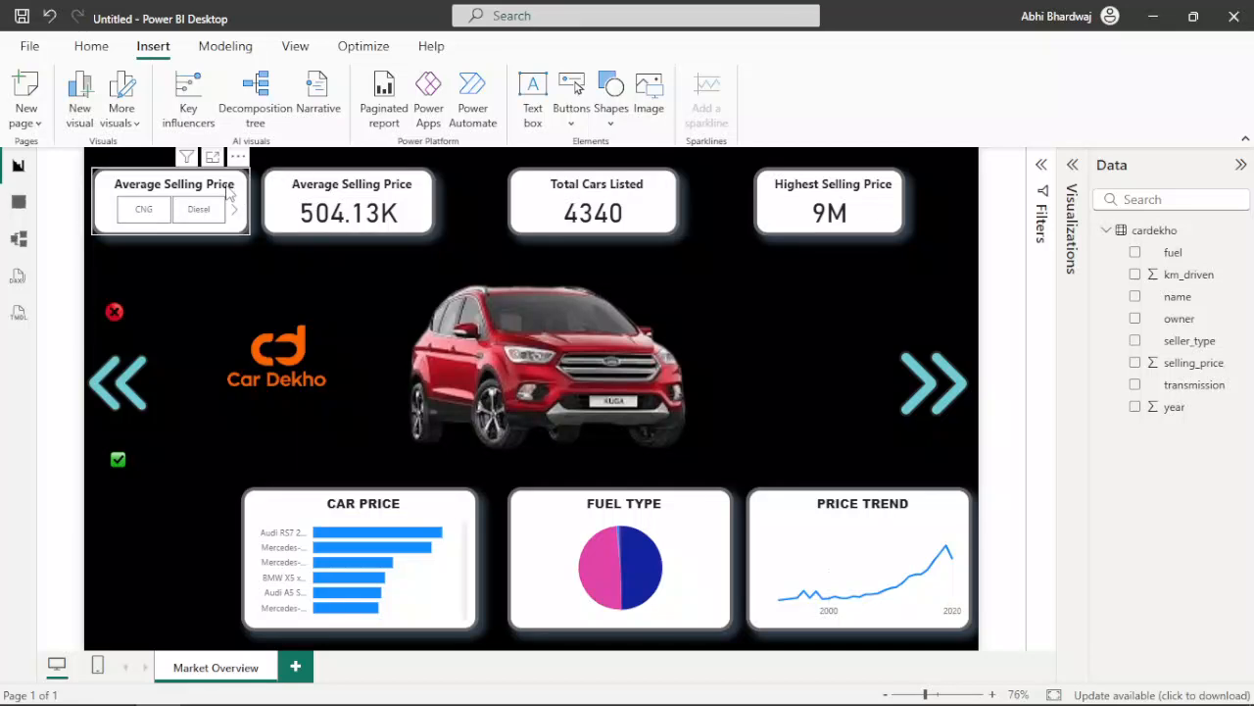
Step: Select the fuel slicer and display both the Selection and Bookmarks panes
left_click(228, 193)
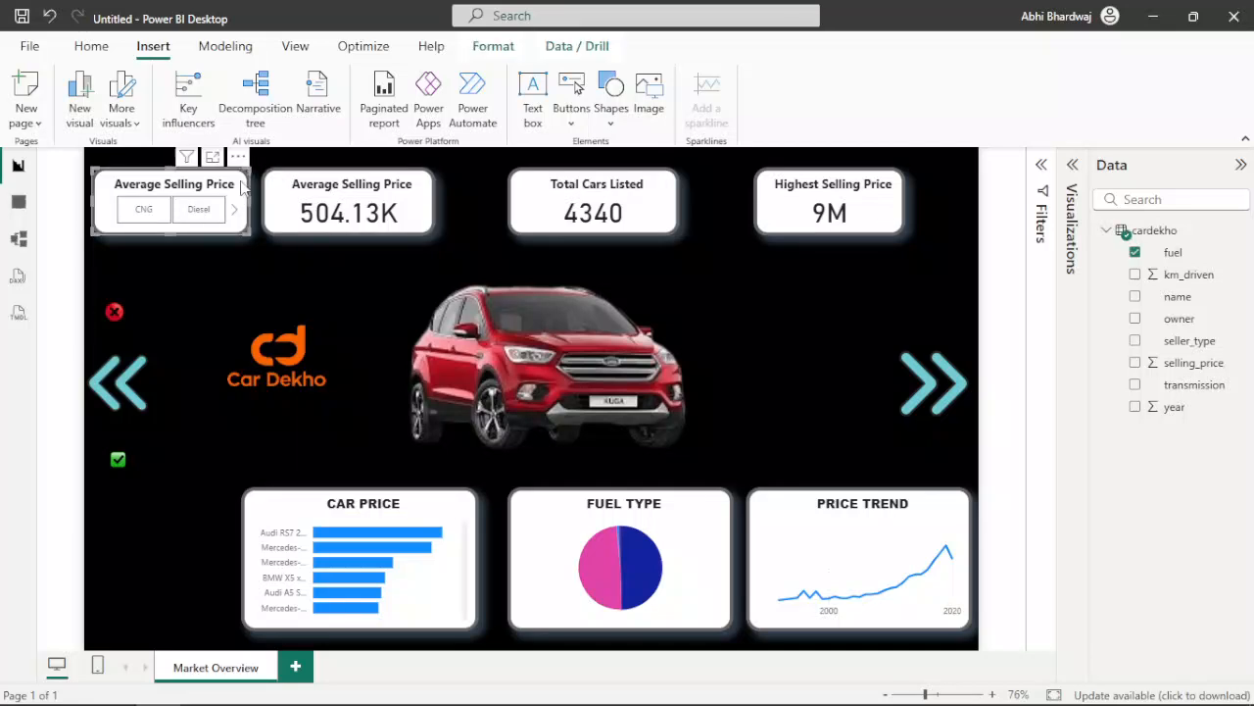
left_click(1074, 186)
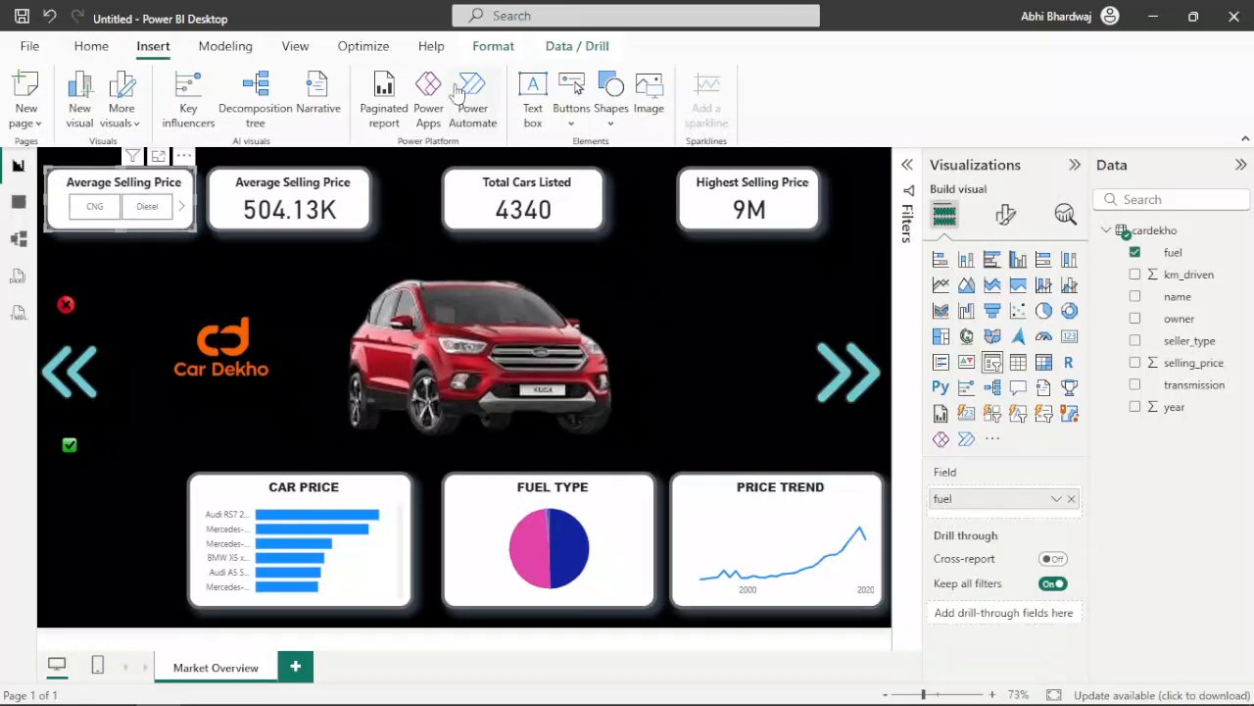
left_click(220, 48)
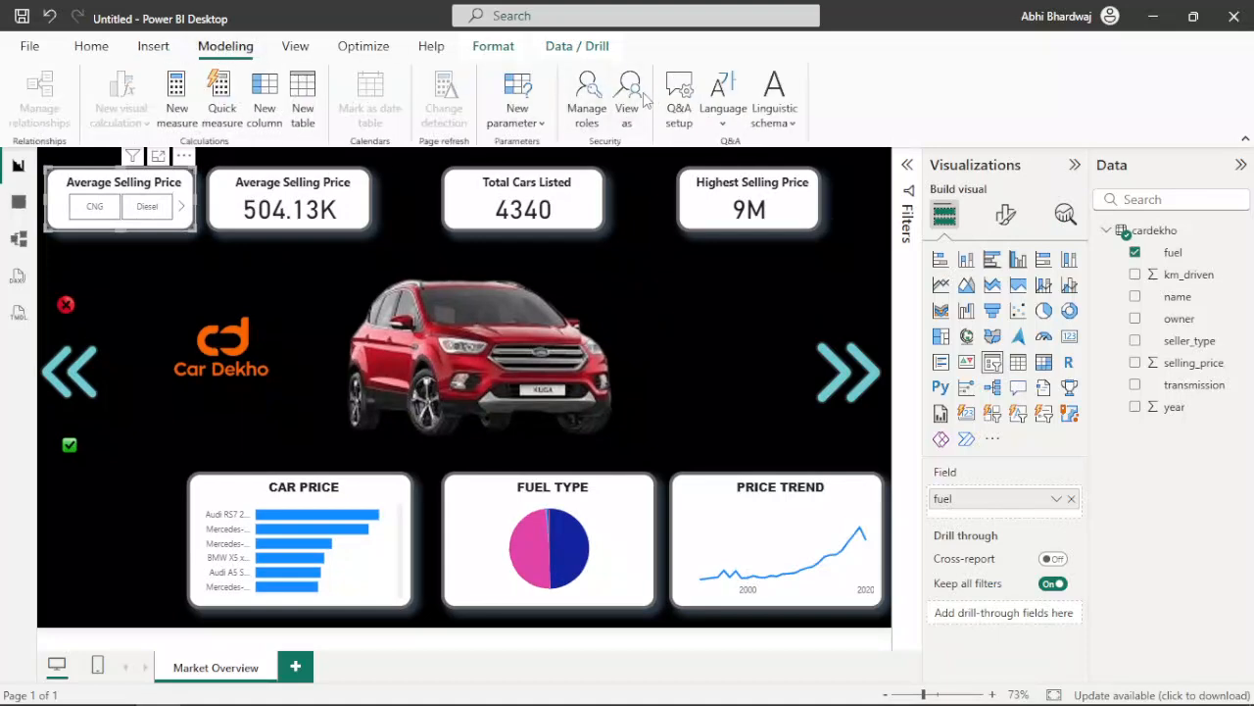
left_click(149, 46)
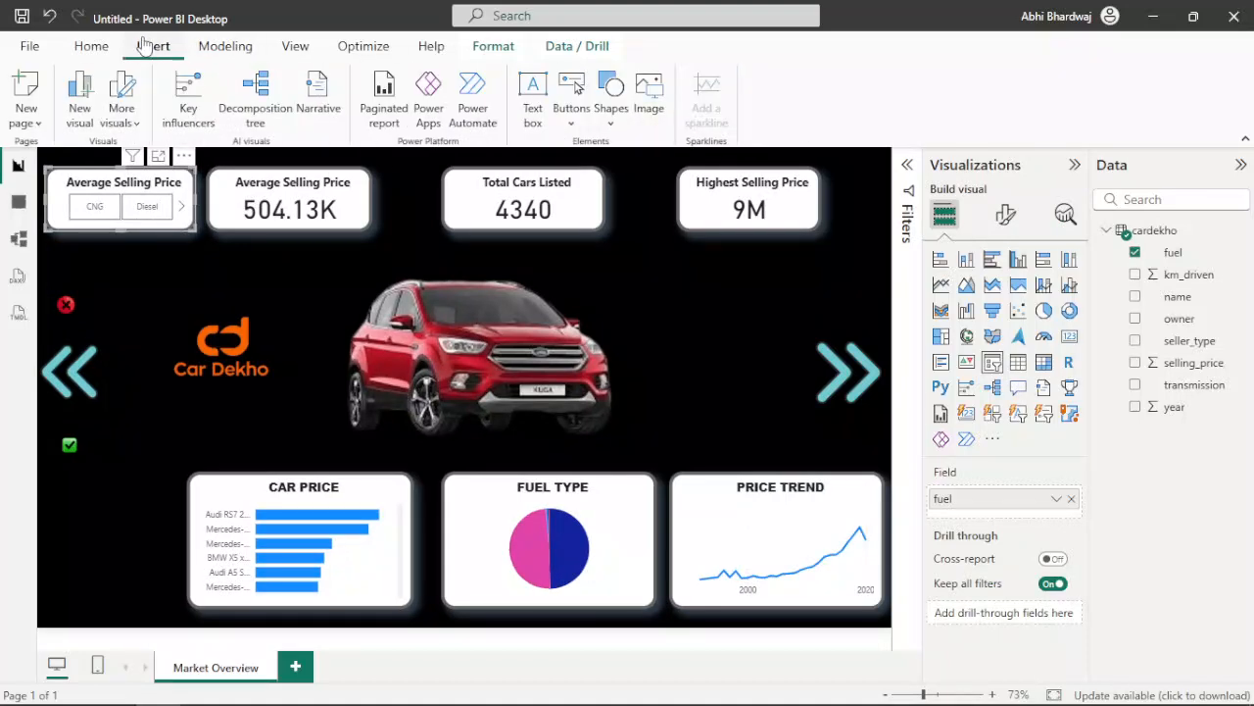
left_click(291, 46)
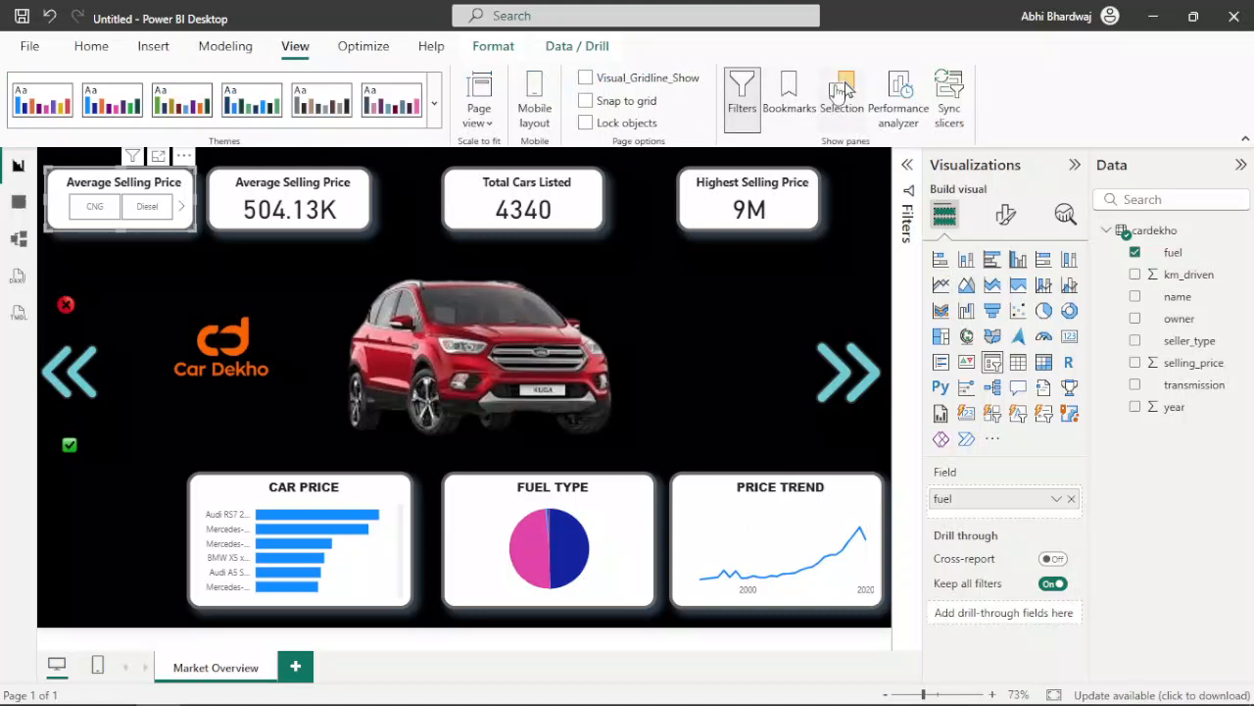
left_click(840, 91)
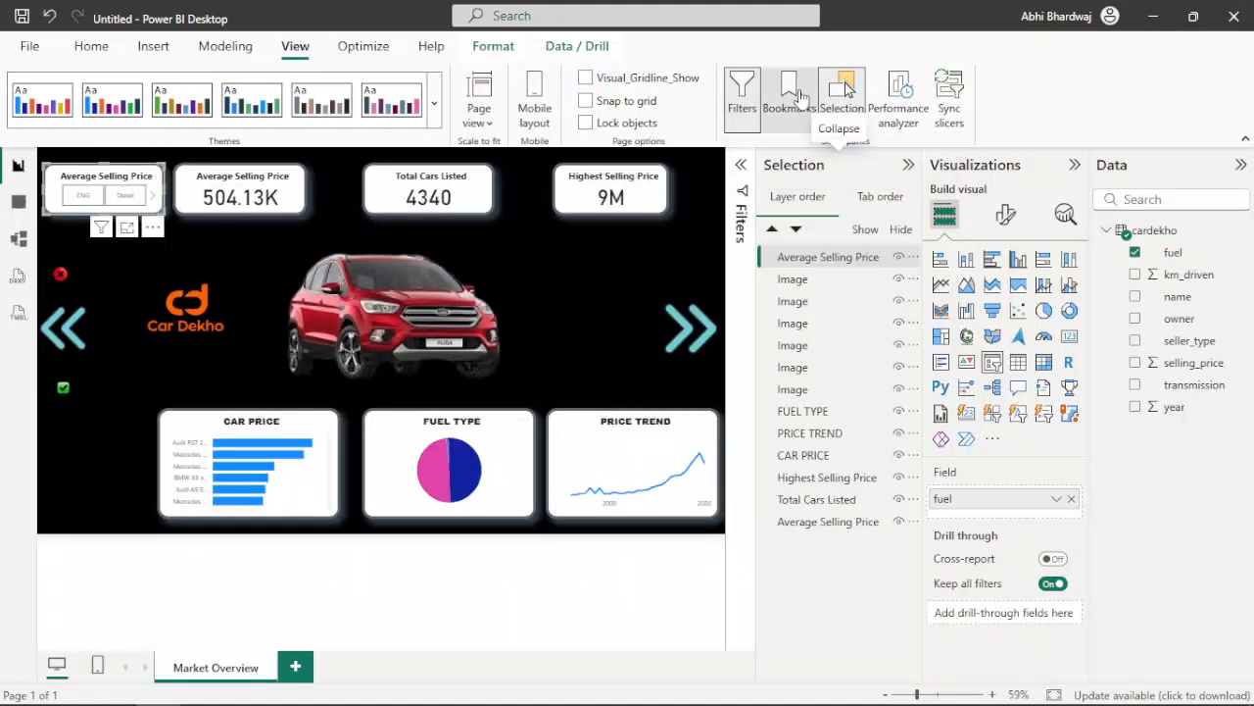
left_click(799, 95)
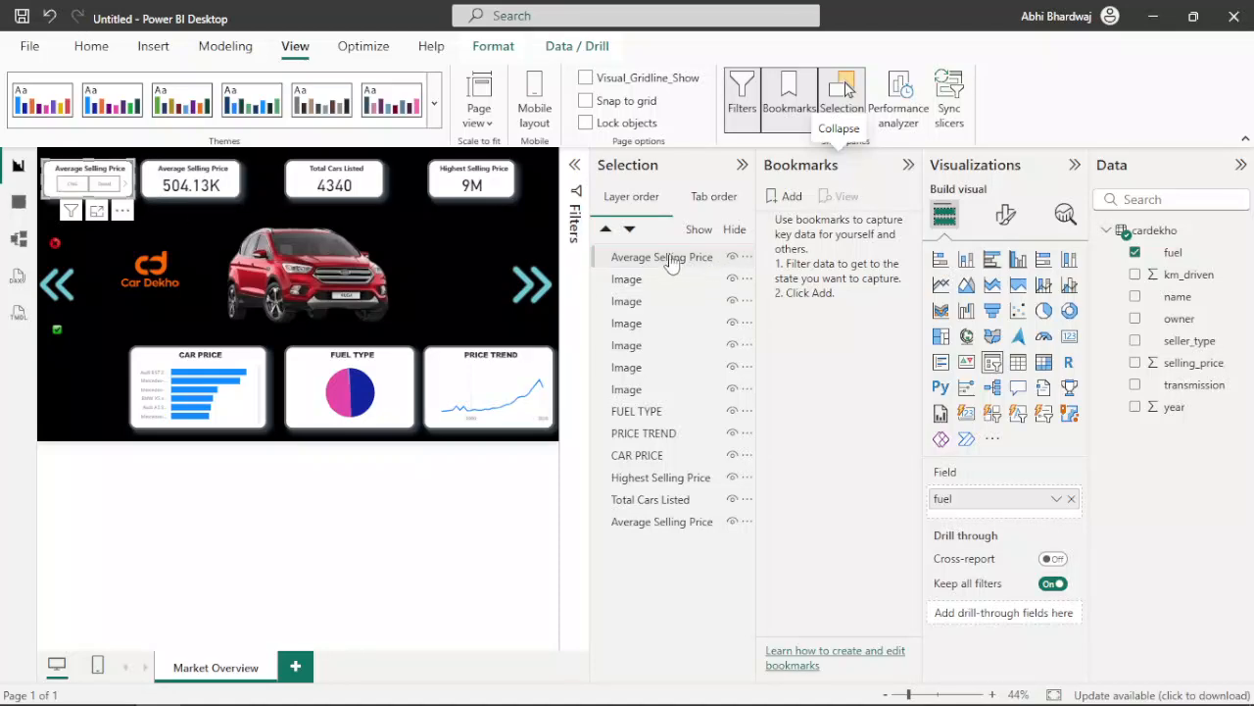
Step: Hide the fuel slicer and save that page state as a bookmark named Hide
left_click(732, 256)
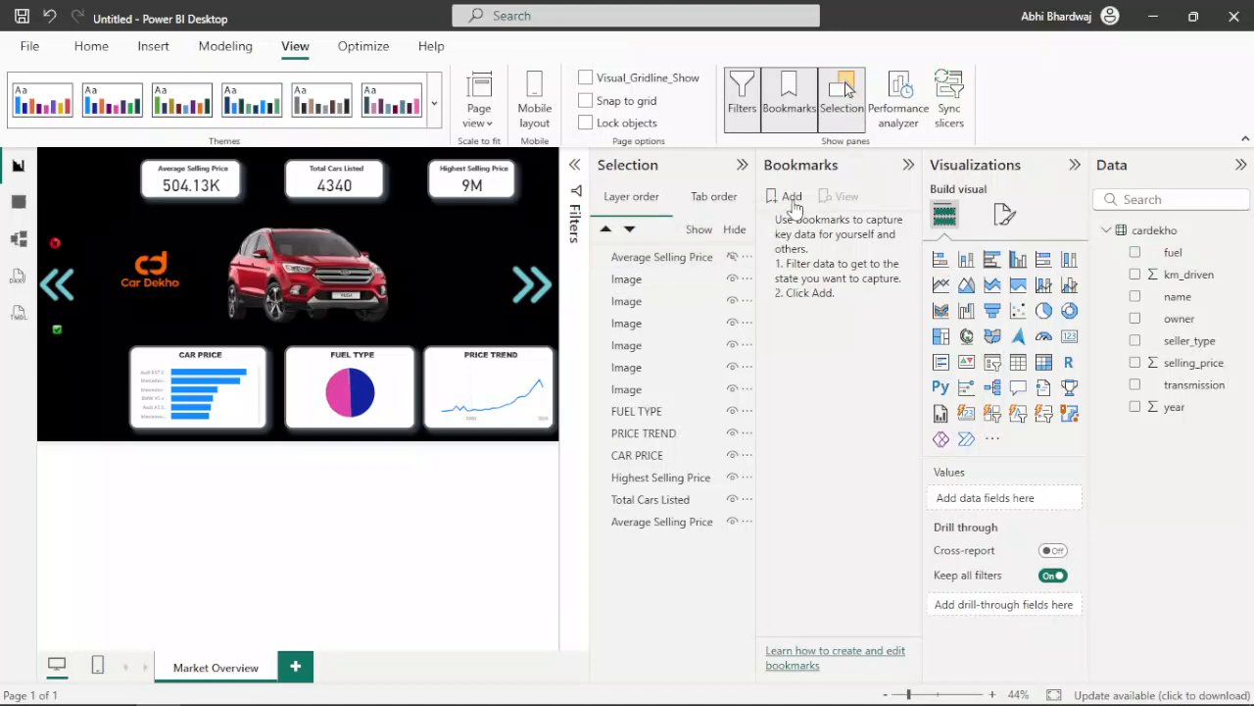
left_click(794, 198)
double_click(806, 227)
double_click(805, 225)
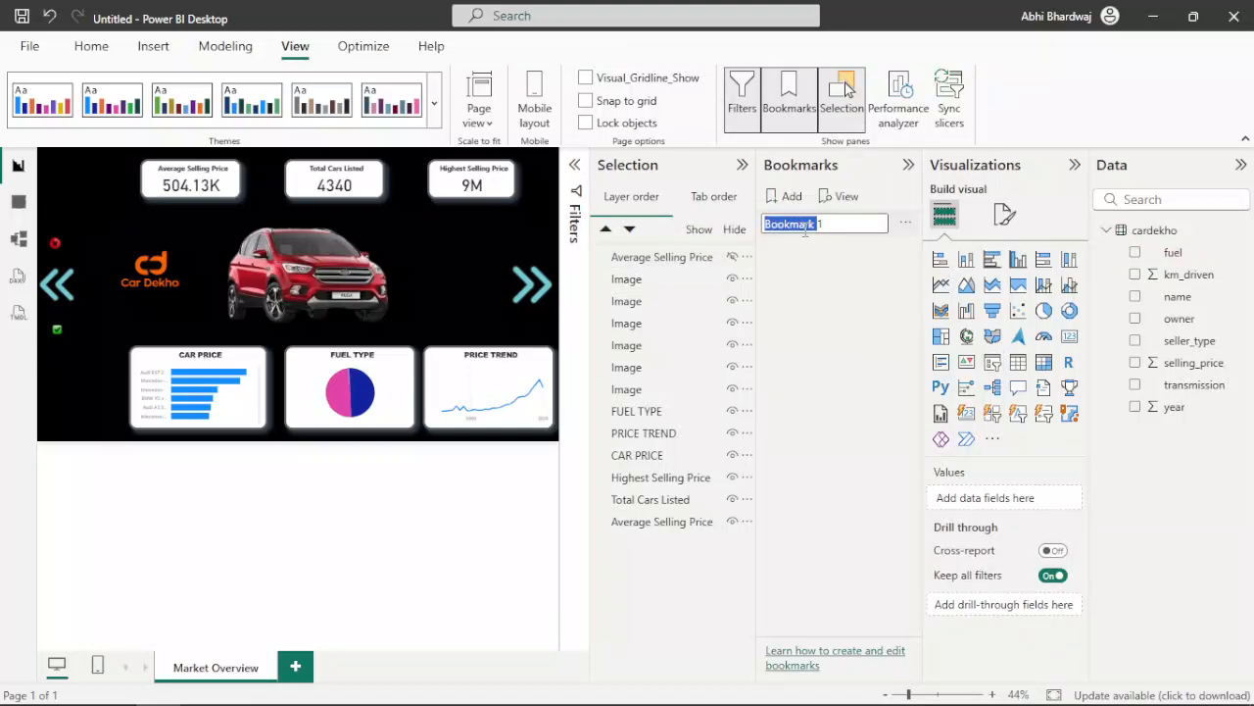
type("Hide")
key("Return")
Step: Add a second bookmark and name it Show
left_click(785, 196)
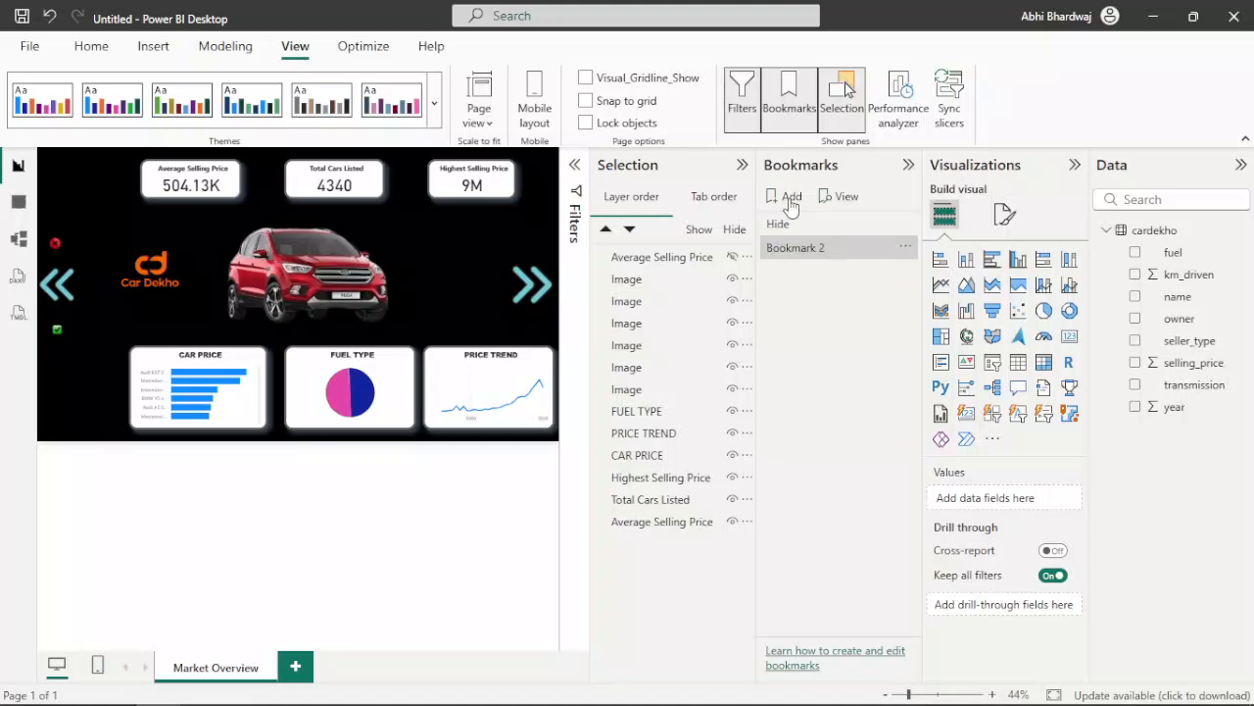
double_click(801, 249)
double_click(801, 249)
type("S")
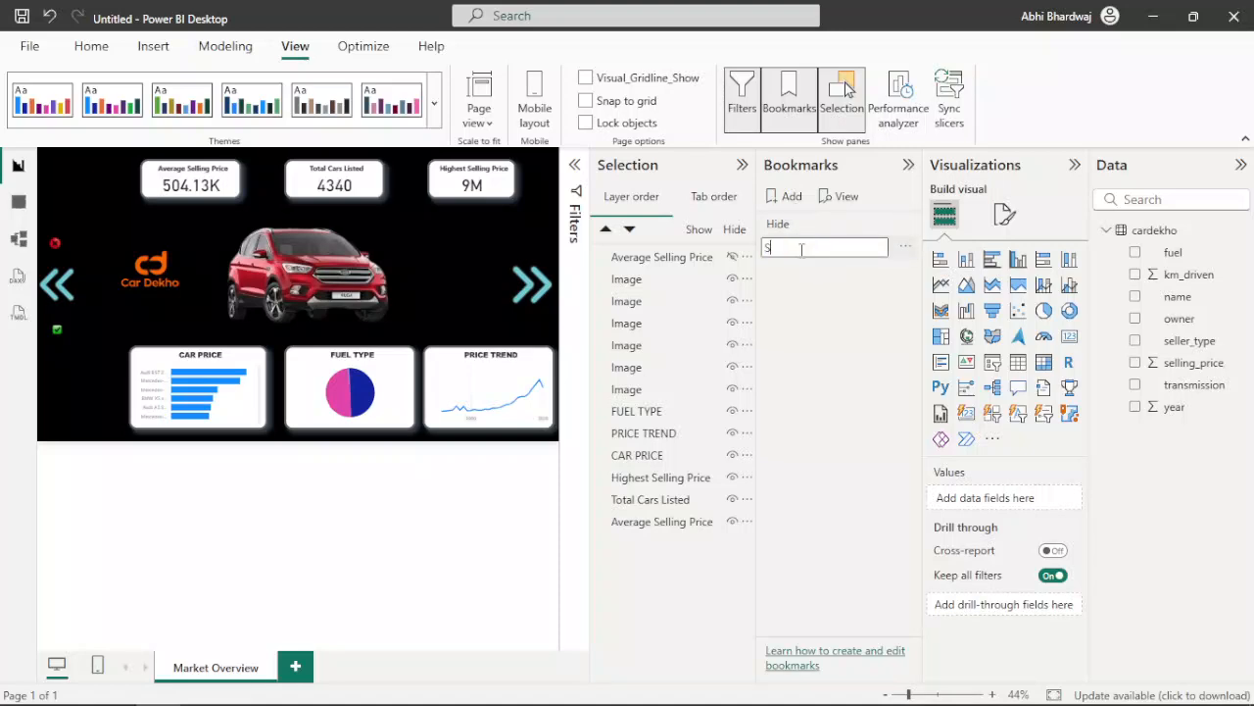
type("how")
key("Return")
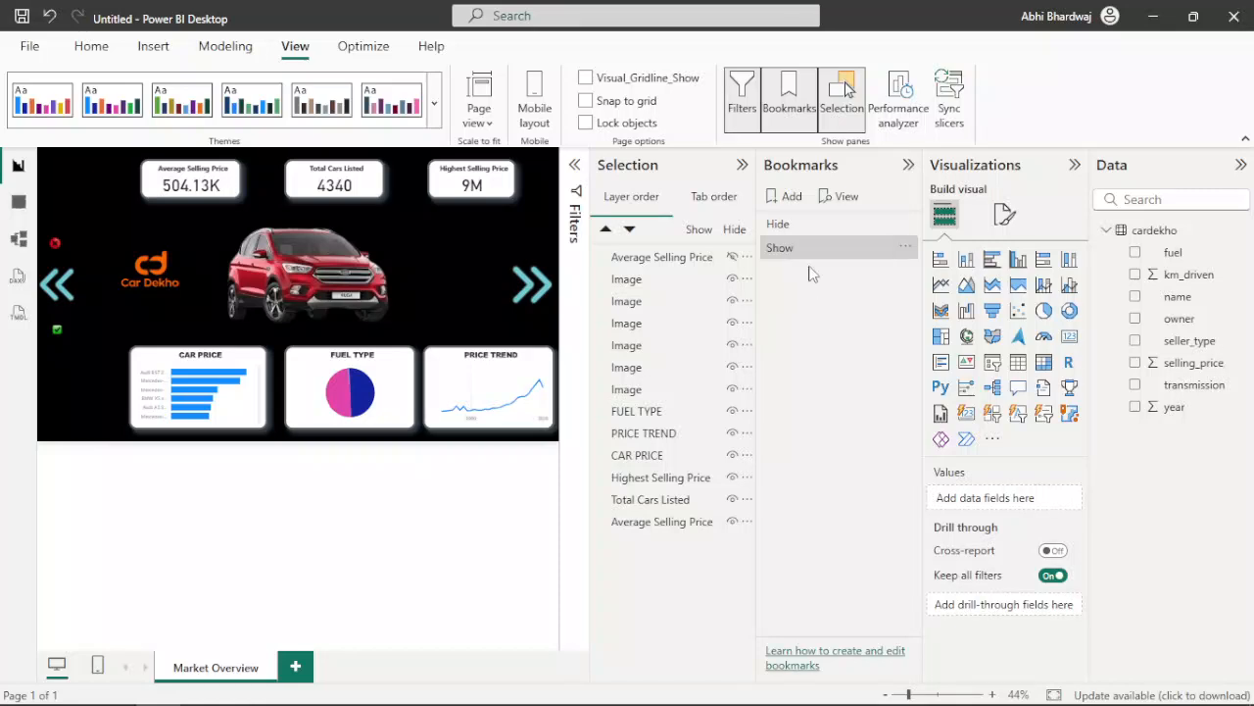
Step: Update the Hide bookmark with the fuel slicer hidden, and the Show bookmark with the slicer made visible
right_click(789, 224)
left_click(815, 233)
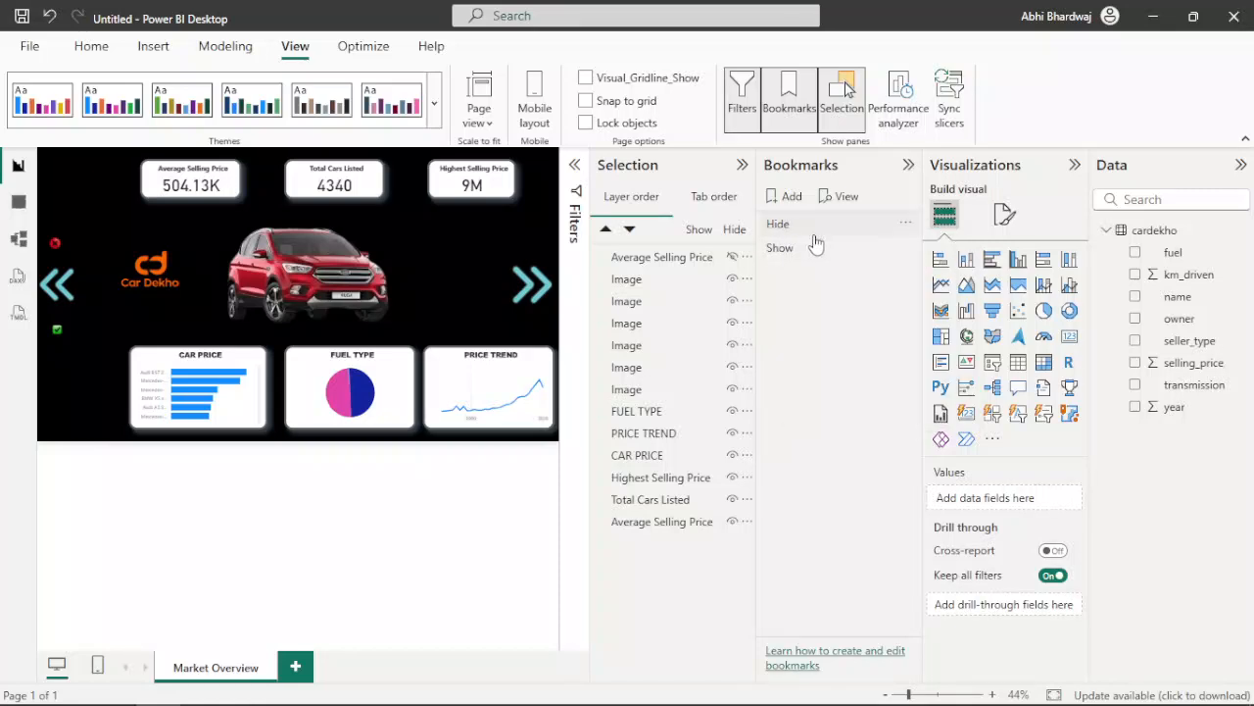
left_click(780, 249)
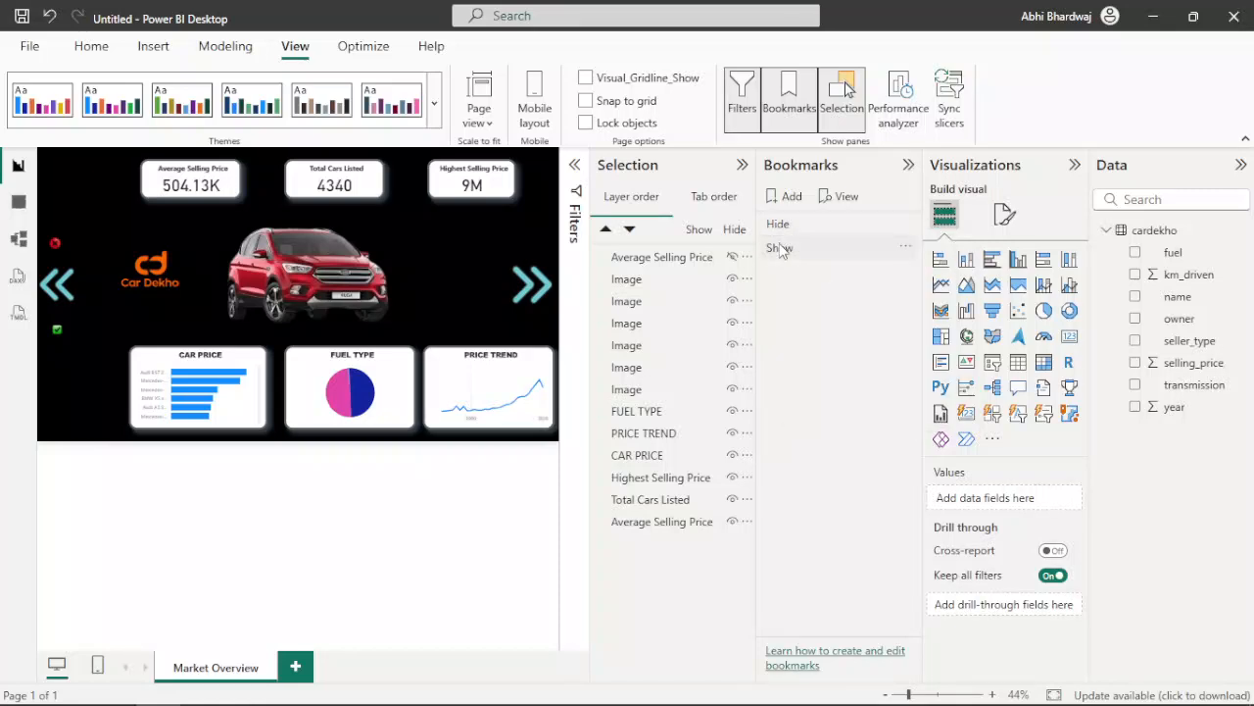
left_click(731, 257)
right_click(779, 253)
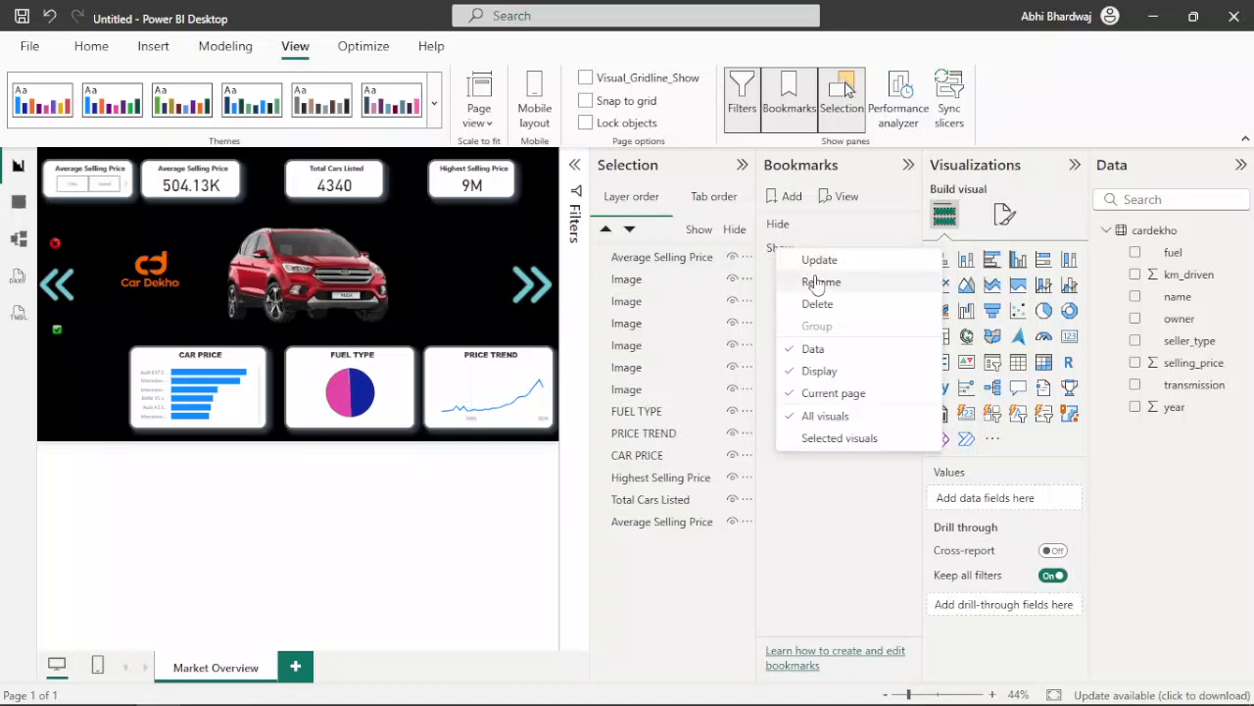
left_click(799, 258)
Step: Test the Hide and Show bookmarks by switching between them, ending on Show
left_click(782, 229)
left_click(786, 248)
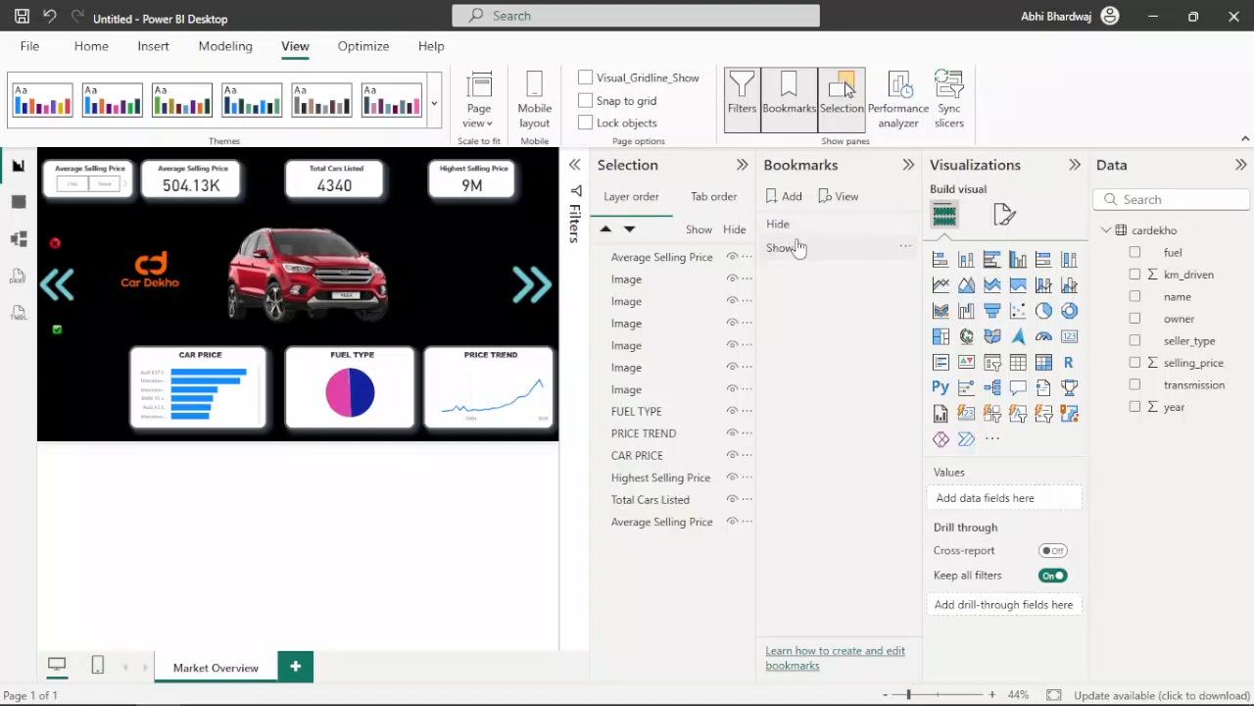
left_click(782, 228)
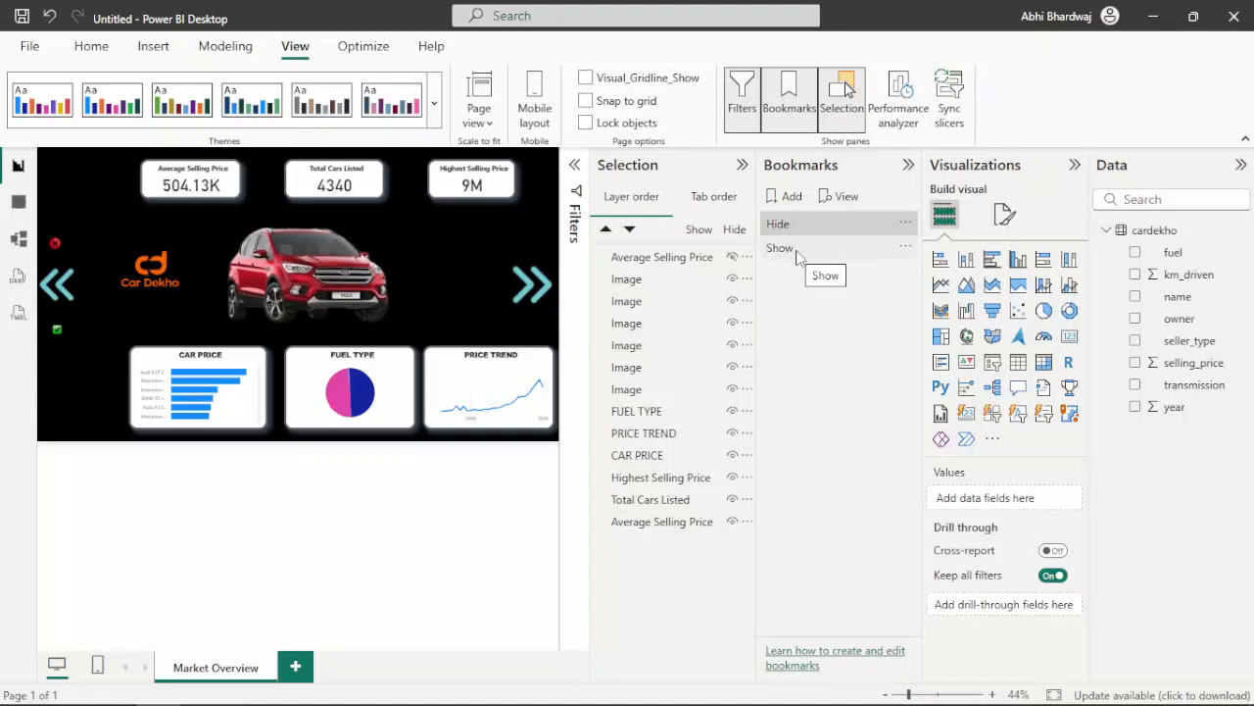
left_click(797, 253)
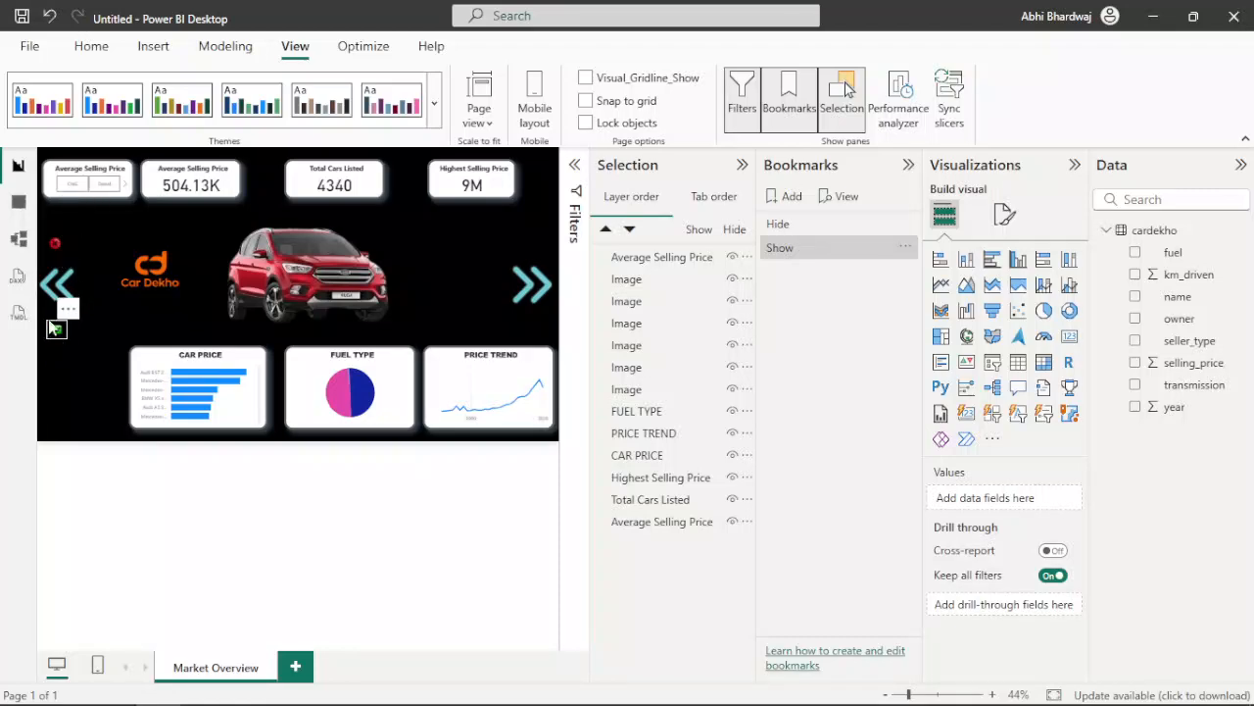
Step: Turn on the cross icon's action, set its type to Bookmark and assign the Hide bookmark
left_click(55, 244)
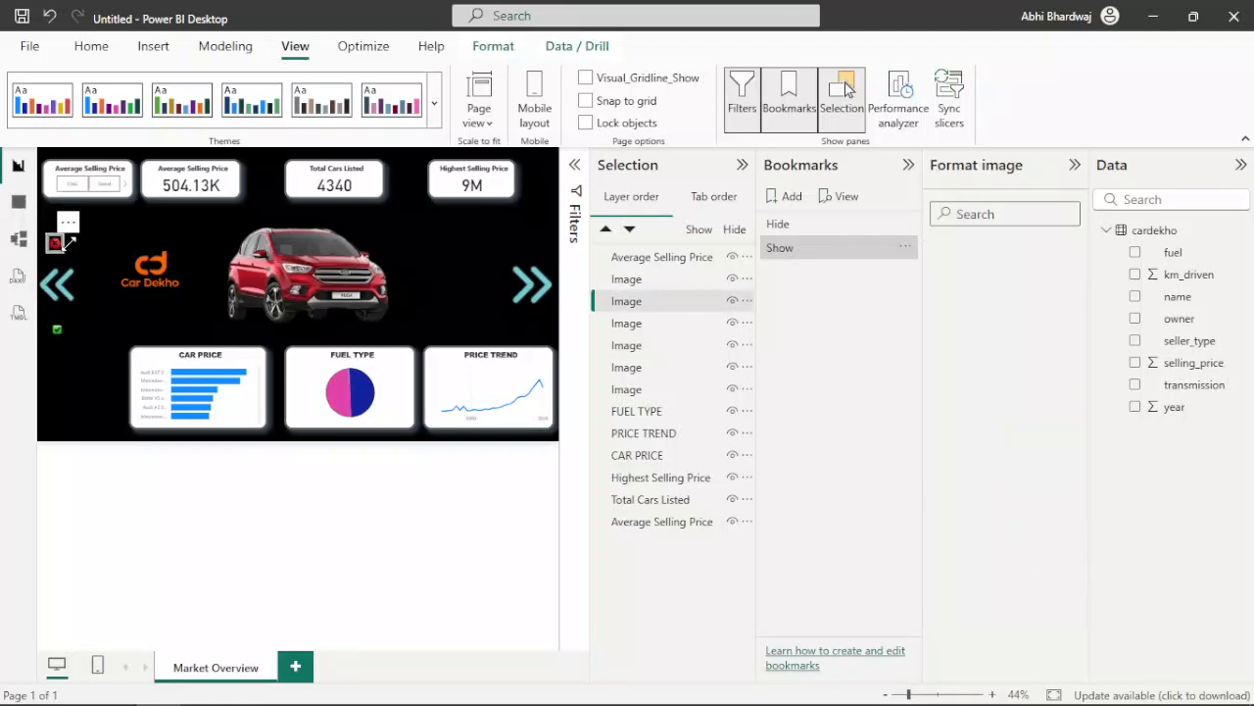
left_click(1066, 335)
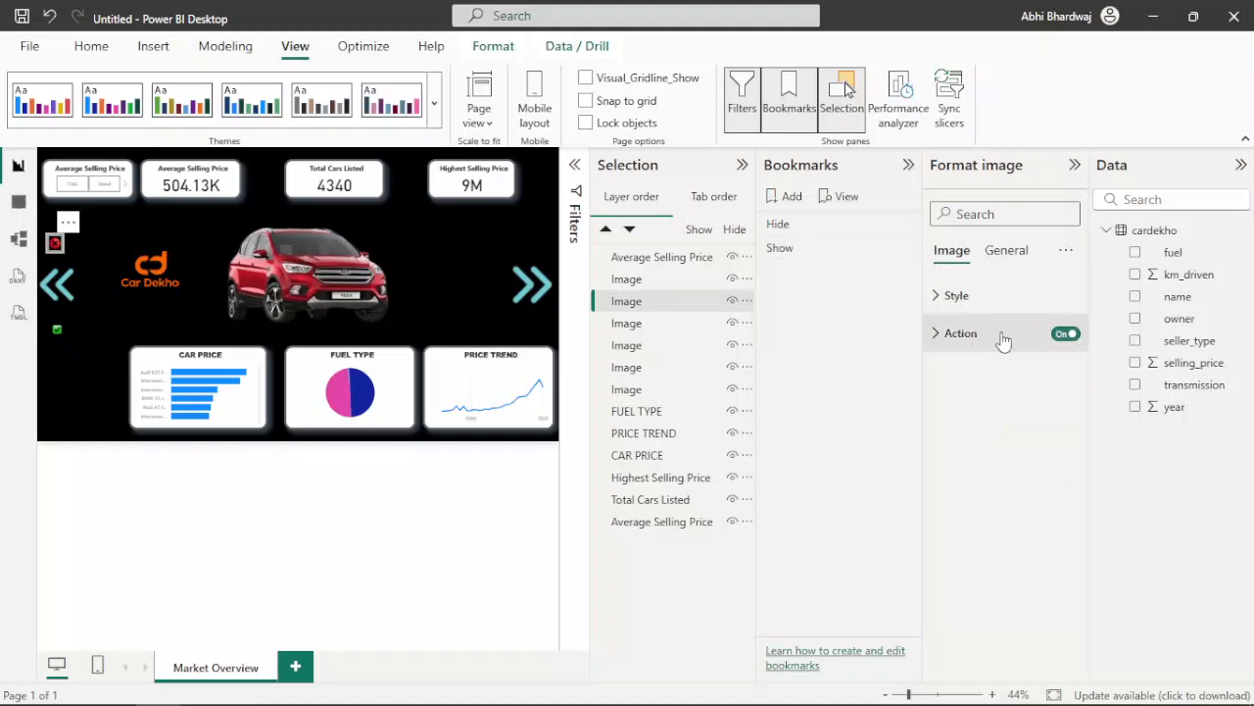
left_click(994, 335)
left_click(998, 425)
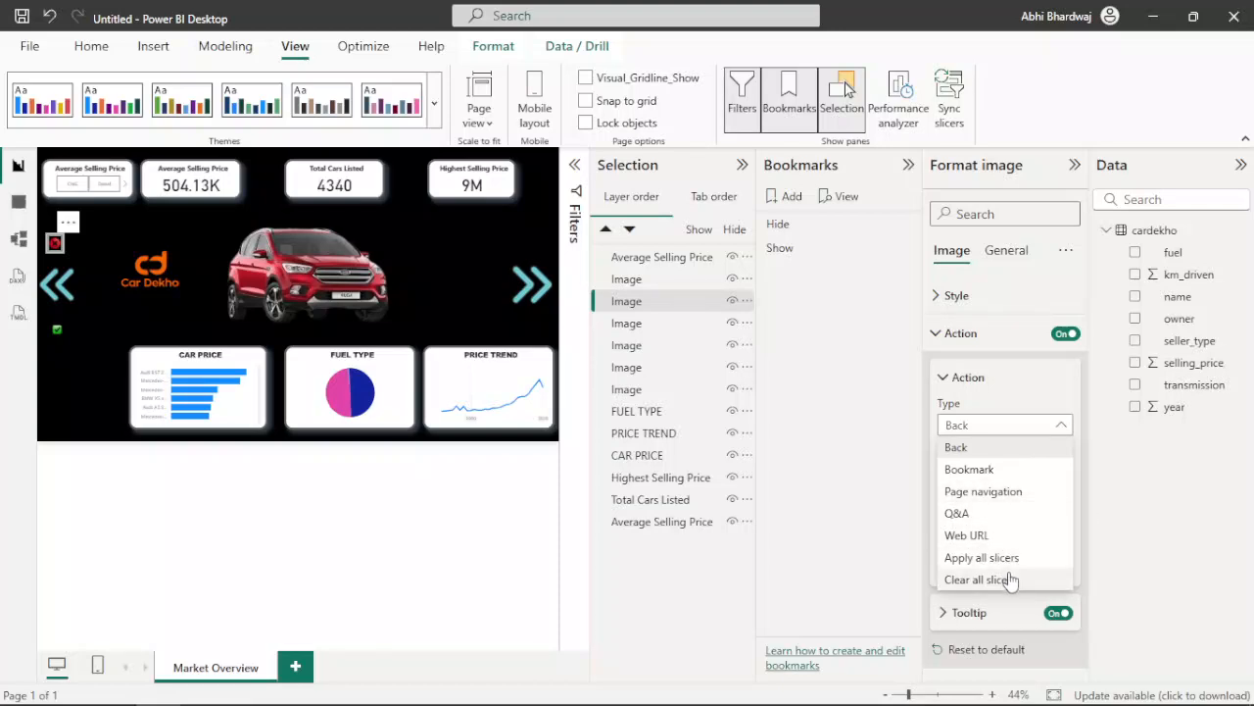
left_click(980, 469)
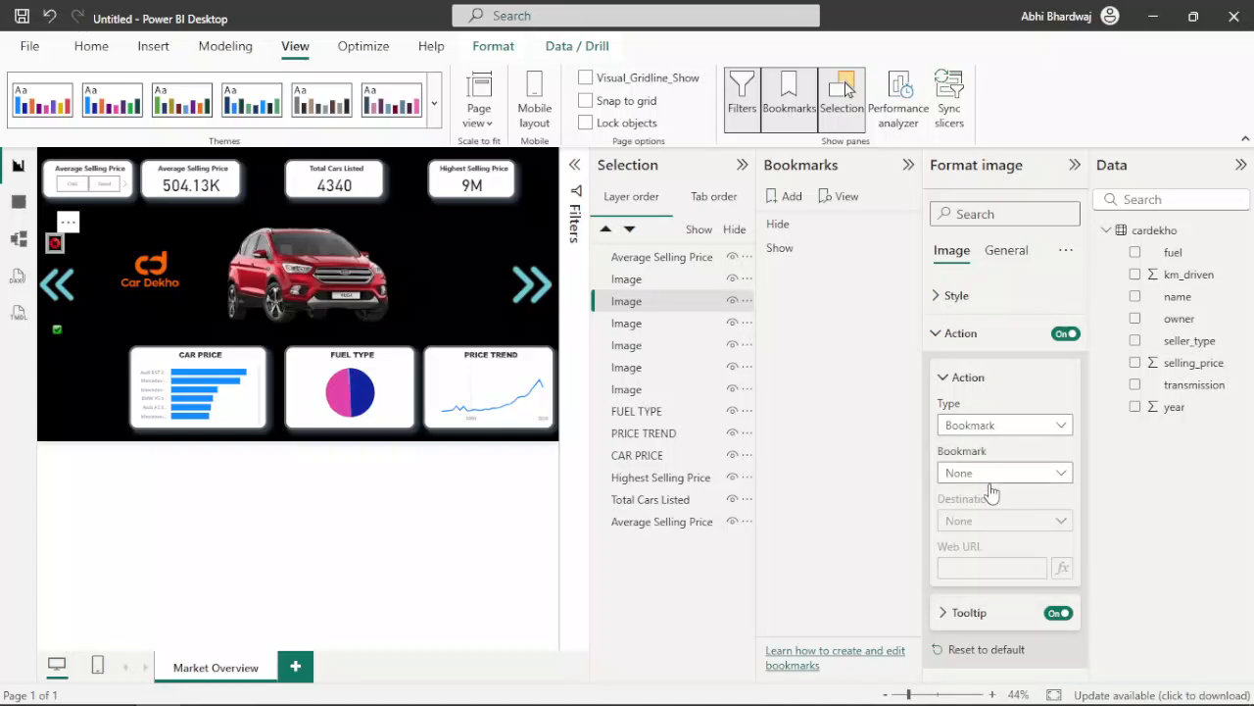
left_click(977, 475)
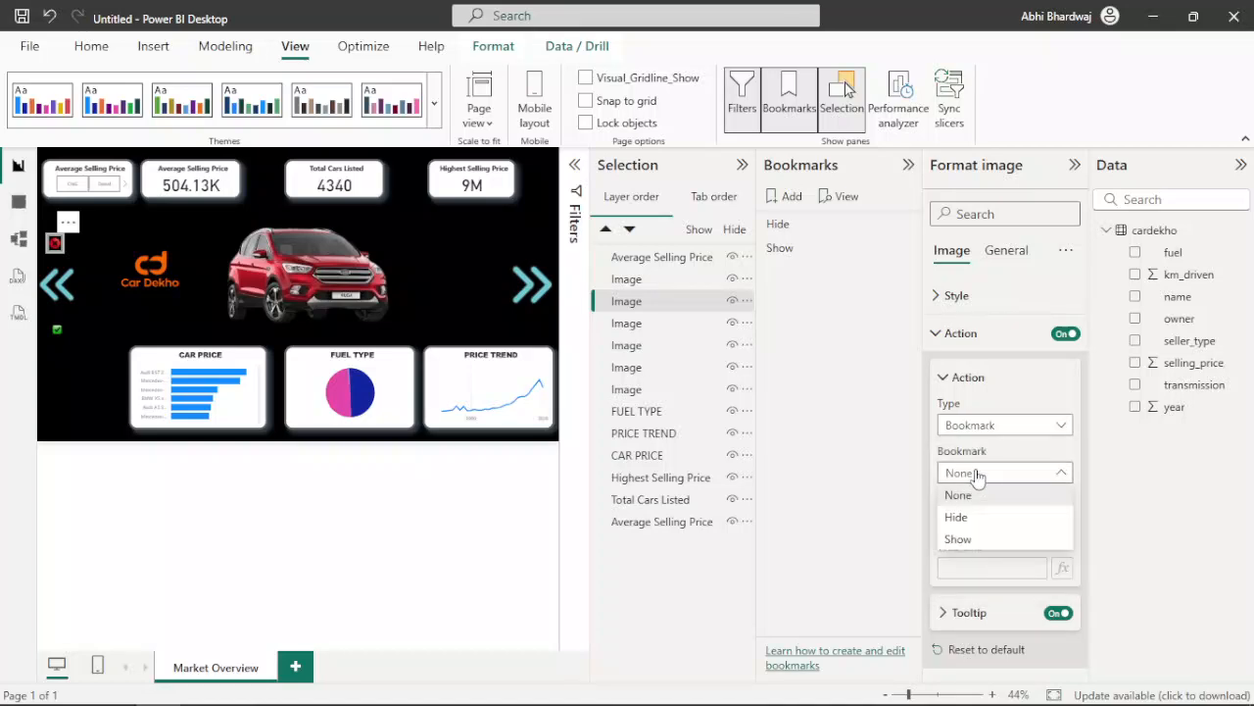
left_click(1006, 517)
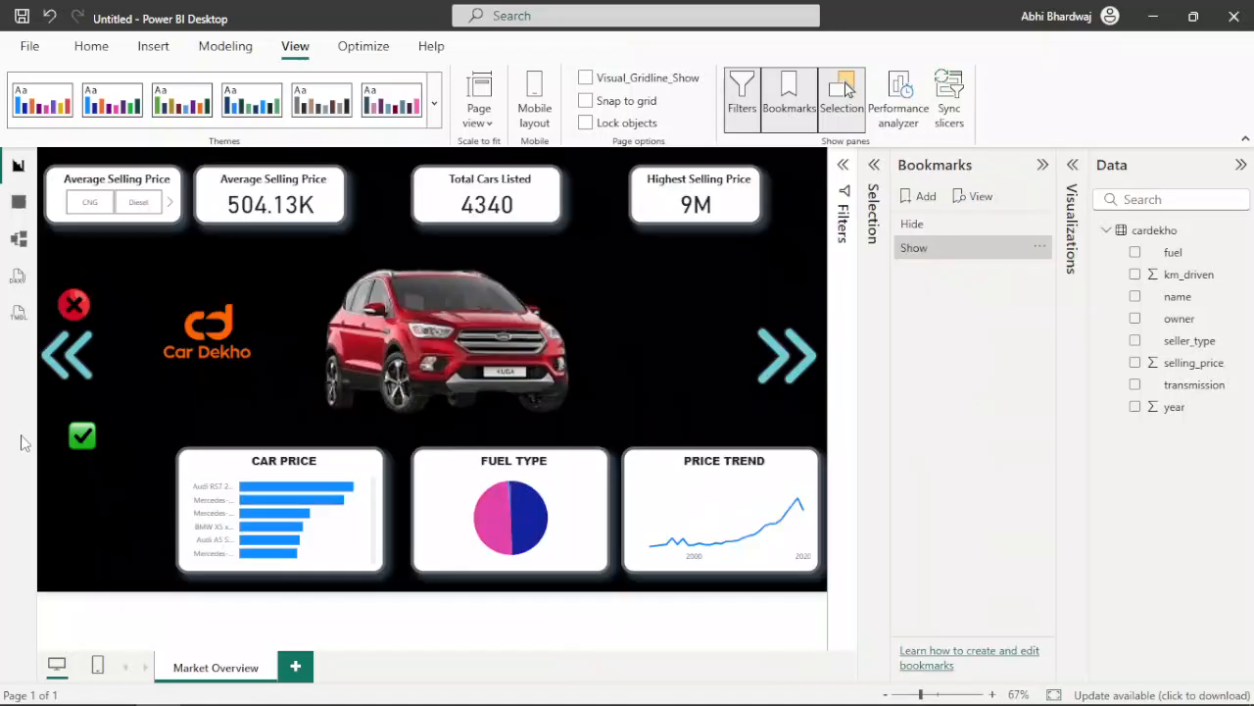
Step: Place the cross and check icons side by side beneath the fuel slicer and shift the Car Dekho logo slightly right
left_click_drag(92, 445, 79, 445)
left_click_drag(68, 292, 59, 264)
left_click(66, 437)
left_click_drag(65, 437, 126, 276)
left_click_drag(193, 348, 217, 367)
left_click(106, 451)
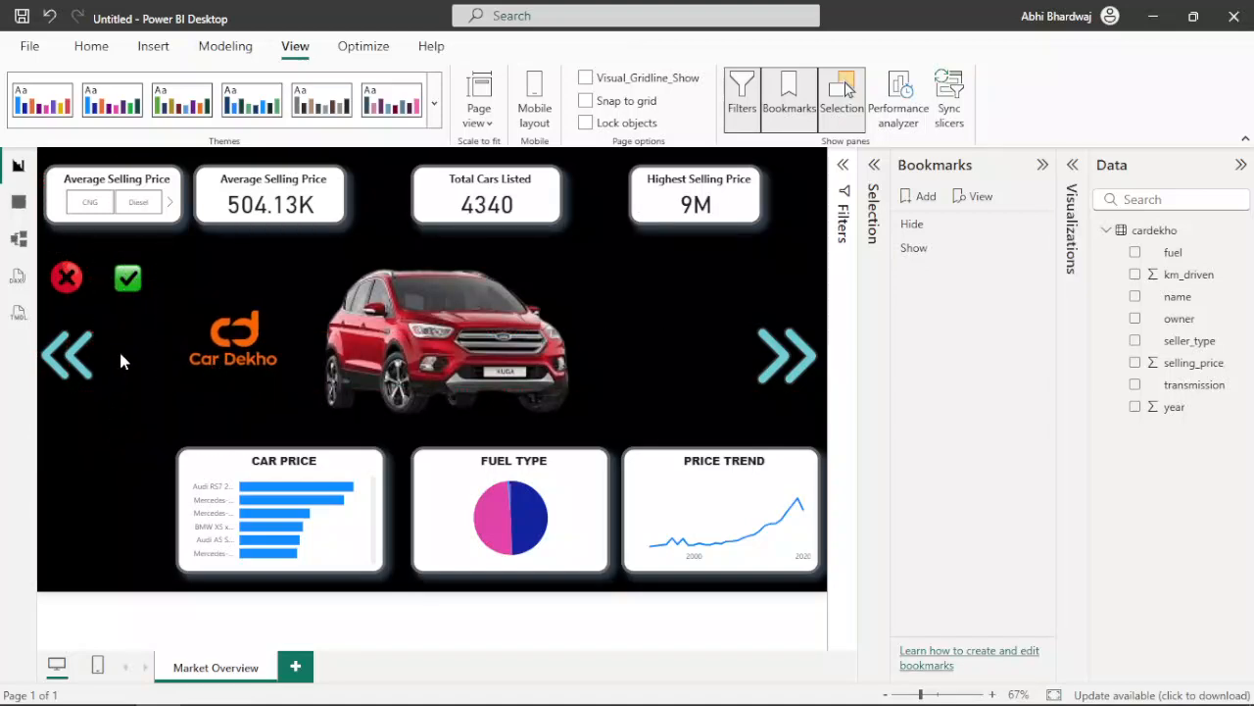
Step: Test both icon actions by hiding the fuel slicer with the cross and showing it with the check
left_click(69, 284, "ctrl")
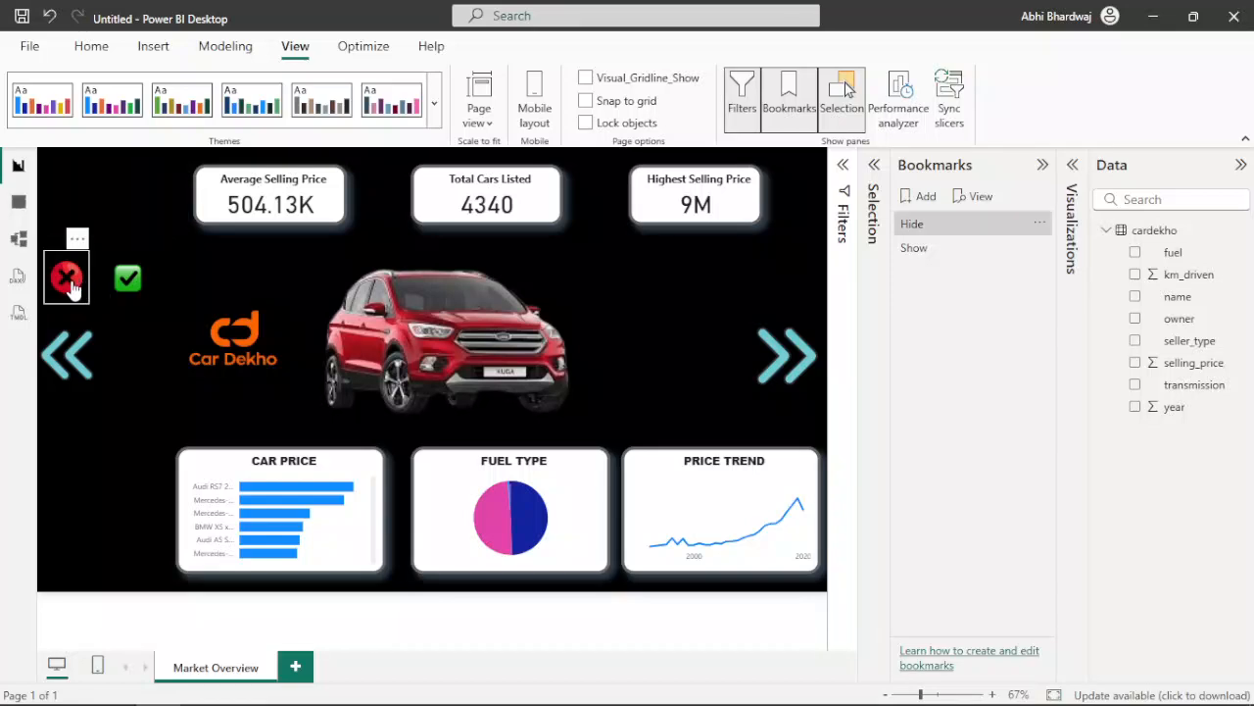
left_click(130, 280)
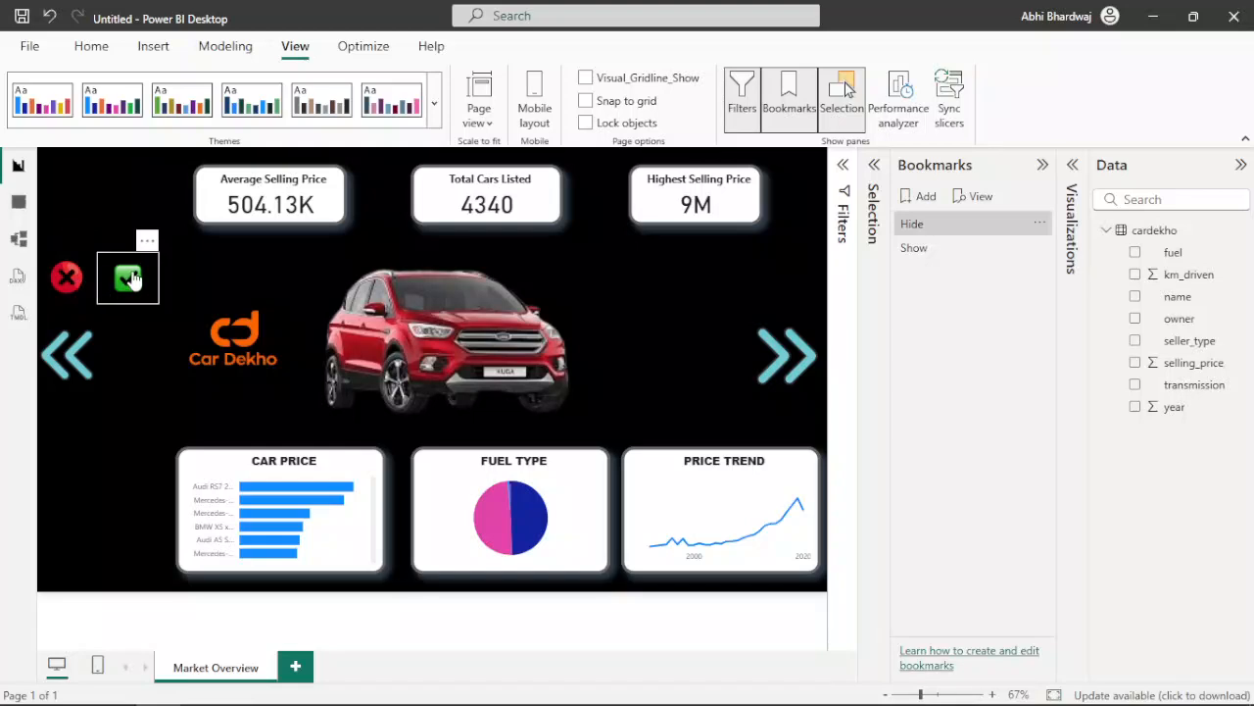
left_click(131, 281, "ctrl")
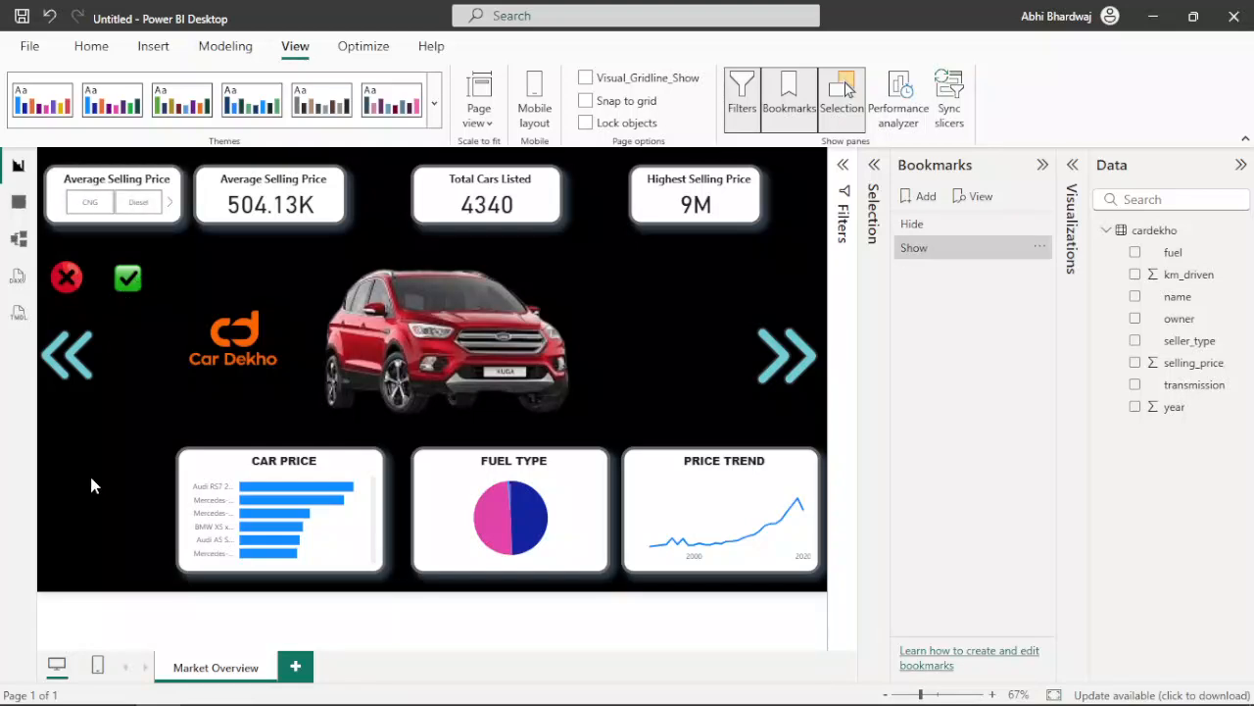
Step: Hide the slicer with the cross icon, then place the check icon in the slicer's spot and the cross directly below it
left_click(77, 294, "ctrl")
left_click_drag(77, 294, 73, 205)
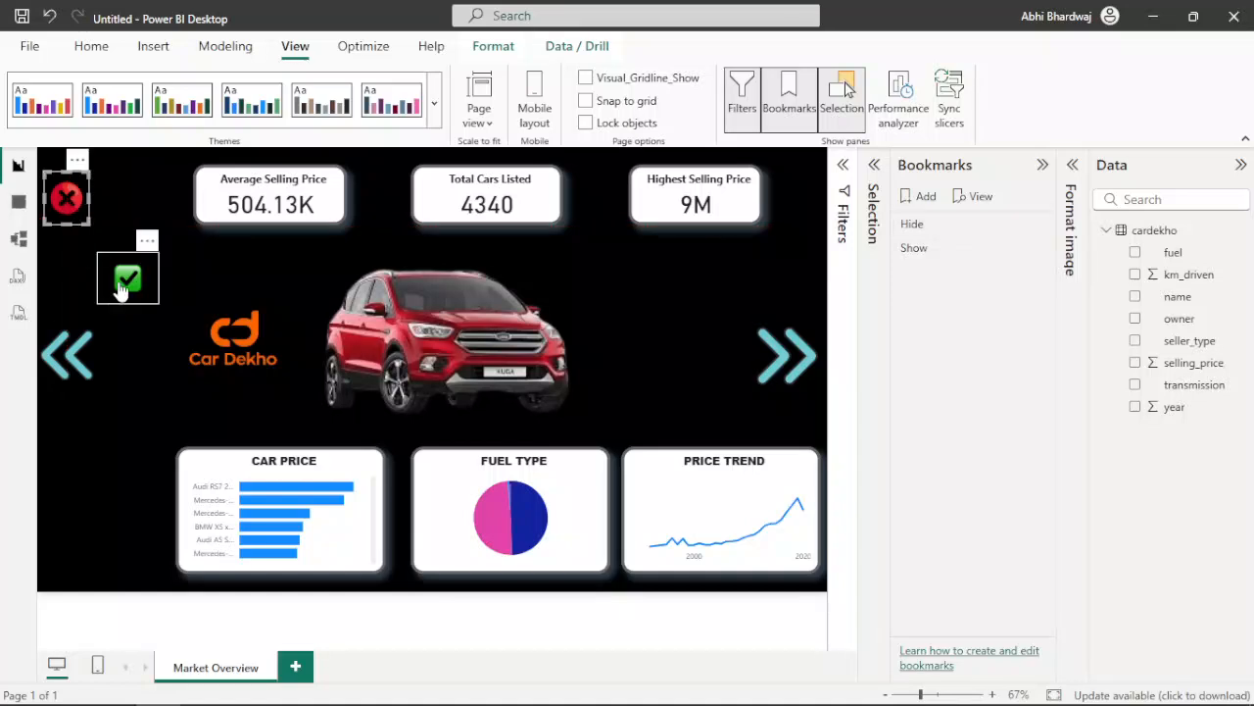
mouse_move(120, 289)
left_mouse_down()
mouse_move(119, 211)
mouse_move(94, 275)
mouse_move(118, 281)
left_mouse_up()
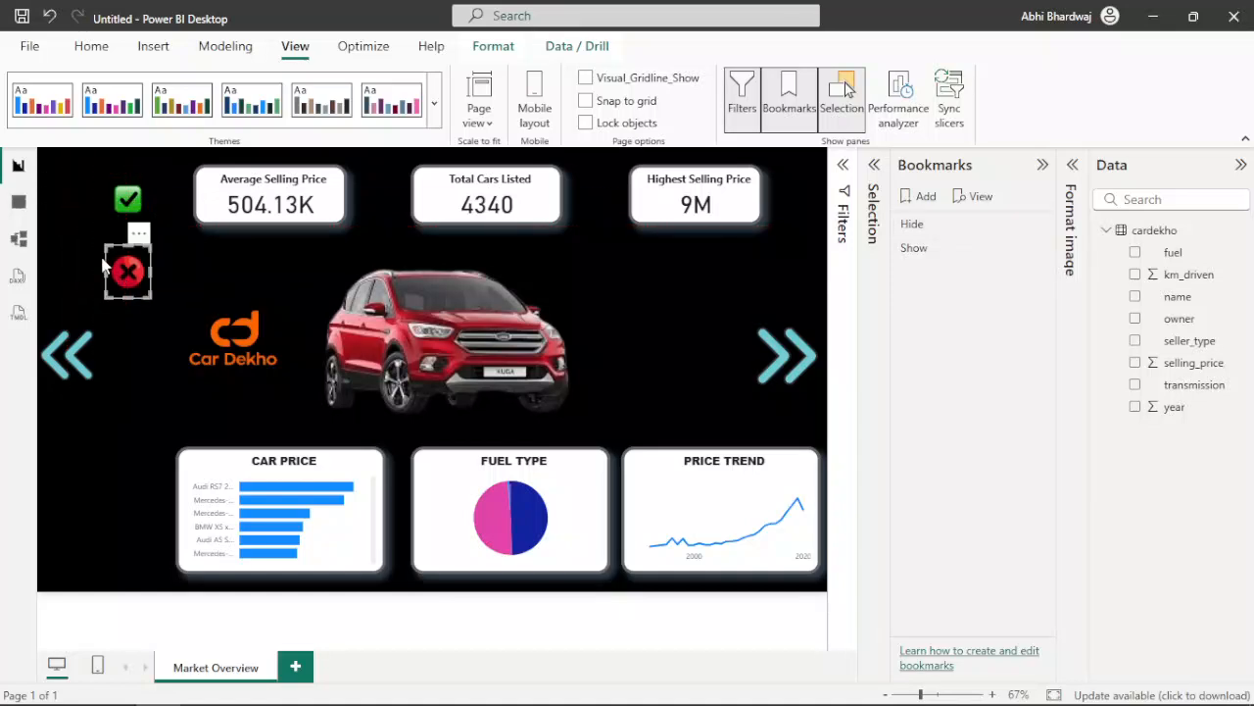
Step: Test the repositioned check and cross icons by toggling the fuel slicer repeatedly, ending with the slicer shown
left_click(124, 212, "ctrl")
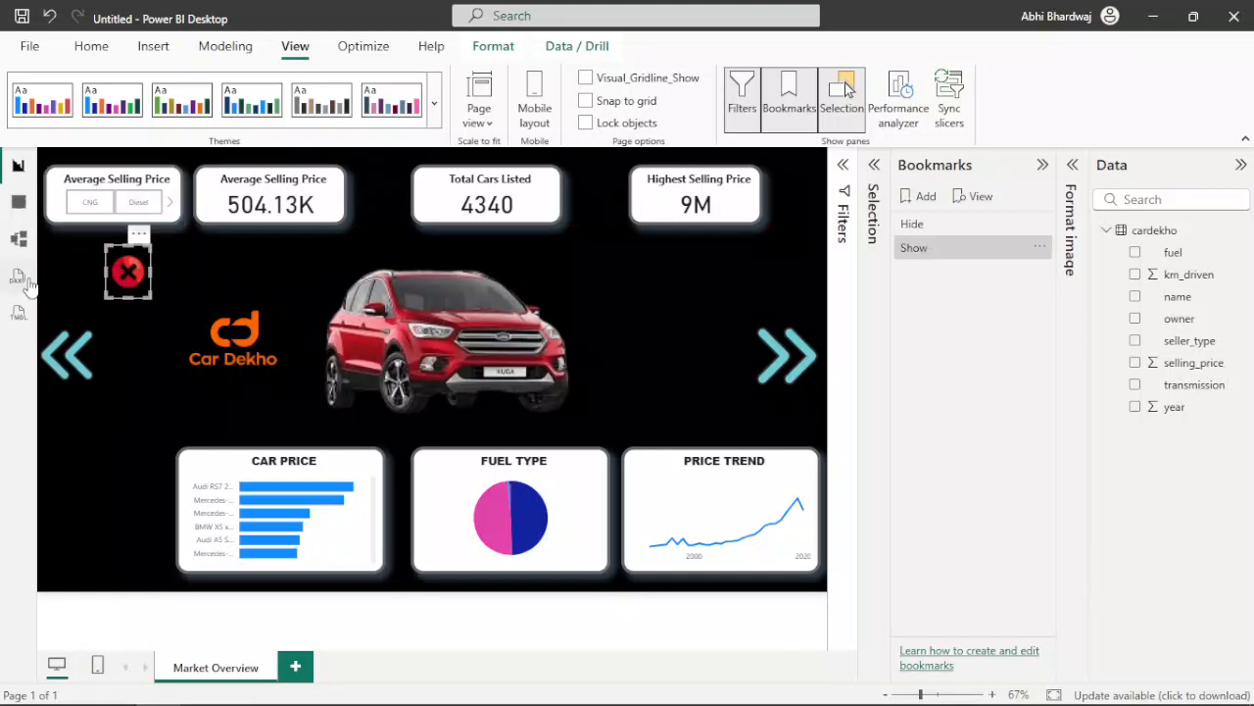
left_click(126, 278, "ctrl")
left_click(117, 201)
left_click(132, 201, "ctrl")
left_click(124, 275, "ctrl")
left_click(116, 212)
left_click(116, 211, "ctrl")
left_click(108, 452)
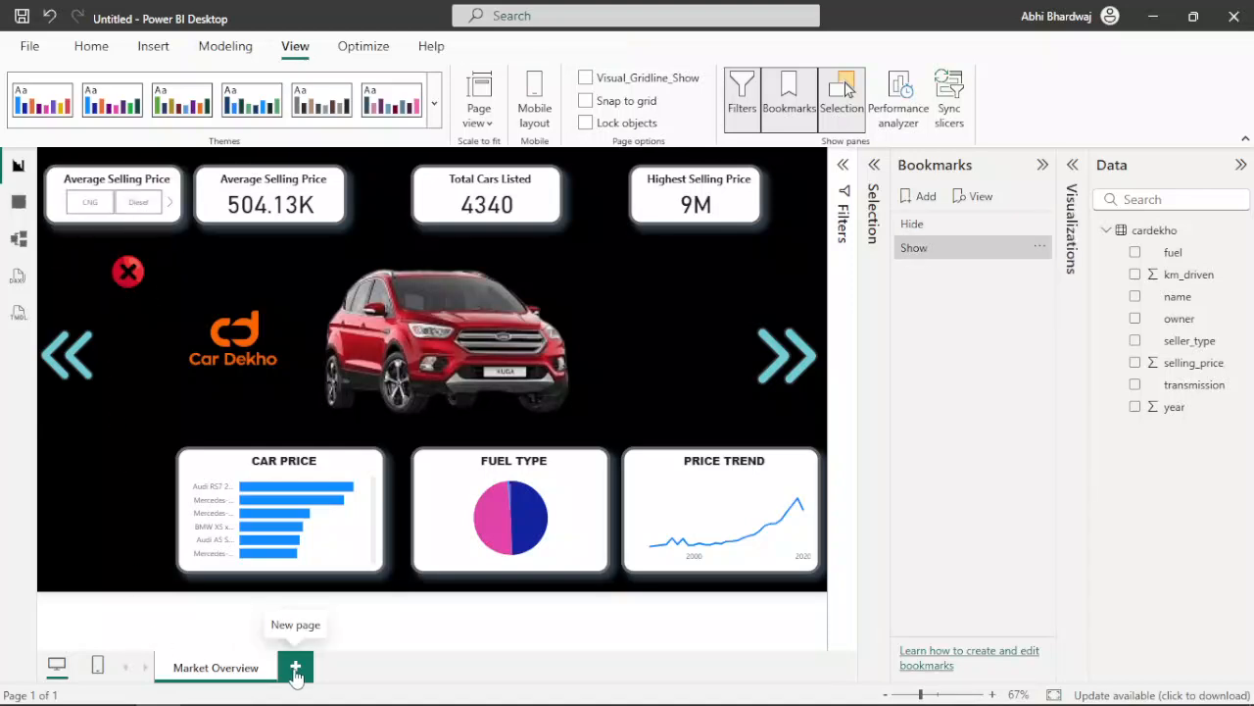
Step: Duplicate the Market Overview page and rename the copy Car Performance Analysis
right_click(253, 674)
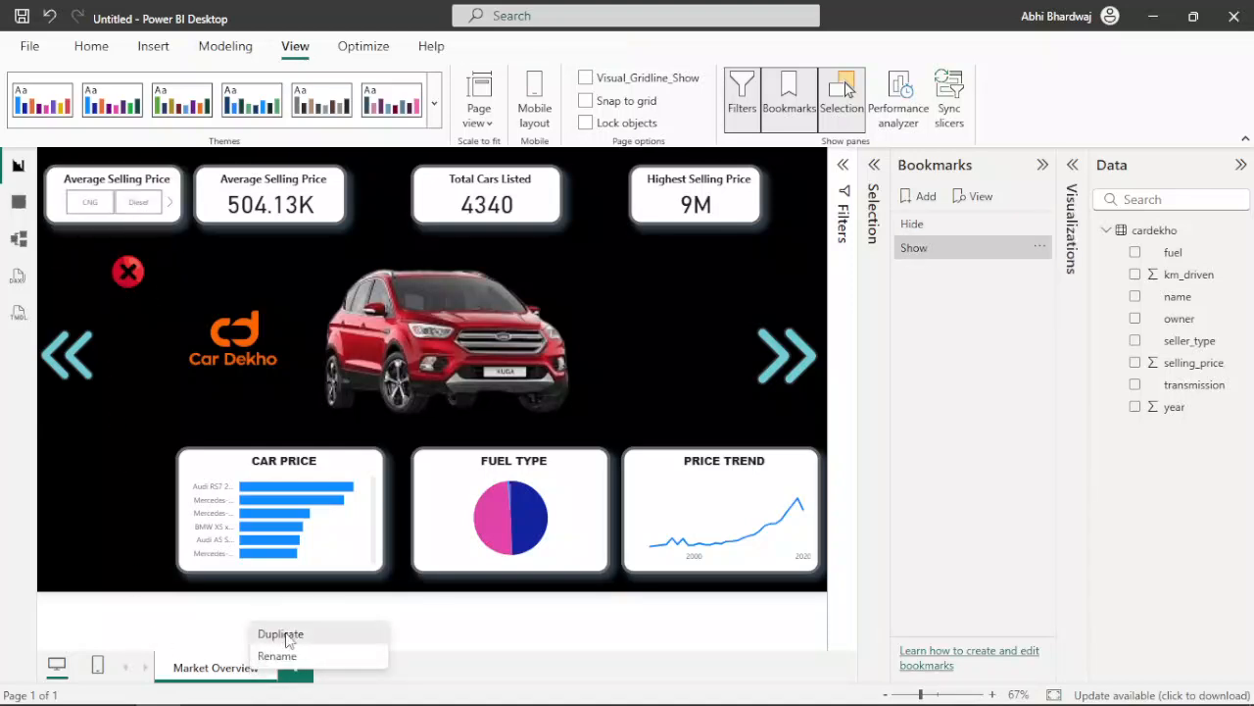
left_click(281, 635)
double_click(331, 672)
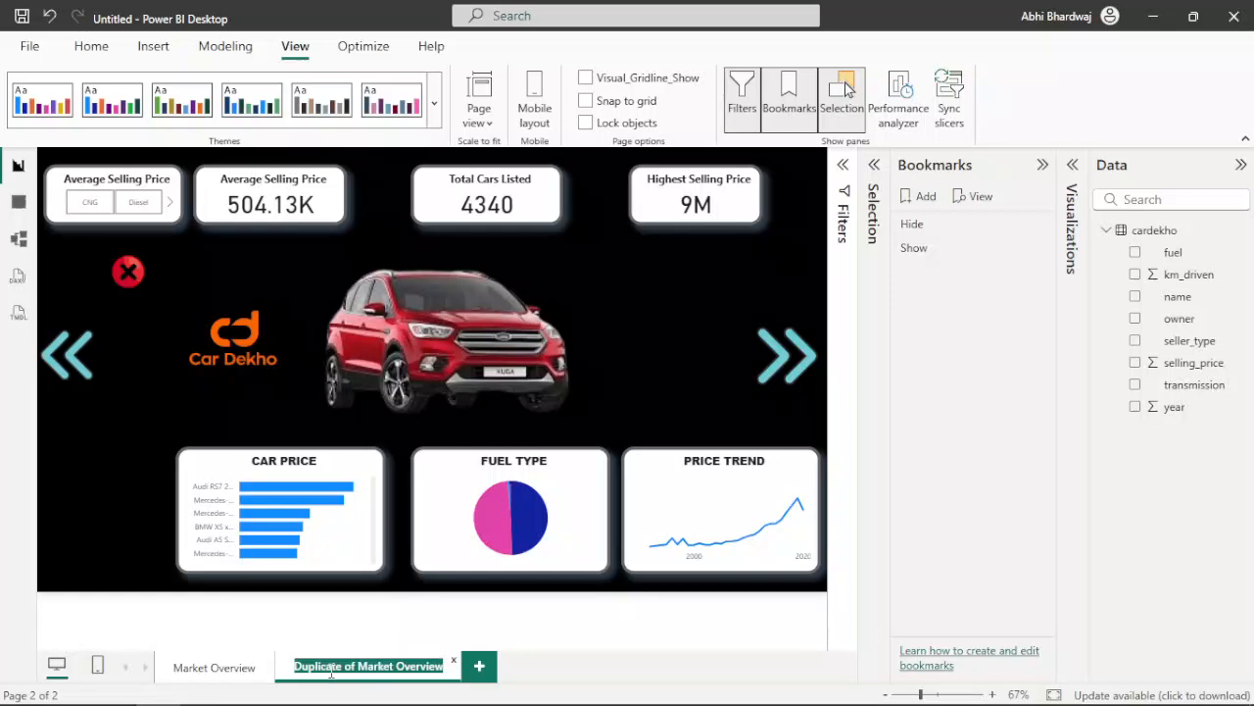
type("C")
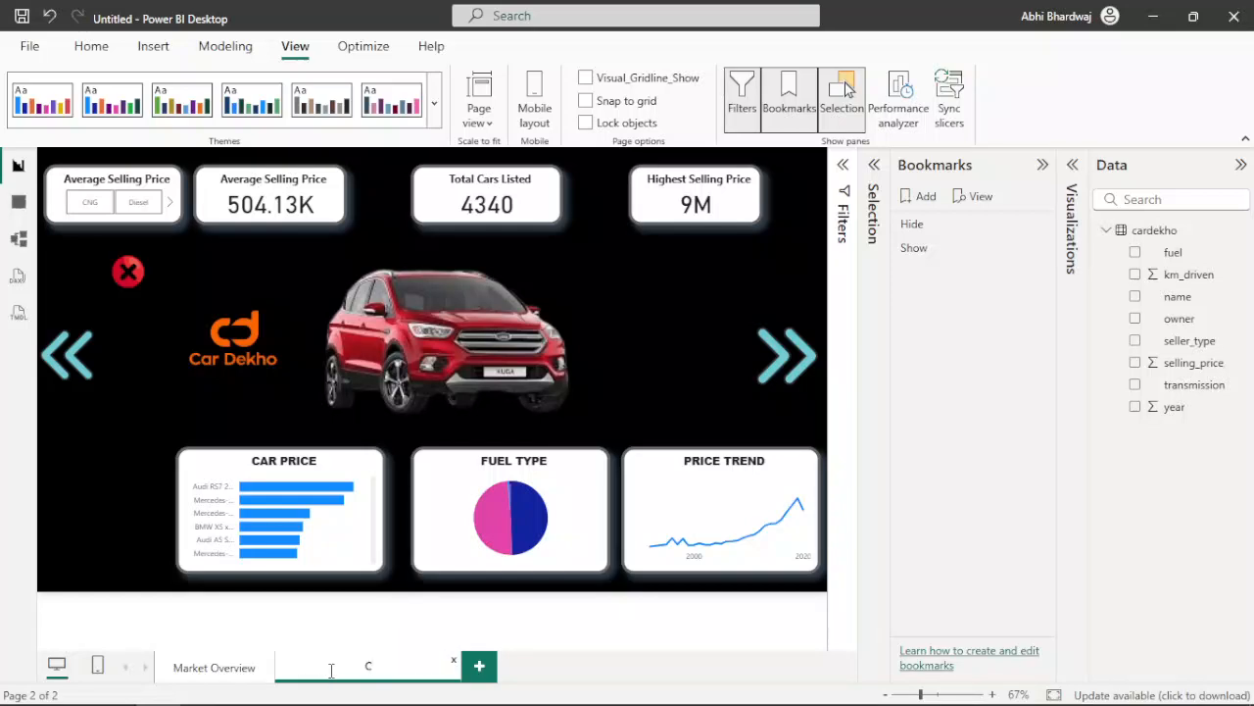
type("ar Performance Analysis")
left_click(76, 520)
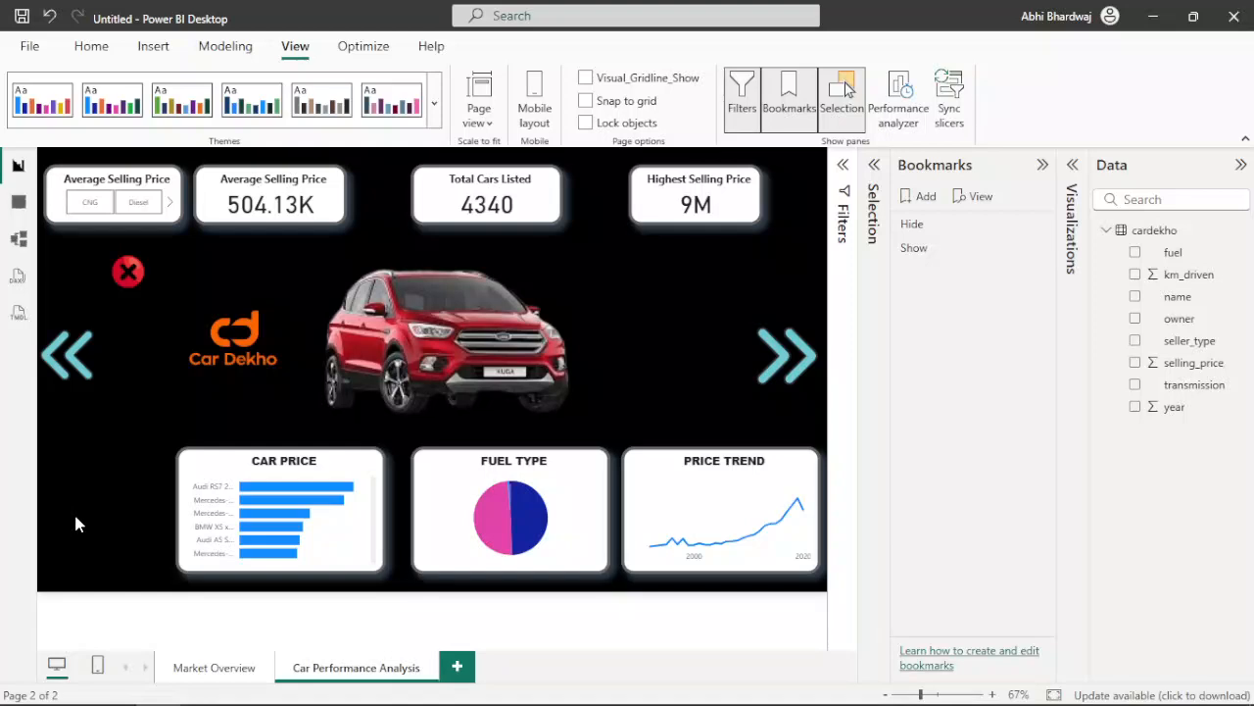
Step: Replace the Average Selling Price card's field with km_driven, aggregated as Average
left_click(216, 190)
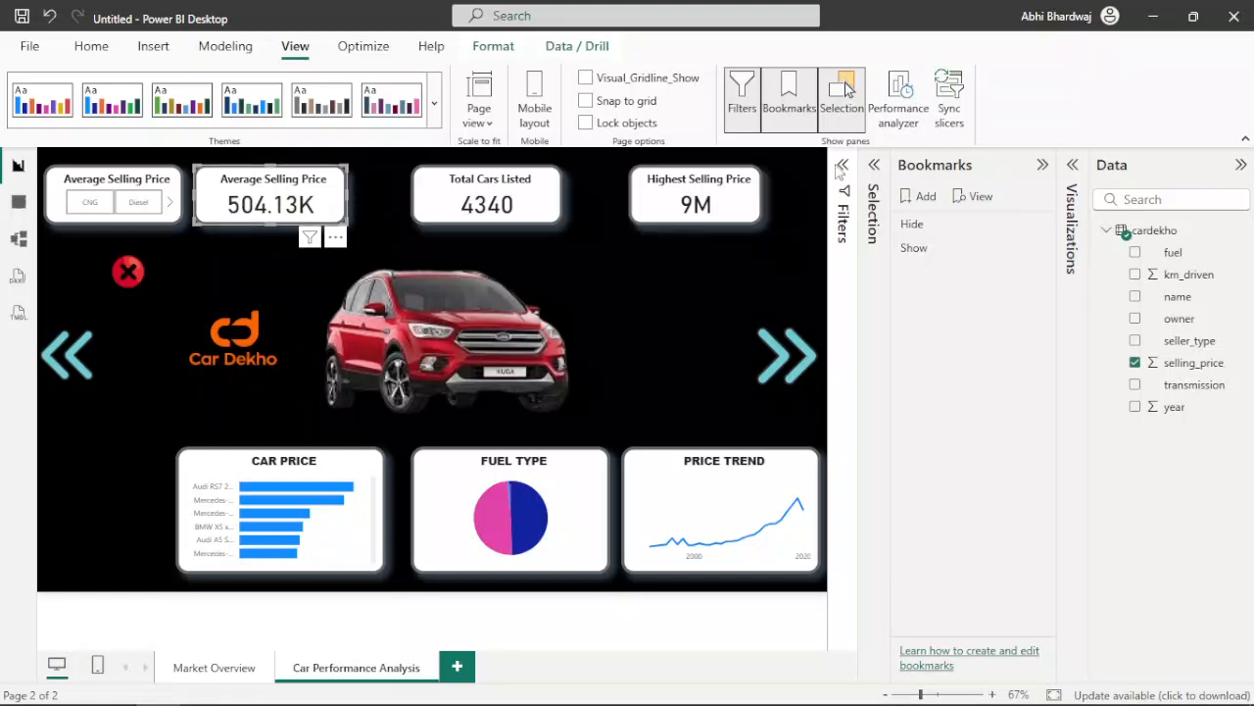
left_click(1074, 167)
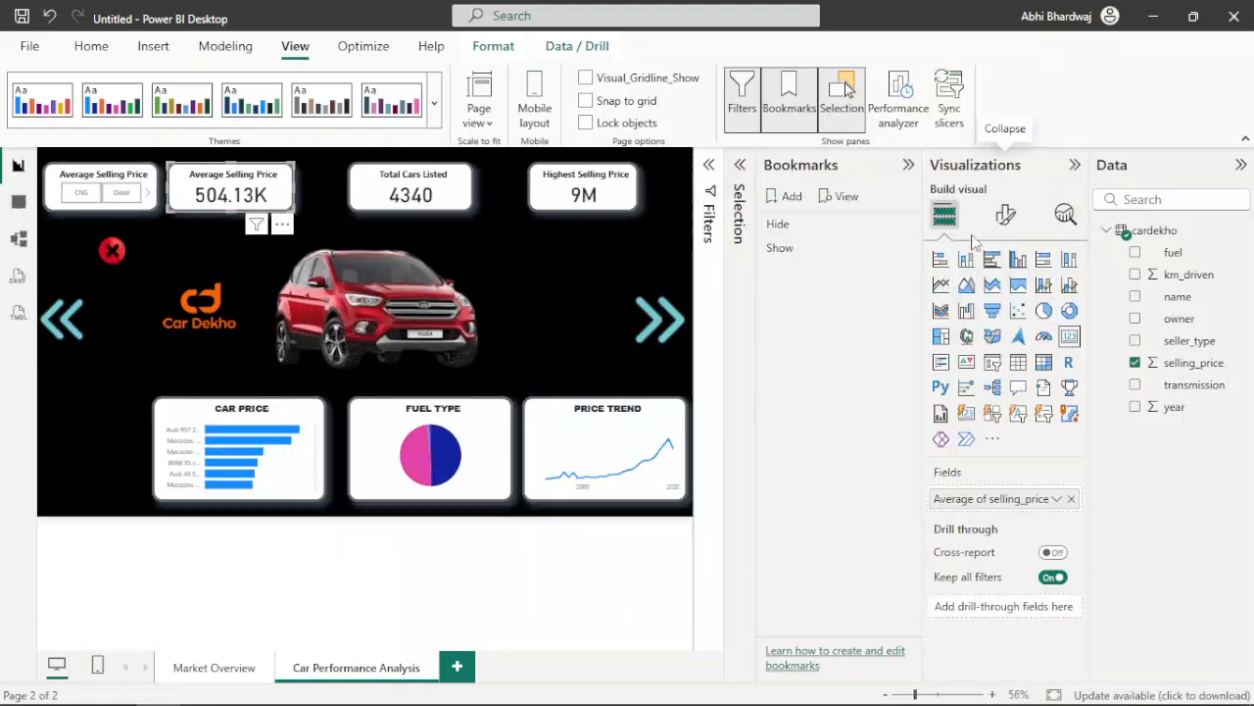
left_click(1005, 214)
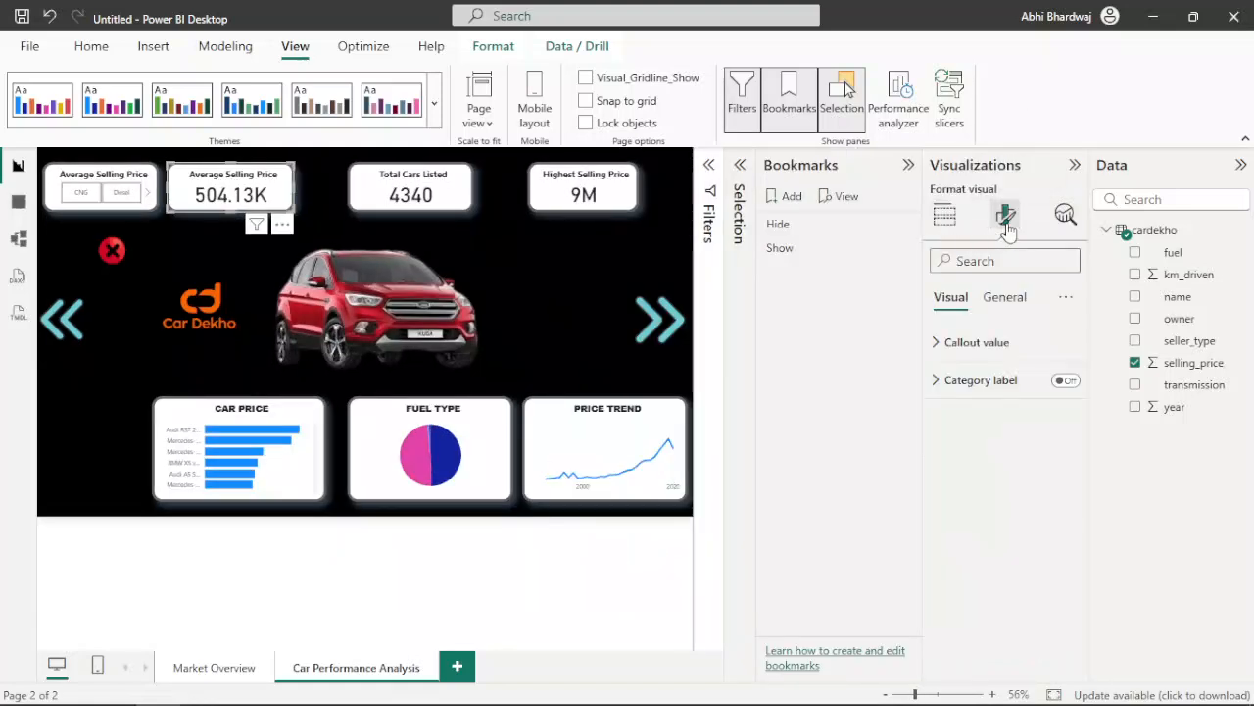
left_click(946, 217)
left_click(1075, 497)
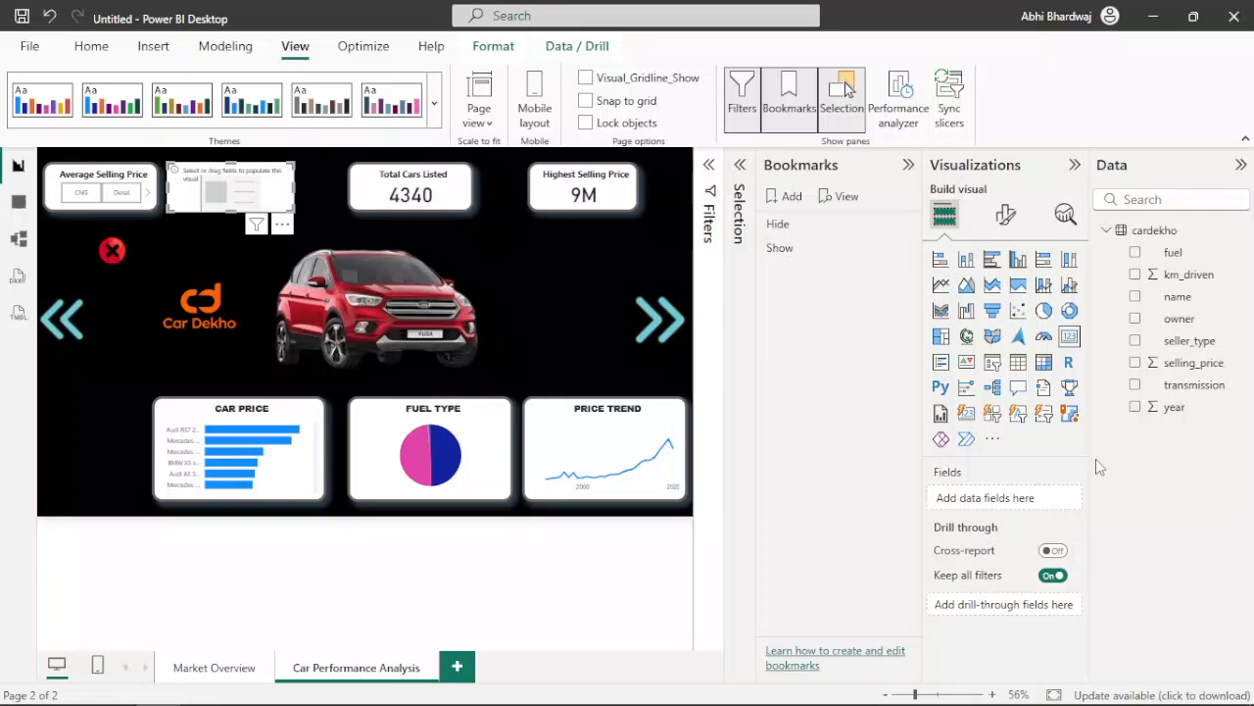
left_click_drag(1185, 274, 984, 500)
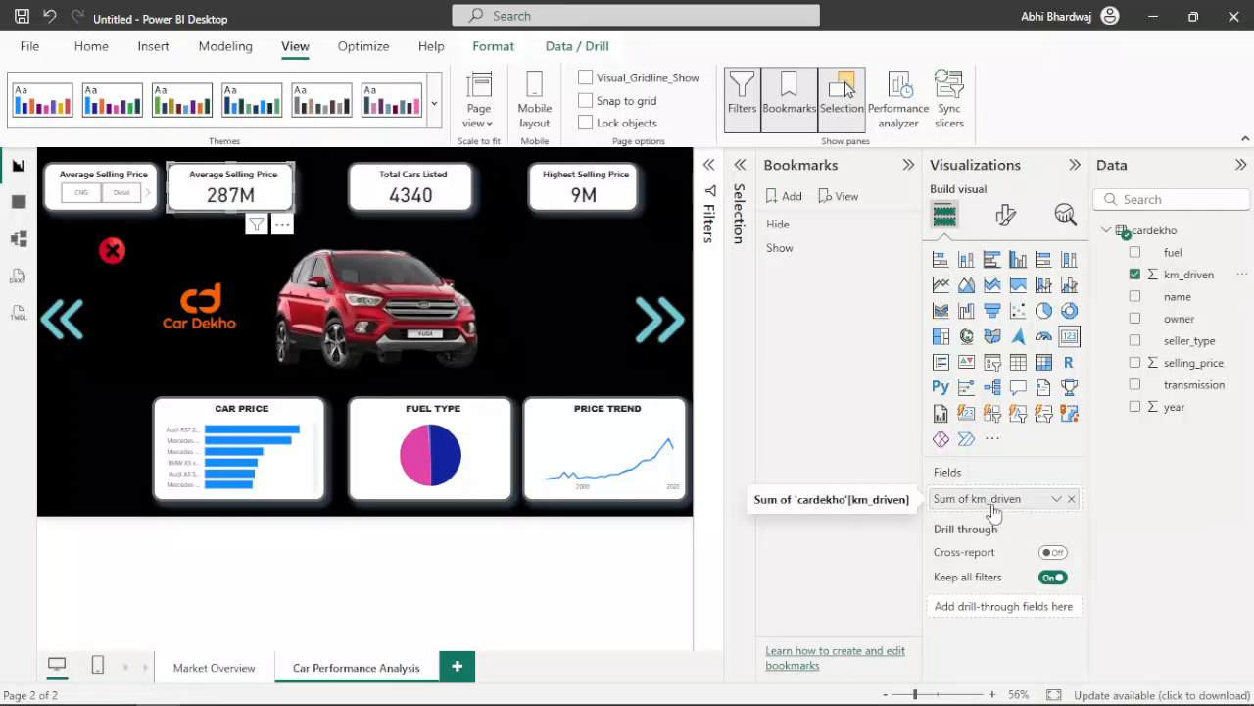
left_click(1057, 498)
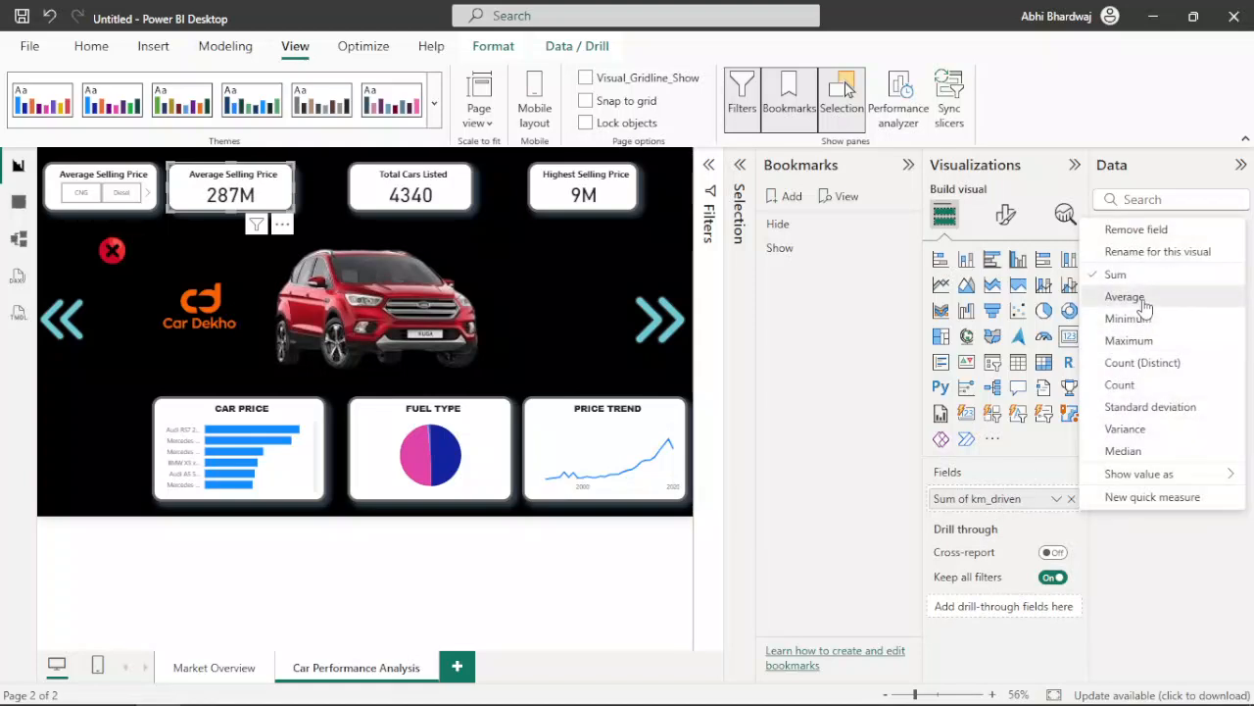
left_click(1087, 297)
Step: Change the title of the km_driven card to Average KM Driven
left_click(1005, 213)
left_click(1003, 296)
left_click(991, 391)
triple_click(980, 471)
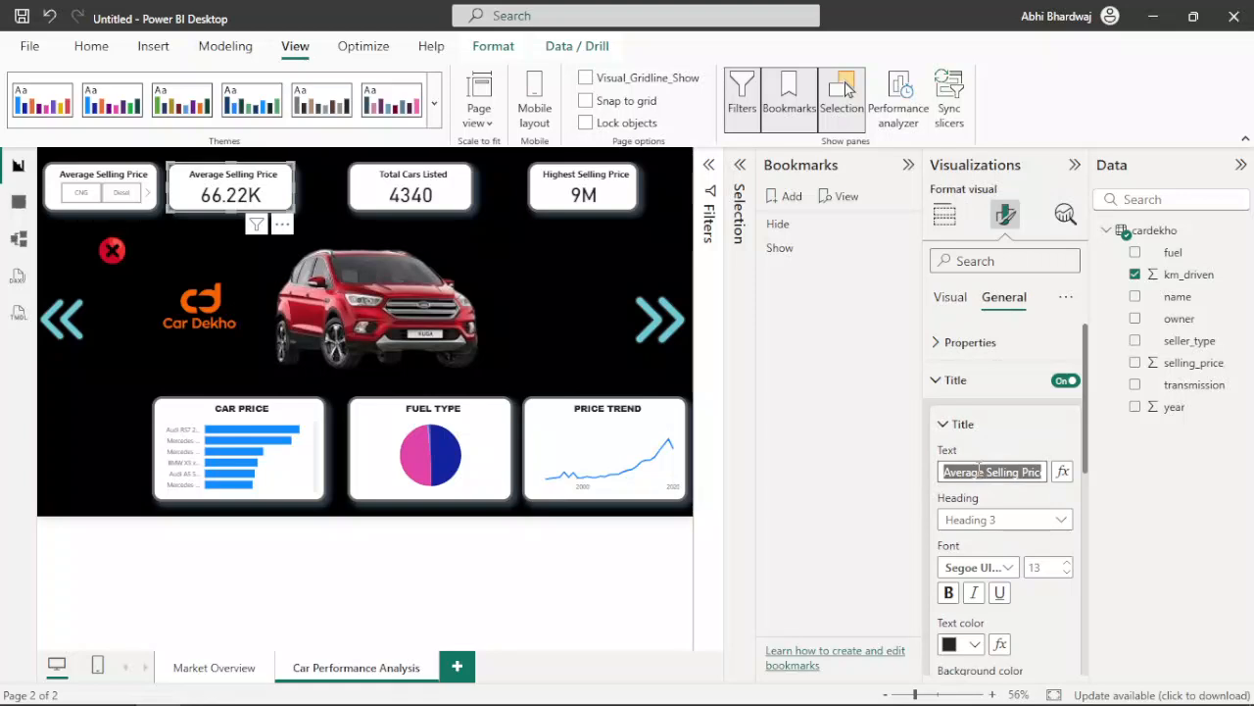
type("Averag")
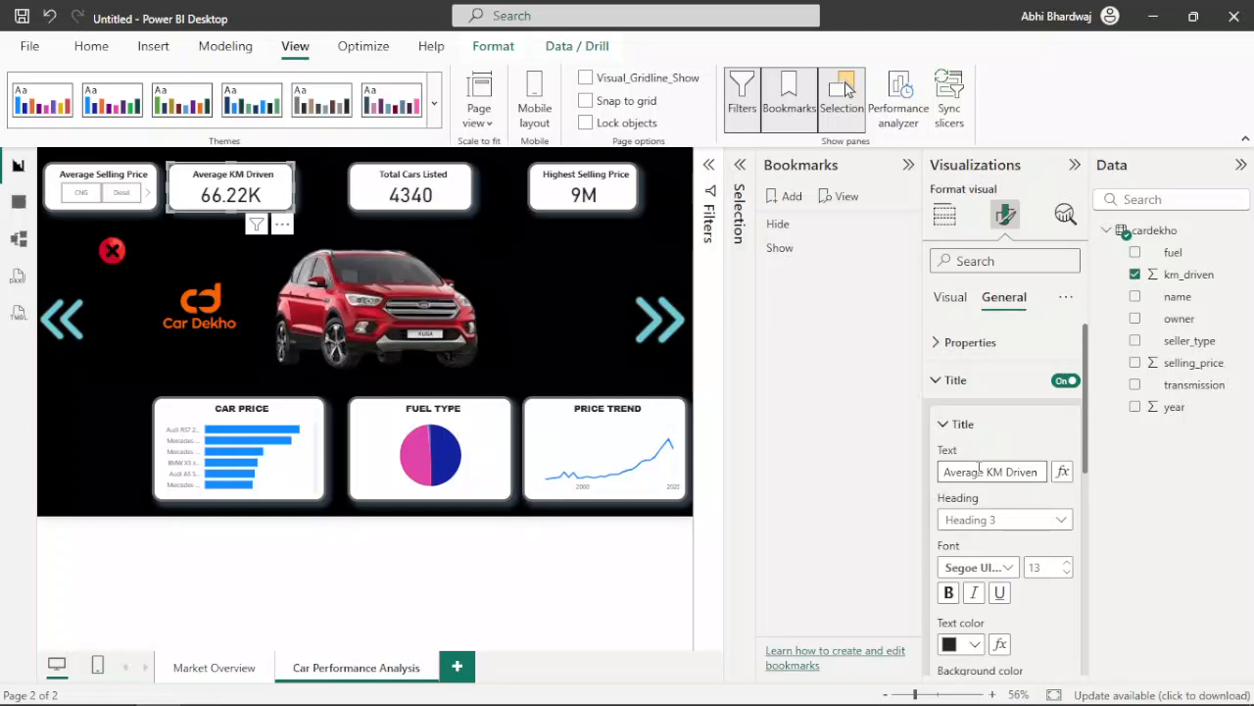
left_click(493, 193)
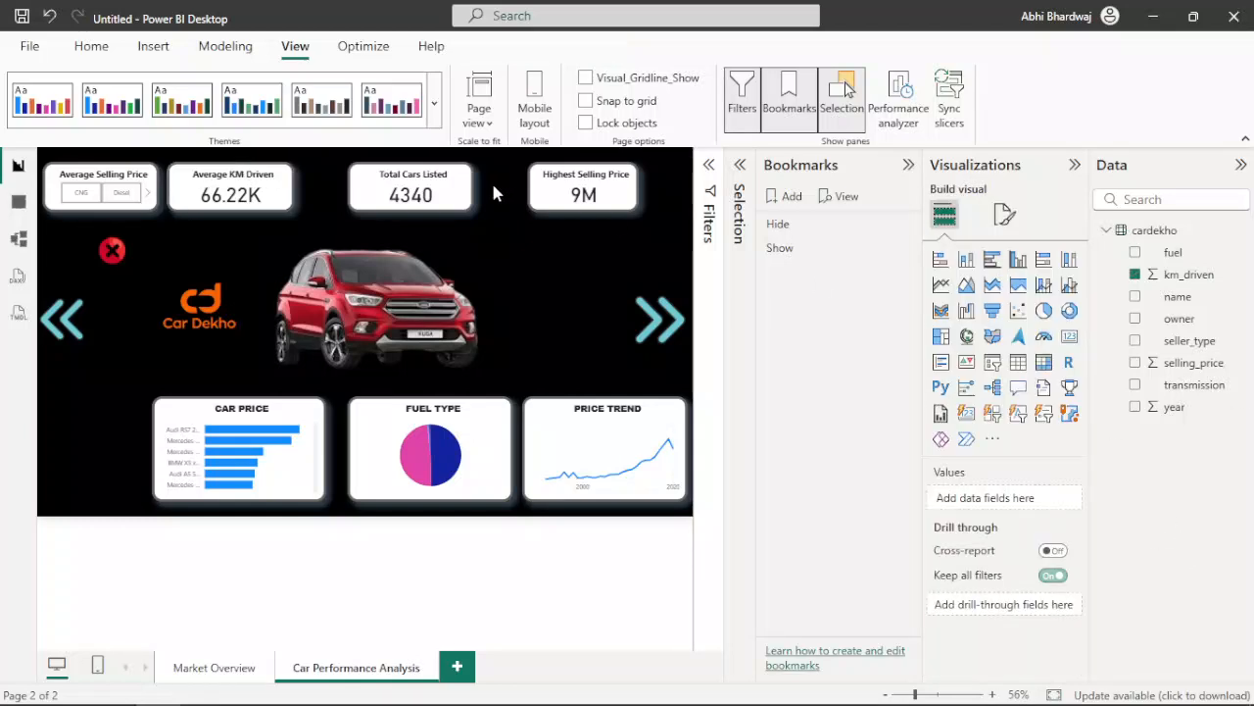
Step: Replace the Total Cars Listed card's field with year, aggregated as Minimum
left_click(451, 192)
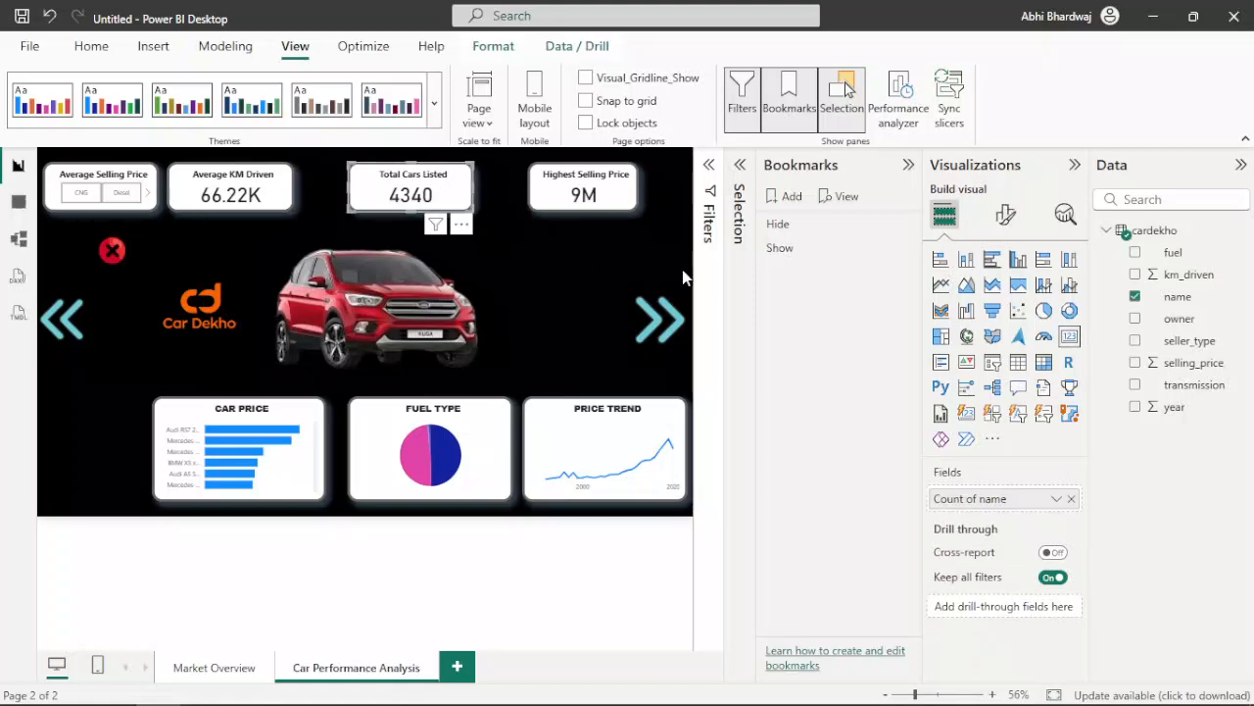
left_click(1072, 498)
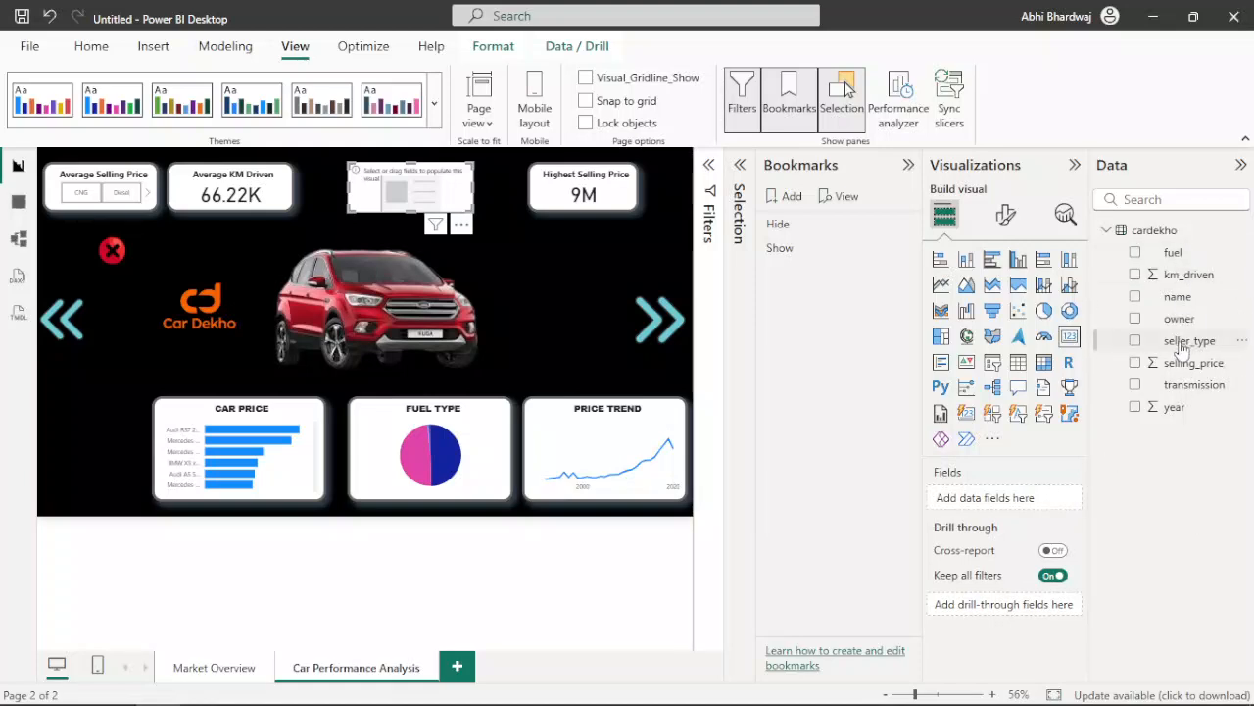
left_click_drag(1181, 413, 985, 502)
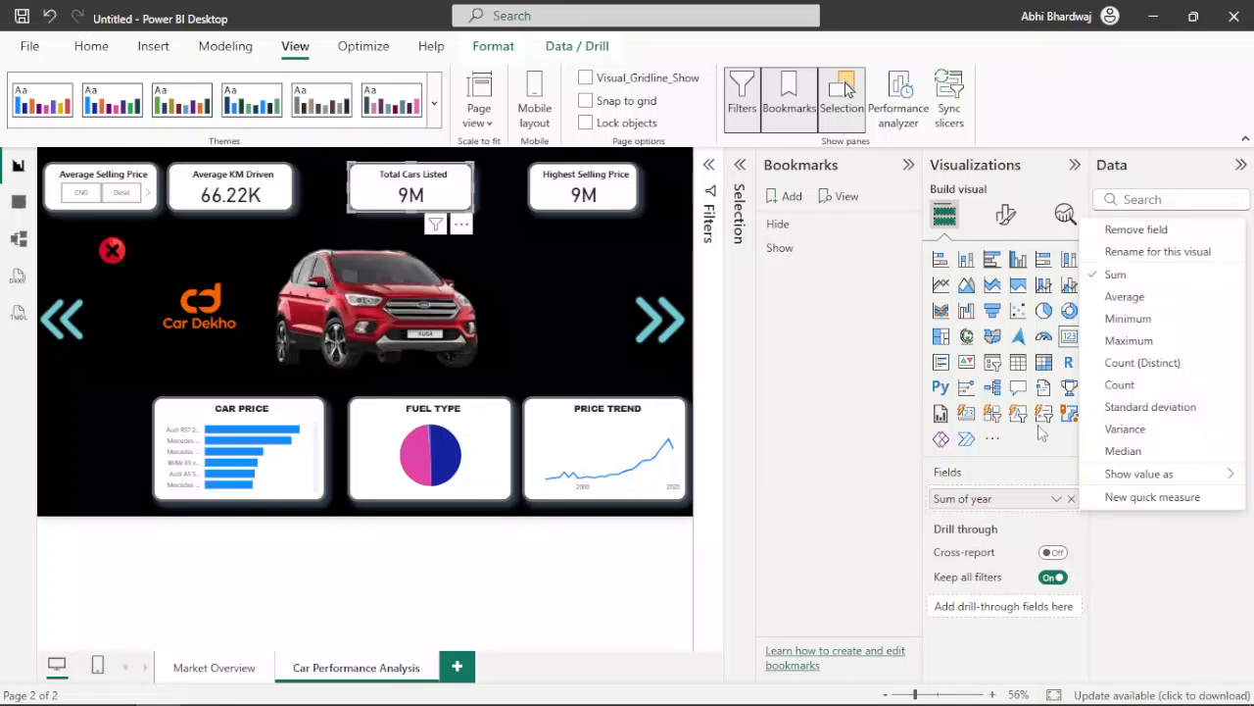
left_click(1125, 318)
Step: Change the title of the minimum year card to Oldest Car Year
left_click(1004, 221)
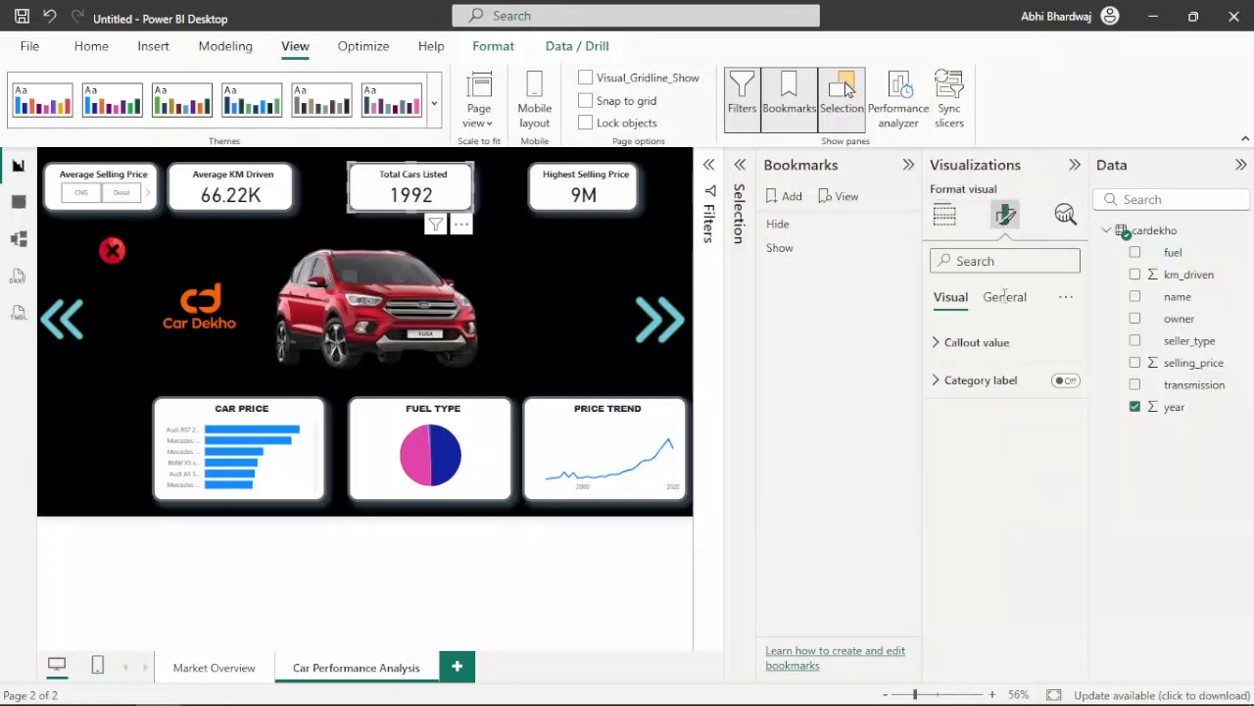
left_click(1004, 296)
left_click(989, 381)
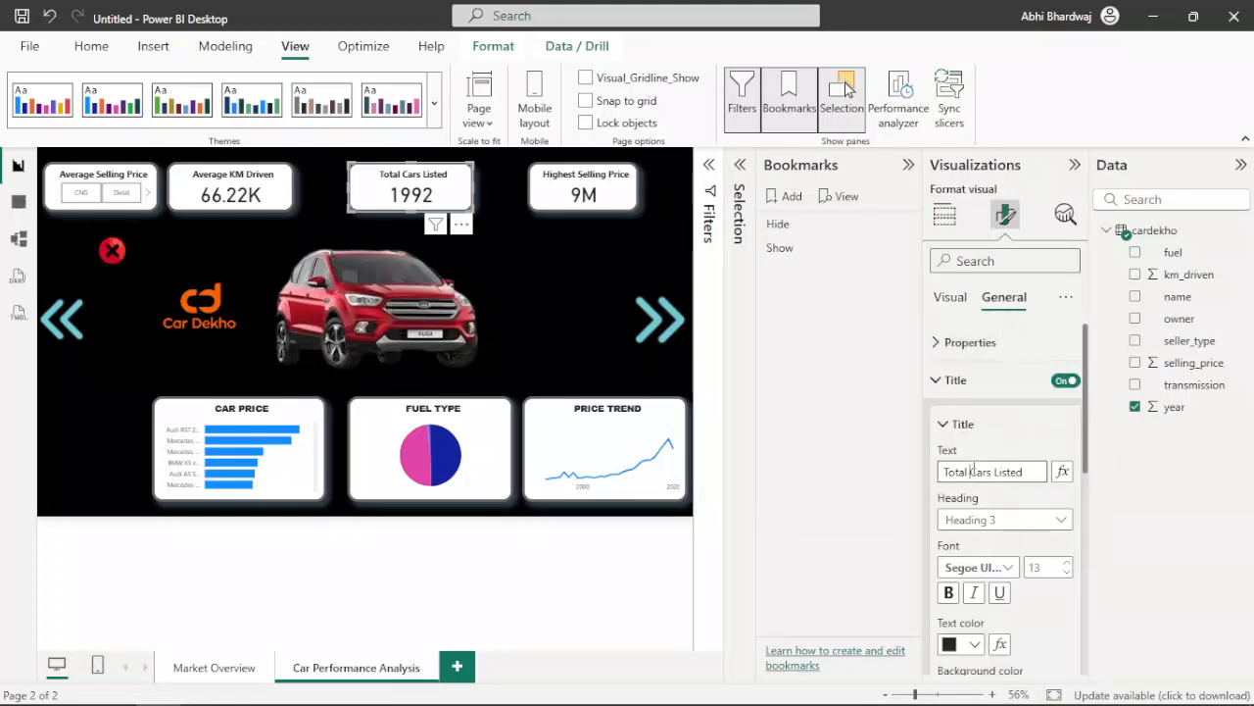
triple_click(973, 472)
type("Oldest Car Year")
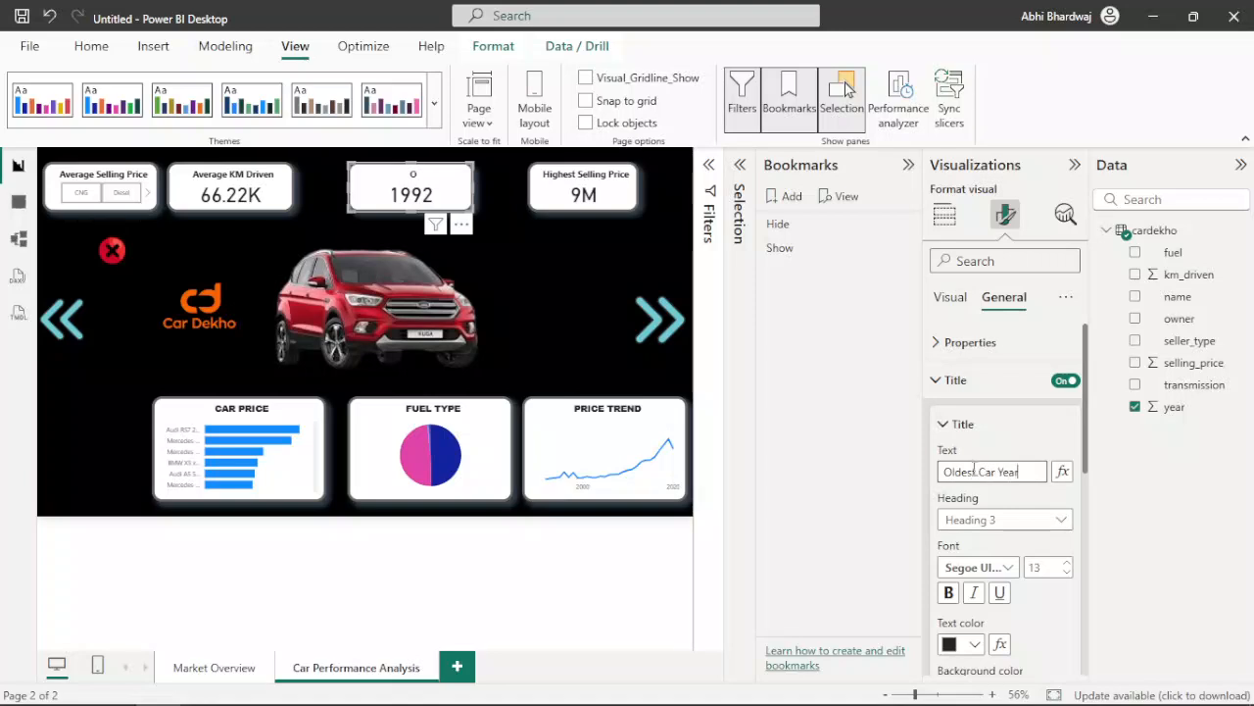
Step: Change the title of the Highest Selling Price card to Newset Car Year
left_click(569, 217)
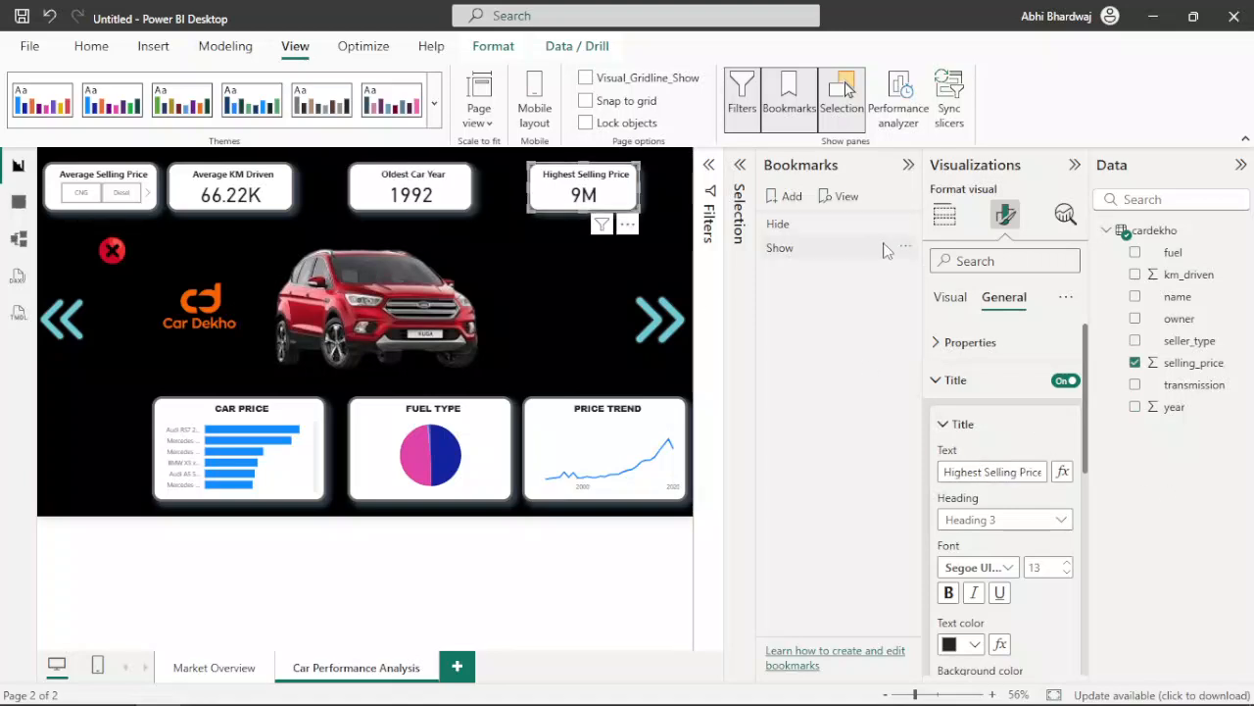
left_click(948, 299)
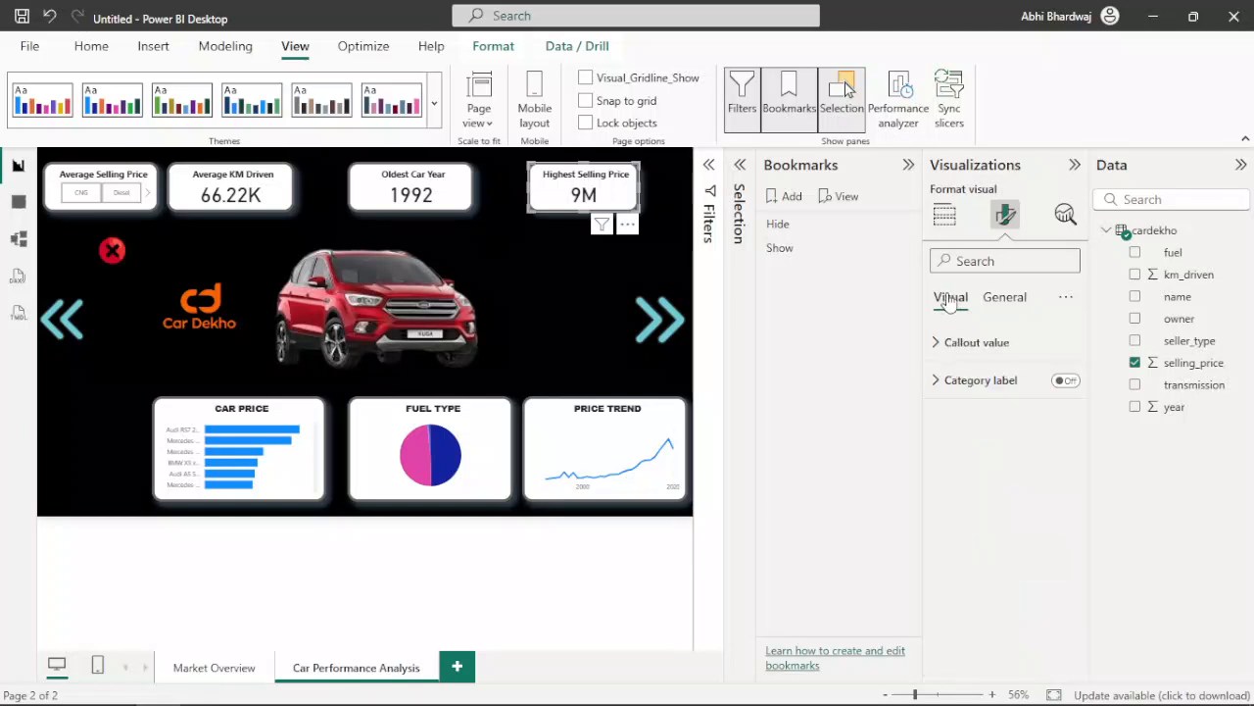
left_click(1002, 298)
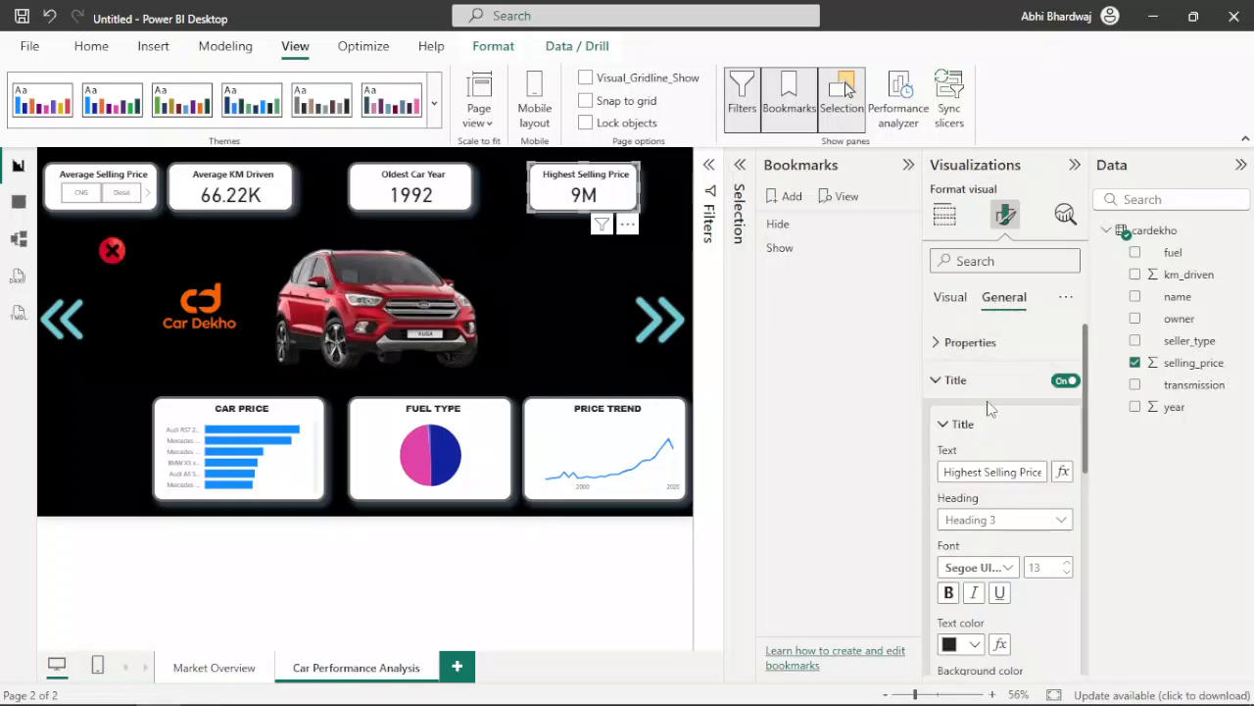
triple_click(969, 470)
type("Newset C")
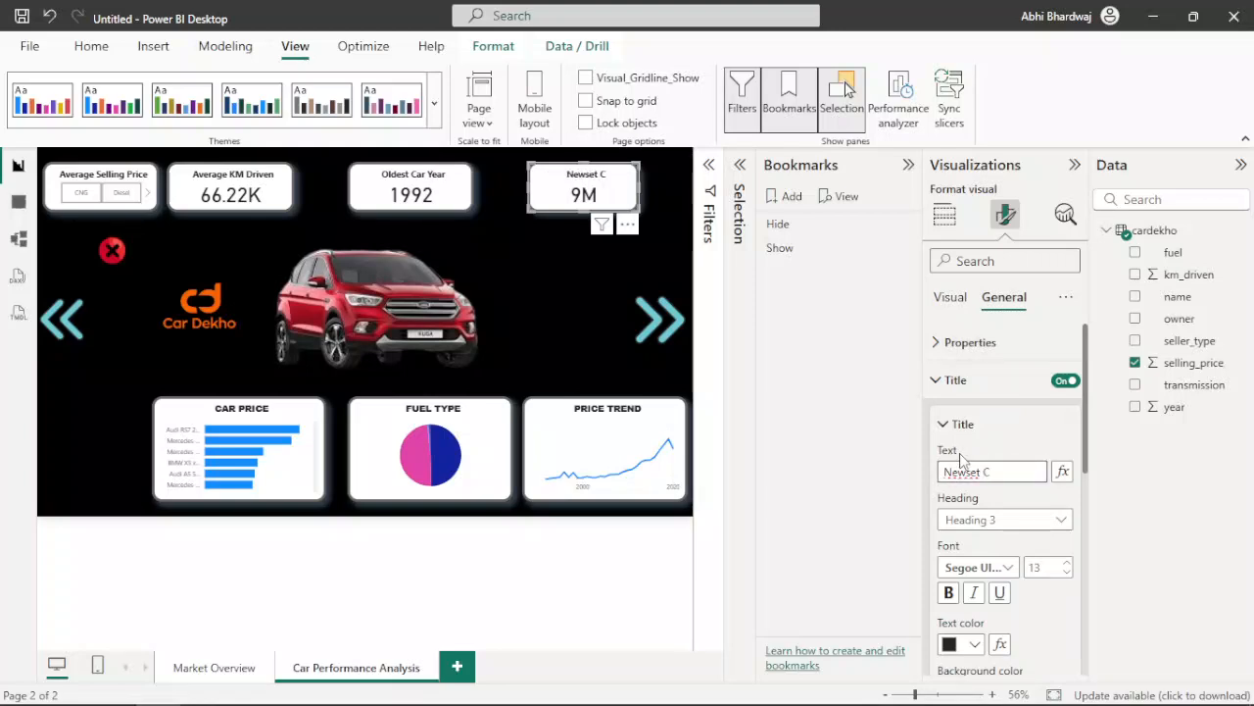
type("ar Year")
Step: Replace the Newset Car Year card's selling_price field with year, aggregated as Maximum
left_click(945, 213)
left_click(1072, 499)
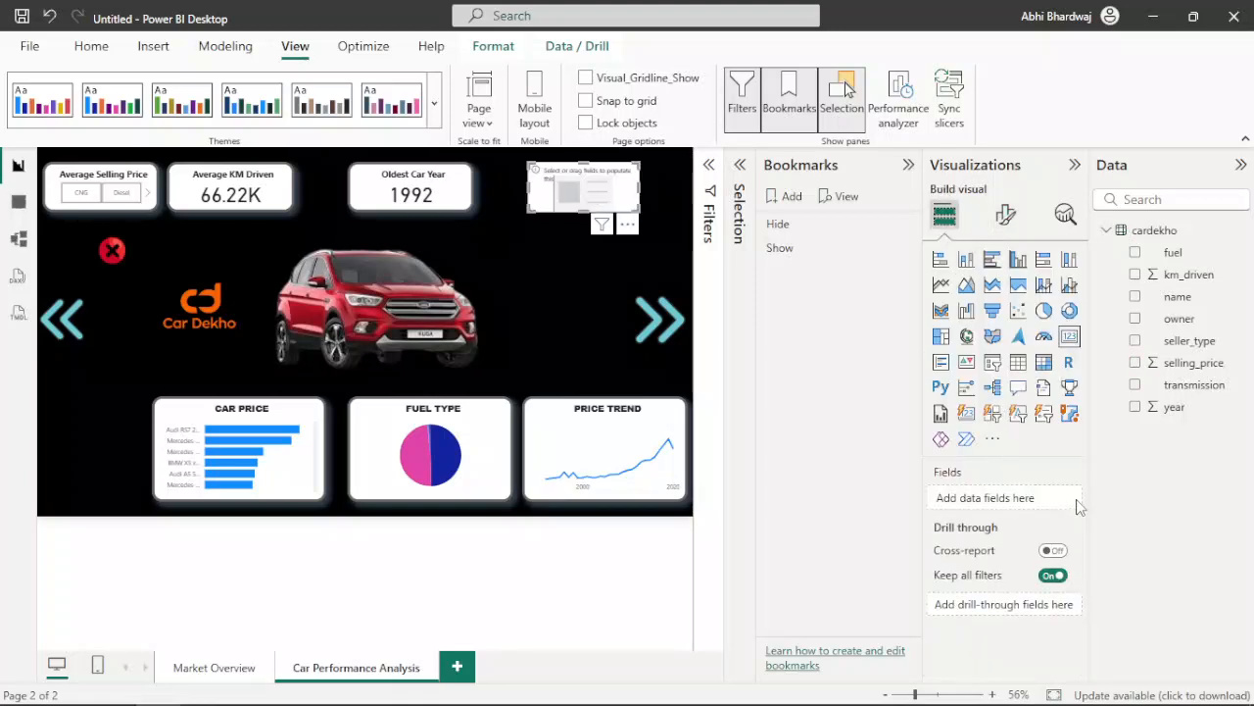
left_click_drag(1174, 407, 995, 502)
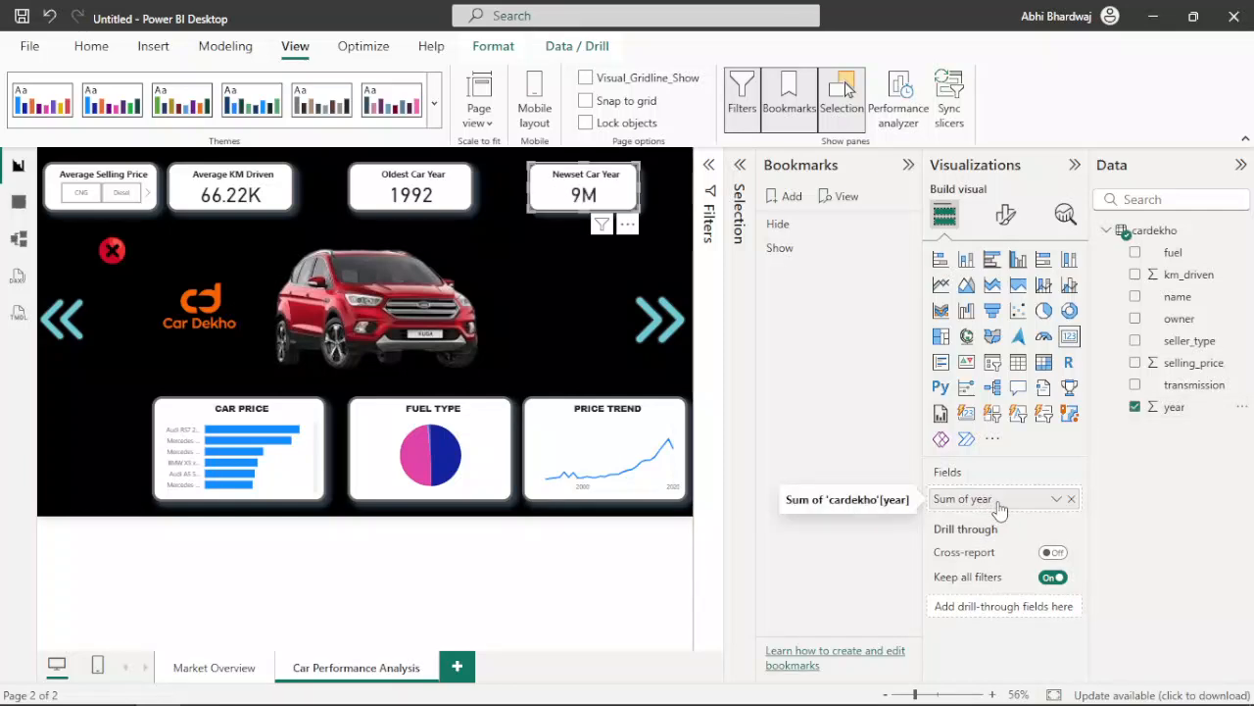
right_click(999, 502)
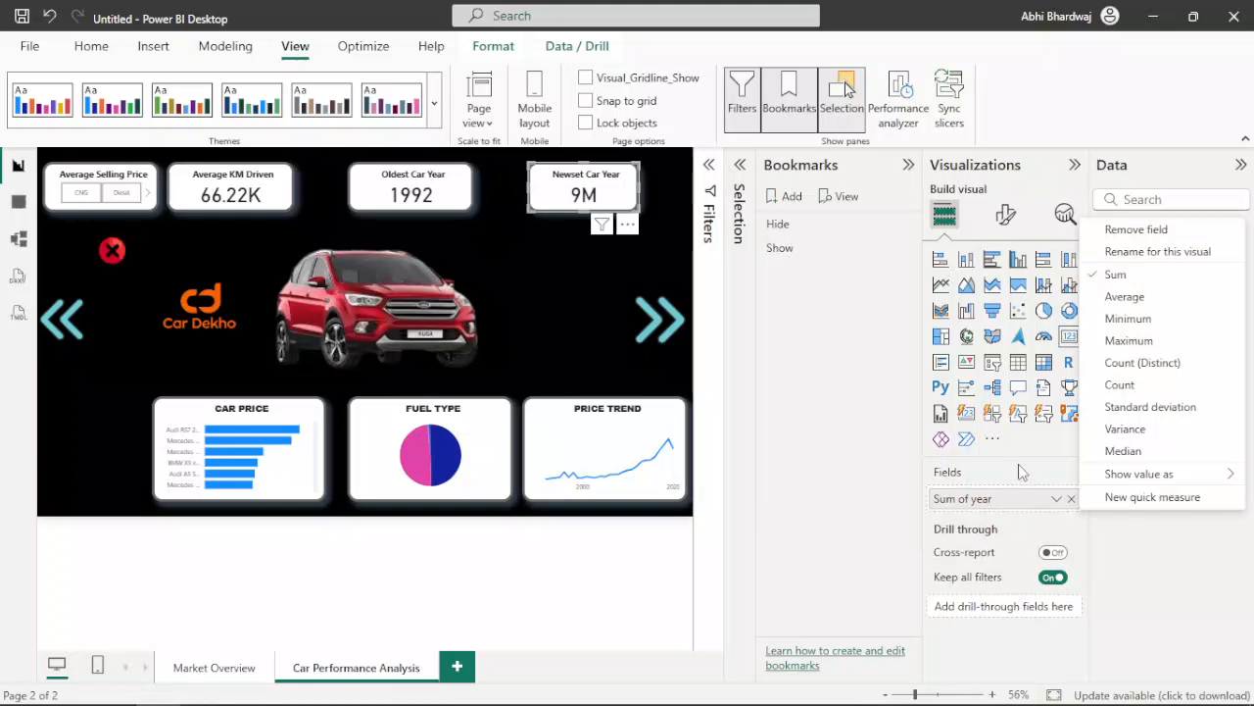
left_click(1129, 340)
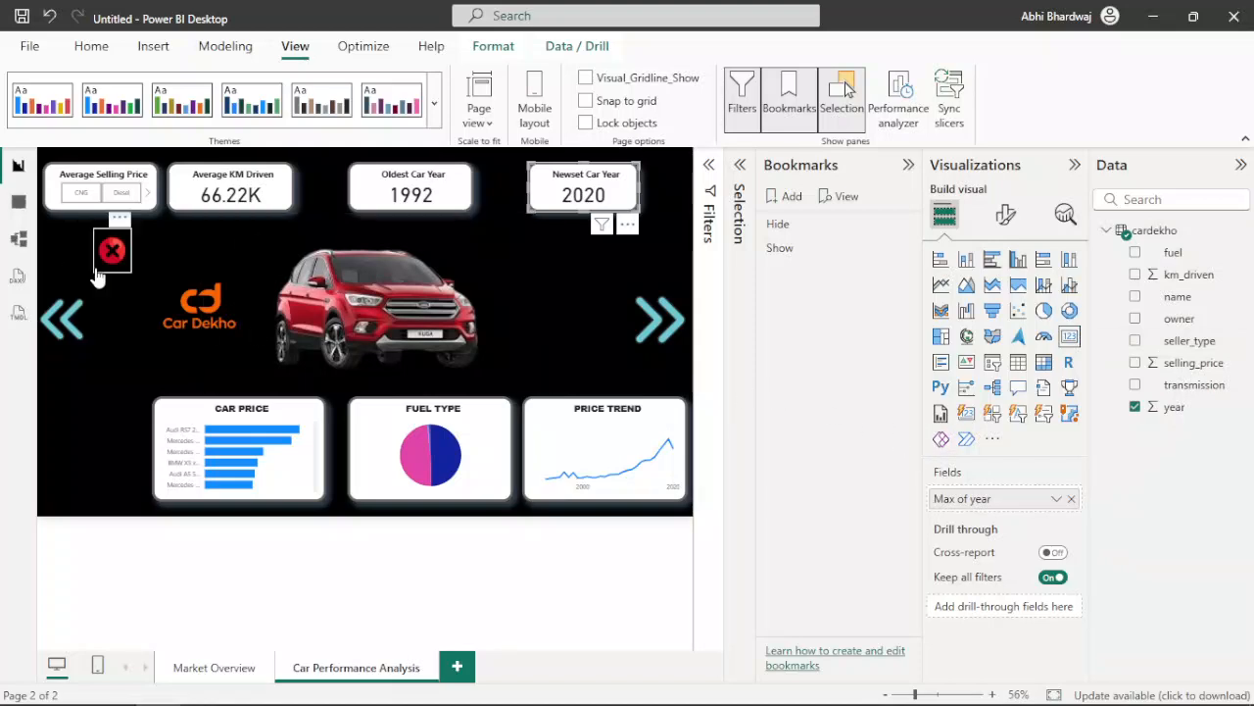
Step: Convert the CAR PRICE bar chart to a scatter chart with km_driven, aggregated as Average, on the X axis
left_click(164, 421)
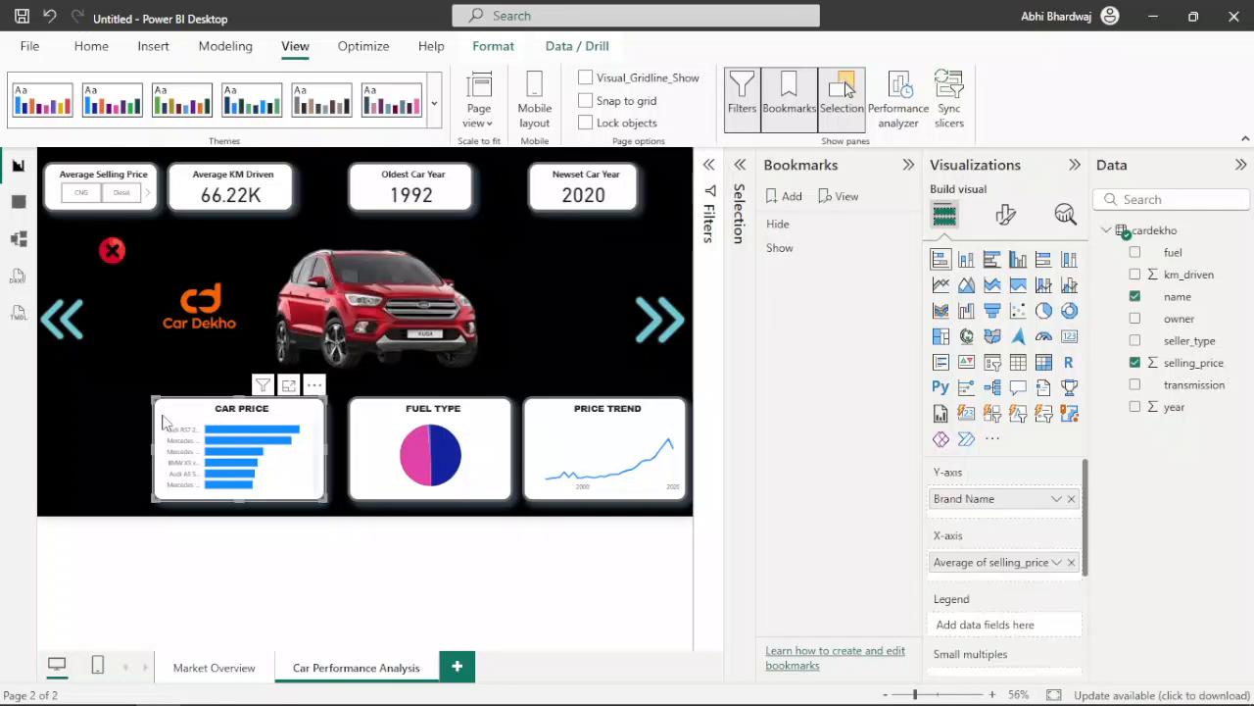
left_click(1017, 311)
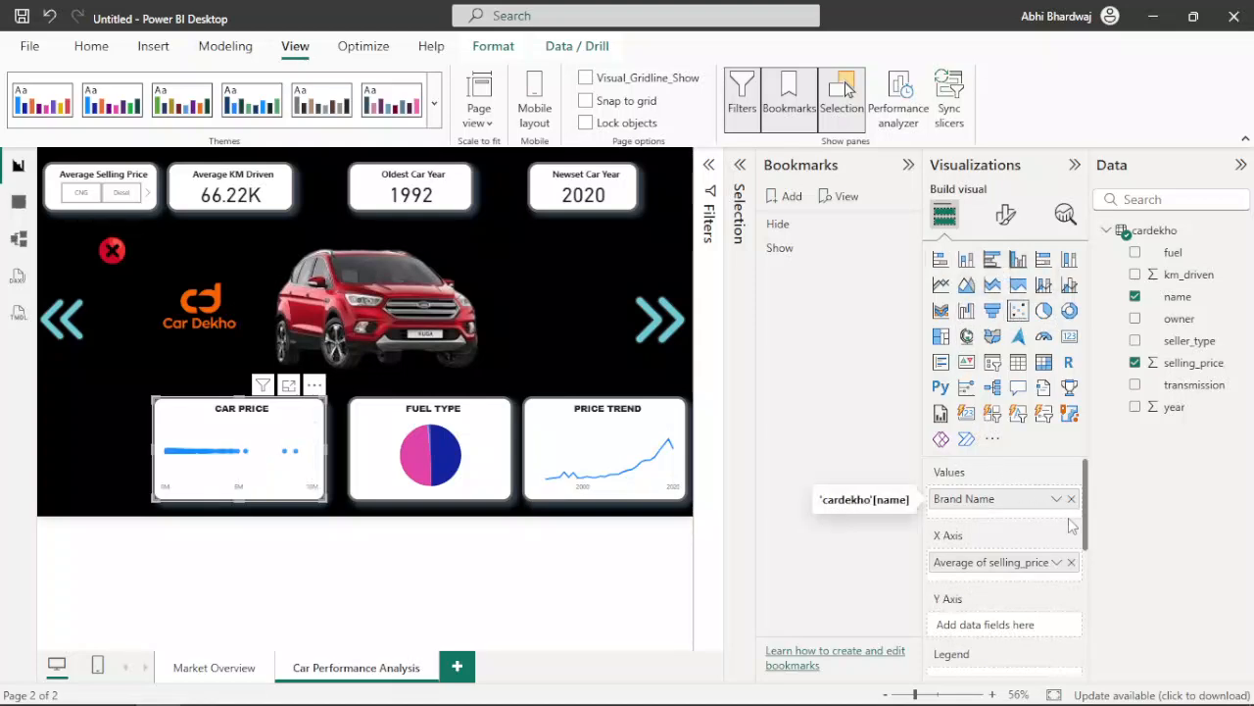
left_click(1073, 563)
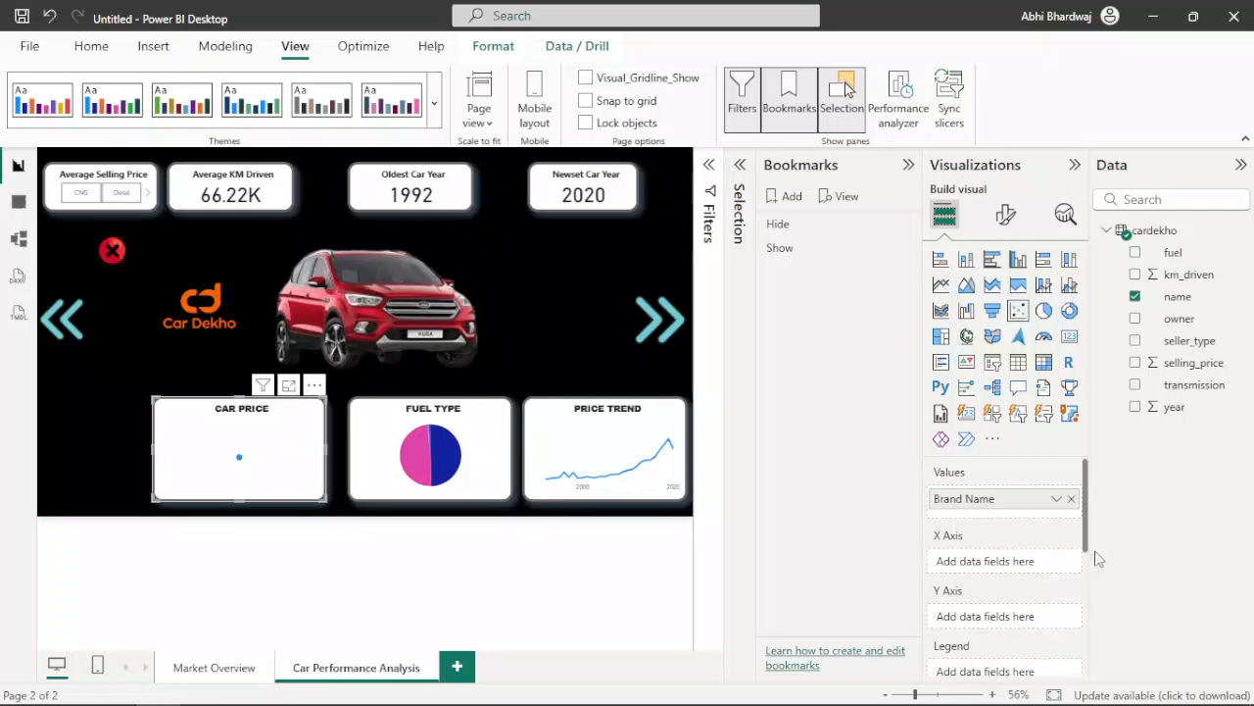
left_click_drag(1202, 282, 1003, 566)
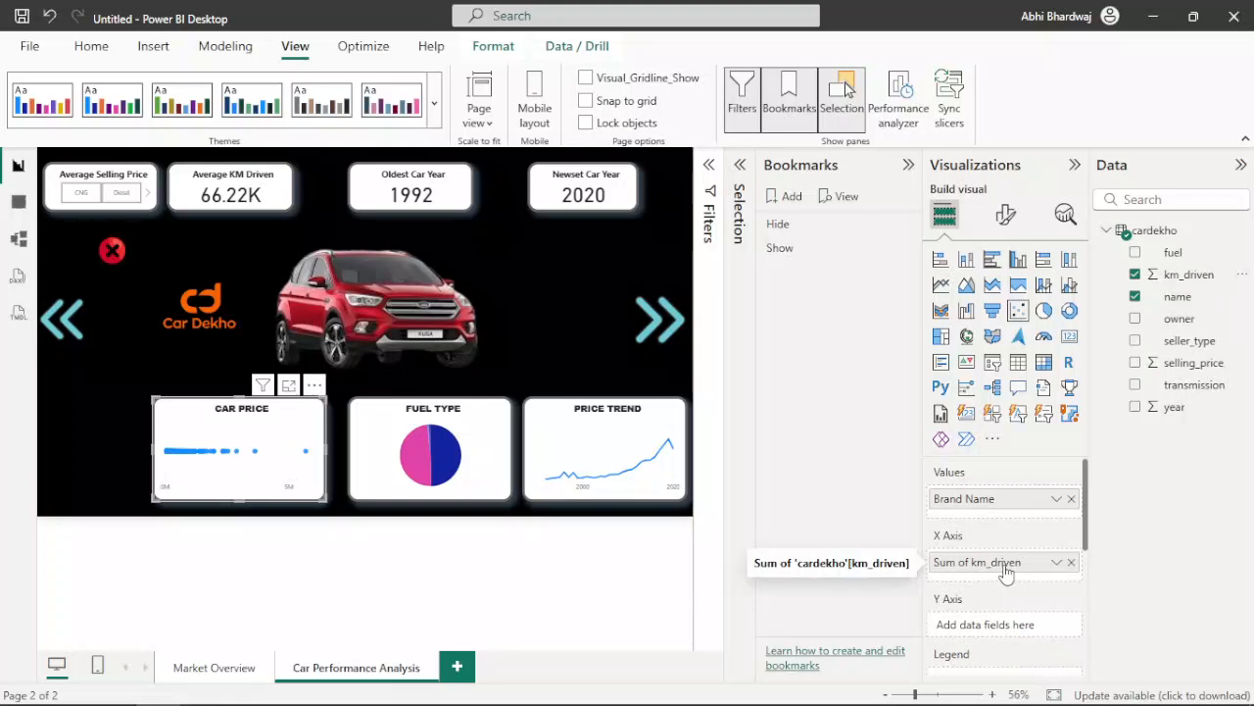
right_click(1007, 573)
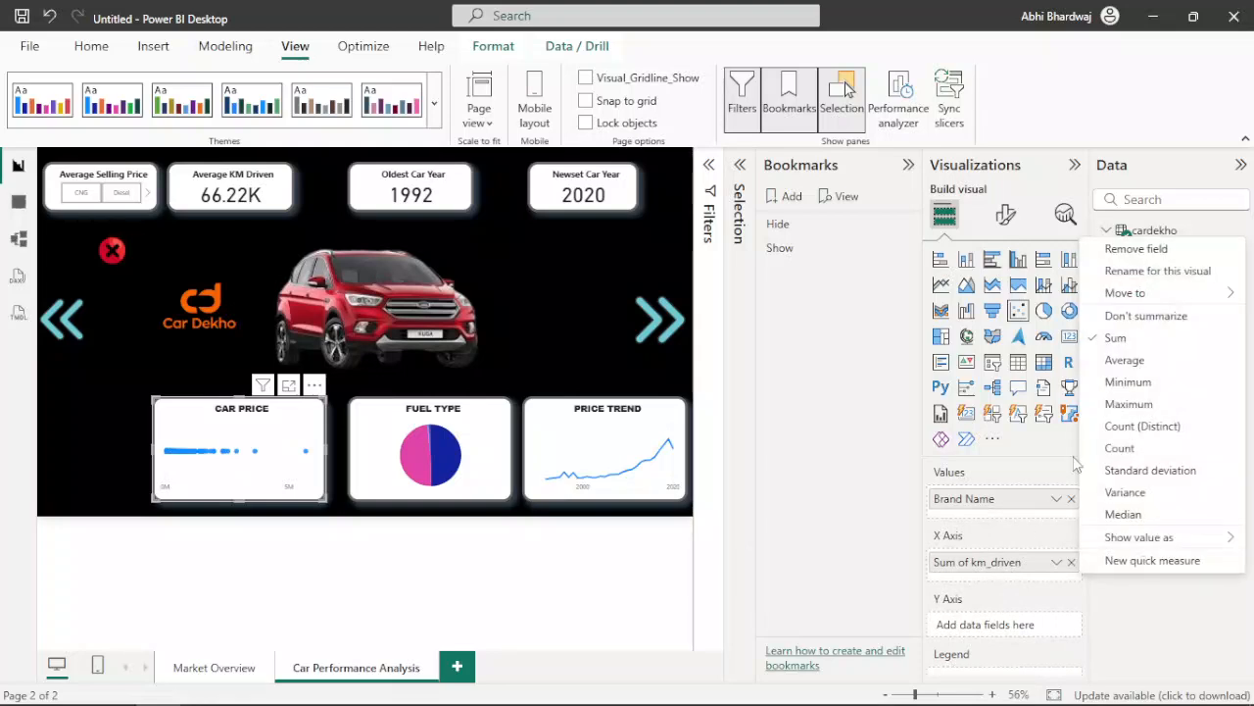
left_click(1114, 359)
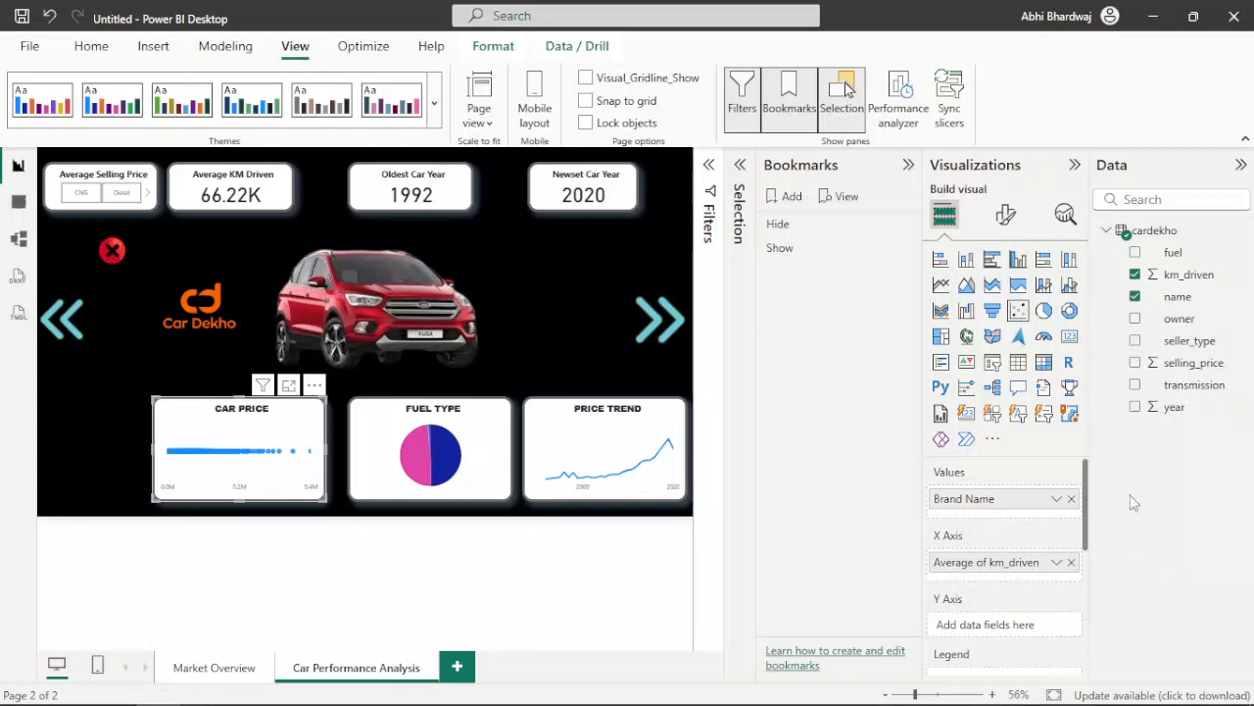
Step: Add selling_price, aggregated as Average, to the scatter chart's Y axis and use fuel as its legend
left_click_drag(1195, 365, 1009, 627)
right_click(1009, 629)
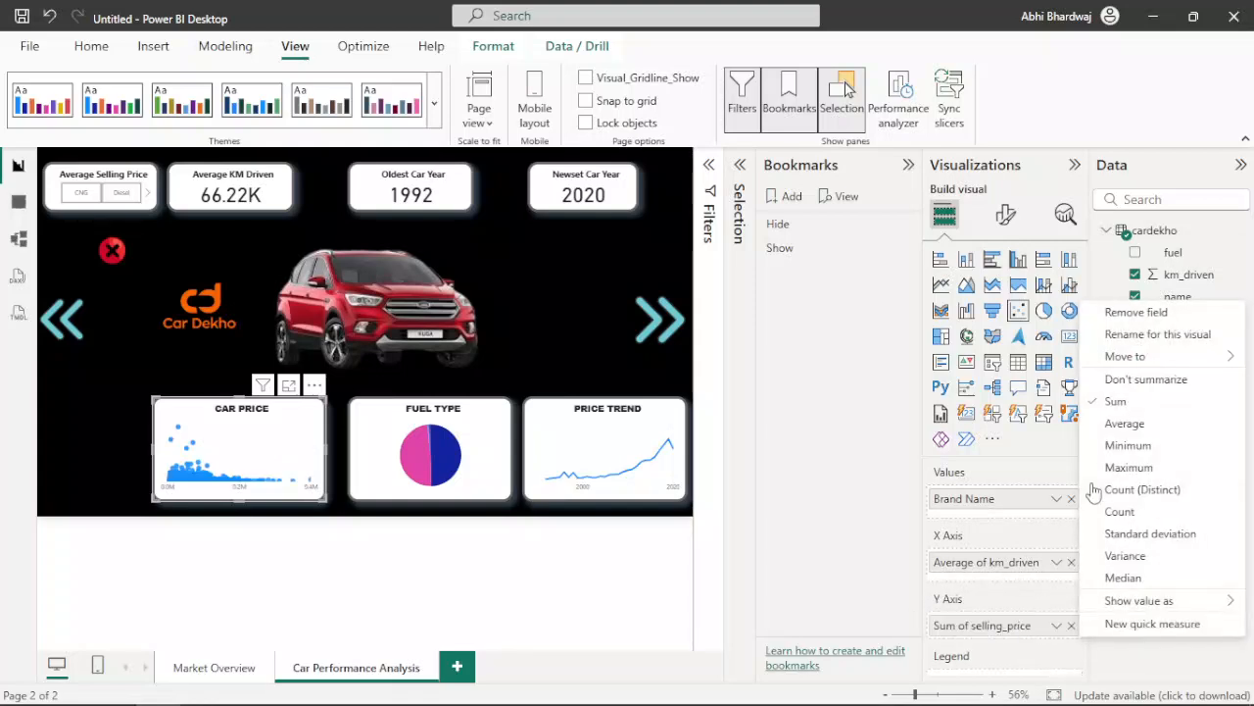
left_click(1125, 423)
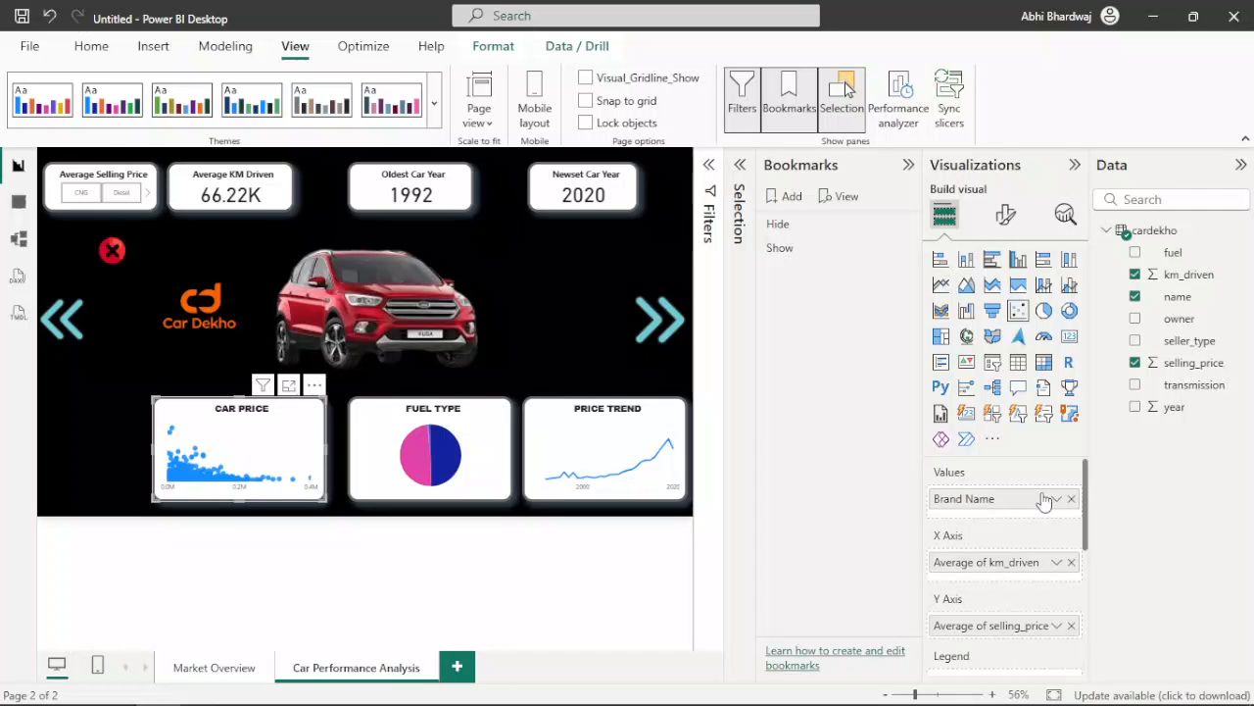
scroll(1044, 509, "down", 2)
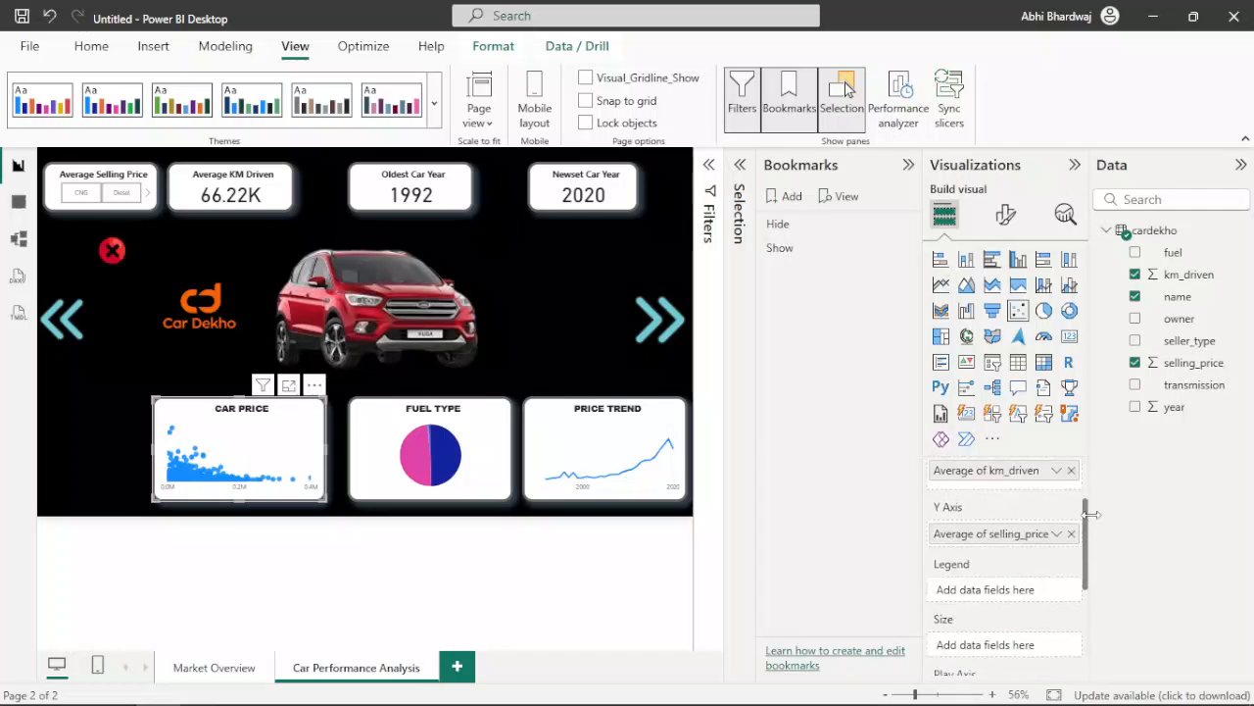
left_click_drag(1198, 255, 998, 606)
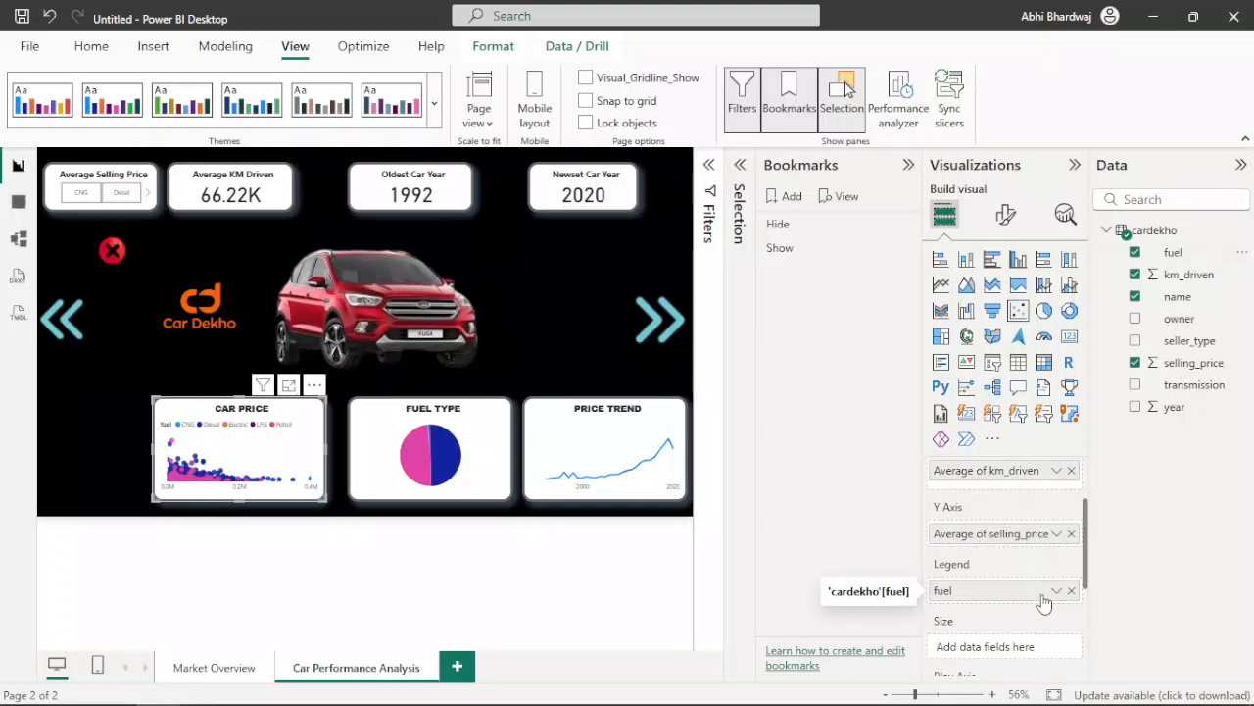
scroll(1028, 554, "up", 2)
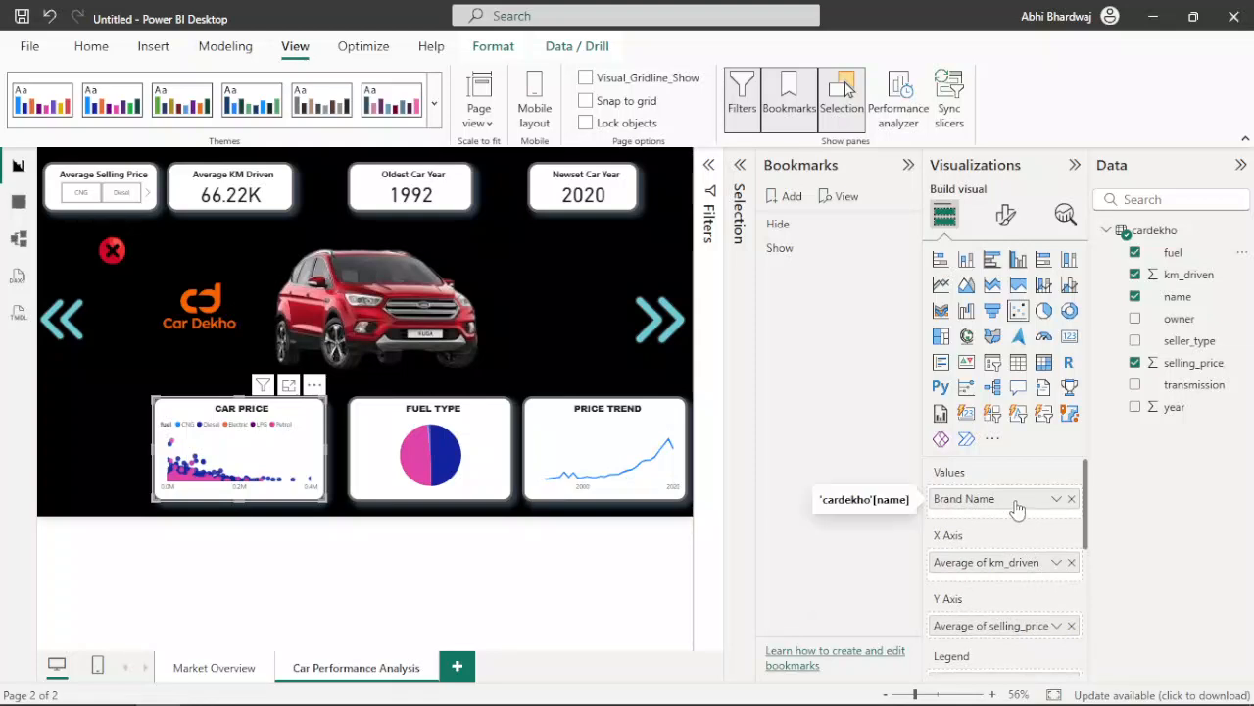
Step: Change the scatter chart's title to KM Driven vs Selling Price
left_click(1009, 218)
left_click(1003, 296)
left_click(983, 381)
triple_click(987, 474)
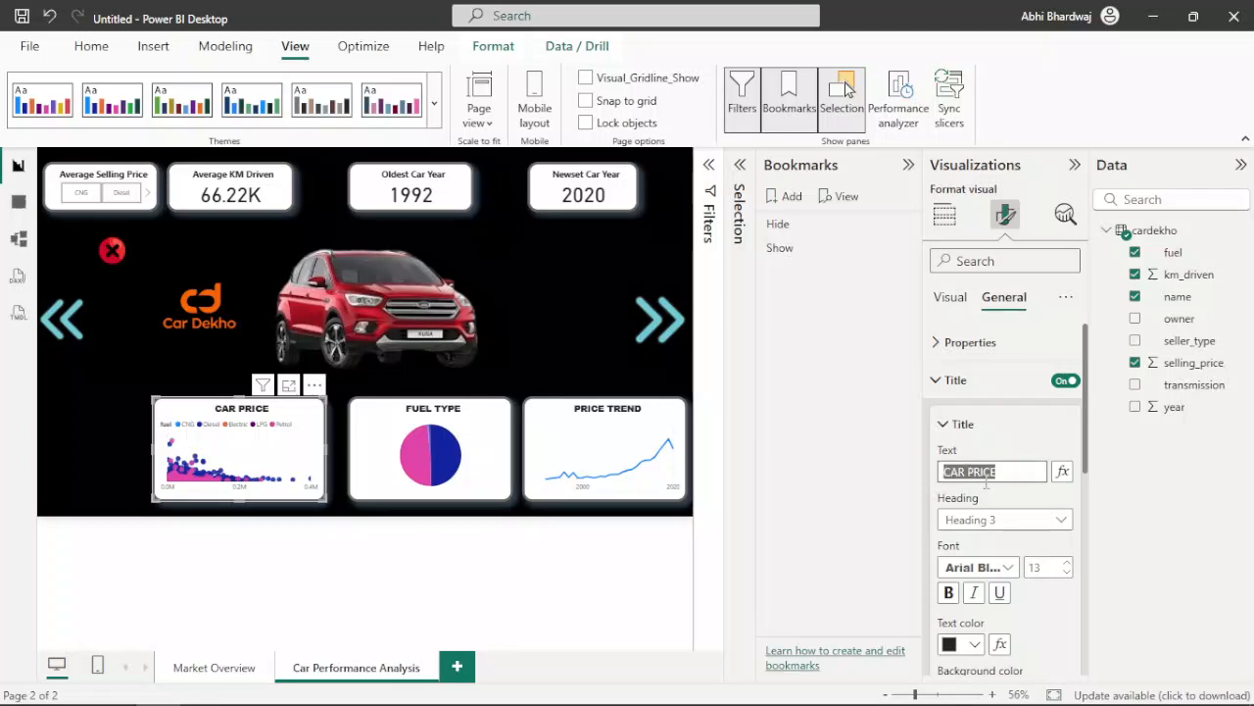
type("km")
key("BackSpace")
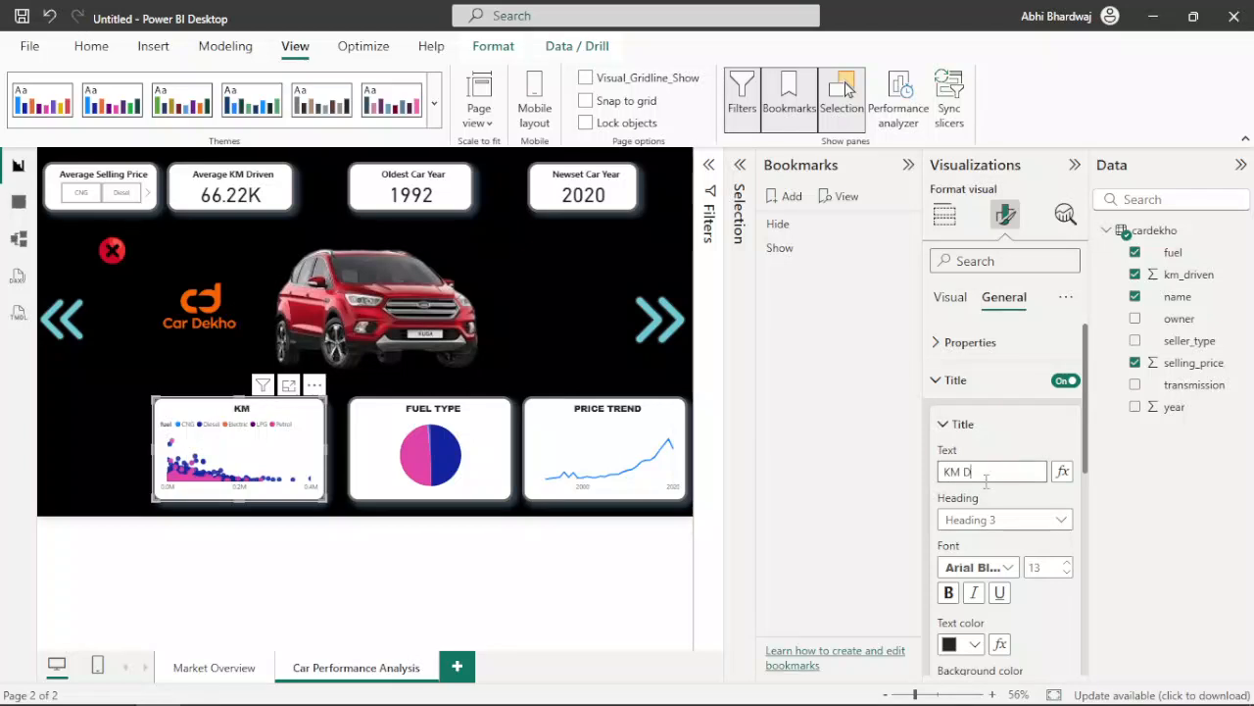
type("M Driven vs Selling Price")
left_click(1174, 489)
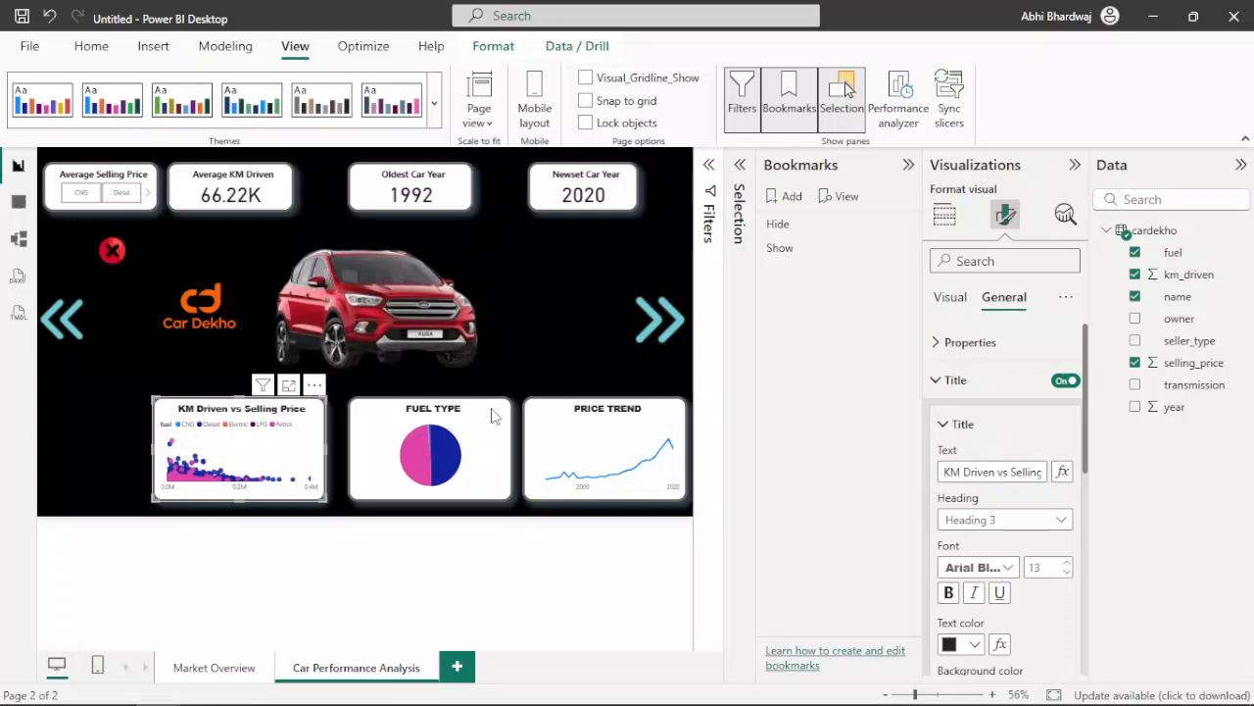
Step: Convert the FUEL TYPE pie chart to a 100% stacked column chart with transmission on the X-axis and the count of name on the Y-axis
left_click(493, 419)
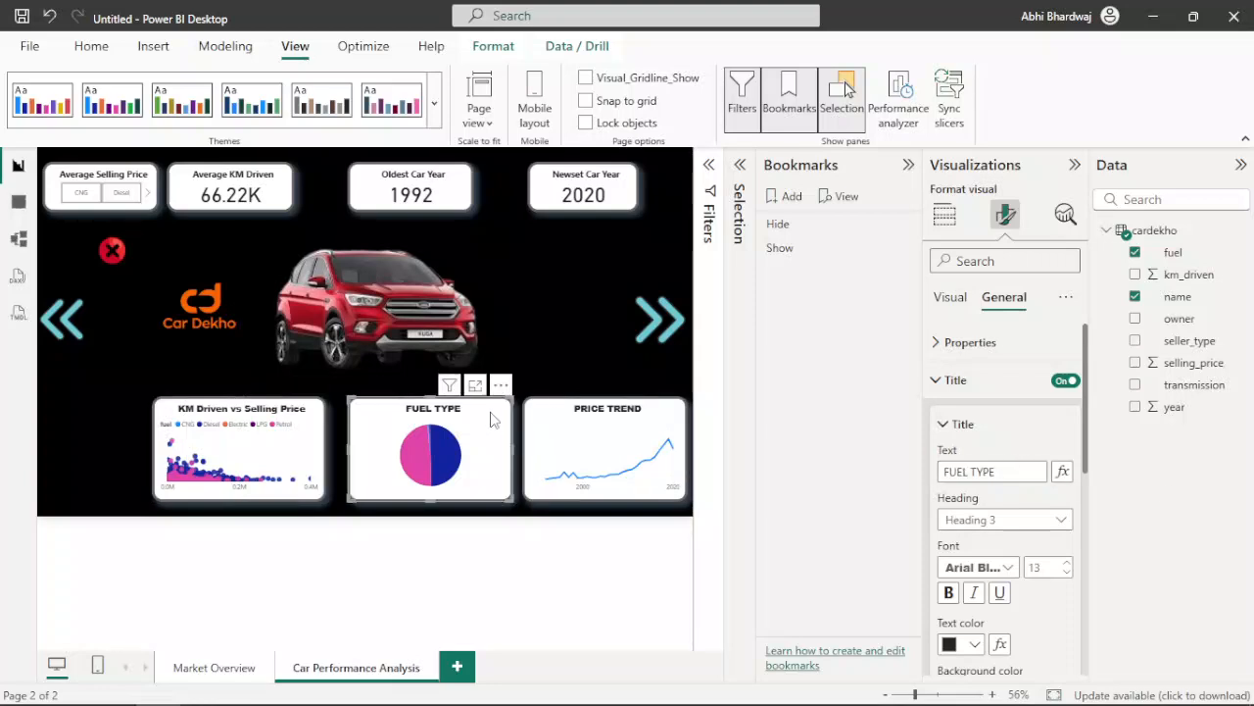
left_click(944, 215)
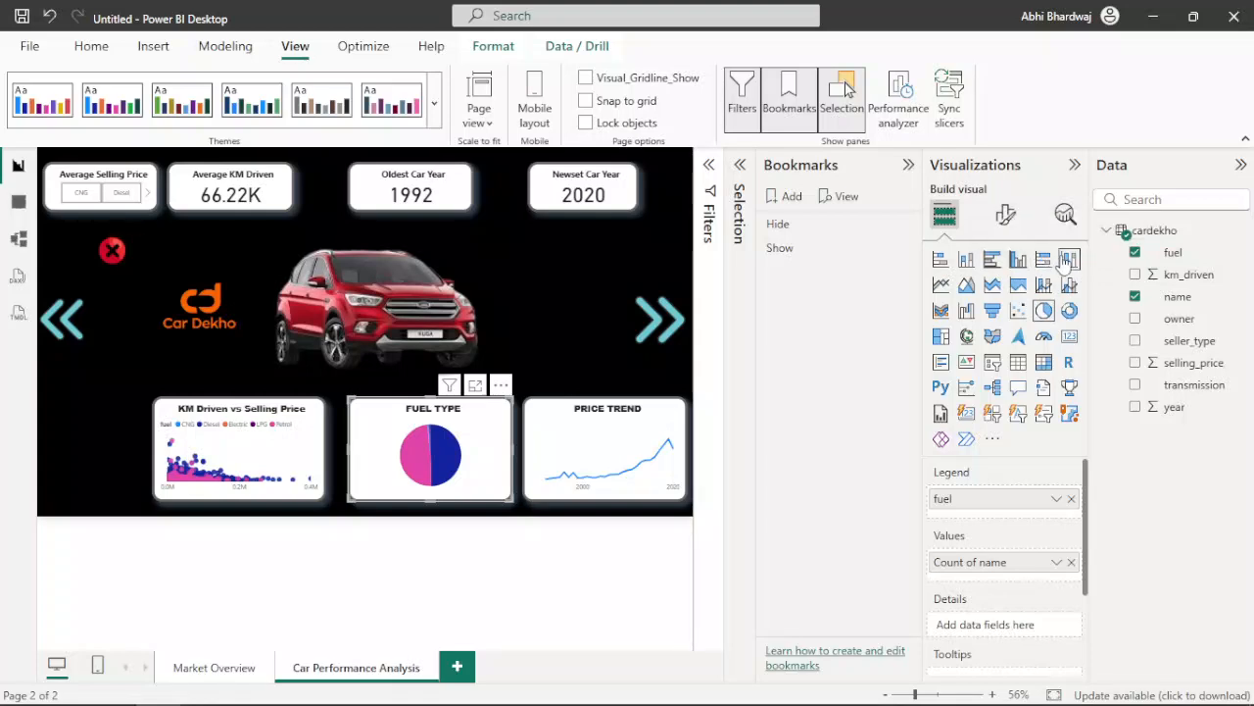
left_click(1068, 258)
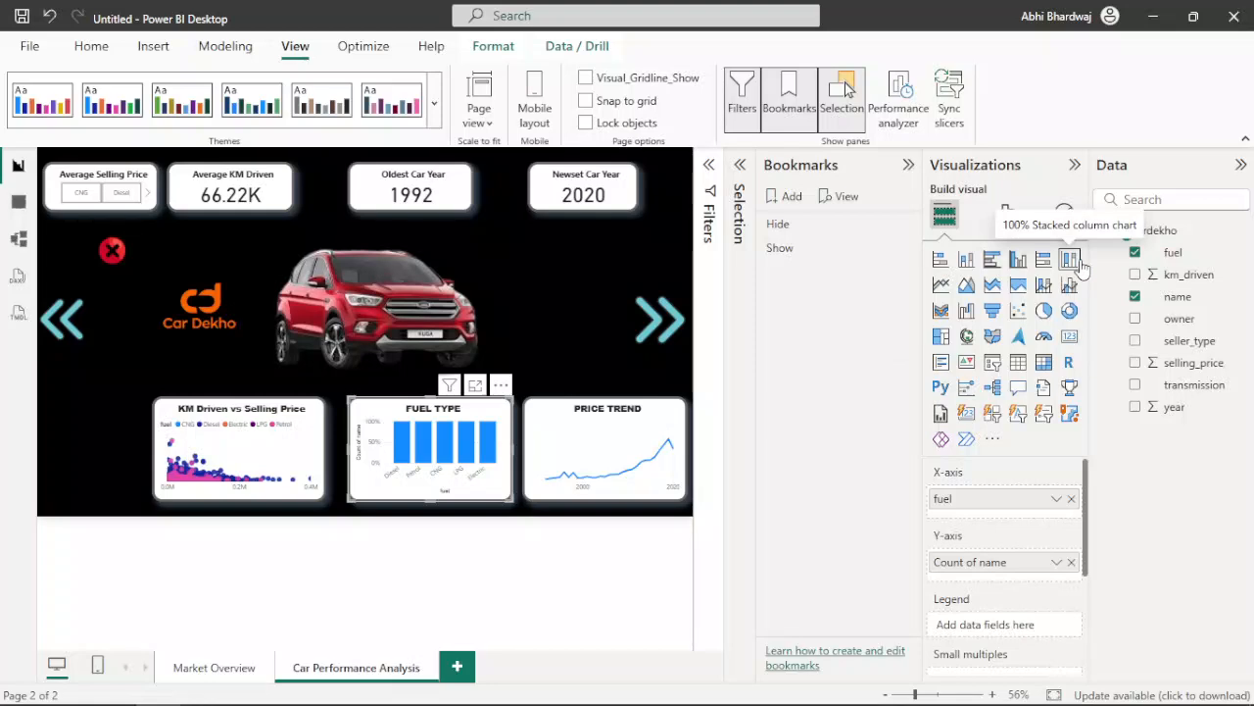
left_click(1072, 498)
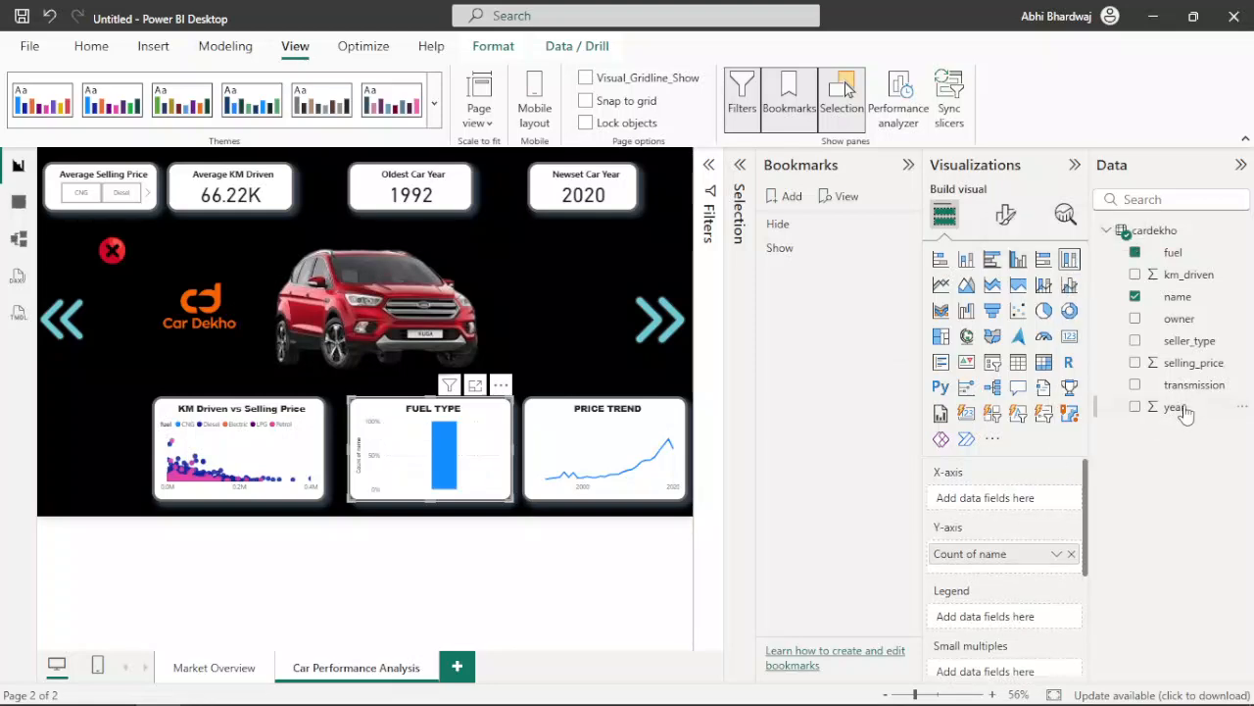
left_click_drag(1194, 386, 1019, 499)
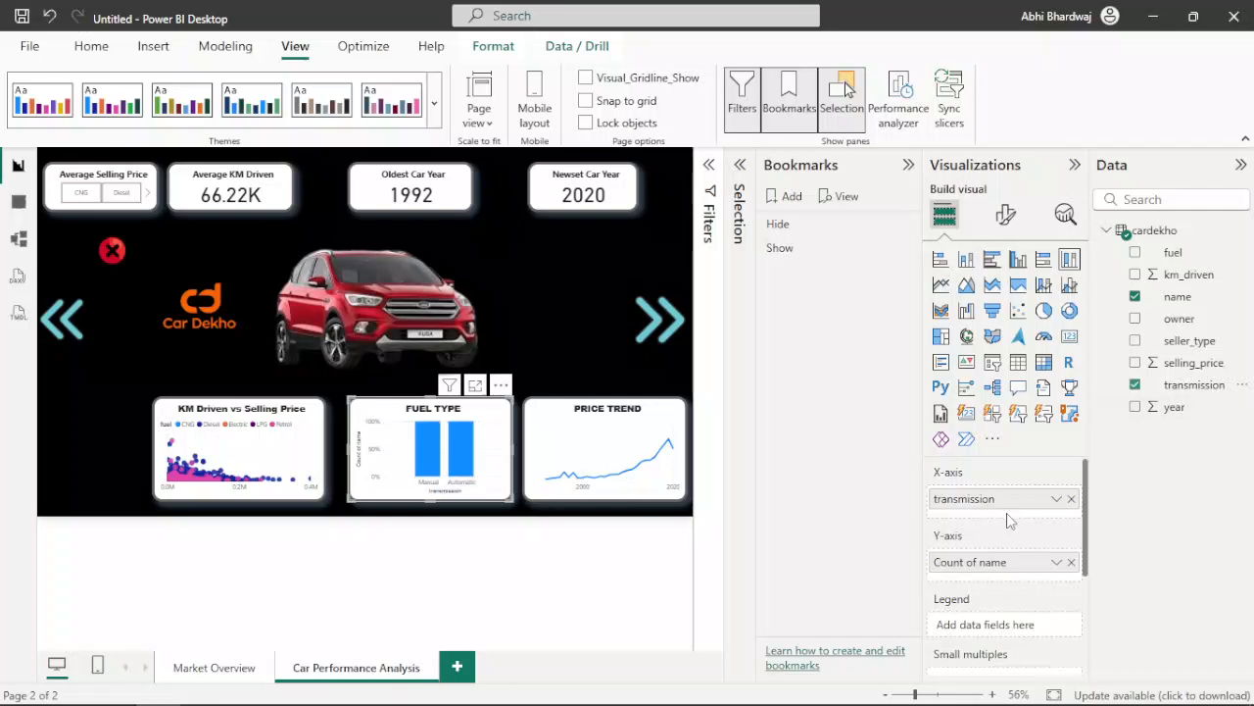
left_click(1070, 562)
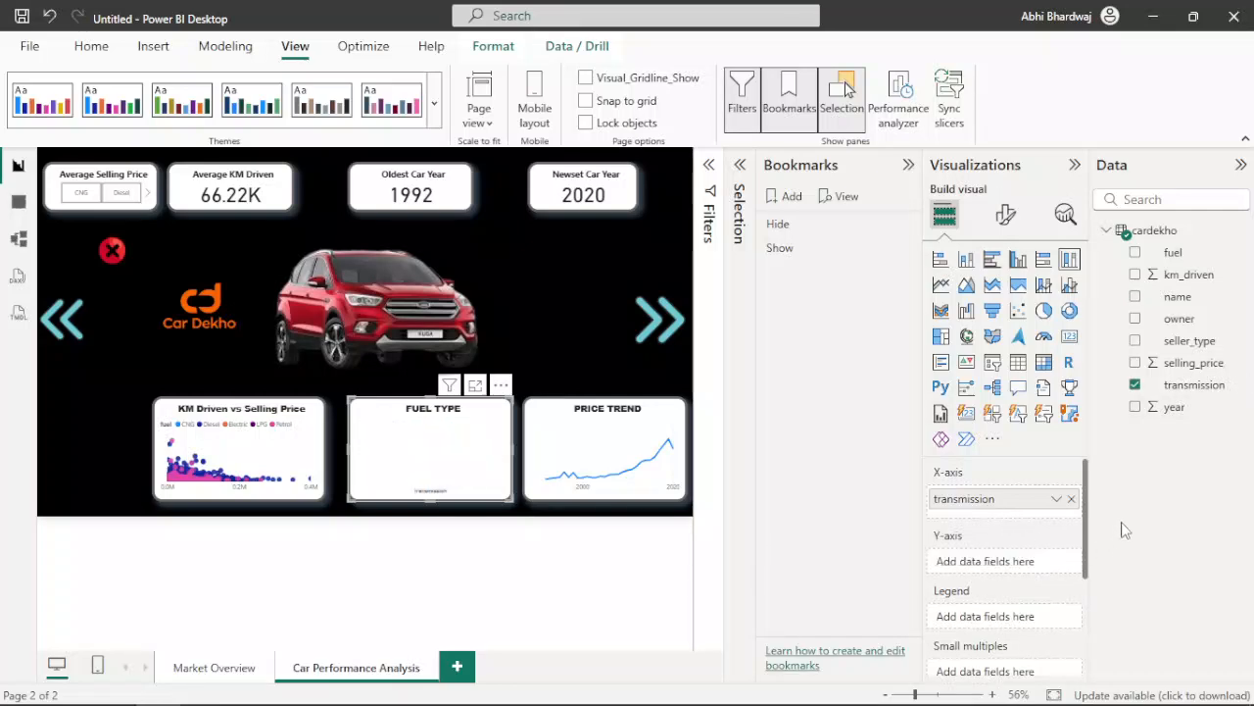
left_click_drag(1190, 295, 982, 560)
Step: Rename the stacked column chart's Y-axis field to car name for this visual
left_click(1057, 562)
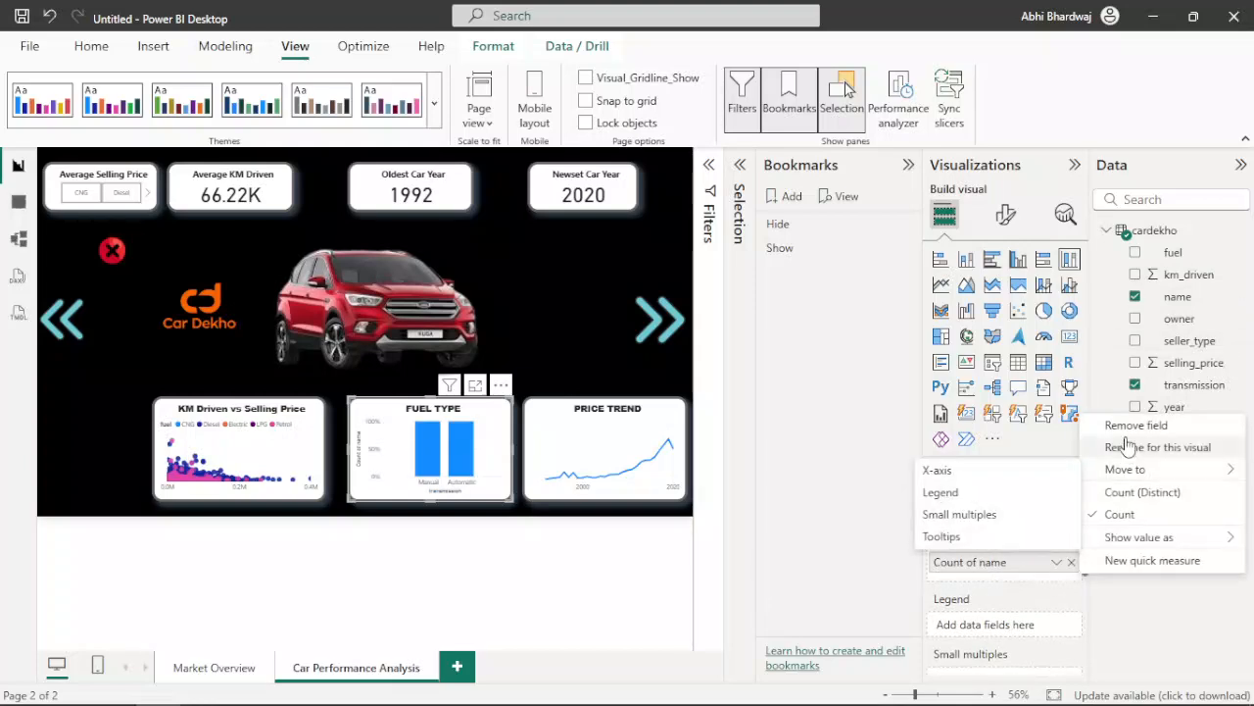
left_click(1127, 447)
key("ctrl+a")
type("car name")
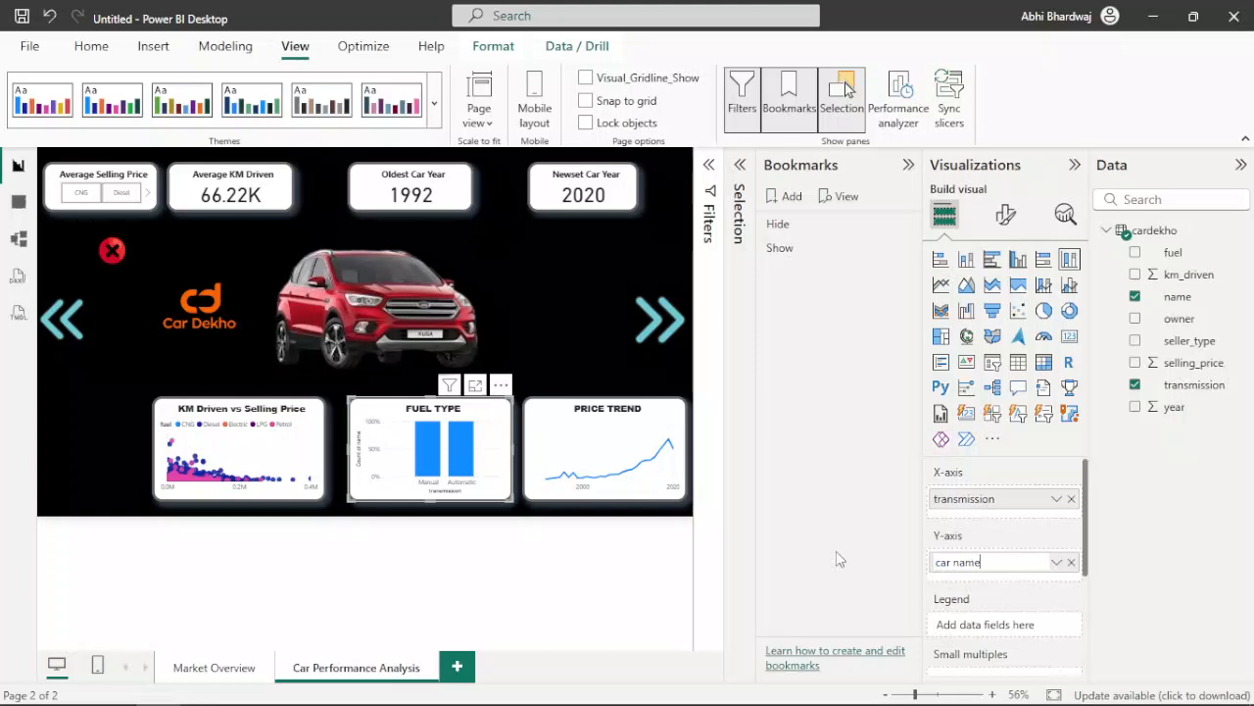
left_click(1162, 578)
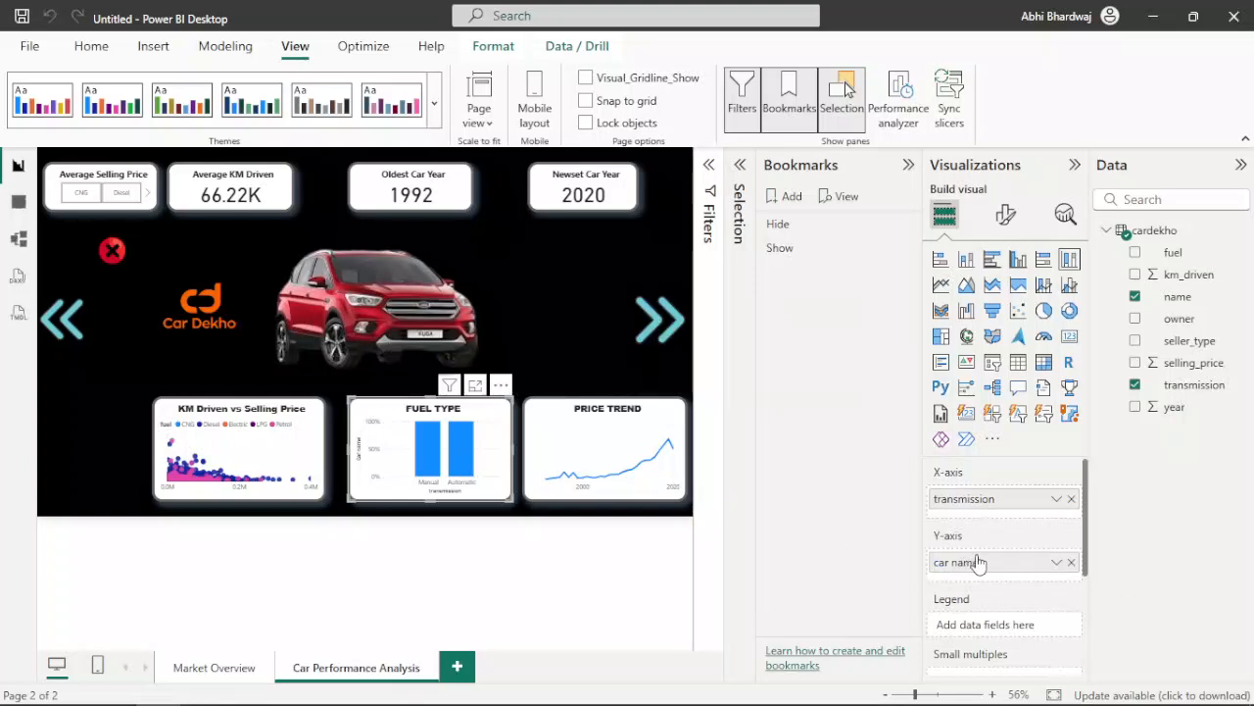
left_click(1057, 562)
left_click(1125, 615)
Step: Change the stacked column chart's title to Cars by Transmission Type
left_click(1011, 228)
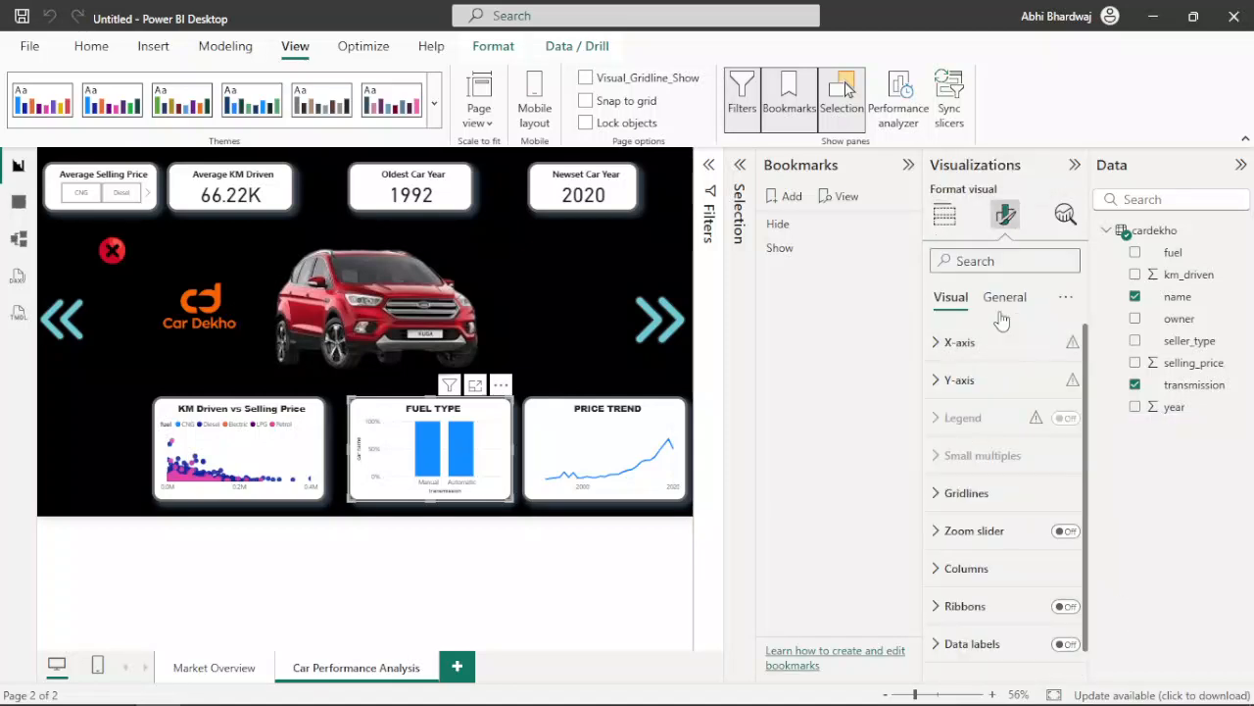
left_click(1004, 297)
left_click(986, 387)
triple_click(961, 469)
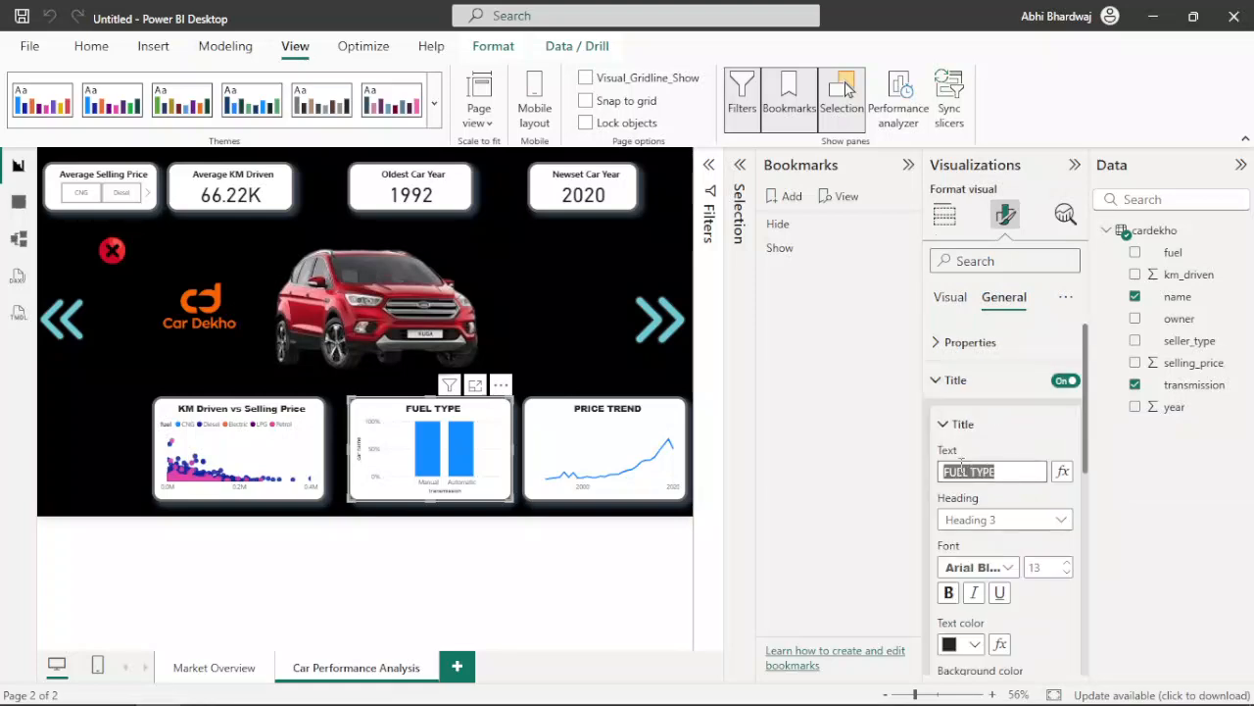
type("c")
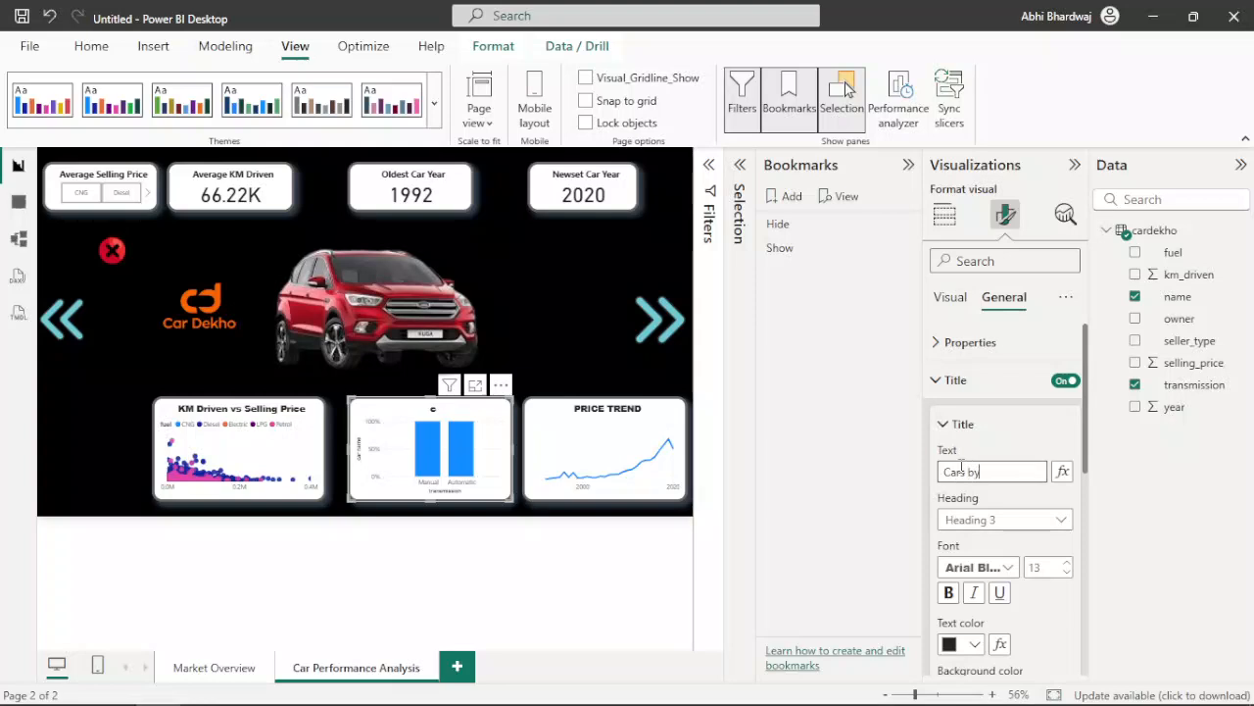
type("ars by Transmission Type")
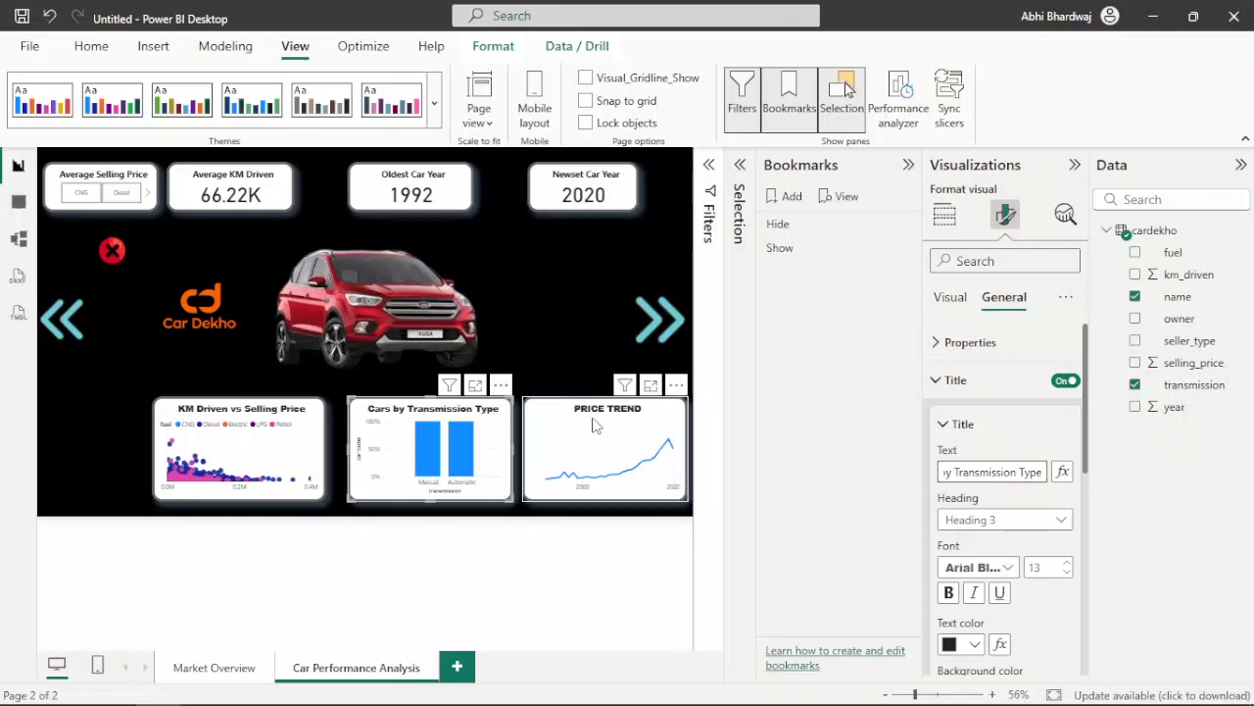
Step: Turn off the values and titles of both the Y-axis and X-axis on the Cars by Transmission Type chart
left_click(949, 297)
left_click(980, 384)
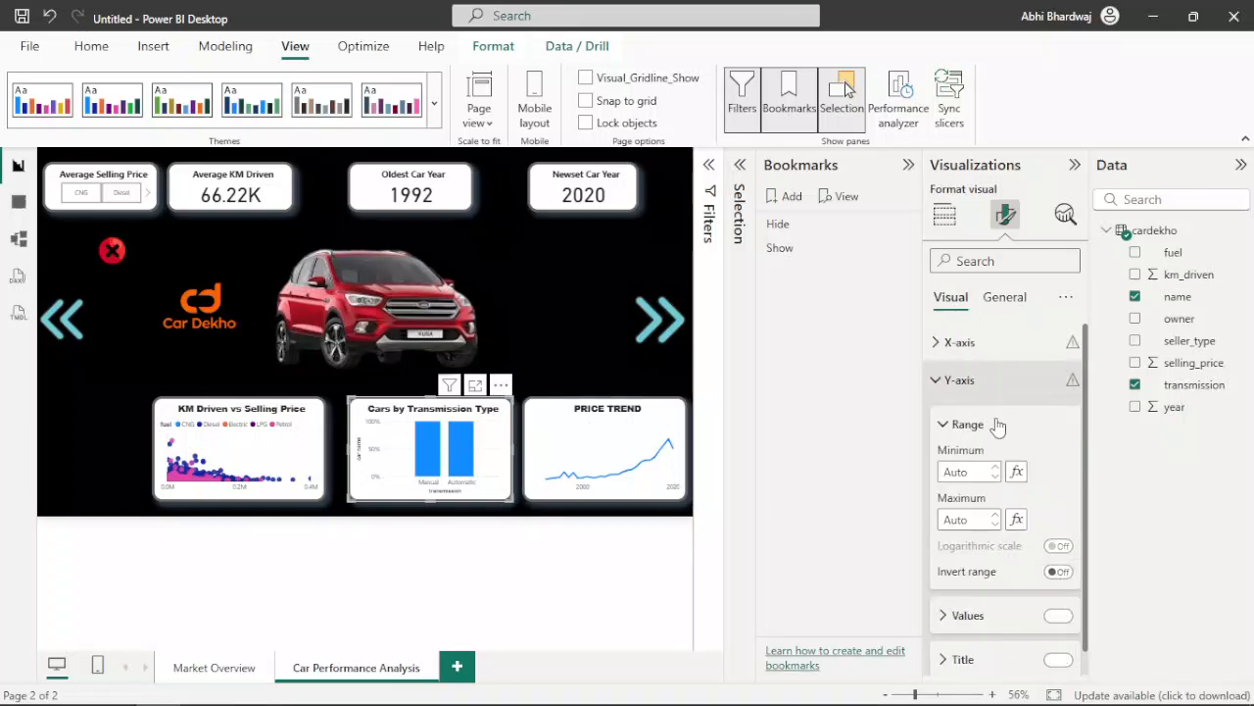
left_click(1057, 616)
left_click(1058, 660)
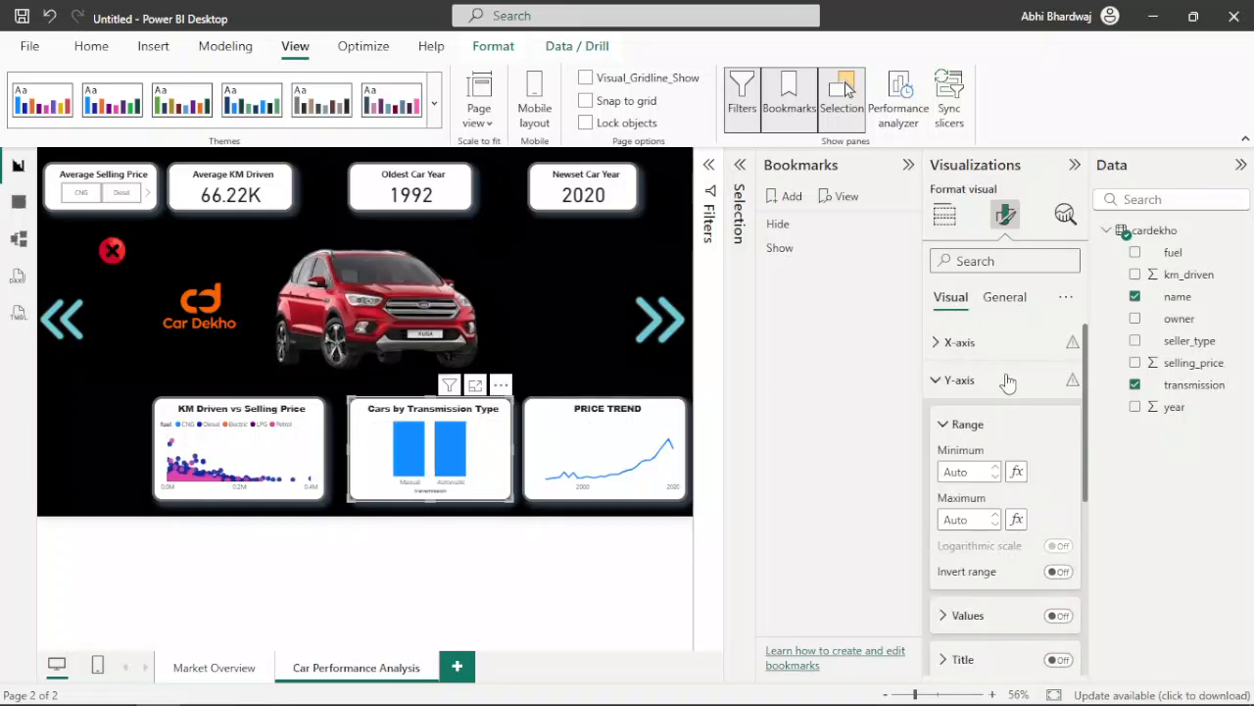
left_click(1003, 359)
left_click(1058, 651)
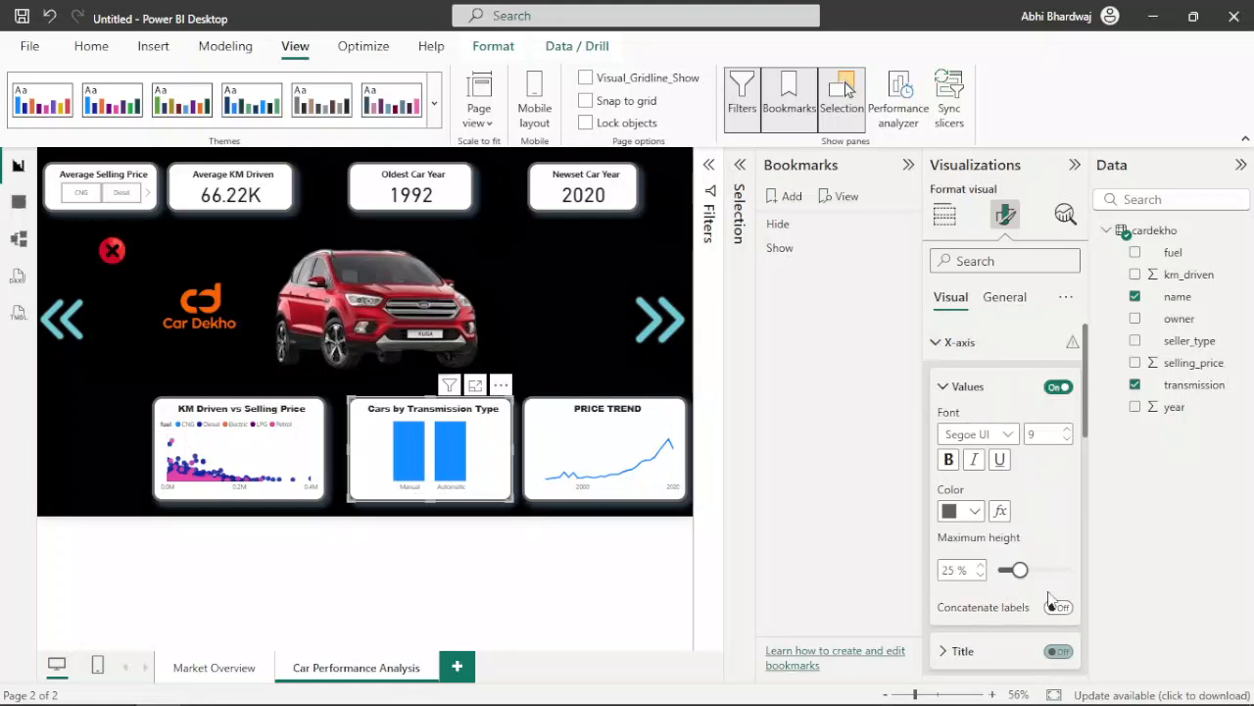
scroll(1050, 597, "down", 2)
scroll(1056, 554, "up", 2)
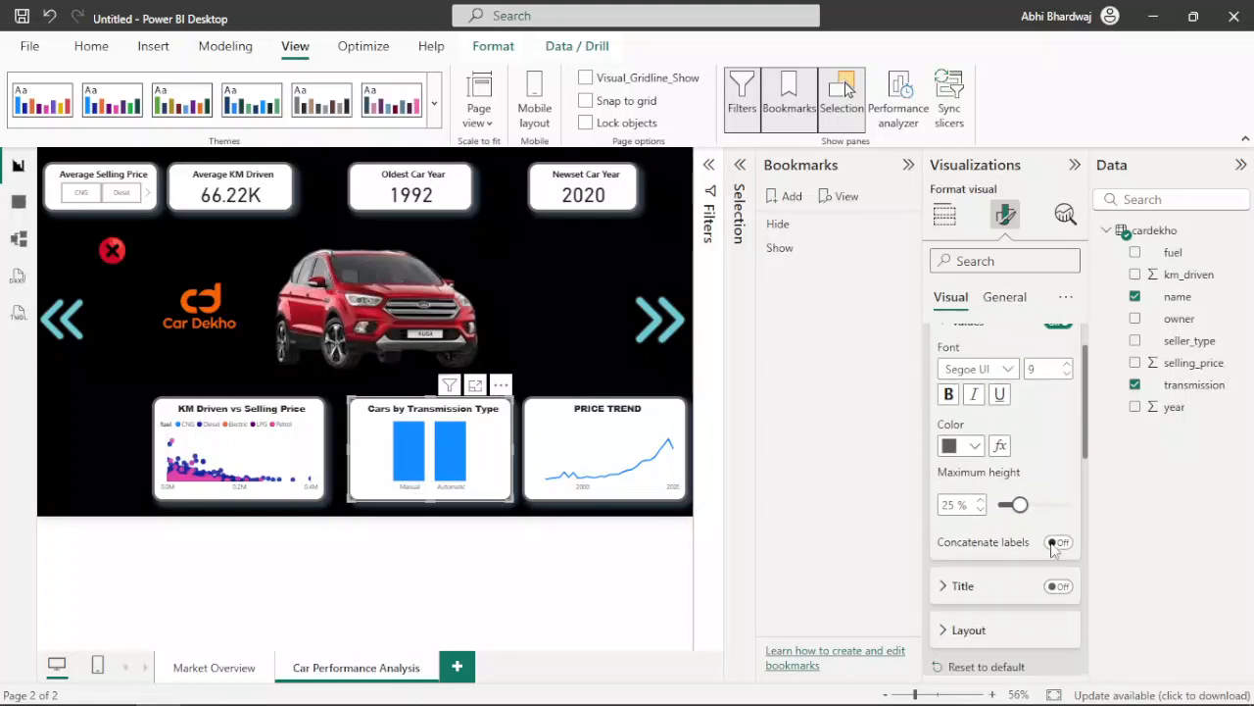
left_click(1059, 386)
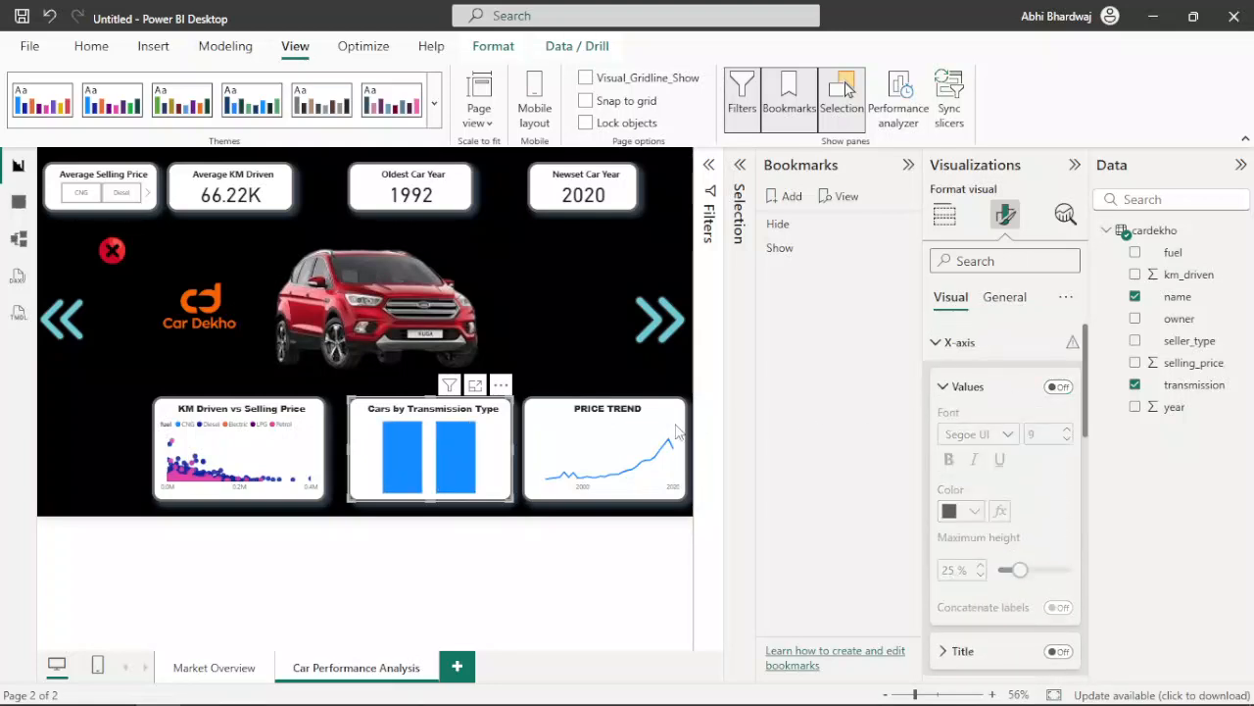
Step: Convert the PRICE TREND line chart to a stacked bar chart with selling_price on the Y-axis and the count of owner on the X-axis
left_click(547, 423)
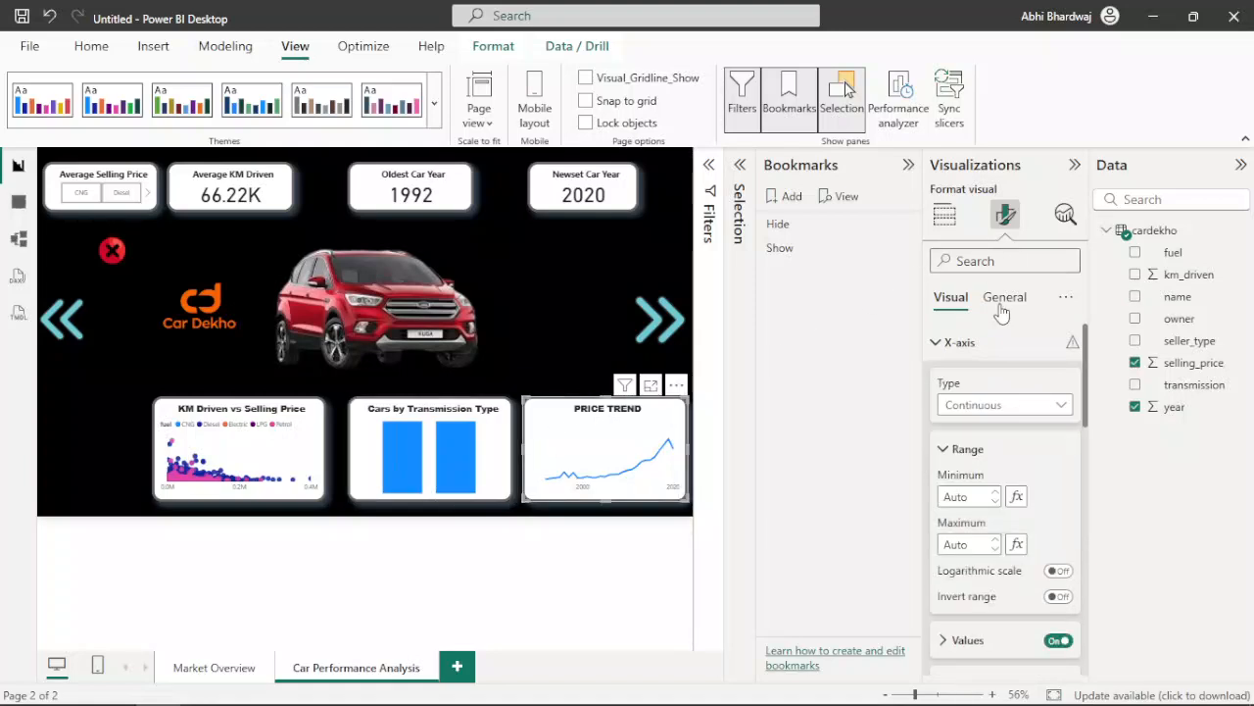
left_click(946, 215)
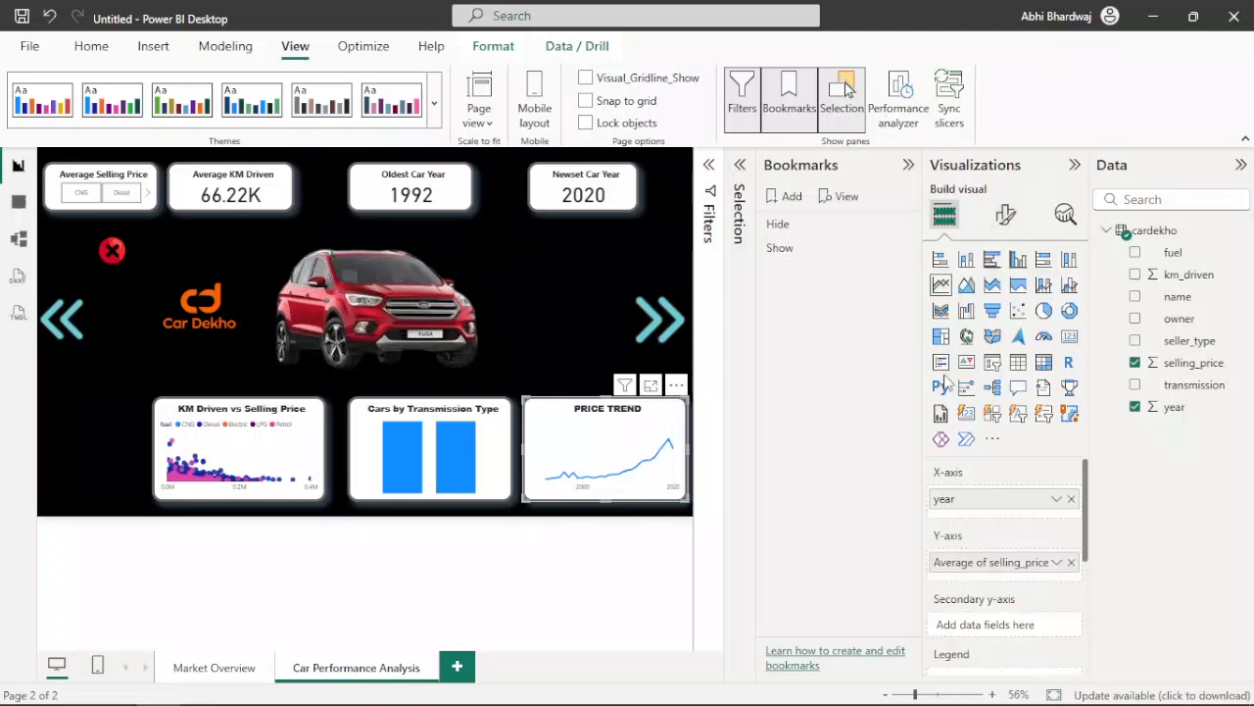
left_click(941, 259)
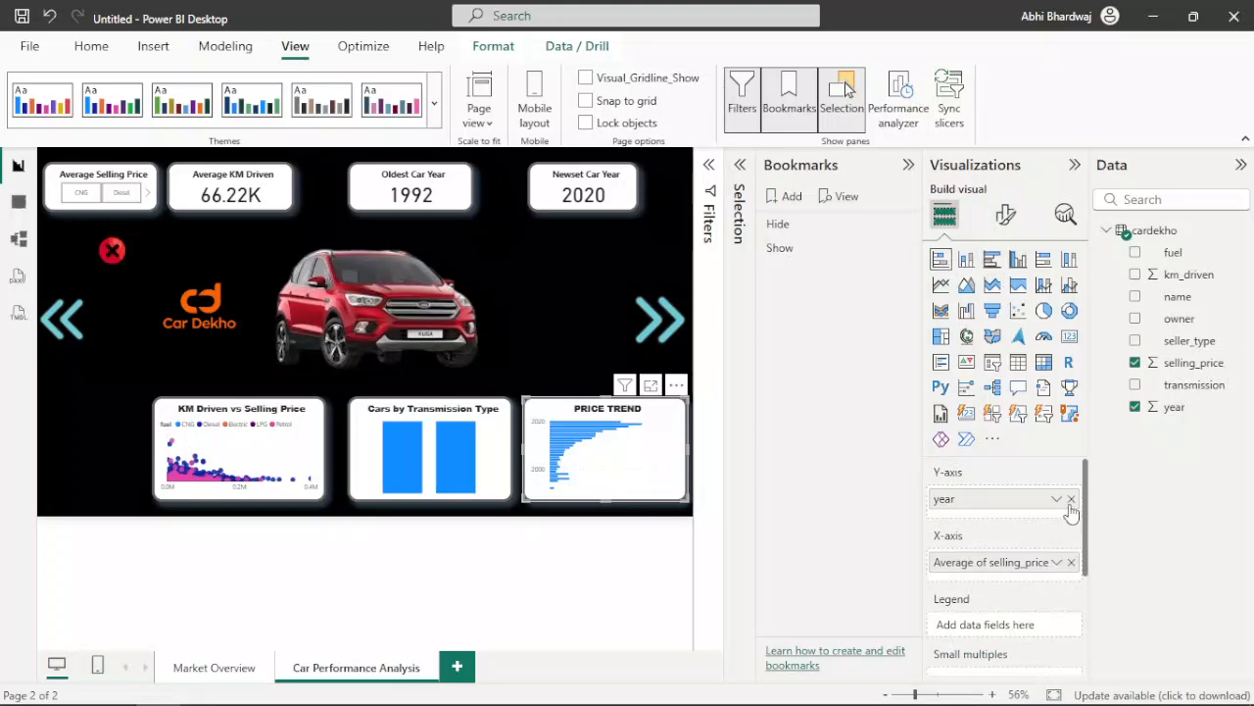
left_click_drag(1146, 318, 989, 563)
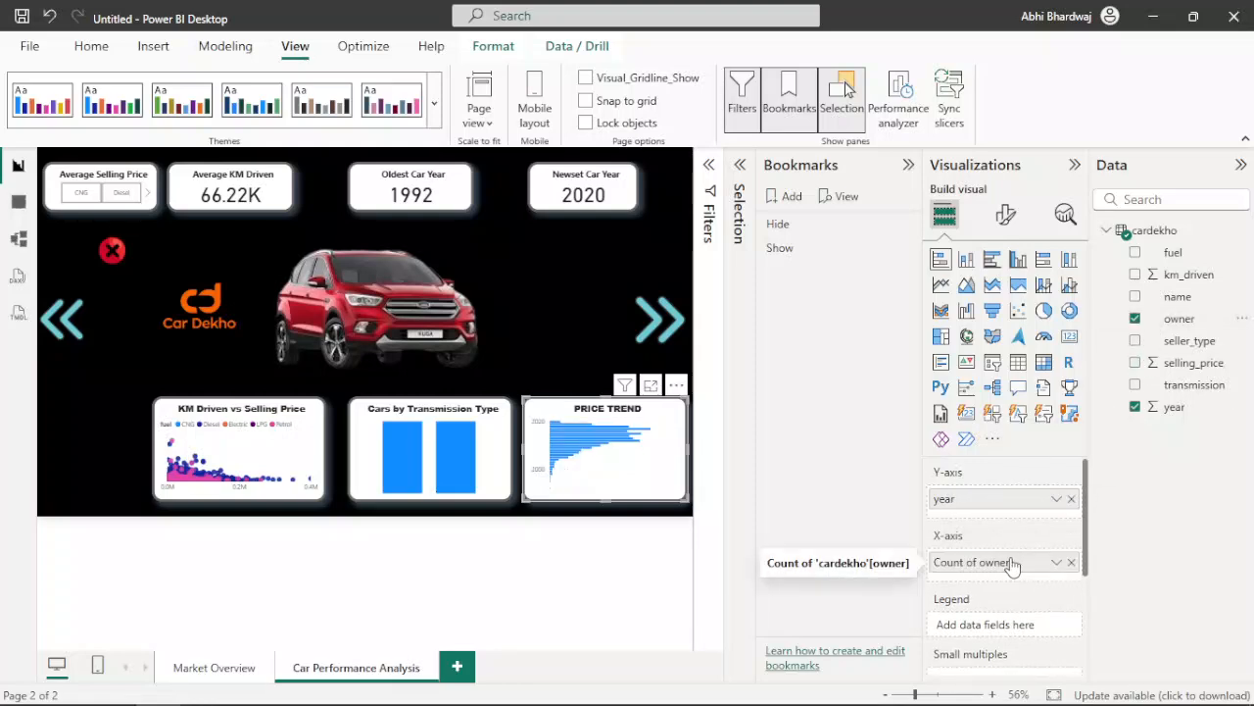
right_click(1012, 566)
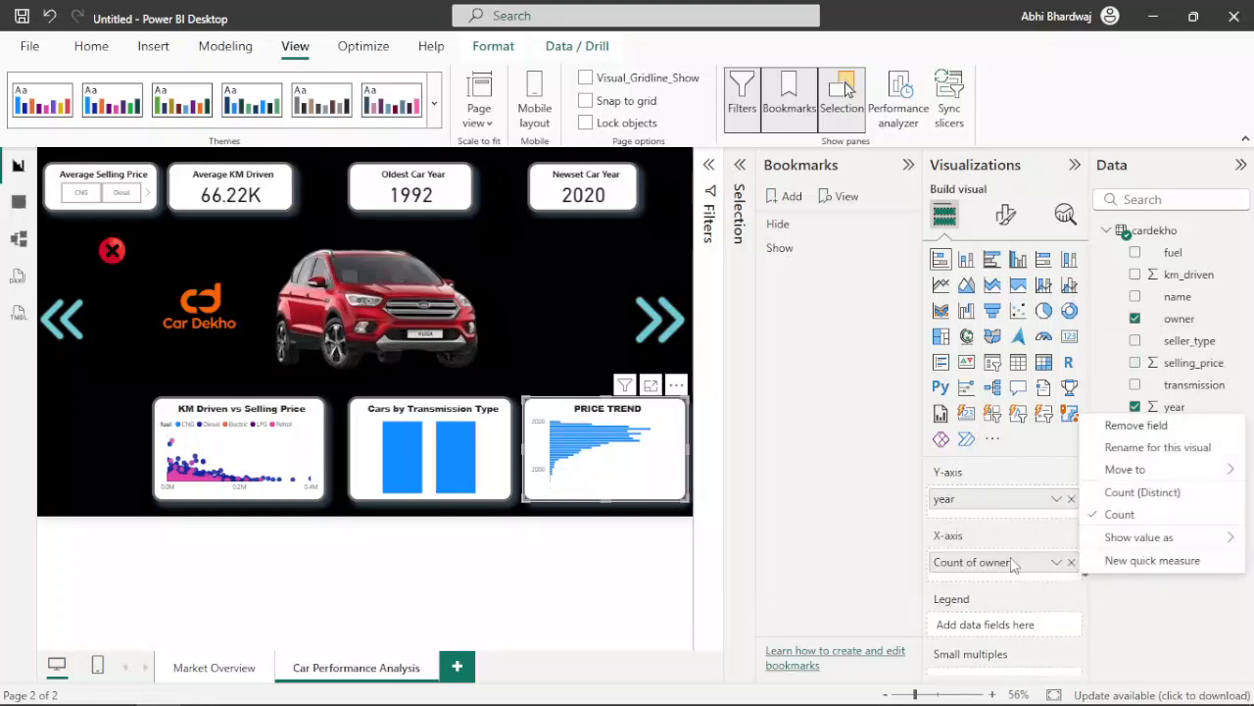
left_click(1083, 515)
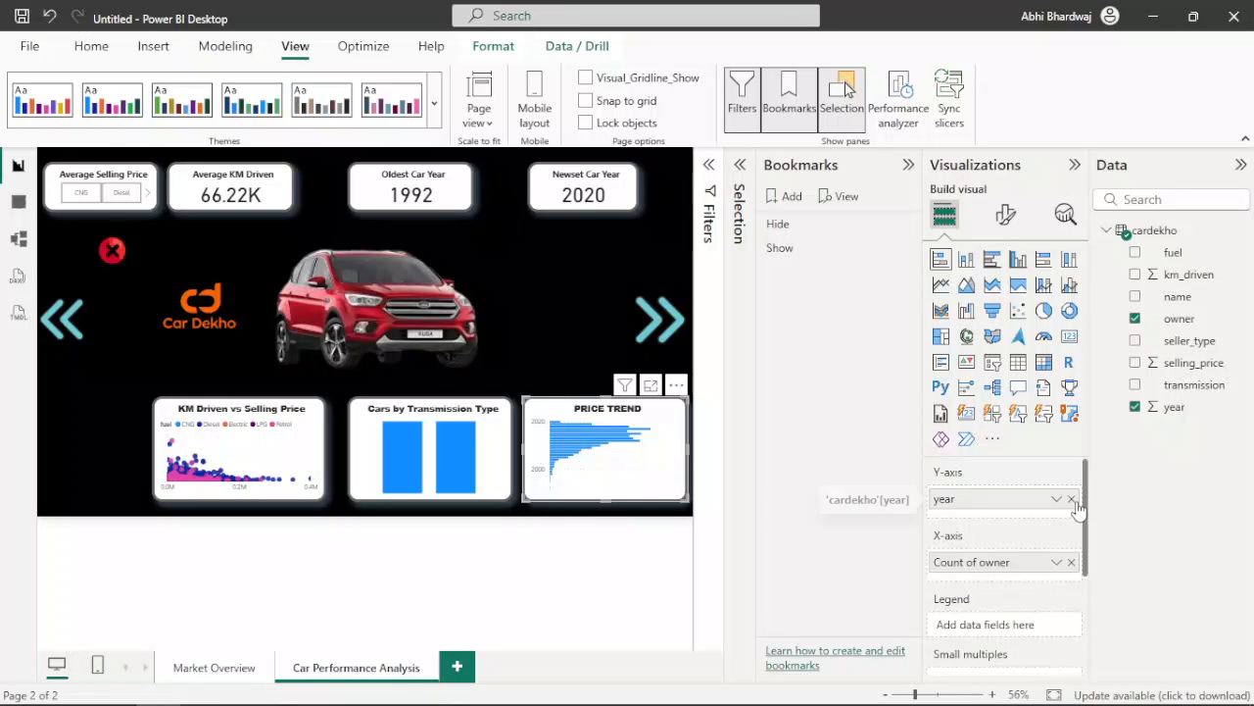
left_click(1071, 499)
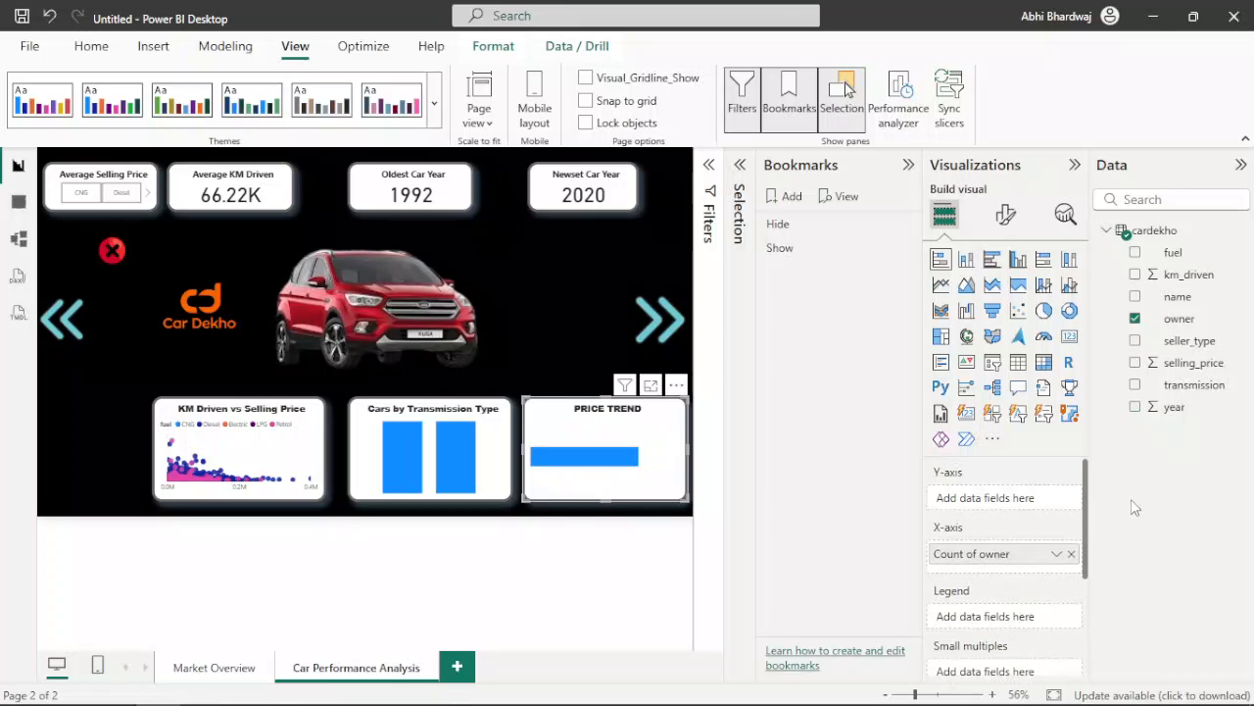
left_click_drag(1192, 364, 966, 498)
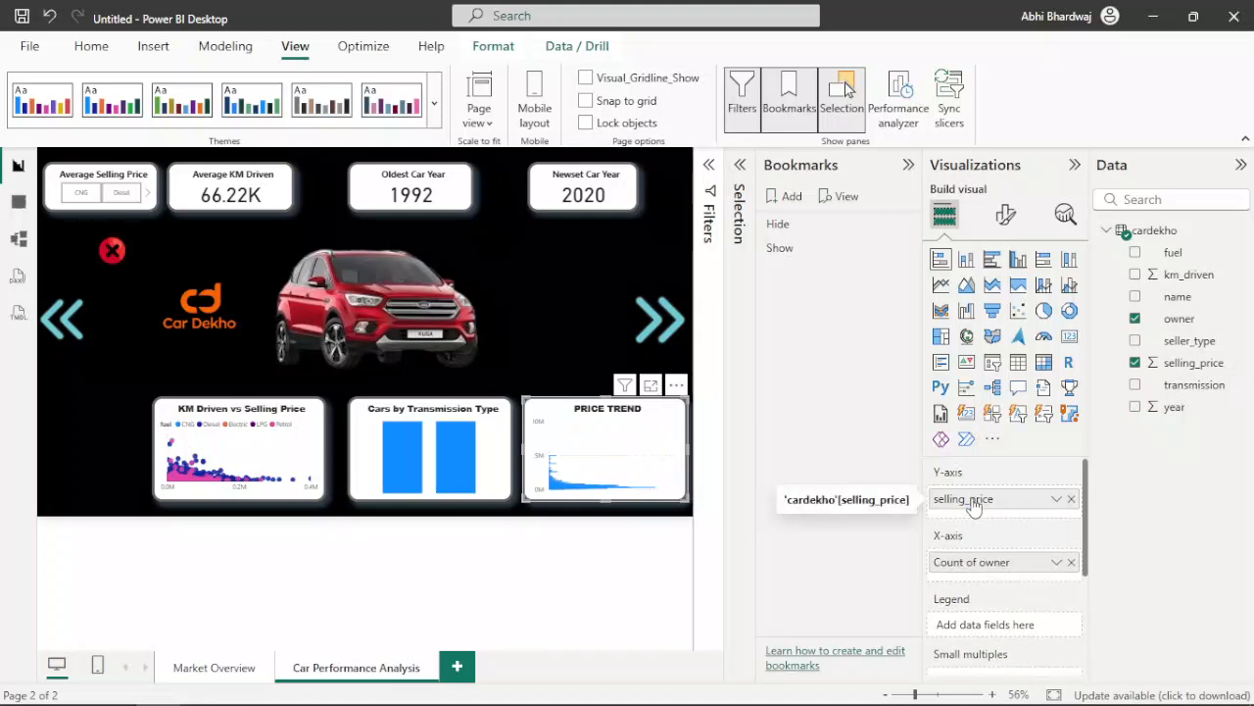
right_click(980, 503)
left_click(1136, 459)
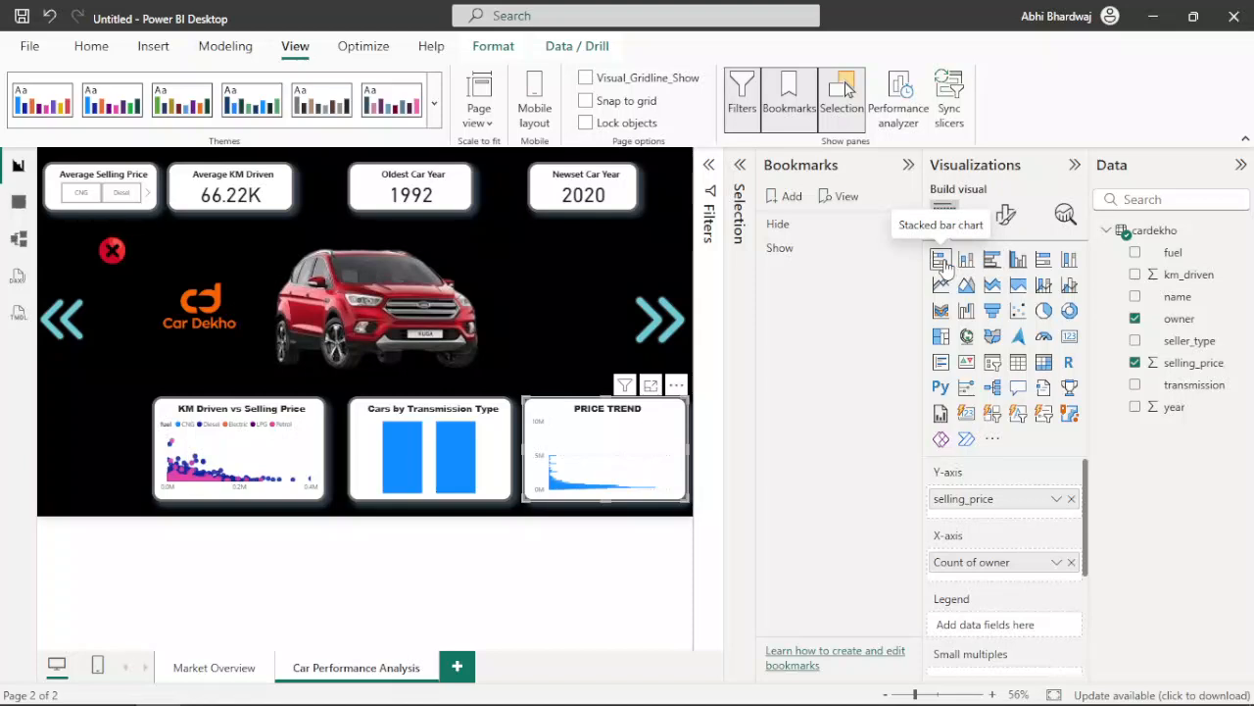
right_click(1001, 501)
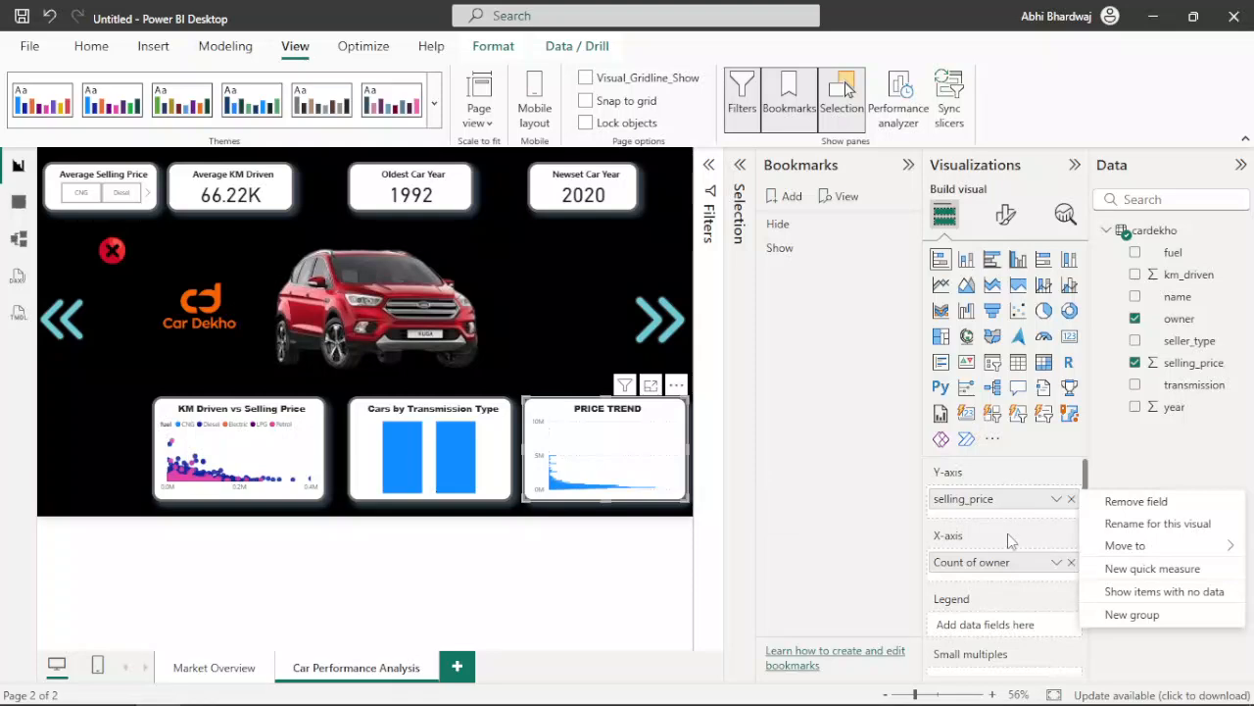
left_click(1015, 532)
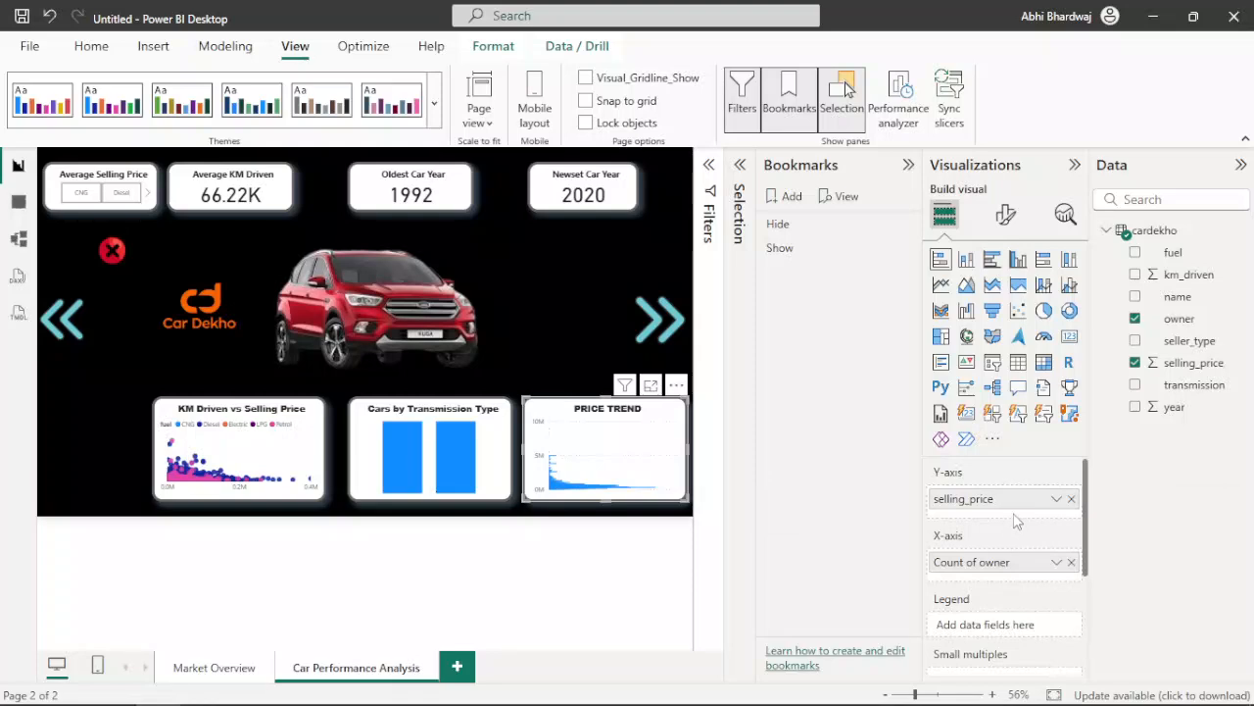
Step: Change the stacked bar chart's title to Price by Owner Type
left_click(1006, 216)
left_click(1004, 296)
left_click(975, 380)
triple_click(967, 471)
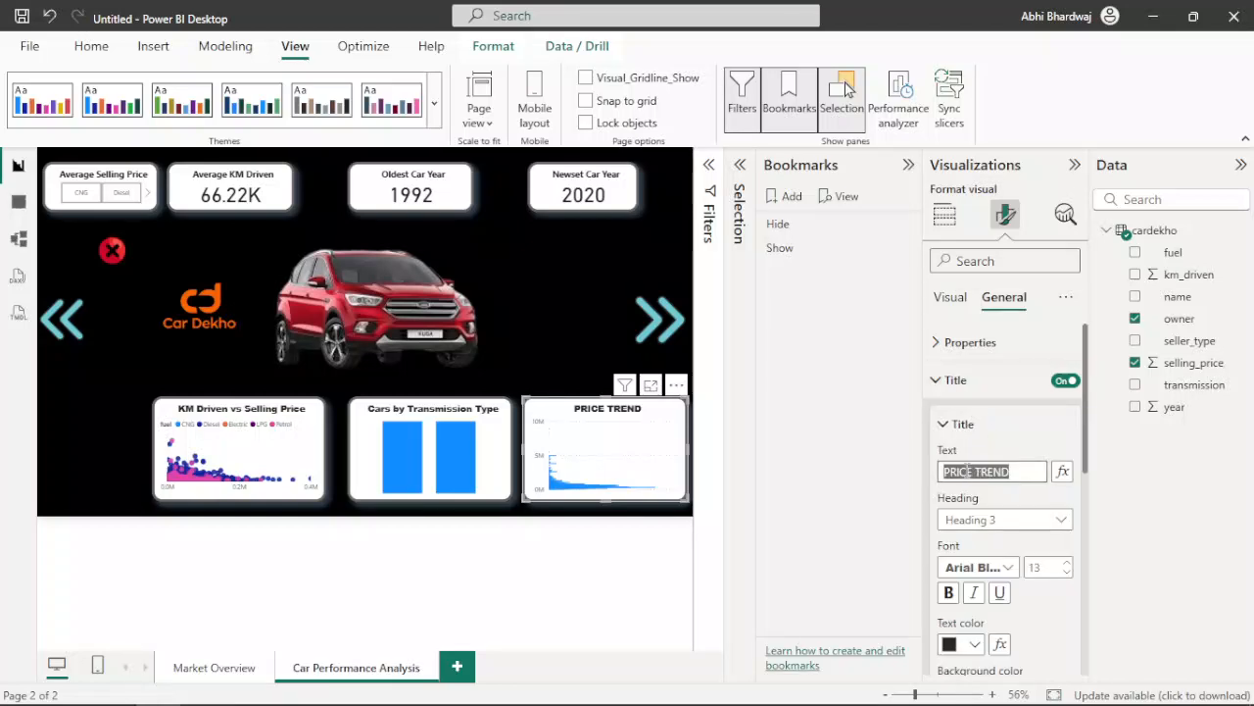
type("Price")
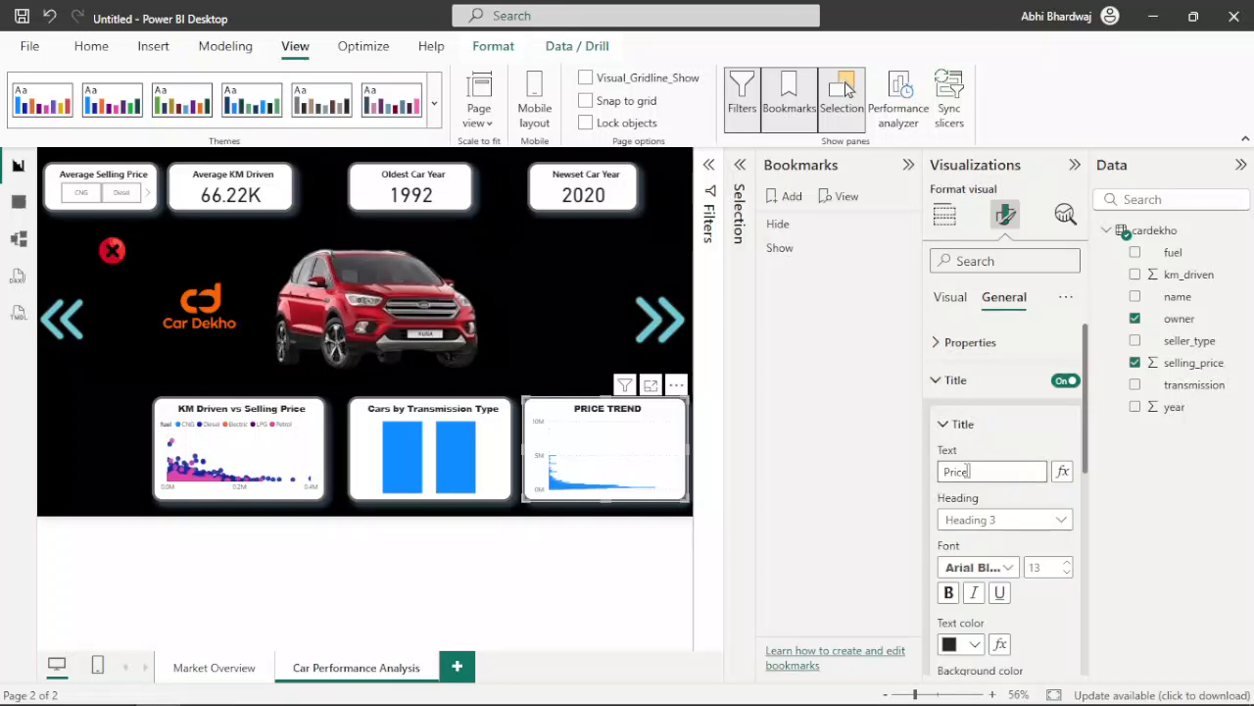
type(" by Owner Tt")
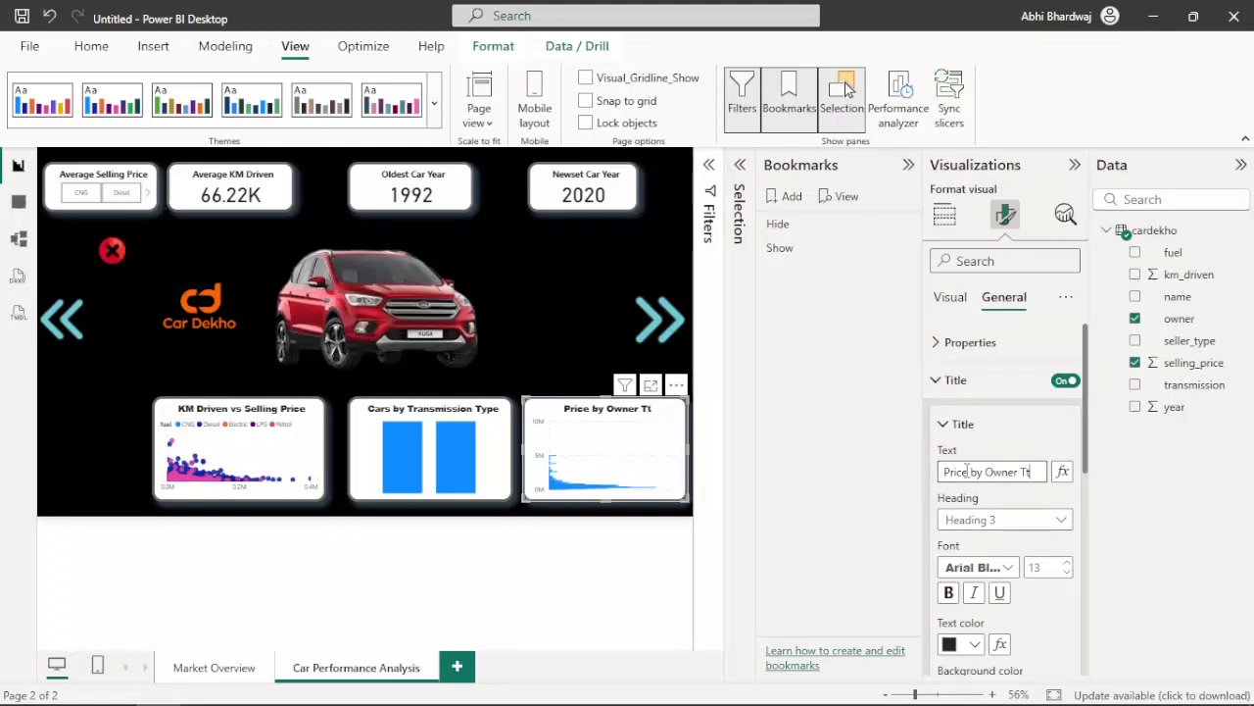
key("BackSpace")
type("ype")
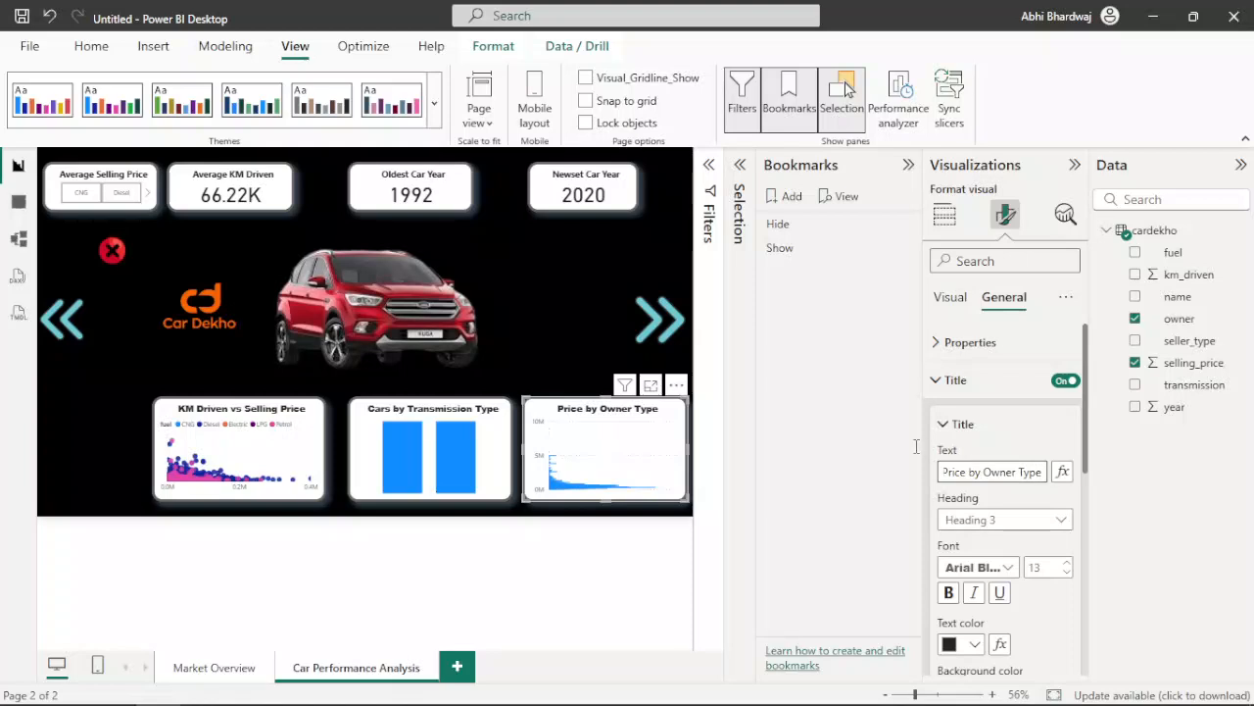
Step: Try the Count (Distinct) aggregation for owner on the Price by Owner Type chart's X-axis and restore Count
mouse_move(566, 490)
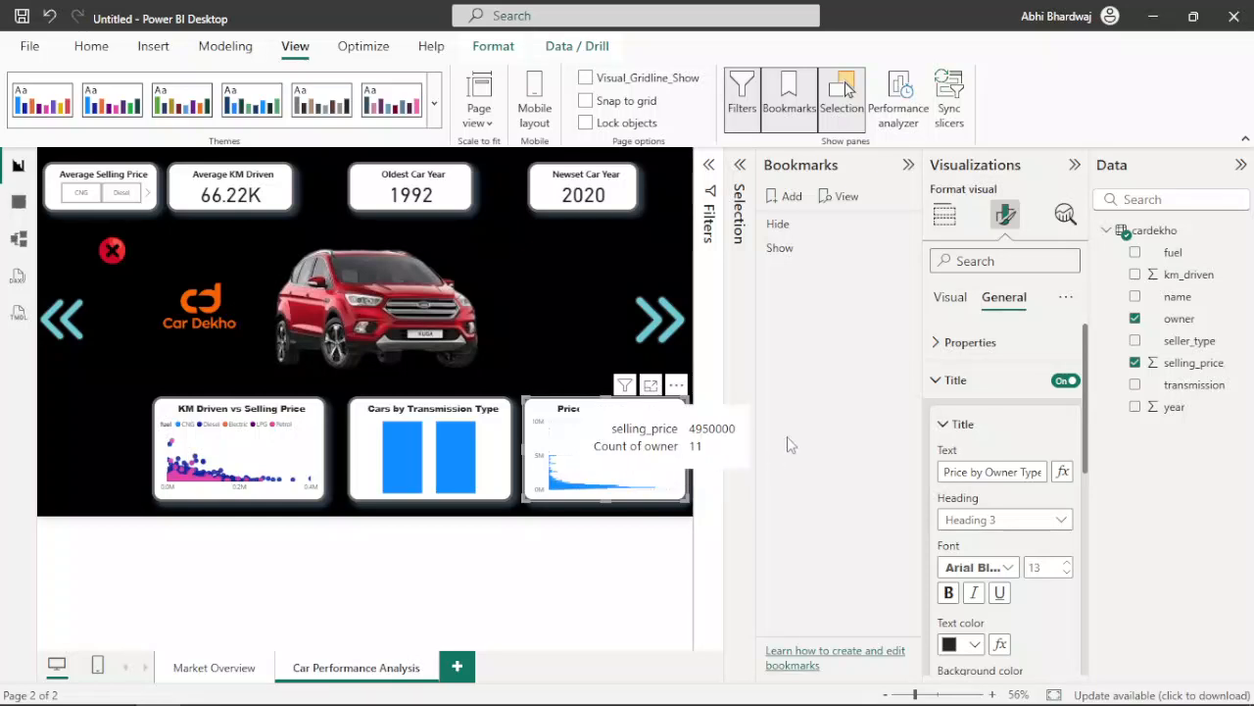
left_click(944, 215)
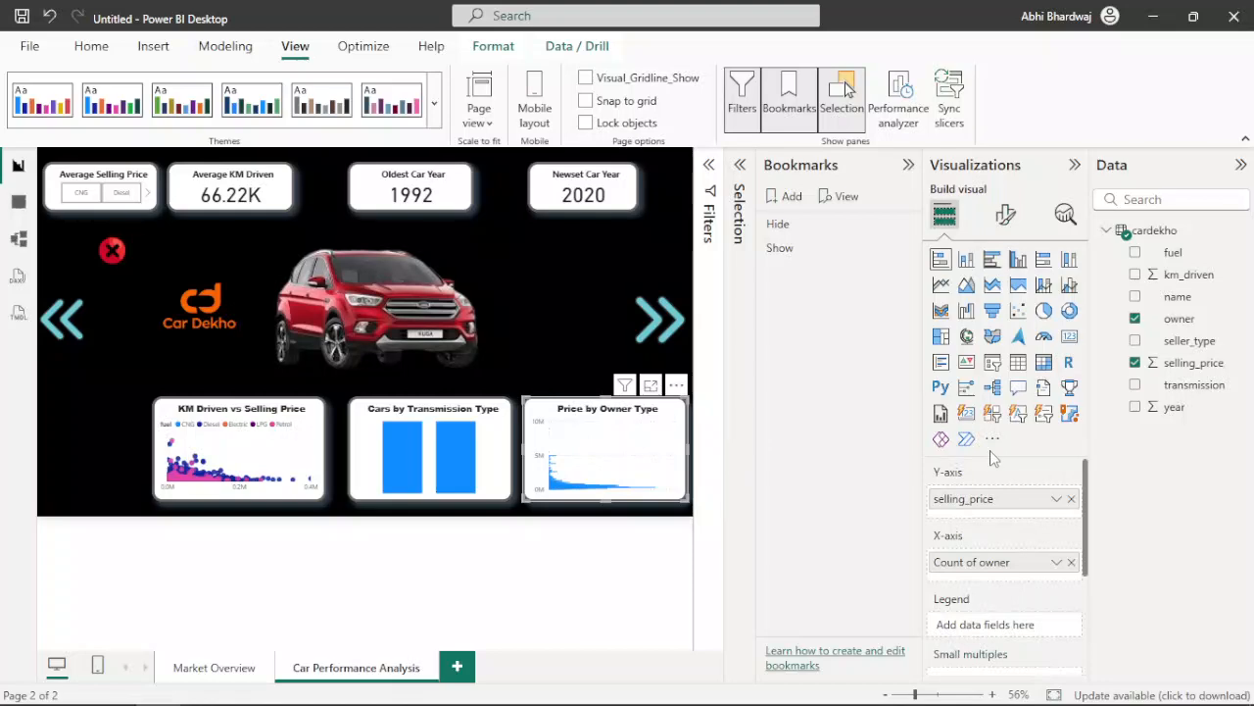
right_click(1009, 502)
left_click(1012, 545)
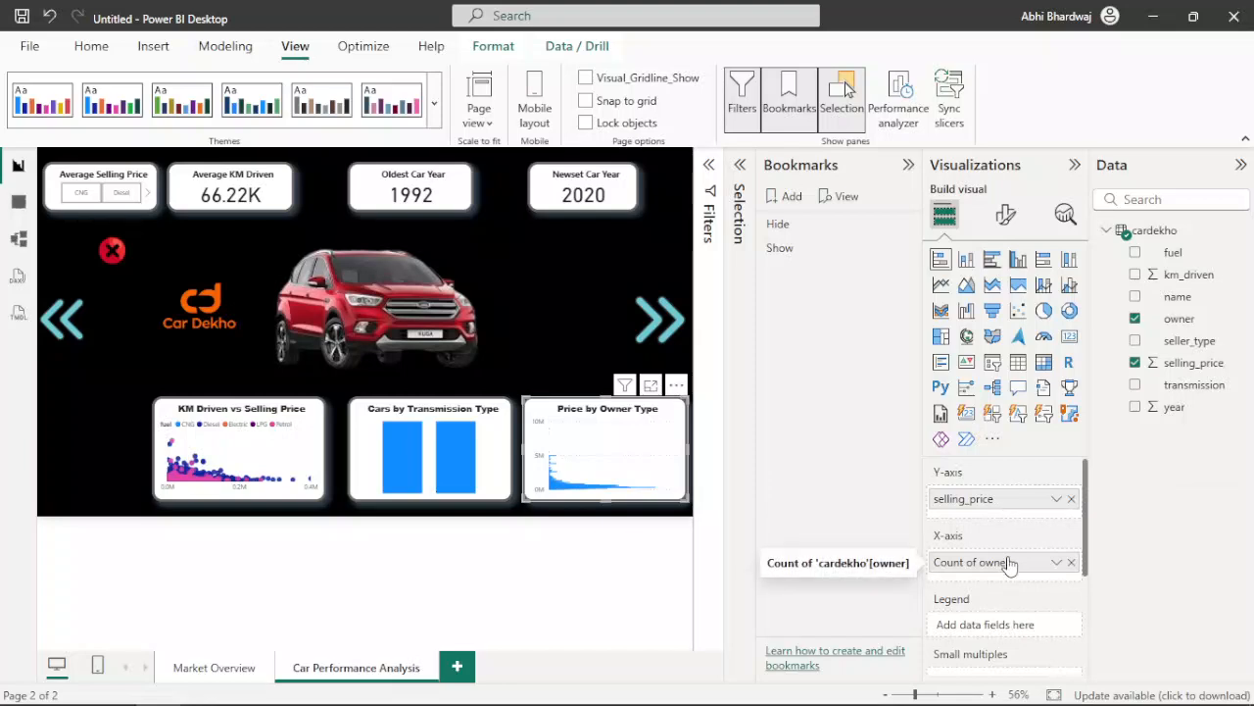
right_click(1009, 562)
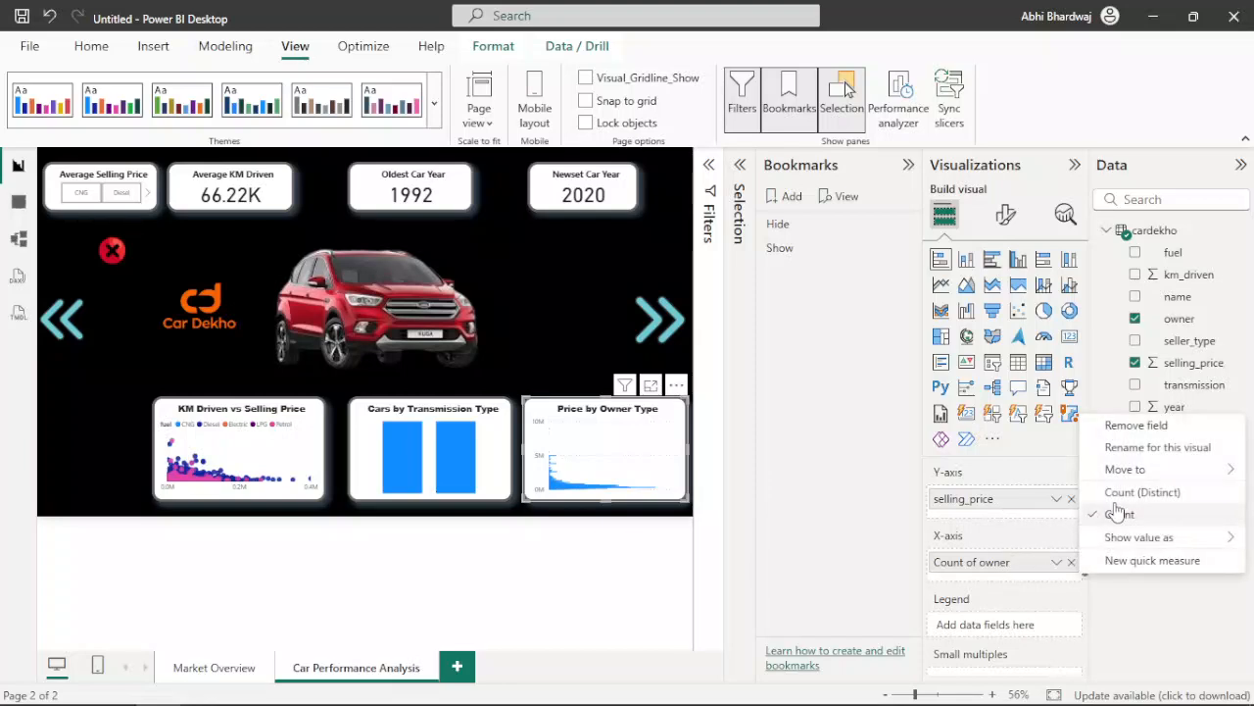
left_click(1135, 512)
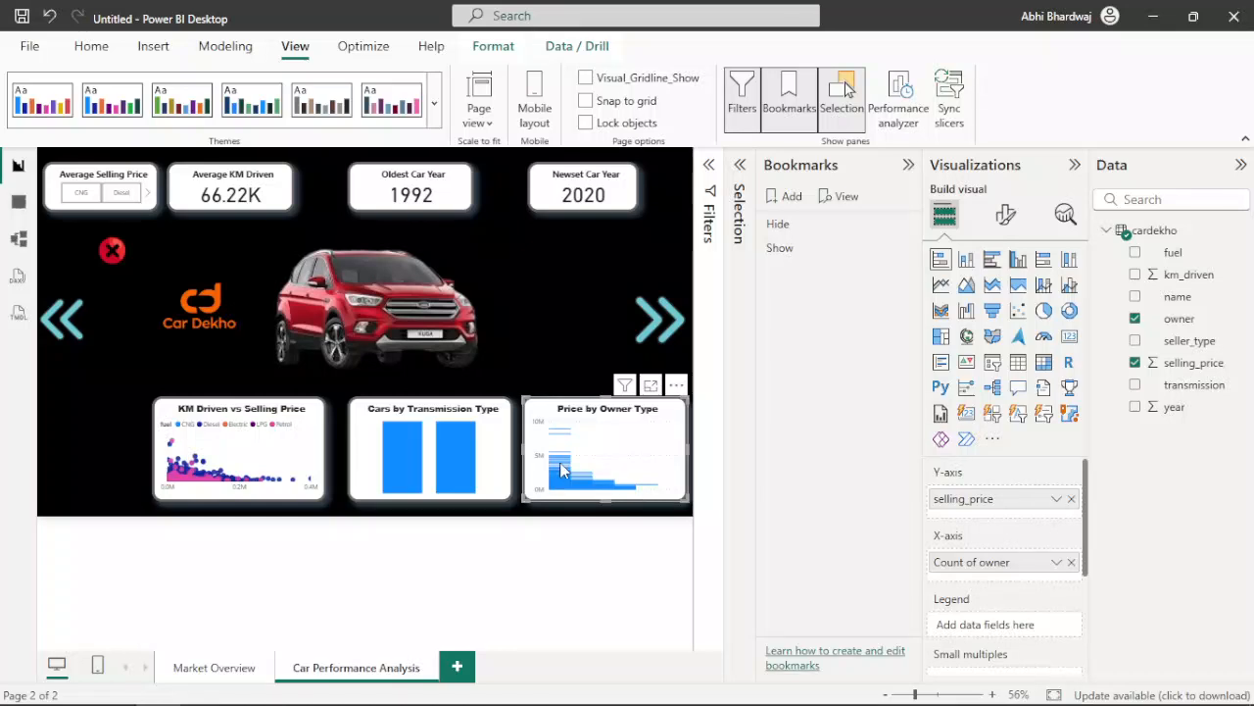
mouse_move(560, 464)
mouse_move(563, 437)
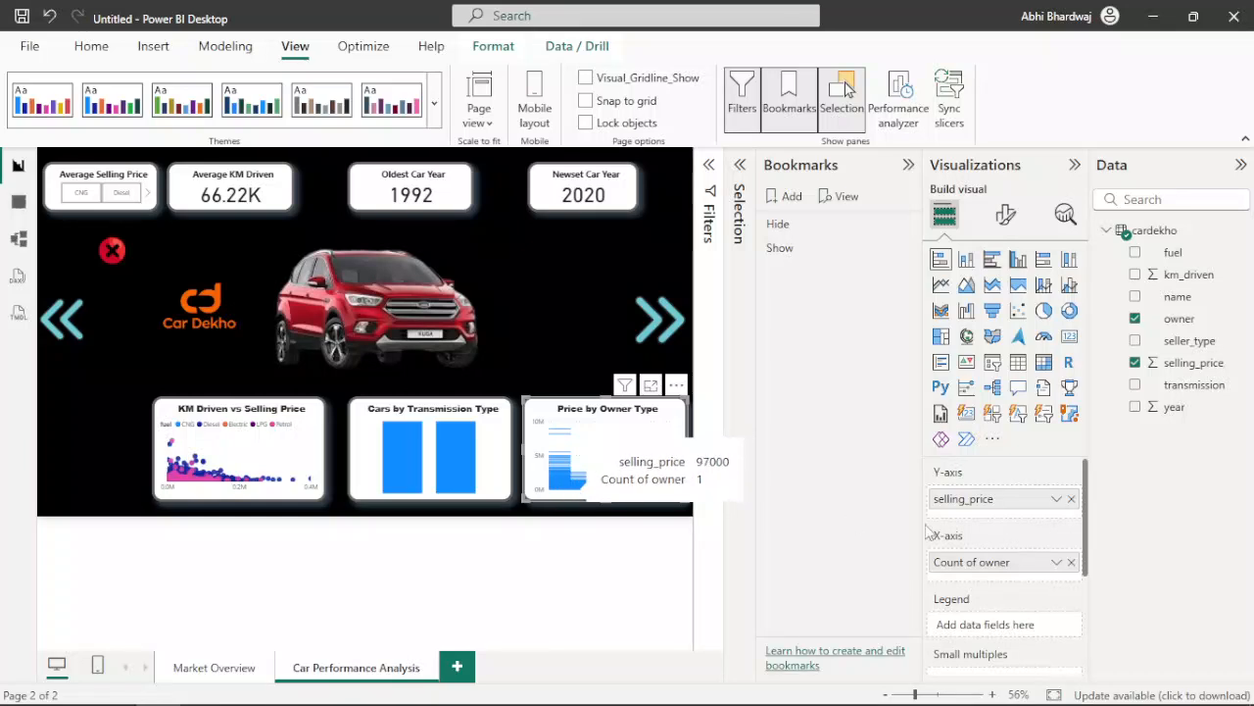
left_click(1057, 562)
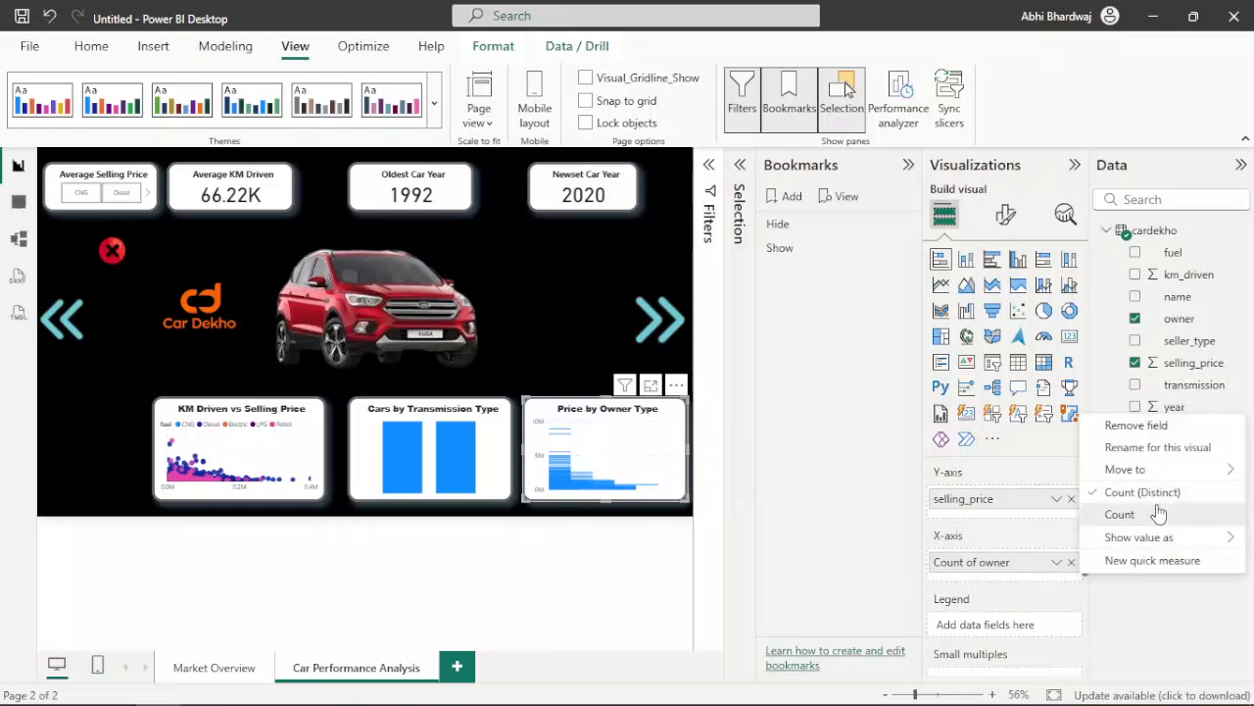
left_click(1157, 513)
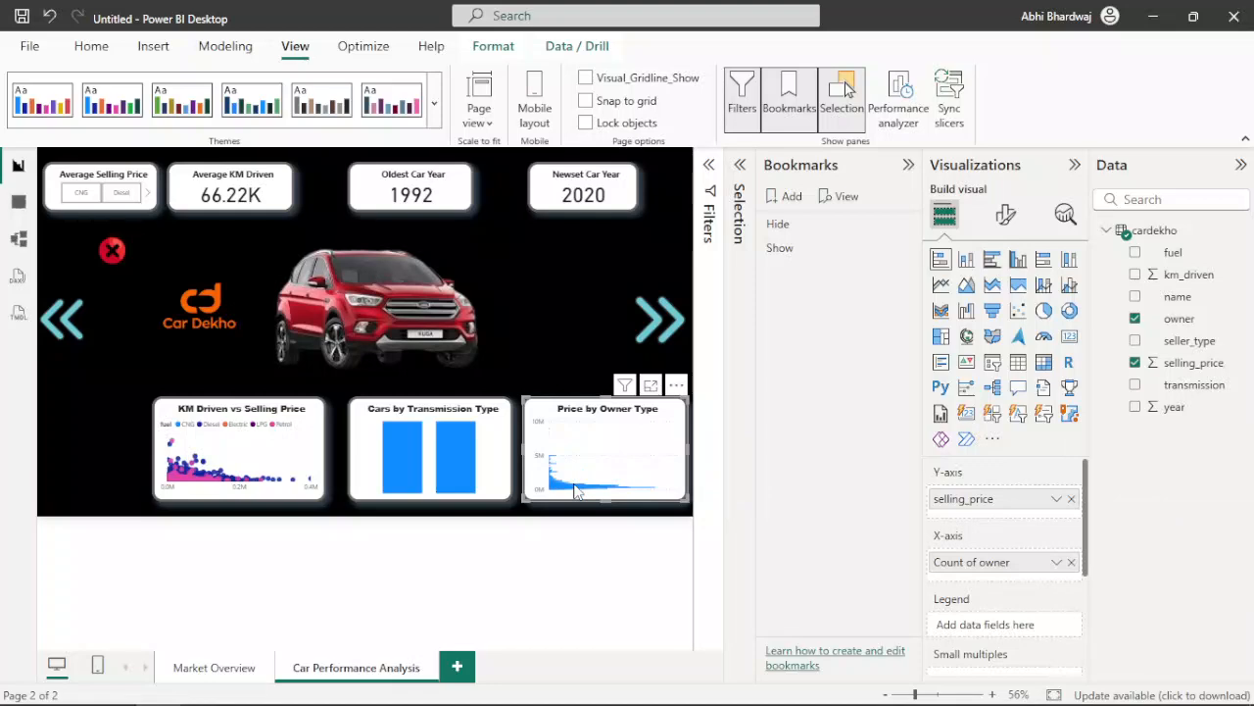
right_click(958, 509)
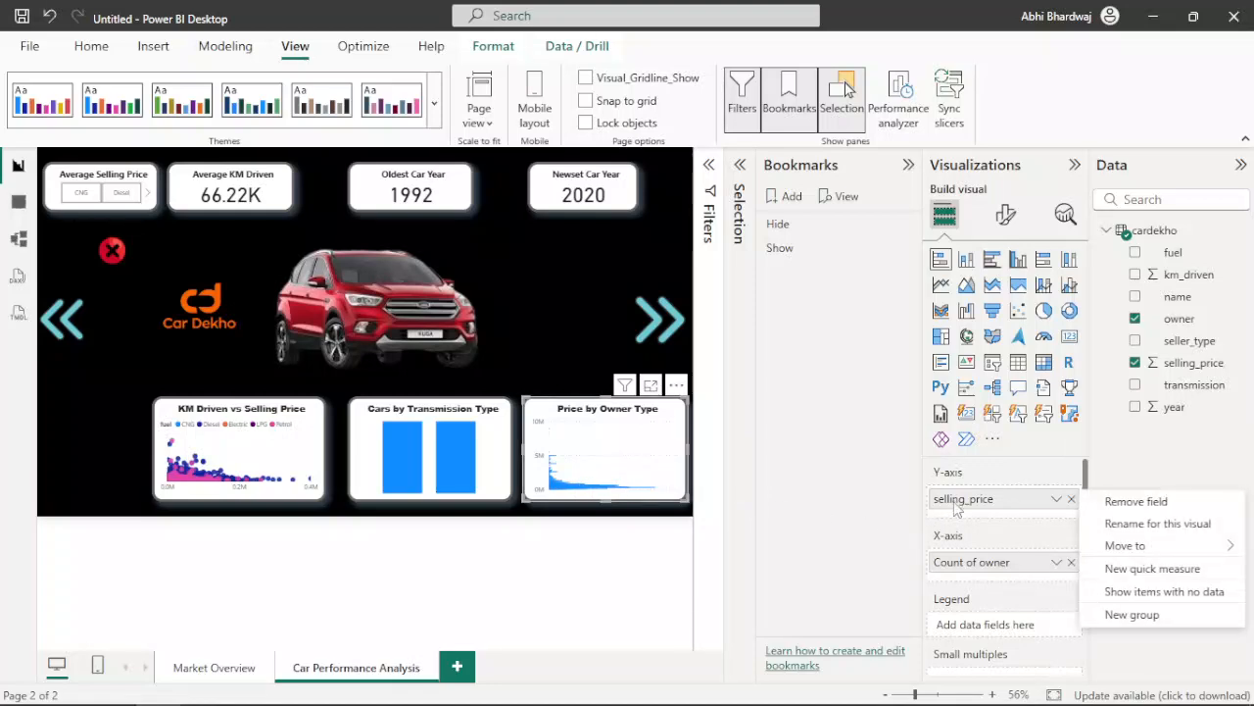
mouse_move(1127, 546)
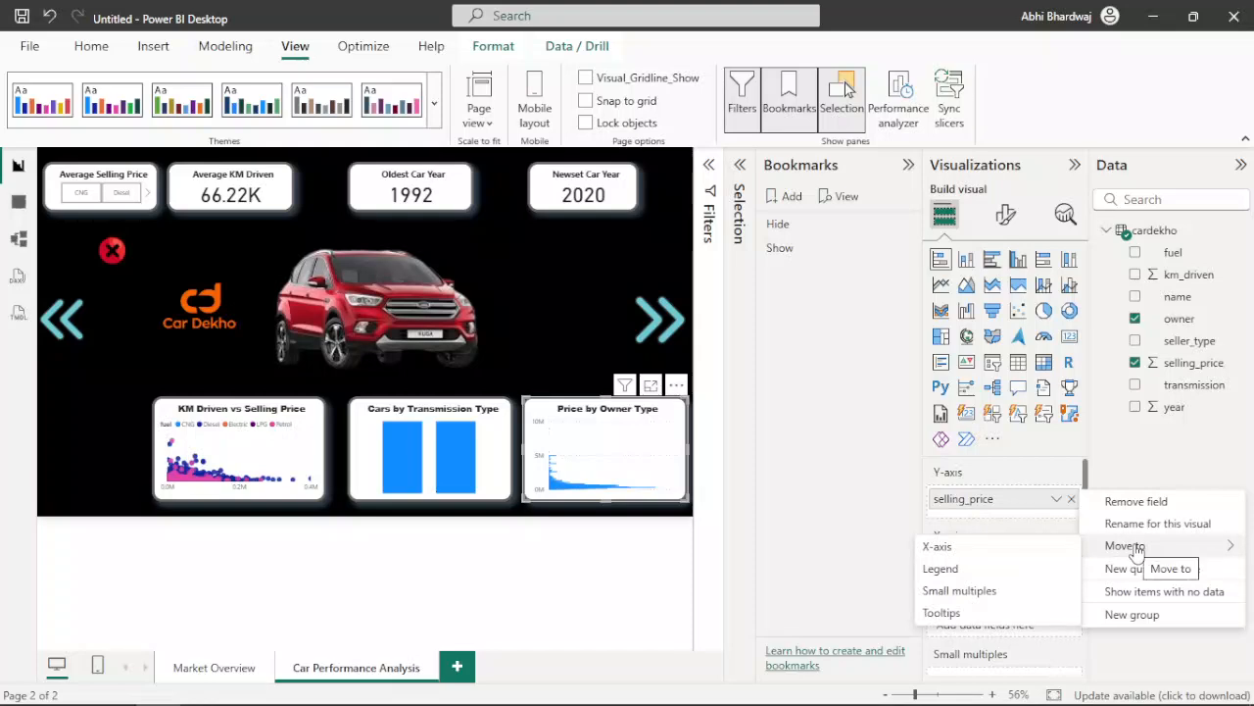
left_click(1136, 461)
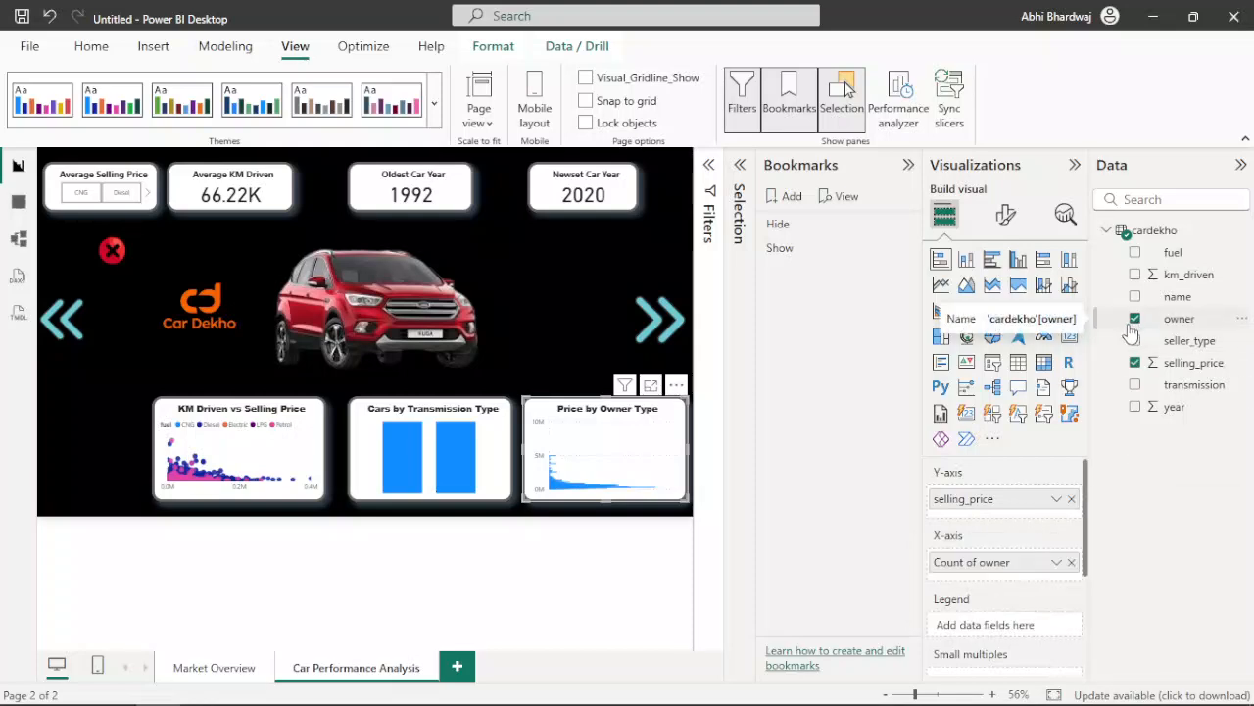
Step: Replace the fuel field with name in the slicer over the Average Selling Price card and advance its list of car names
left_click(49, 194)
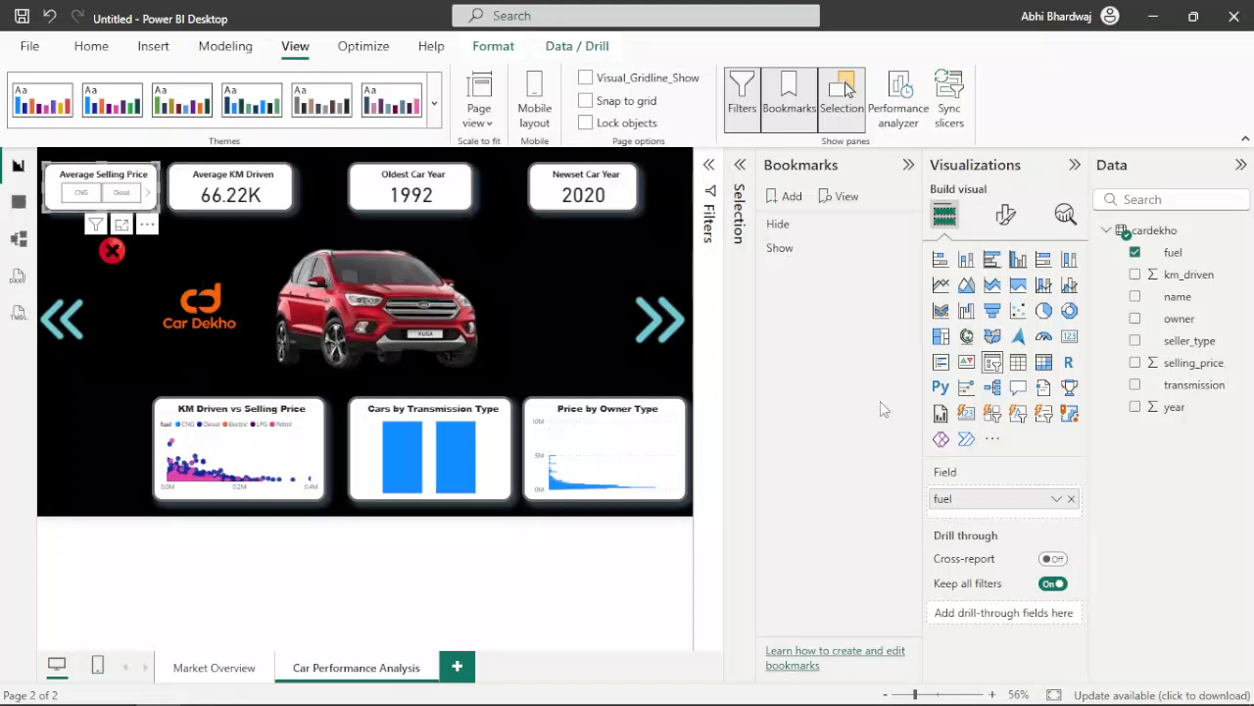
left_click(1071, 498)
left_click_drag(1180, 298, 1007, 502)
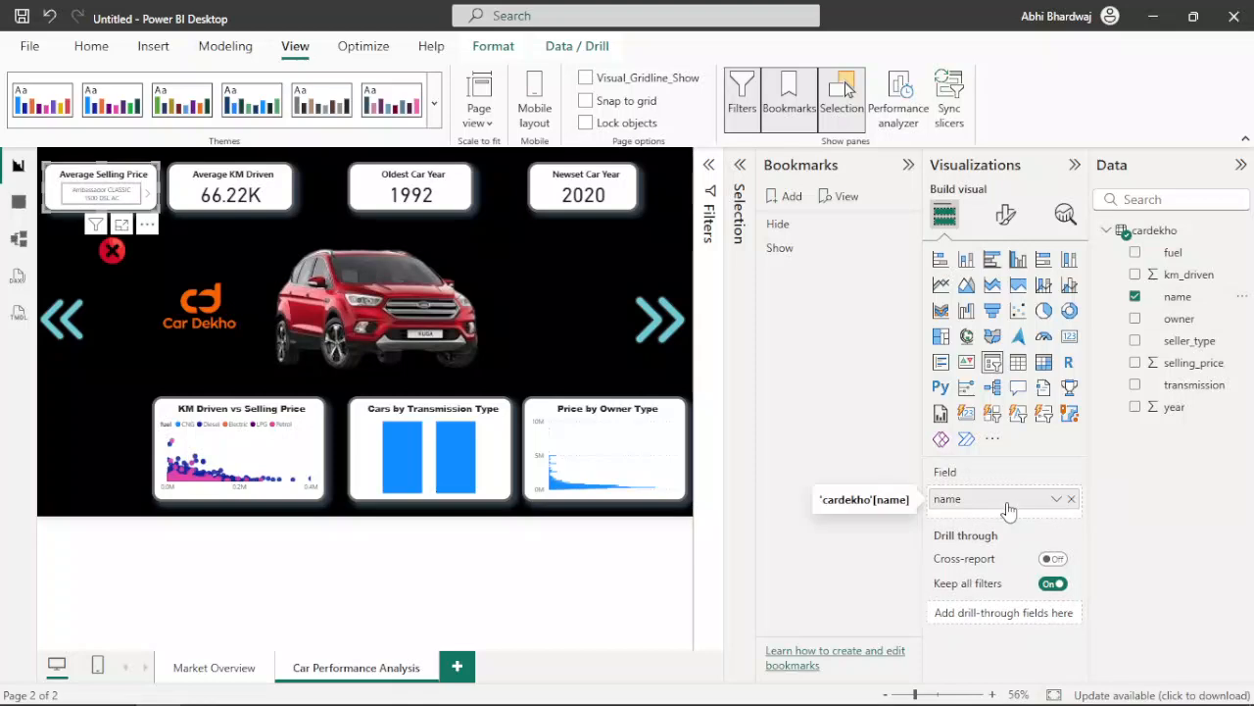
right_click(1008, 502)
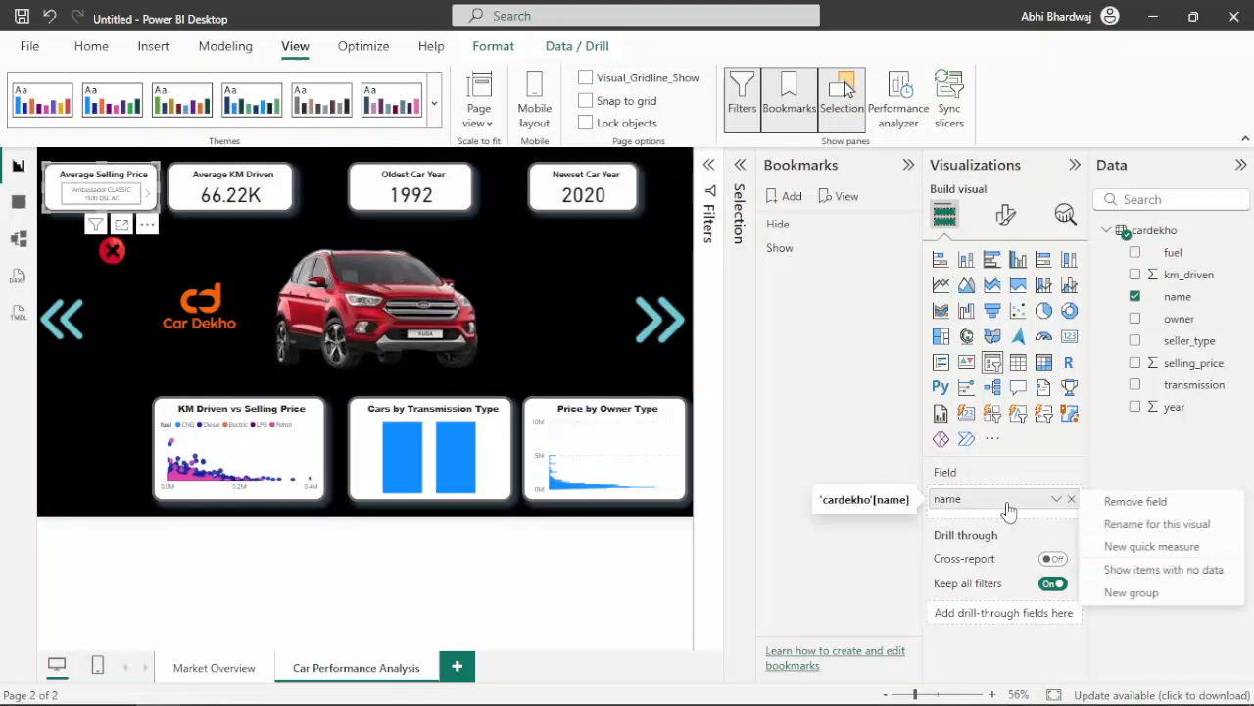
left_click(1152, 439)
left_click(148, 196)
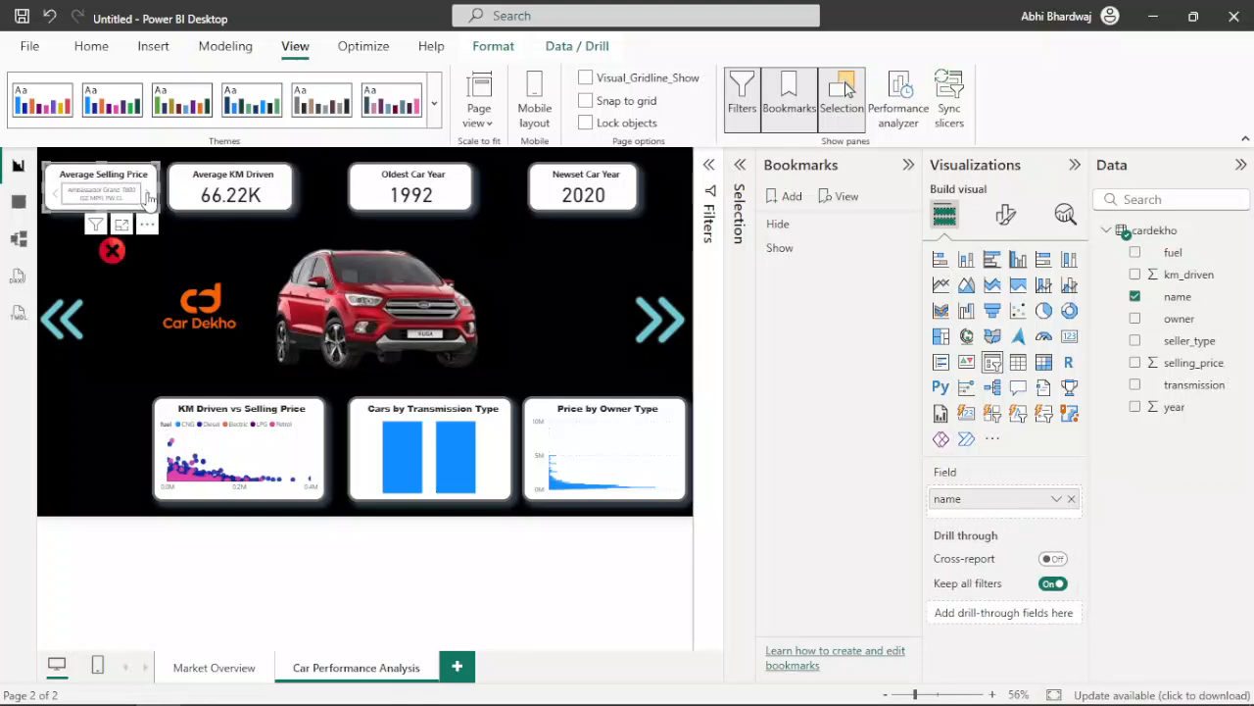
Step: Filter the page by Ambassador Grand 1800 ISZ MPFI PW CL and by Audi A4 1.8 TFSI in the name slicer, clearing each selection
left_click(148, 196)
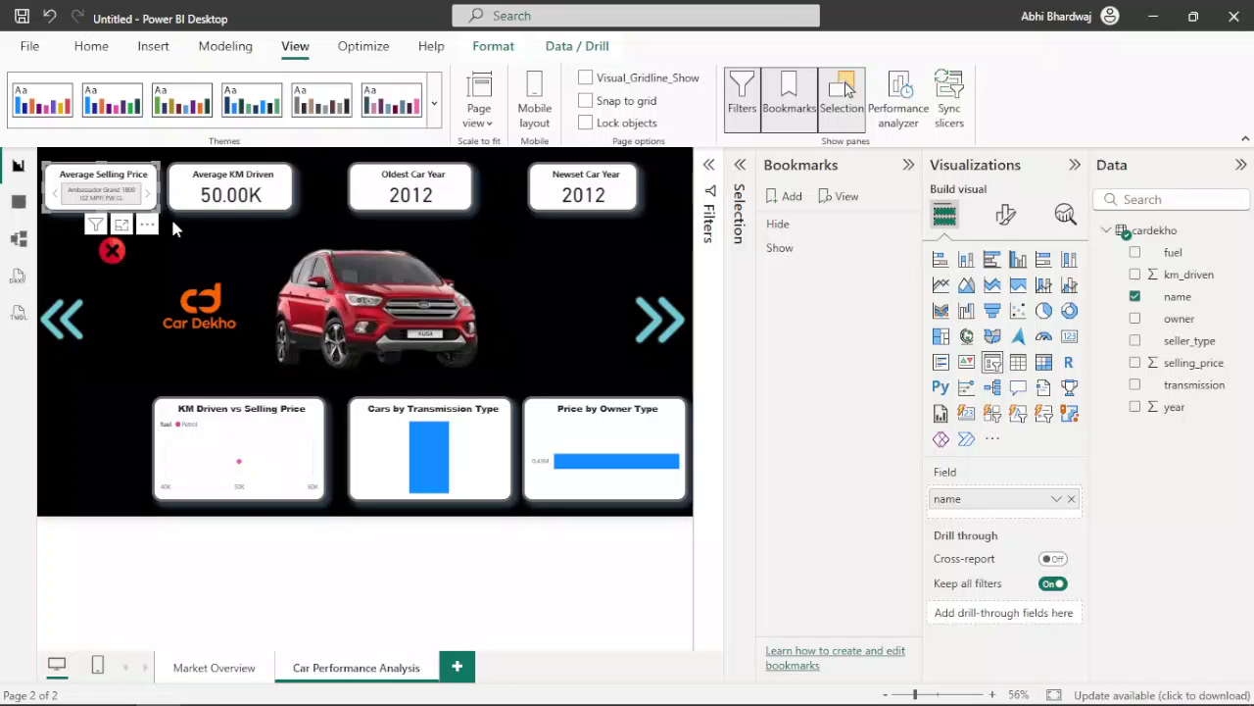
mouse_move(424, 446)
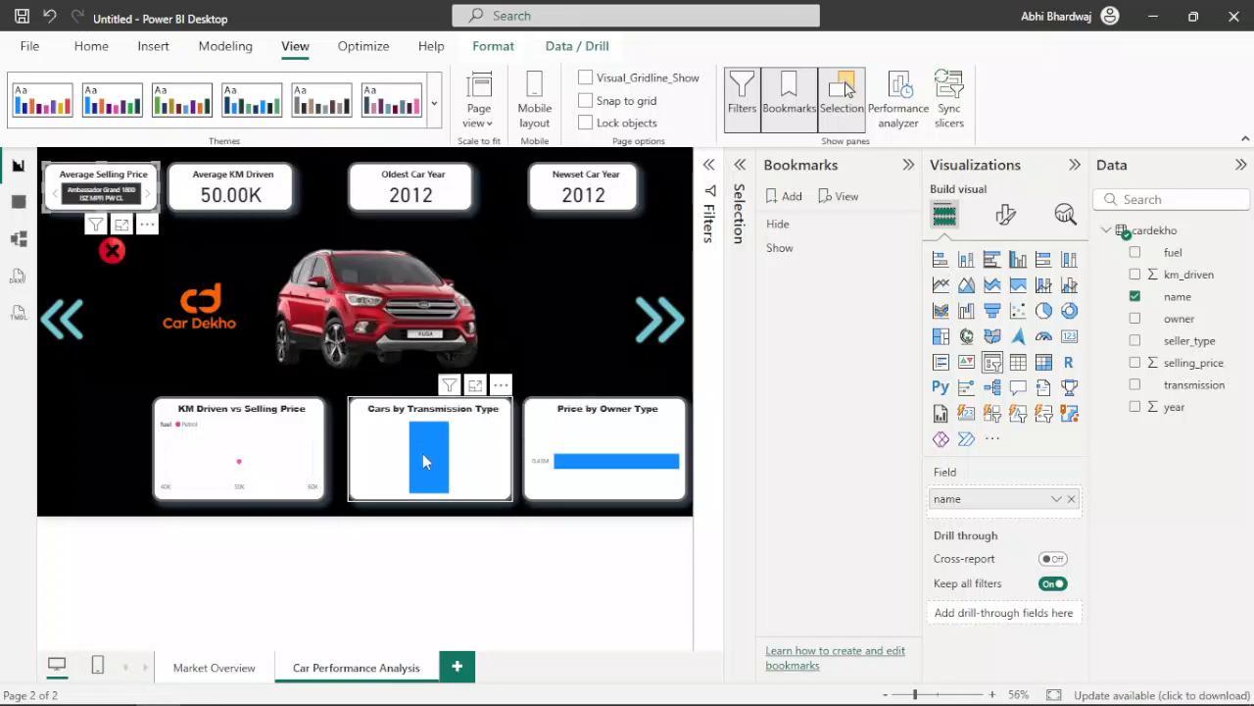
mouse_move(602, 468)
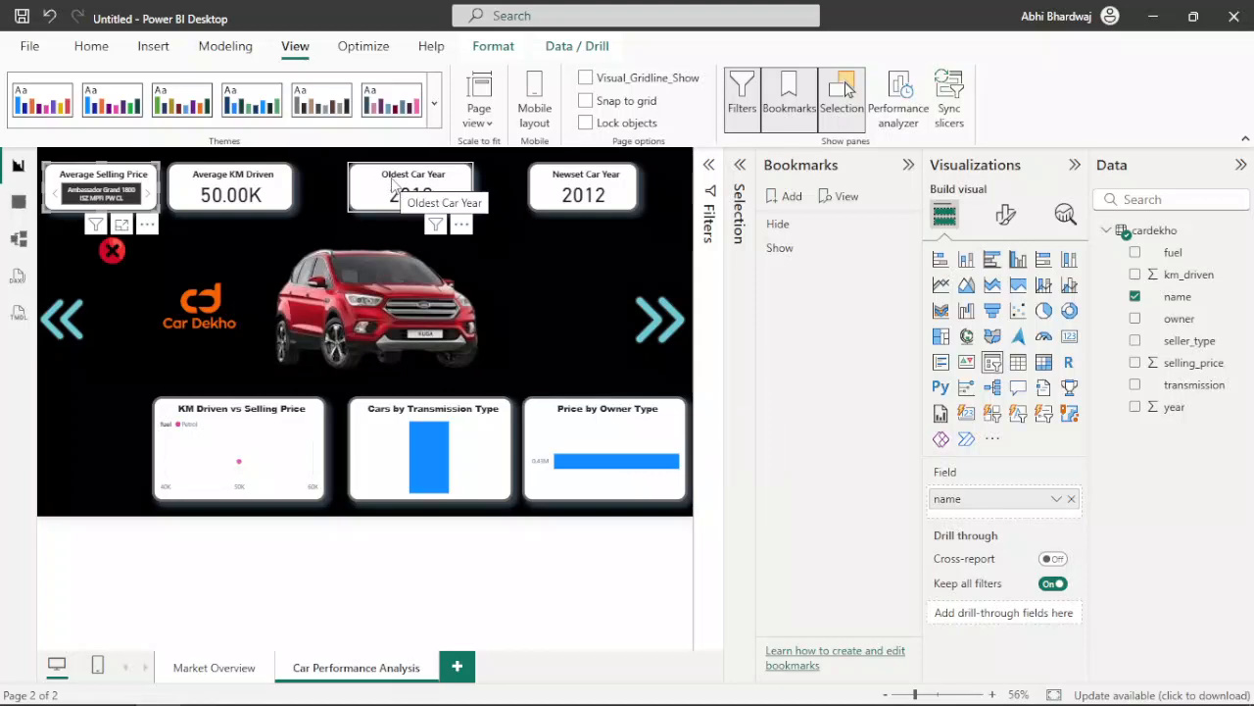
left_click(126, 195)
left_click(148, 197)
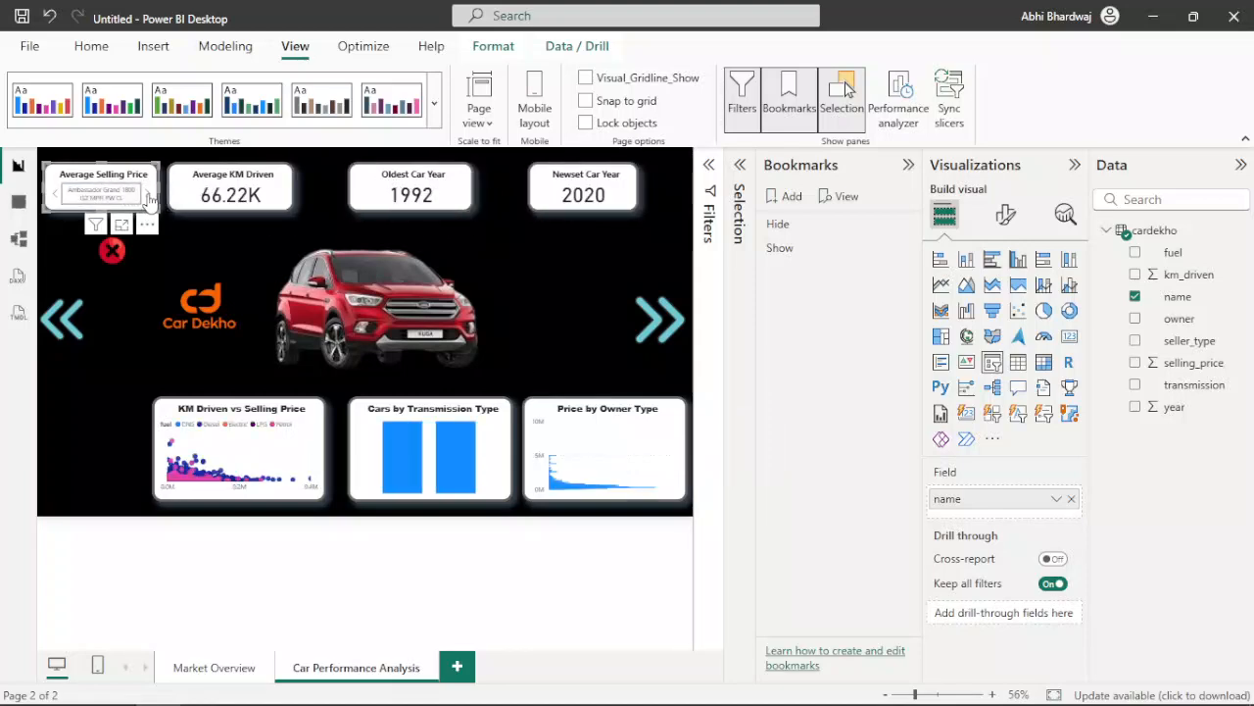
left_click(110, 195)
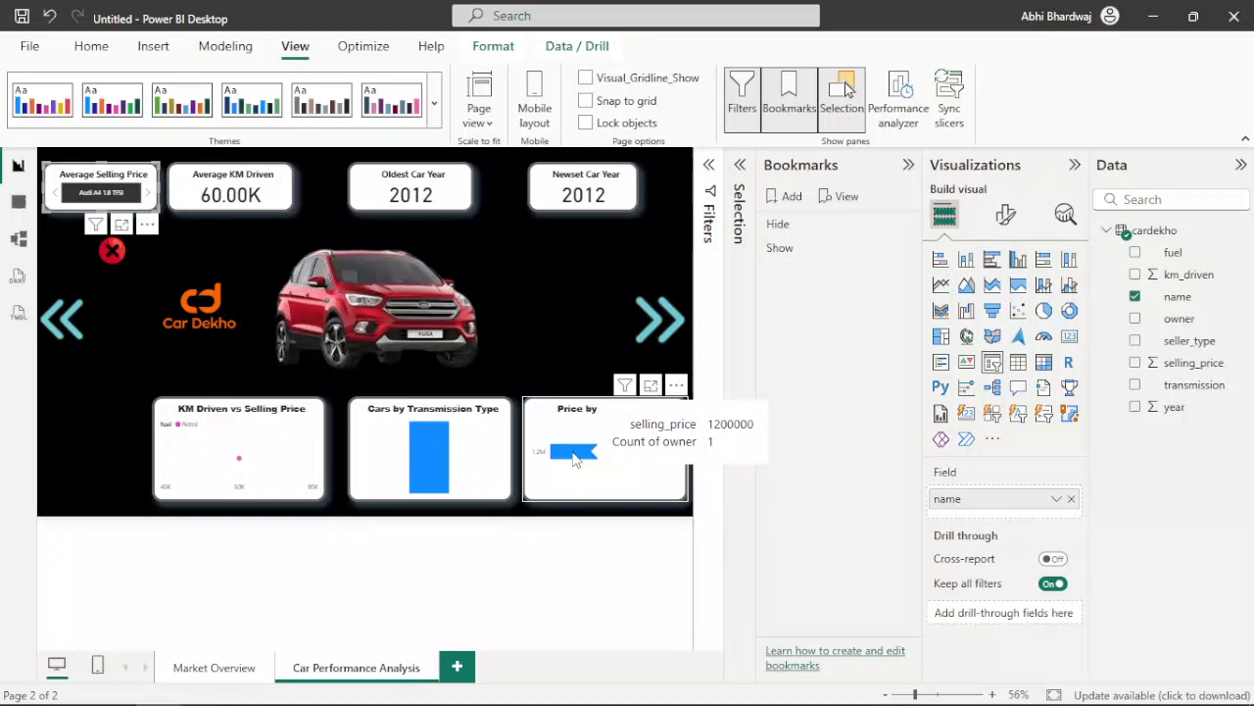
left_click(110, 202)
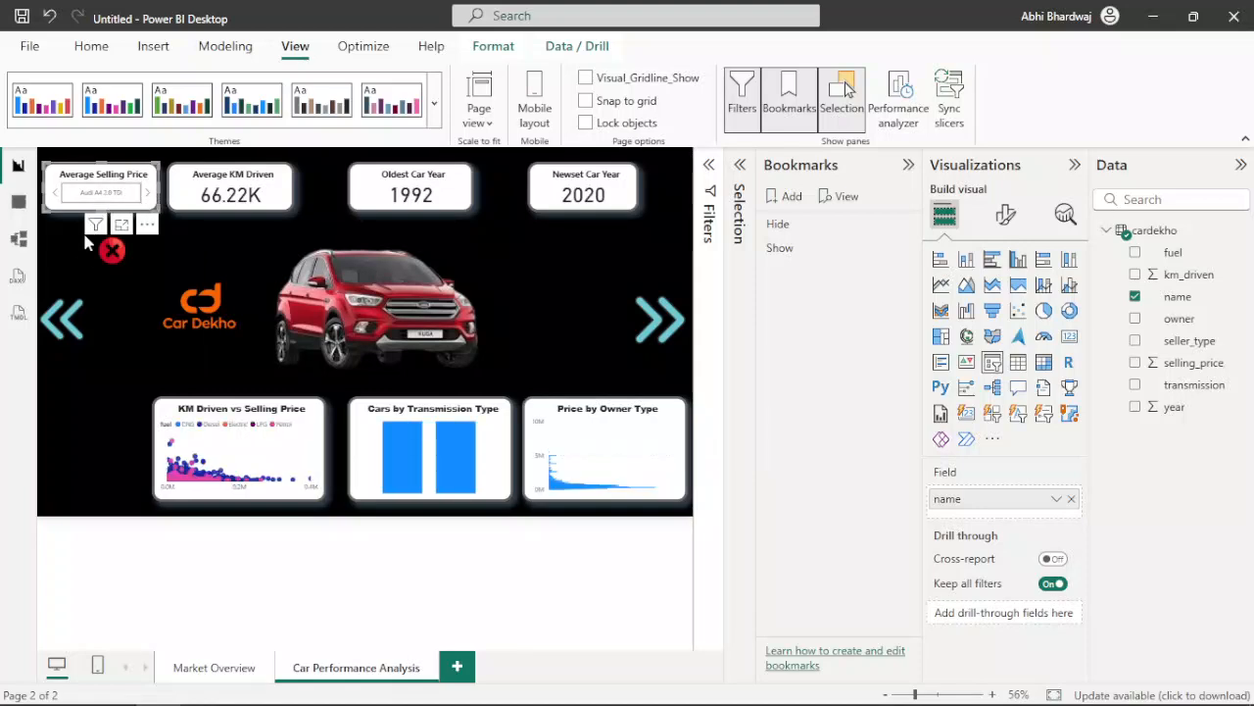
Step: Test the red cross and green check bookmark images that hide and show the slicer
left_click(111, 360)
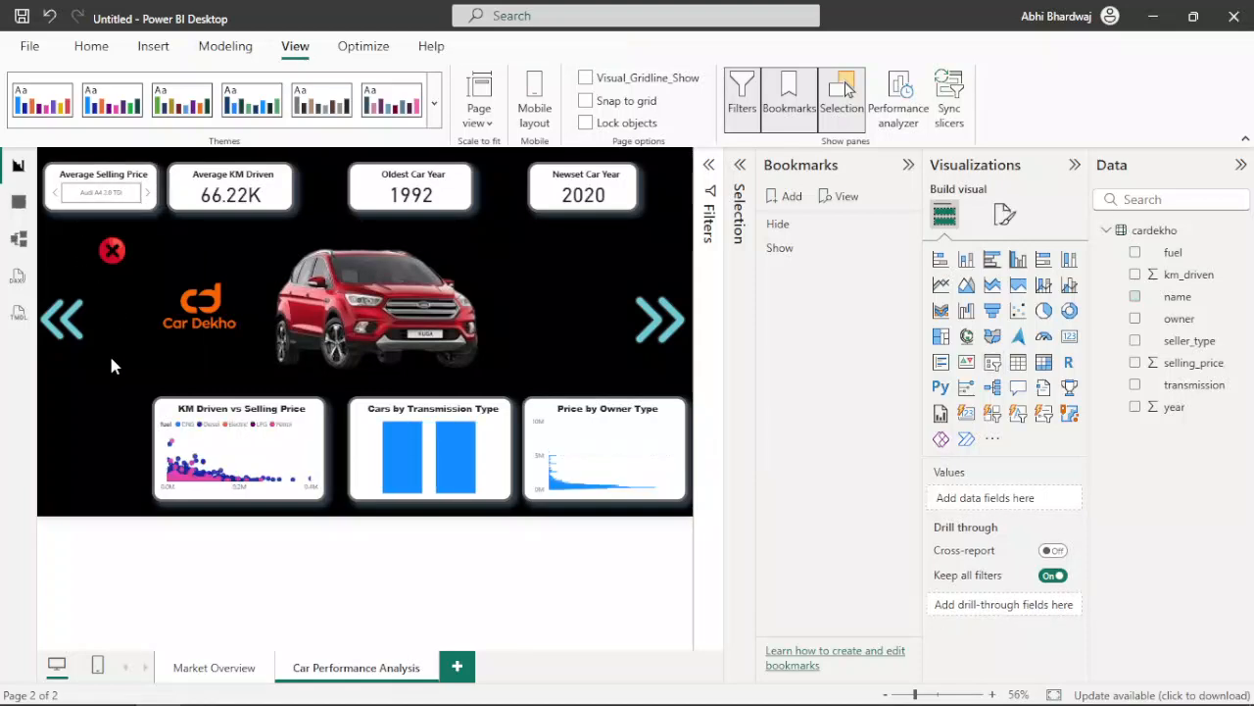
left_click(120, 267, "ctrl")
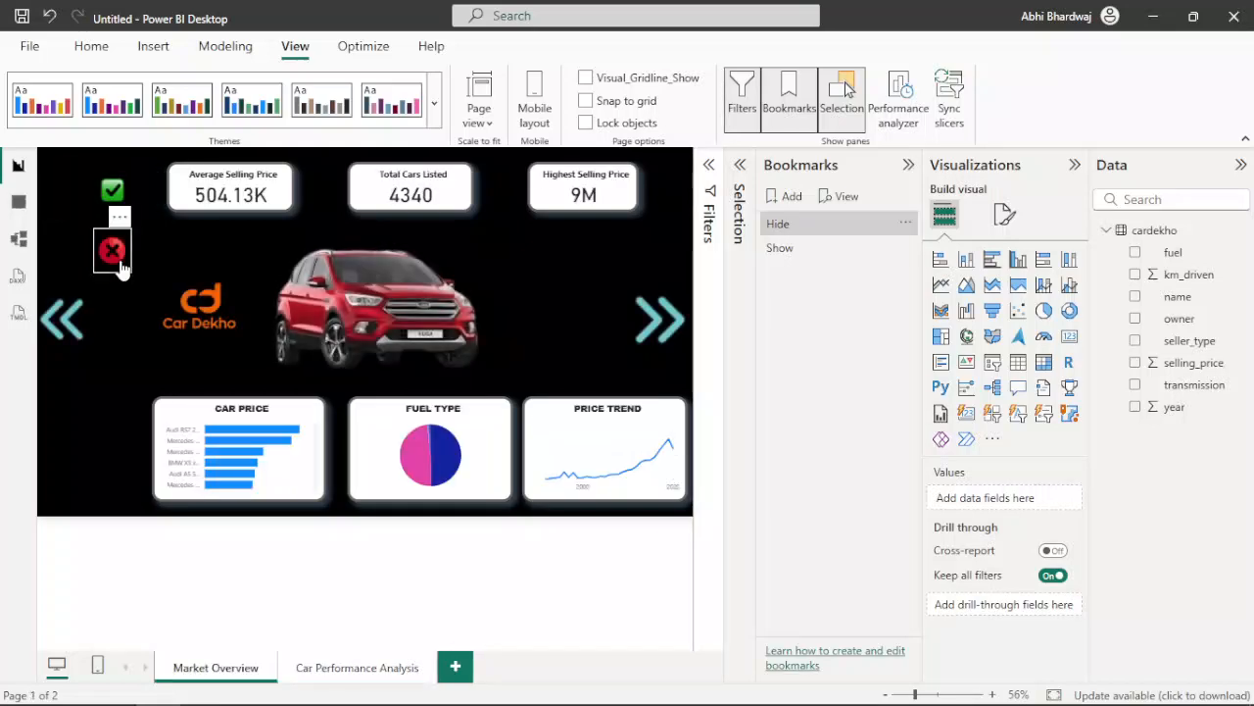
left_click(111, 190, "ctrl")
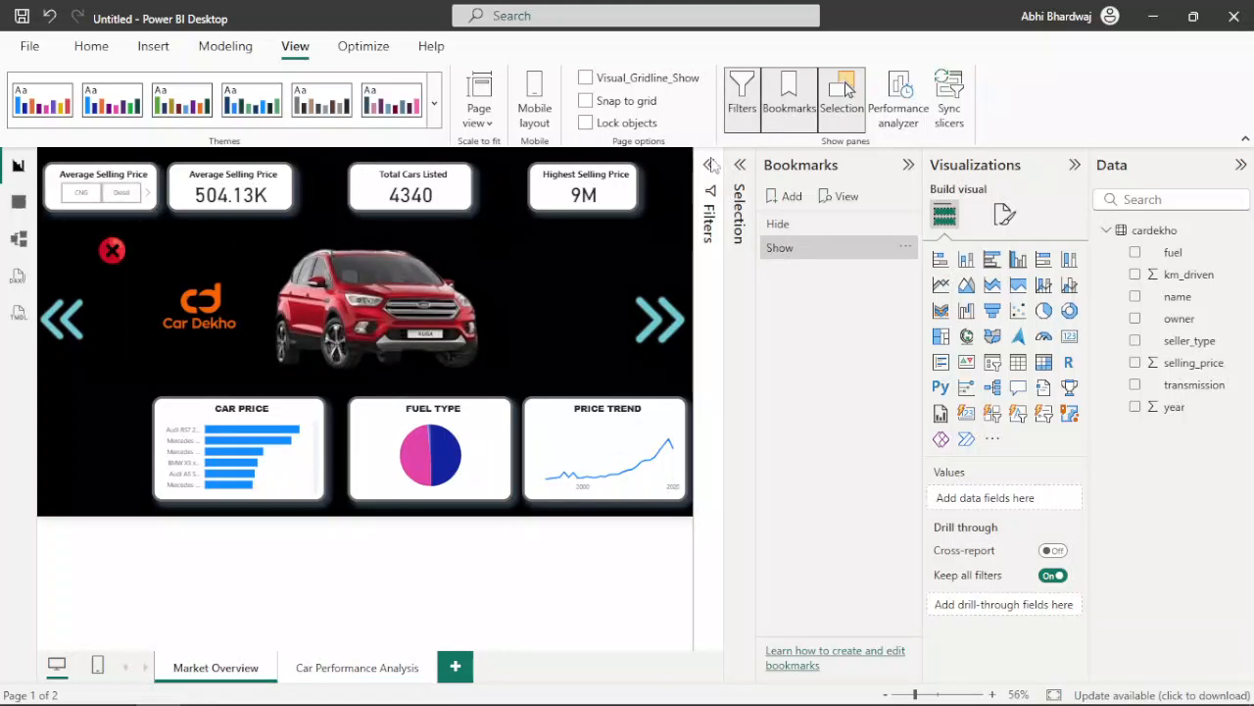
Step: Remove the red car image from the Market Overview page and insert the white car image from a file instead
left_click(475, 274)
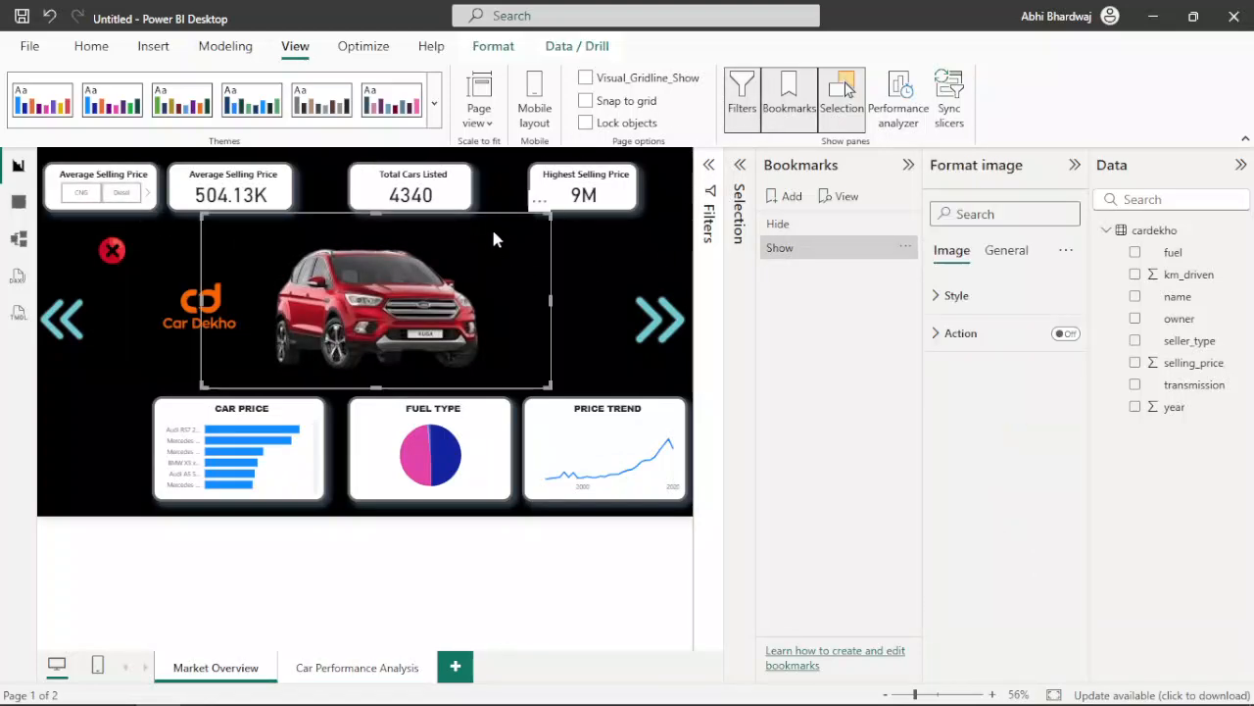
left_click(539, 201)
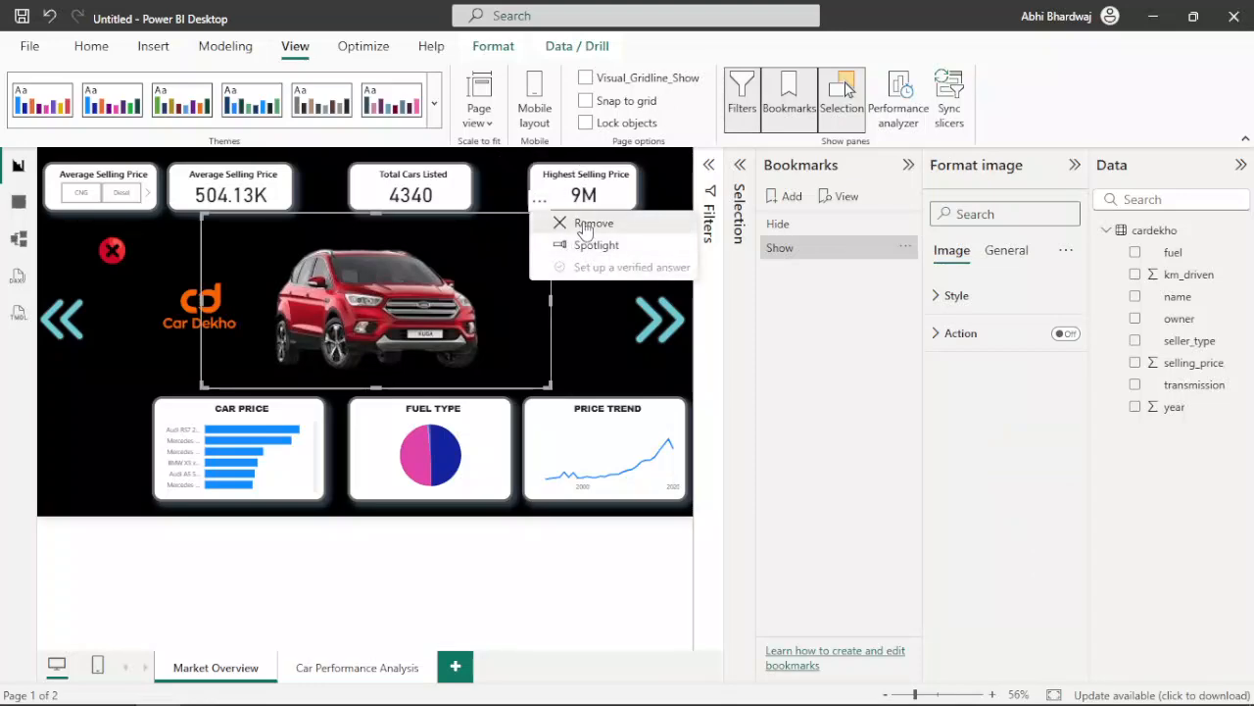
left_click(588, 223)
left_click(154, 47)
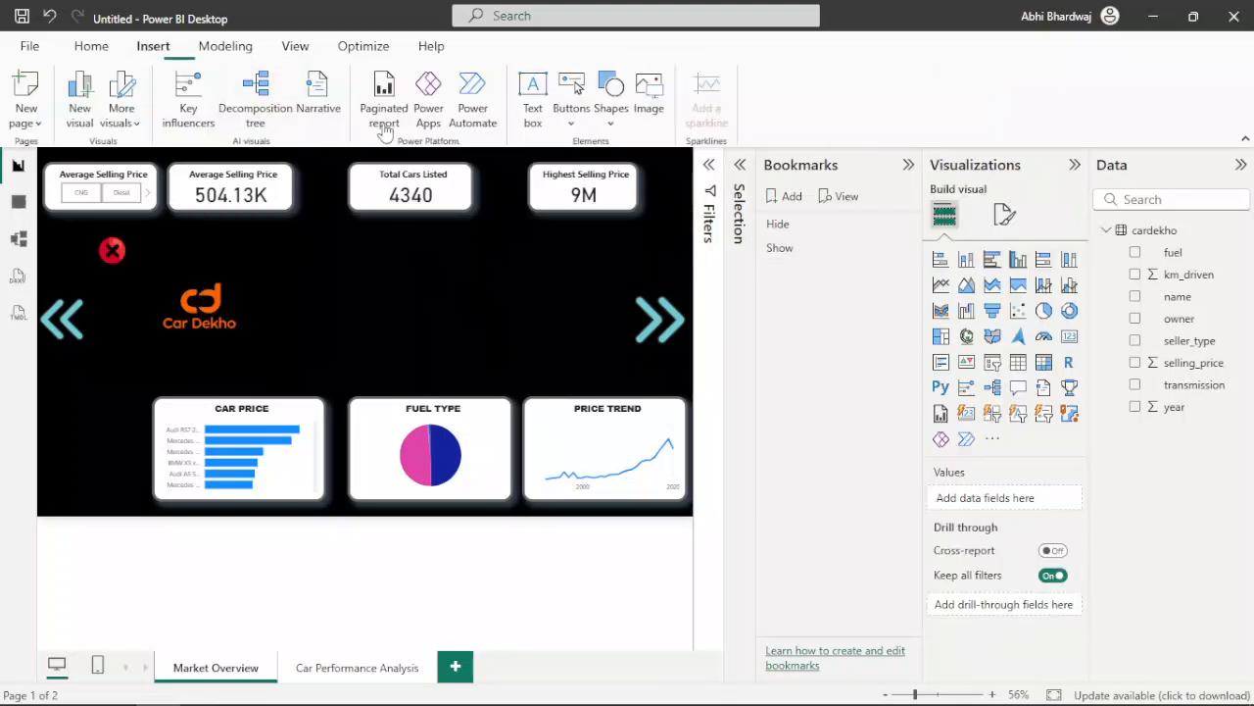
left_click(650, 96)
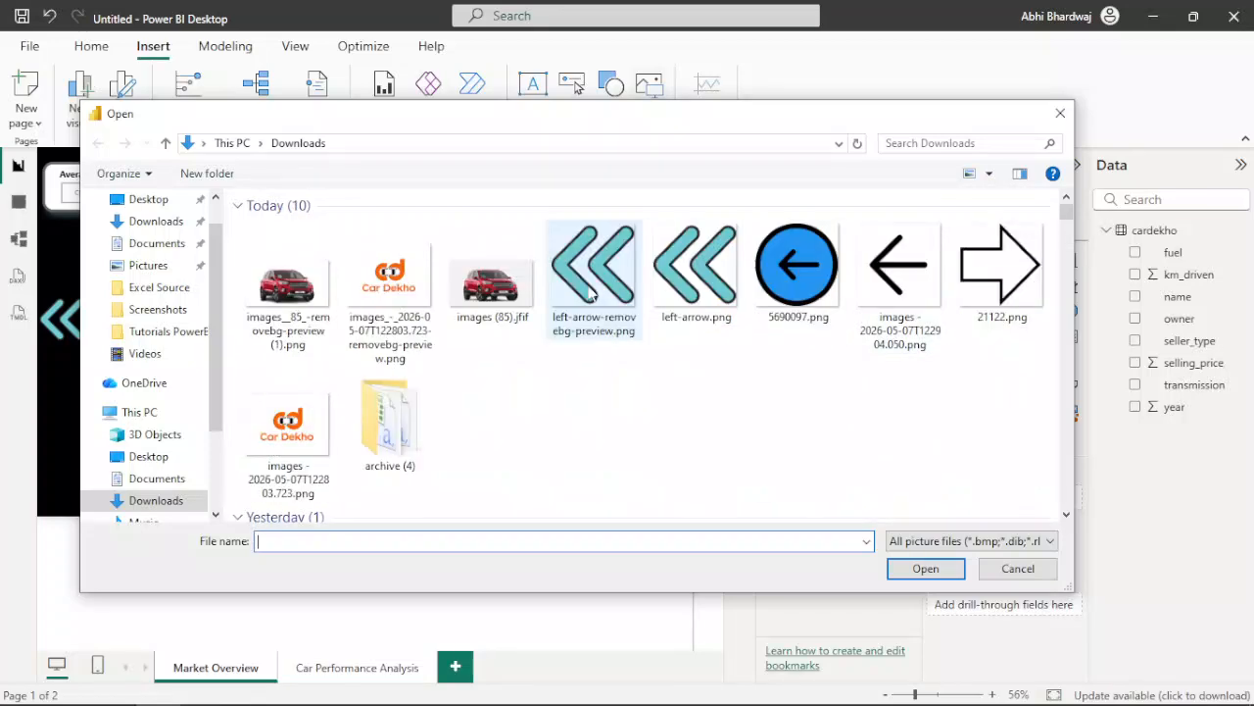
double_click(600, 286)
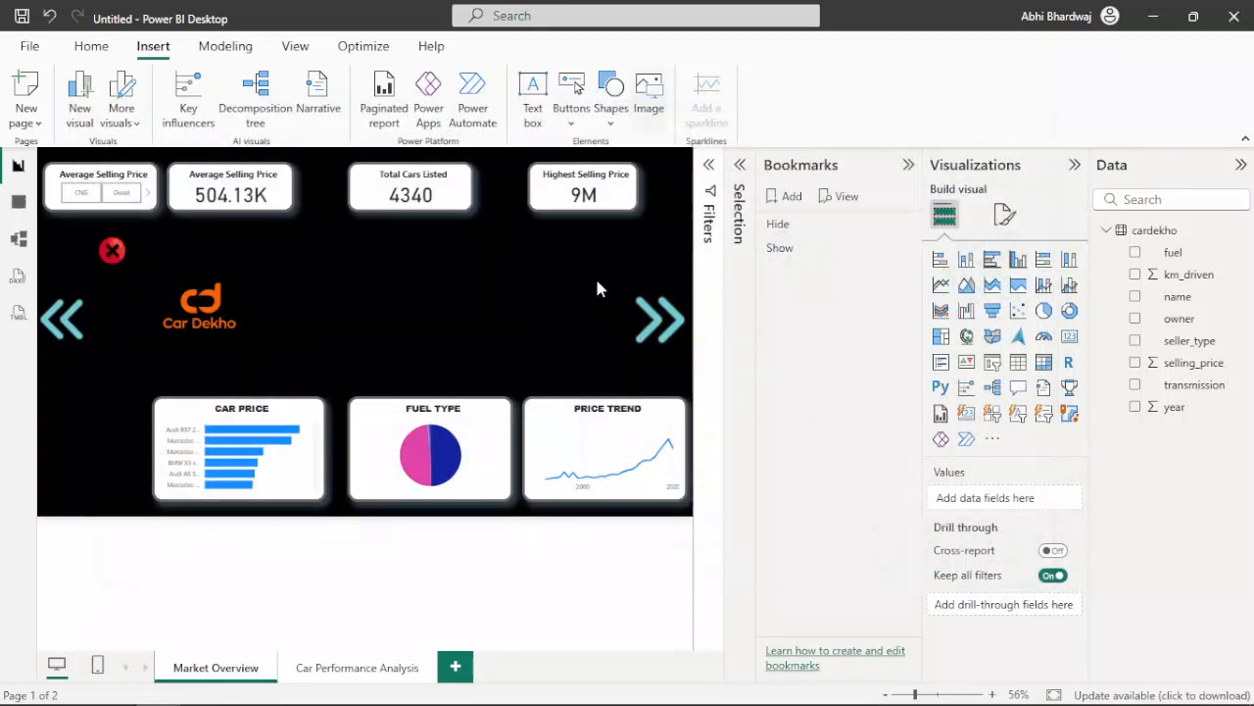
Step: Place the white car image between the Car Dekho logo and the forward arrow, widen its frame on both sides, and collapse the Bookmarks pane
left_click_drag(397, 298, 495, 334)
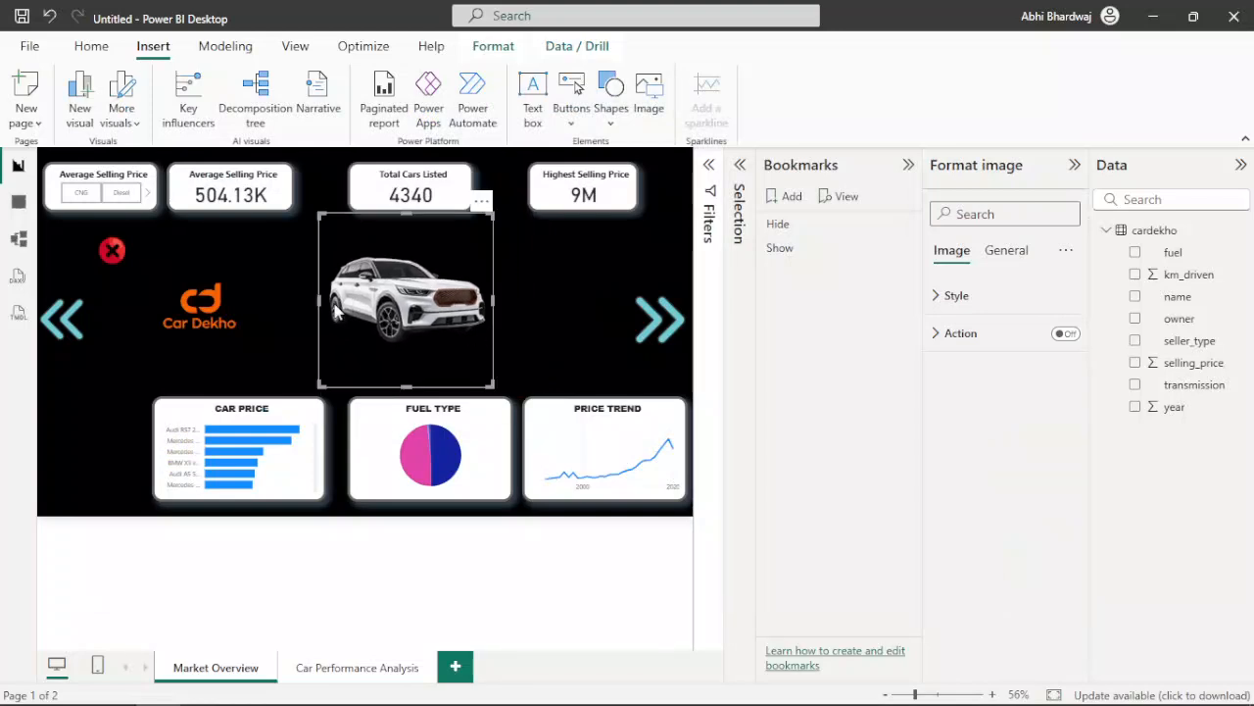
left_click_drag(319, 295, 246, 294)
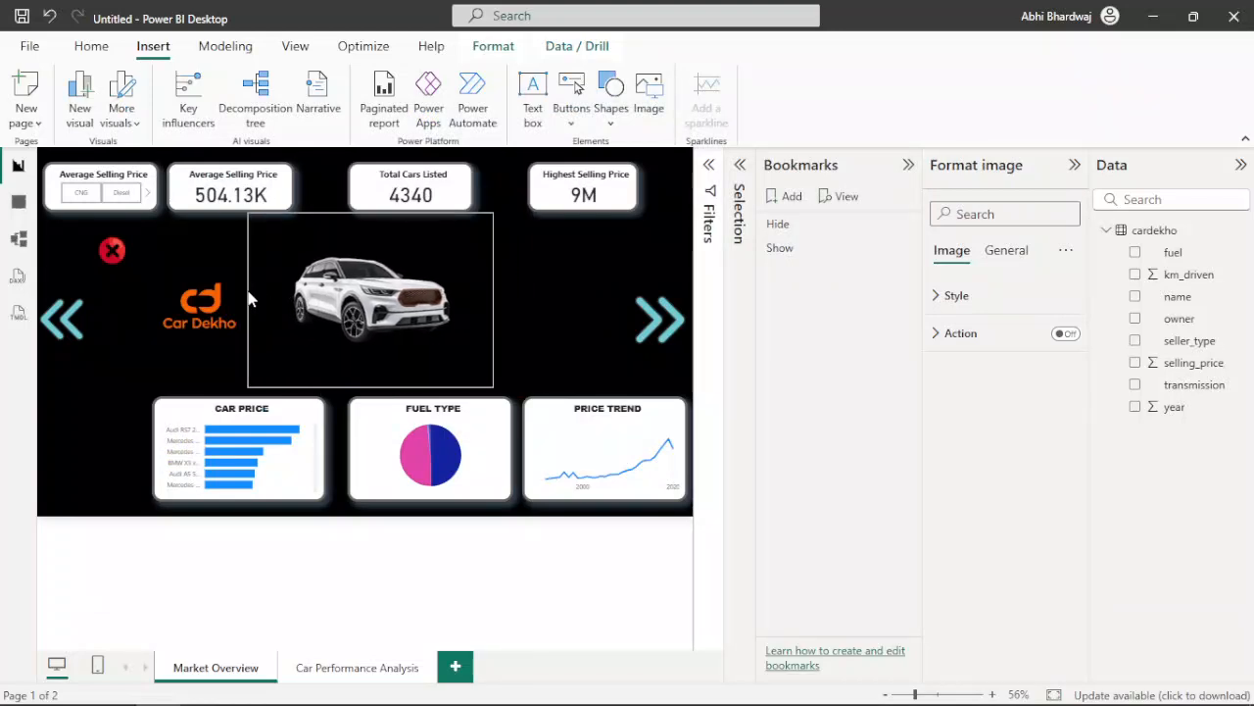
left_click_drag(494, 300, 502, 300)
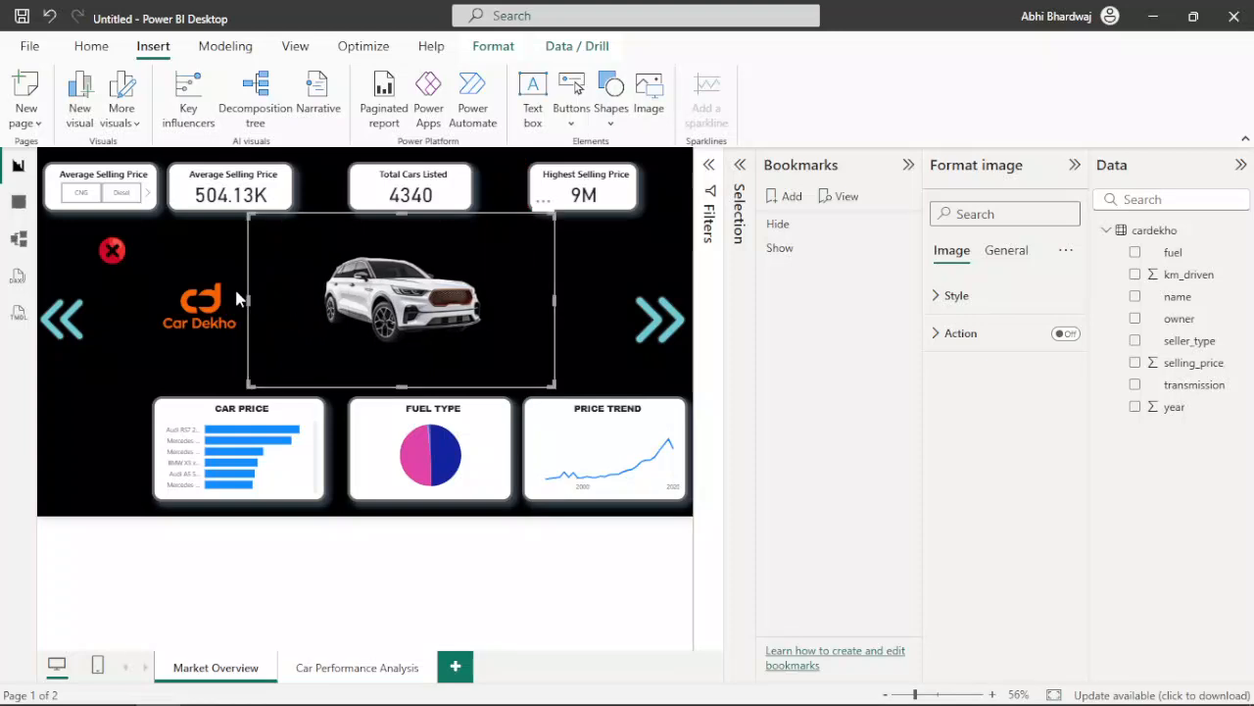
left_click(149, 393)
left_click(907, 166)
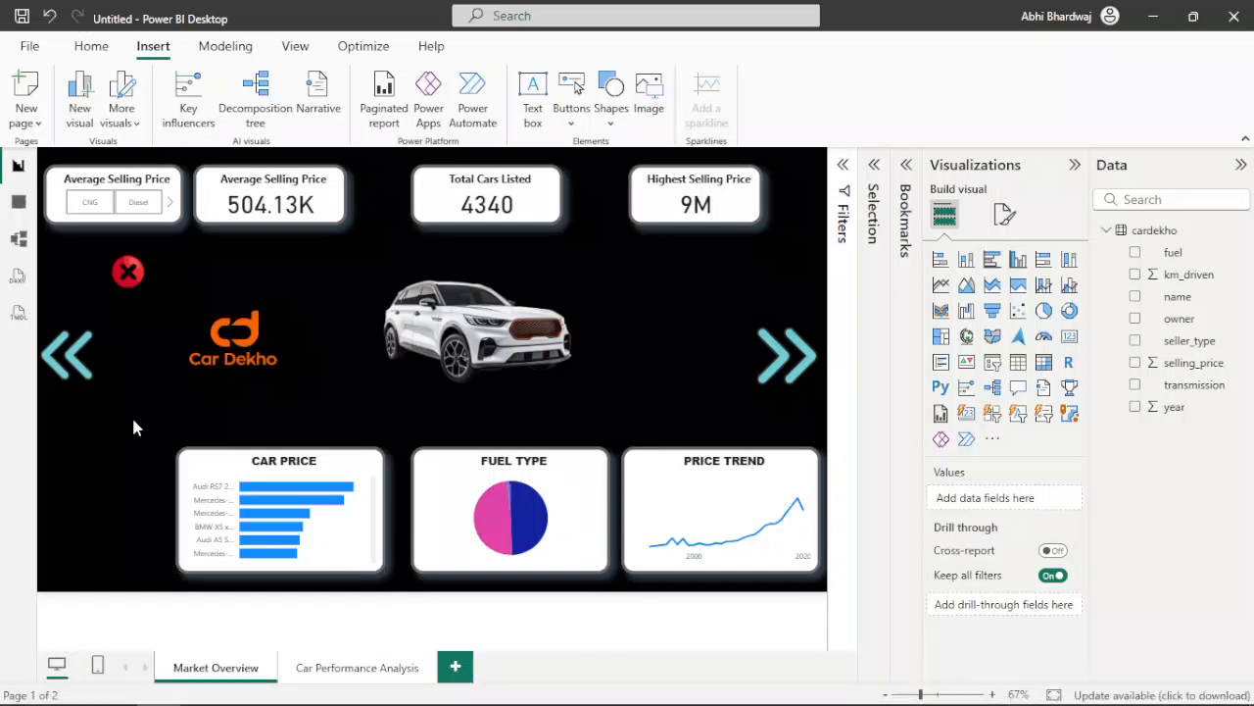
Step: Compare the two report pages and rename the Car Performance Analysis page as Market Overview
left_click(340, 667)
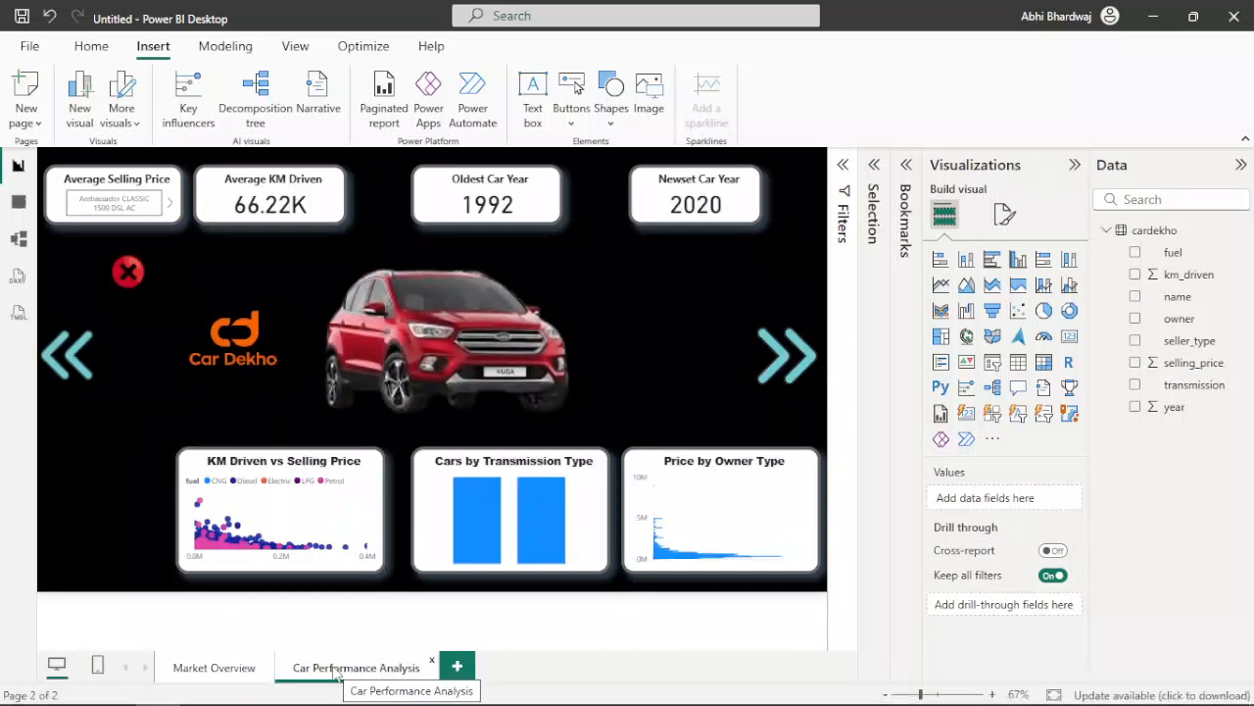
left_click(213, 668)
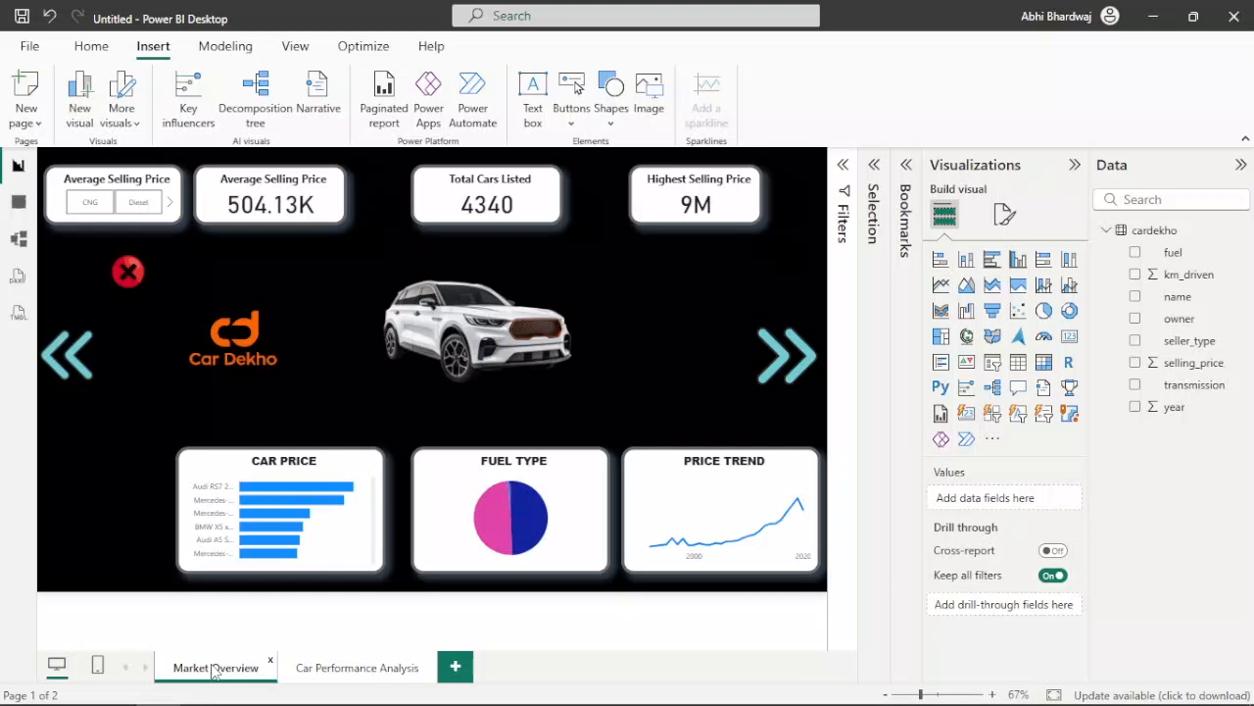
left_click(319, 669)
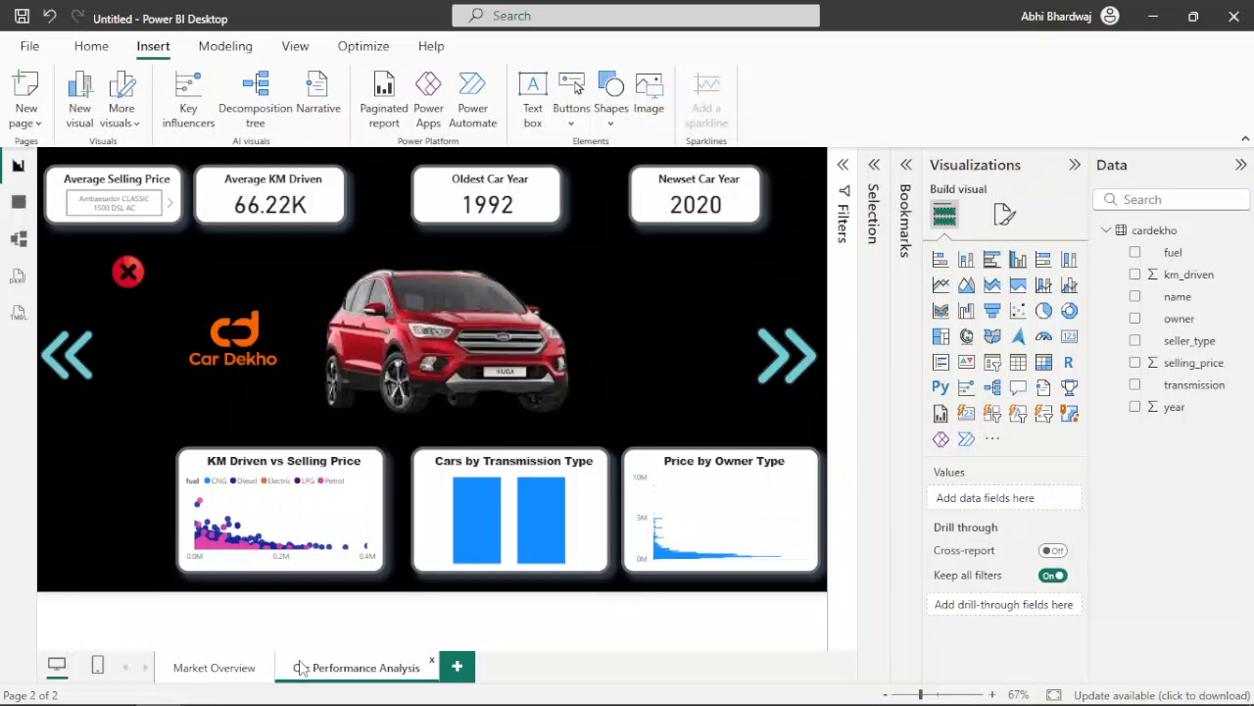
right_click(328, 669)
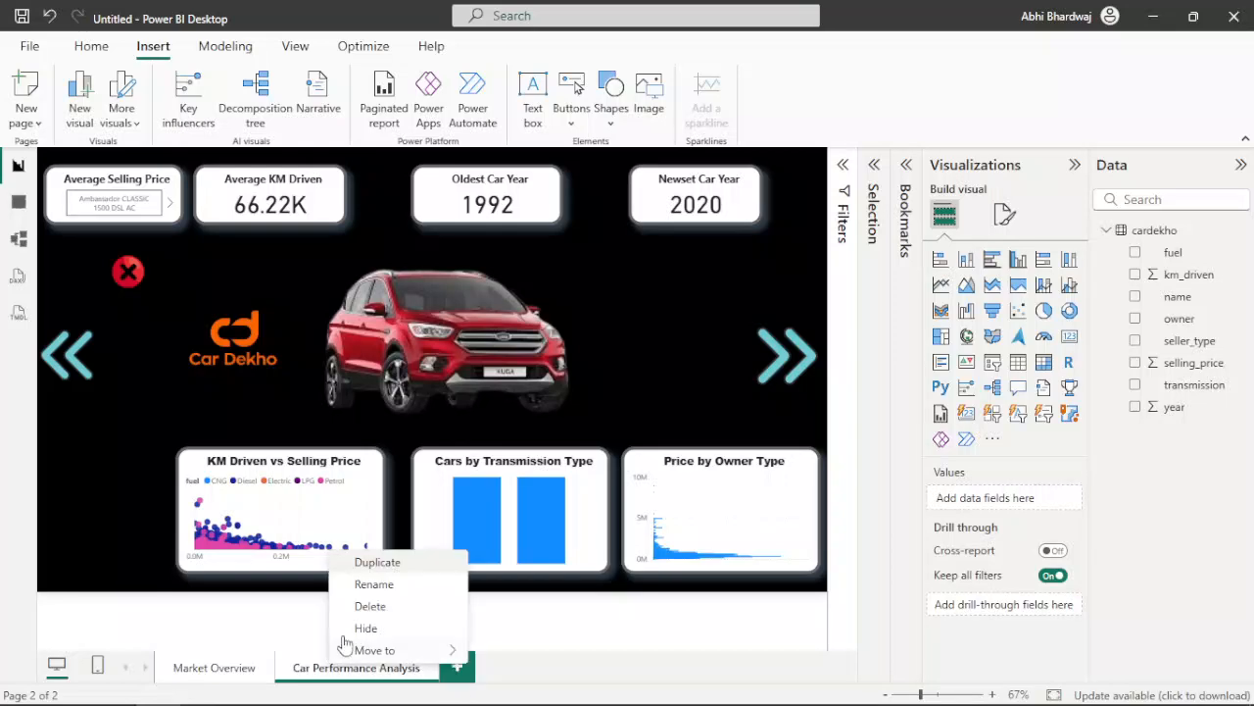
left_click(355, 584)
triple_click(351, 666)
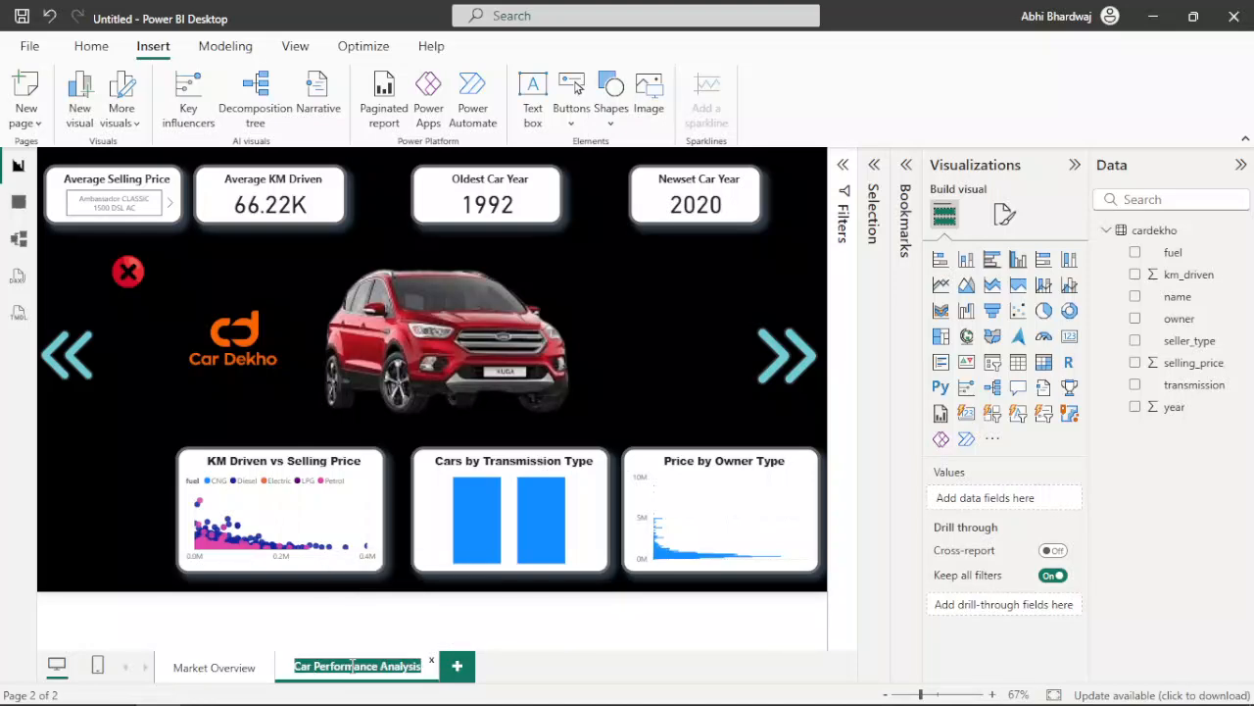
type("Market O")
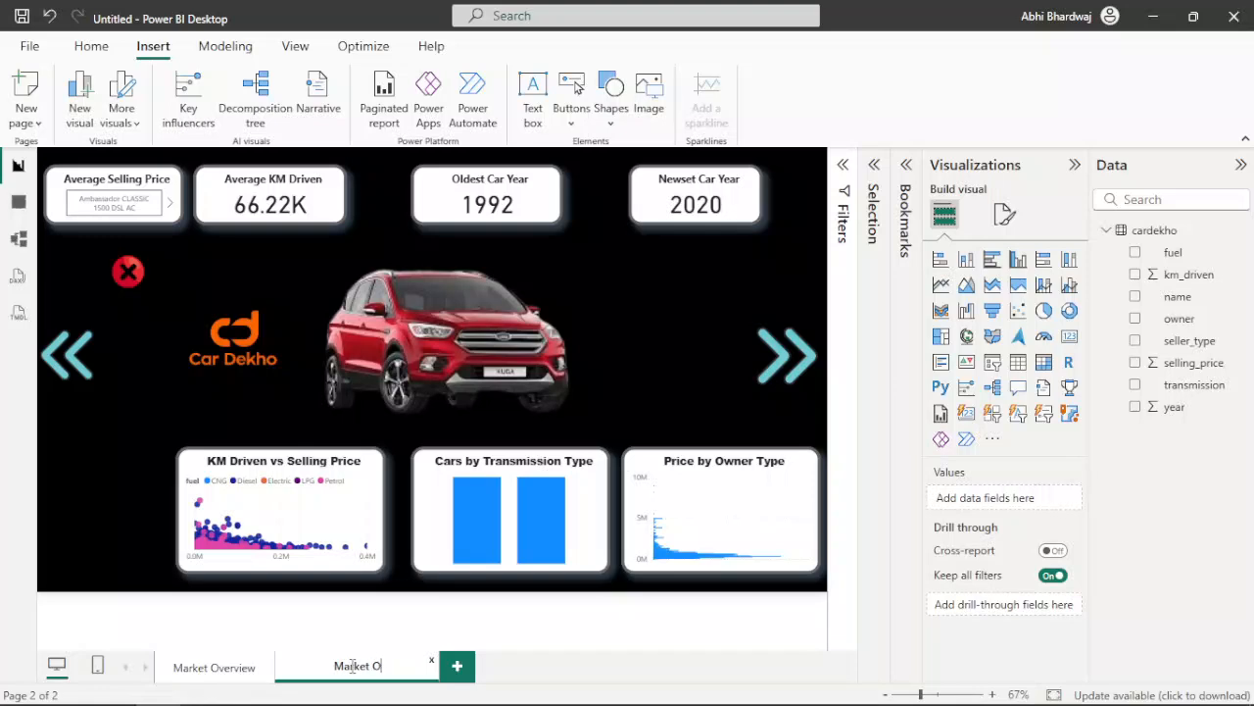
type("verview")
key("Return")
Step: Rename the first page, containing the CAR PRICE chart, as Performance Analysis
left_click(234, 671)
right_click(233, 668)
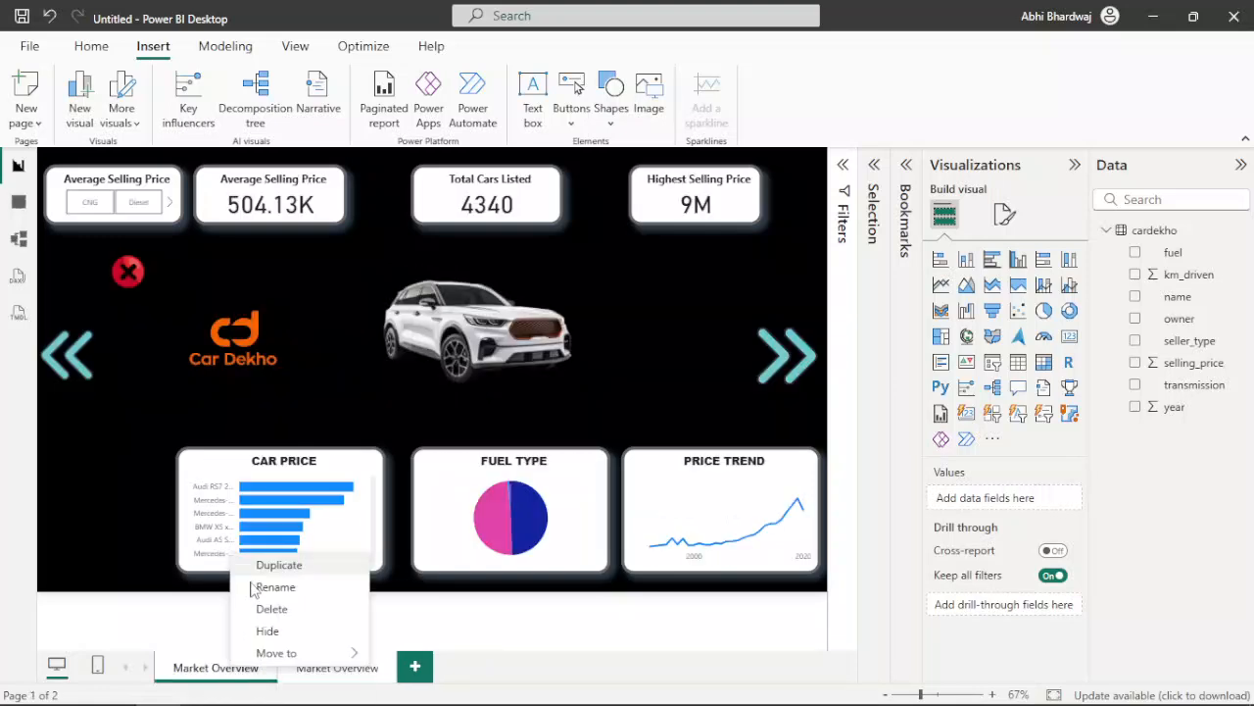
left_click(271, 593)
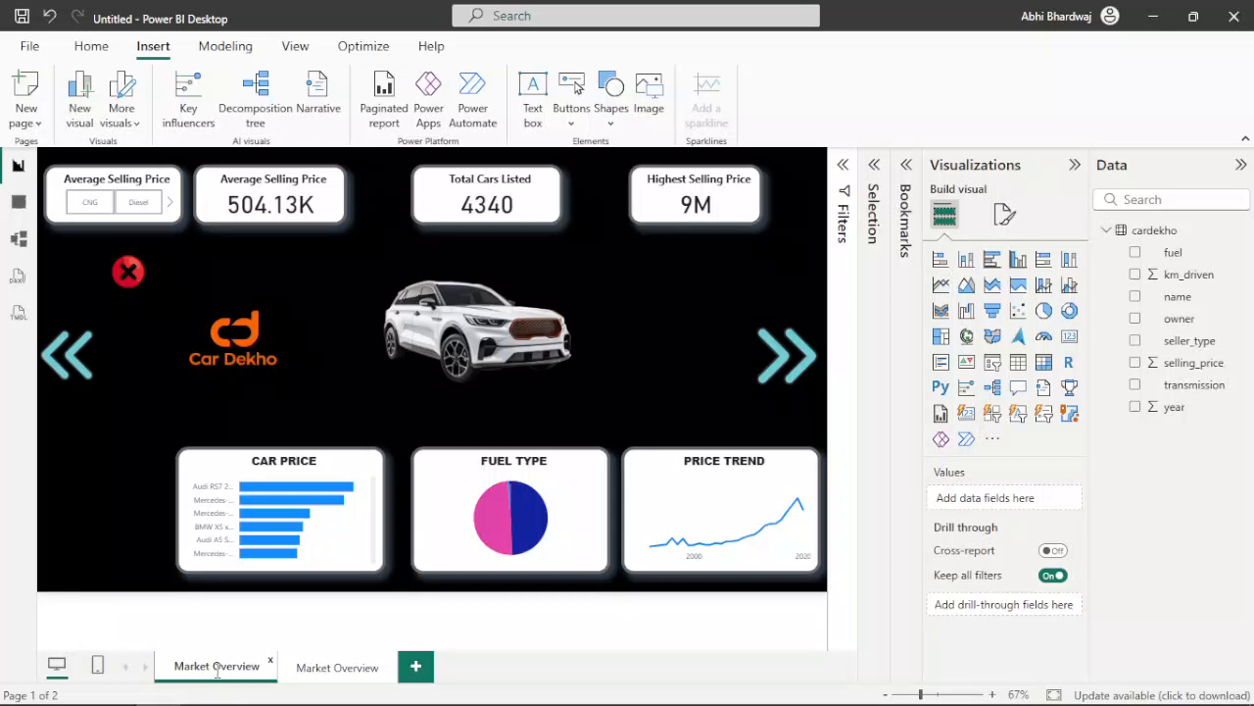
triple_click(217, 666)
type("F")
type("erformance Anal")
type("ysis")
left_click(314, 683)
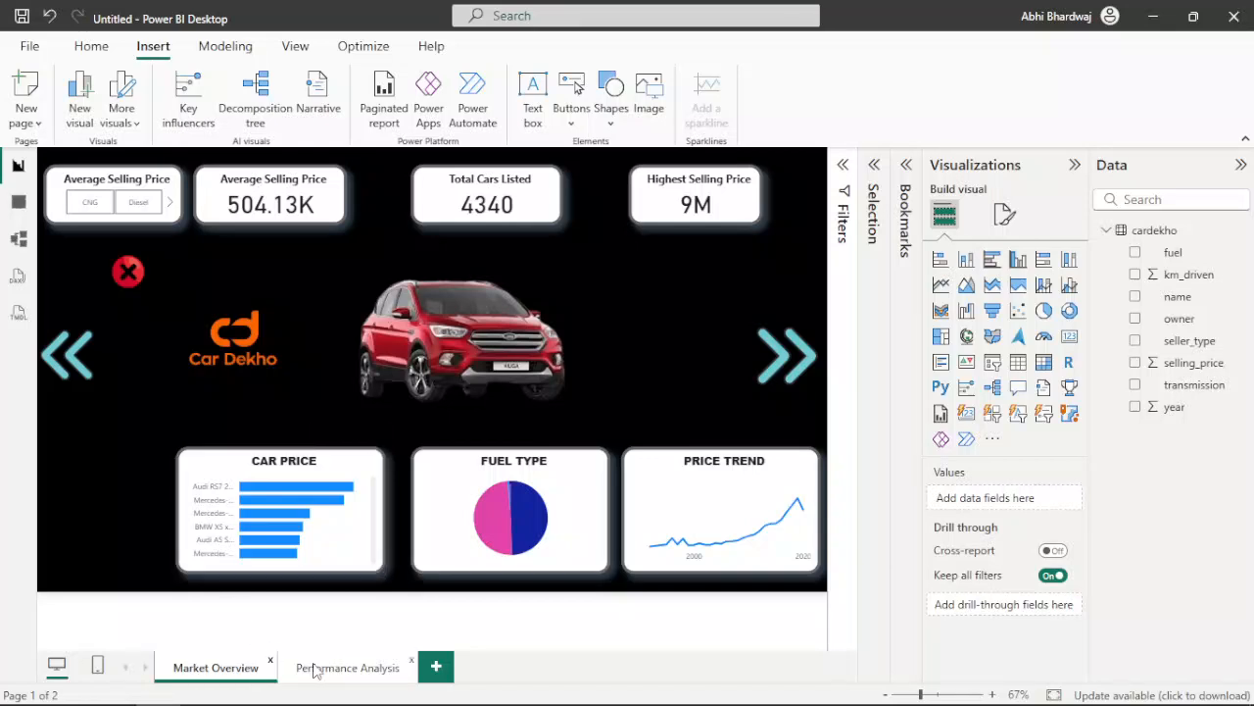
Step: Give the forward arrow on Market Overview a Page navigation action with Performance Analysis as its destination, and try the link
left_click(324, 667)
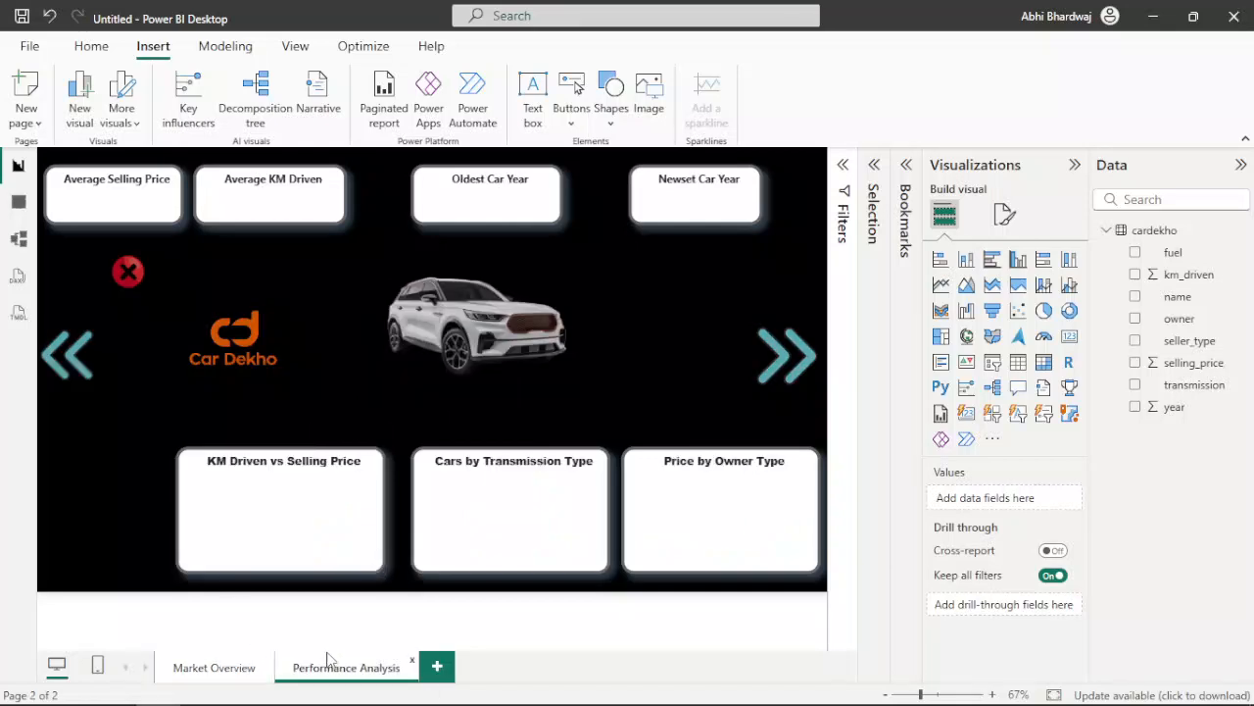
left_click(186, 669)
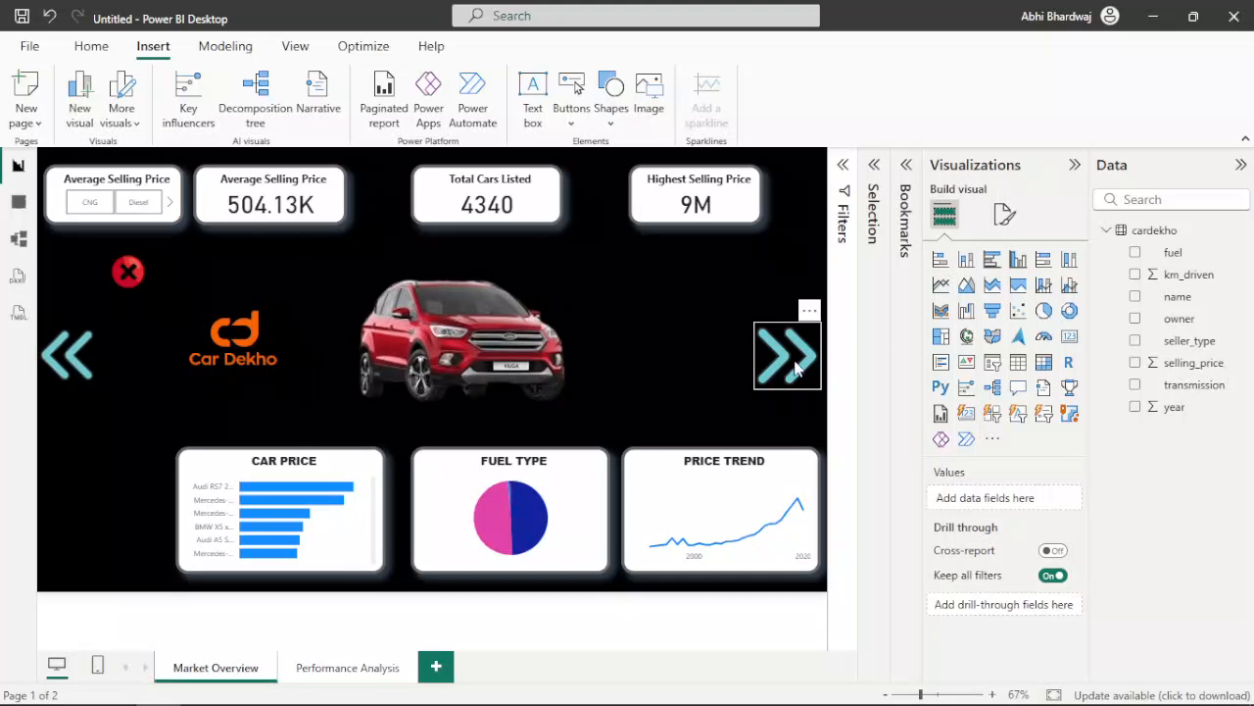
left_click(797, 368)
left_click(1067, 334)
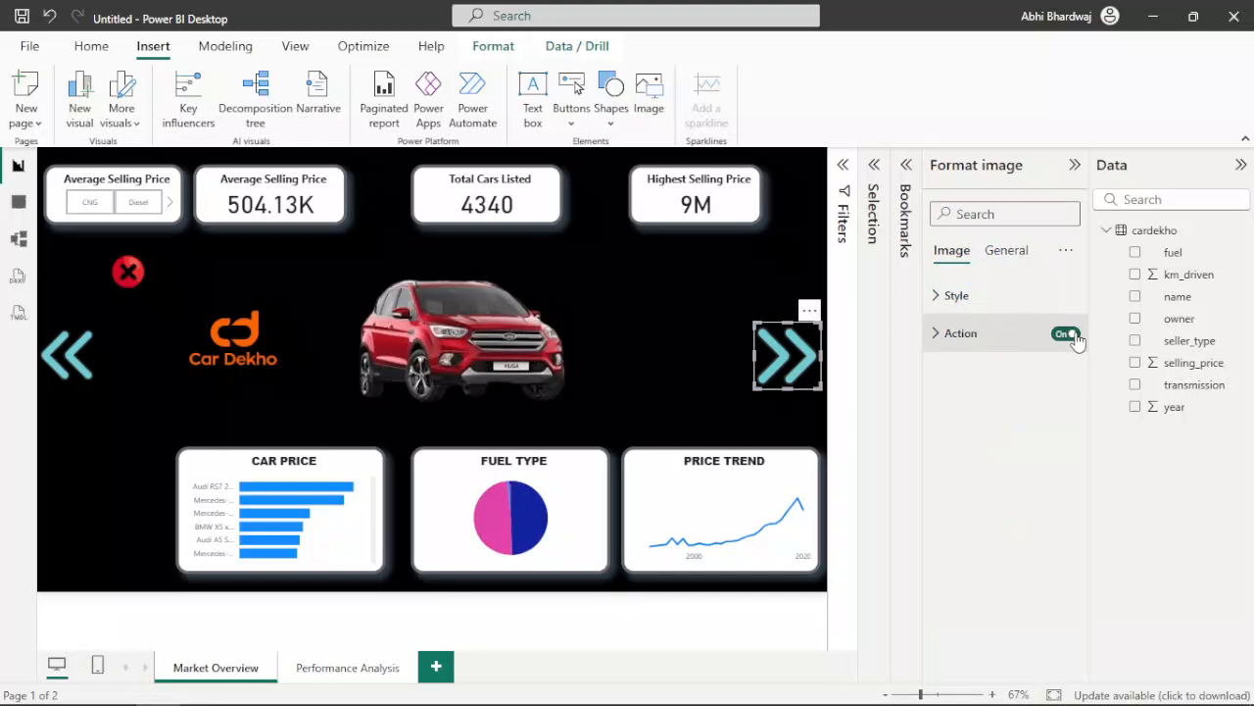
left_click(989, 335)
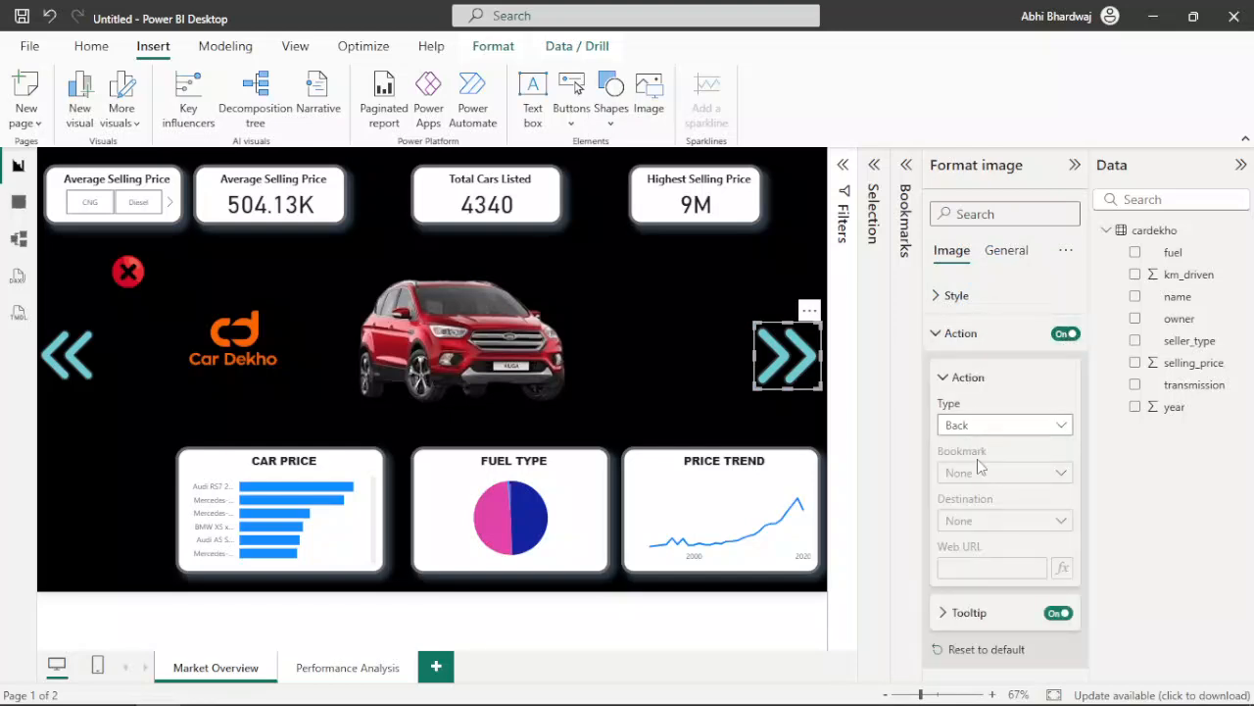
left_click(1001, 424)
left_click(997, 494)
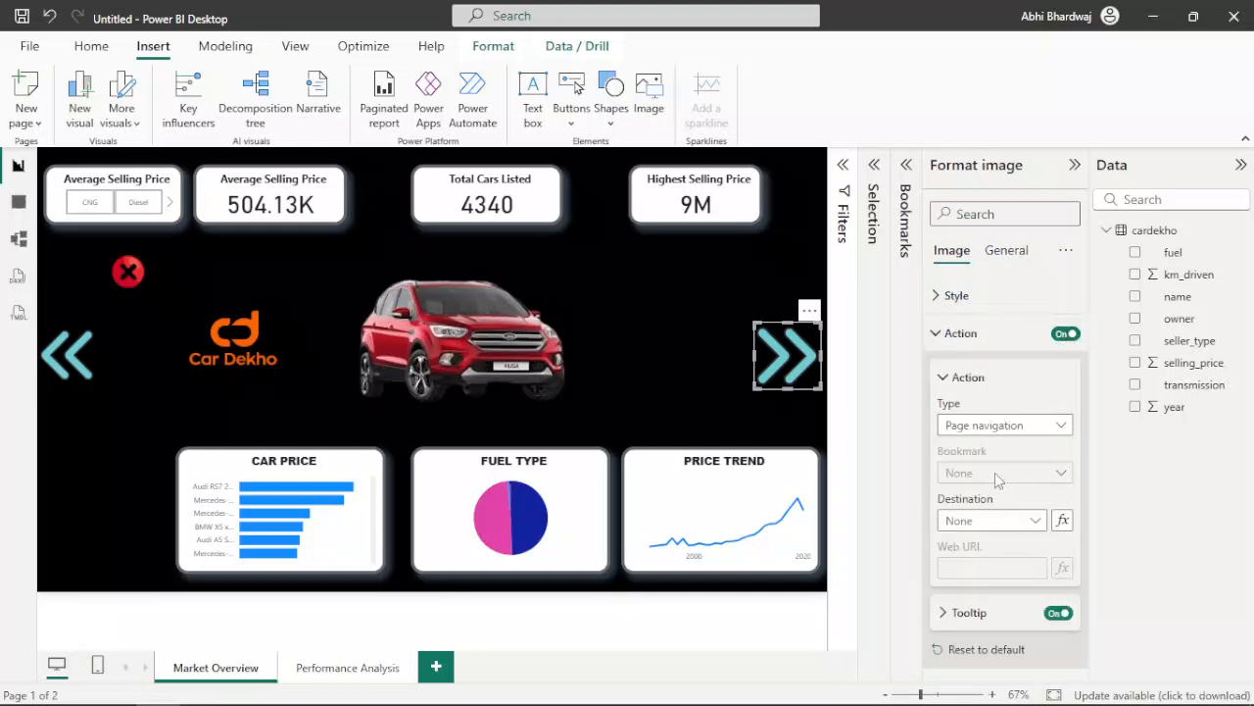
left_click(991, 520)
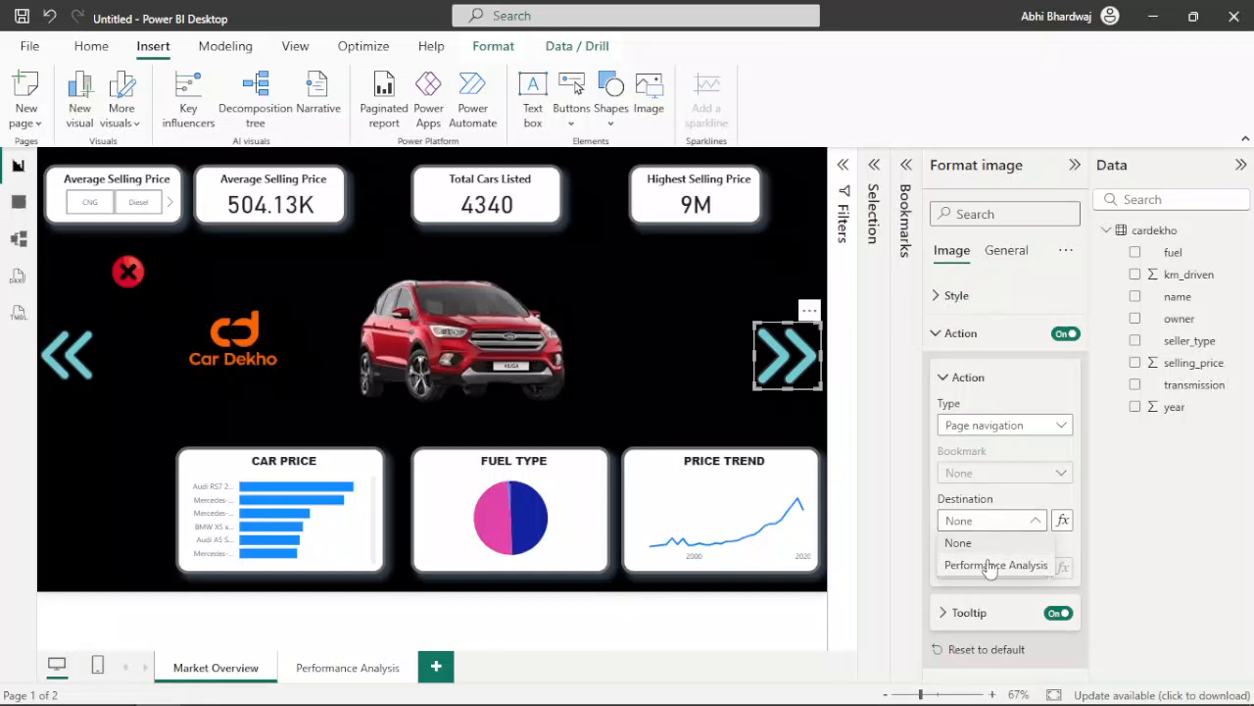
left_click(991, 567)
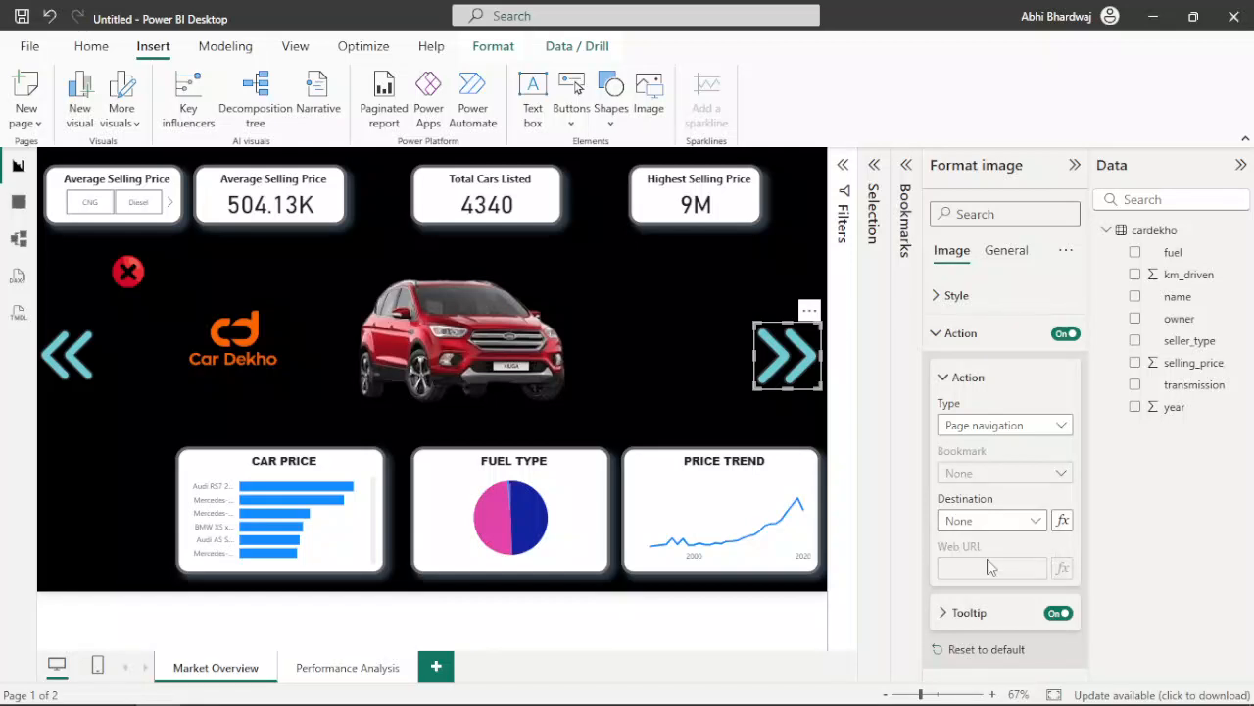
left_click(797, 360, "ctrl")
left_click(797, 361)
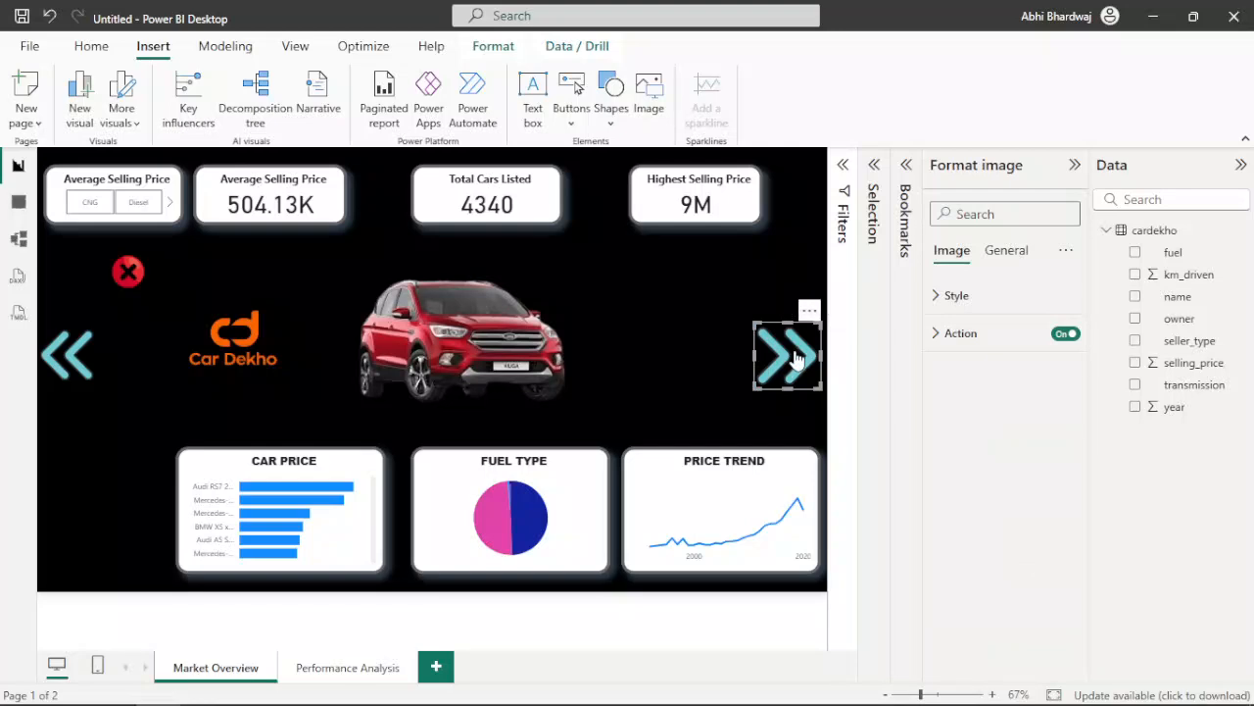
Step: Give the back arrow on Performance Analysis a Page navigation action with Market Overview as its destination
left_click(797, 360, "ctrl")
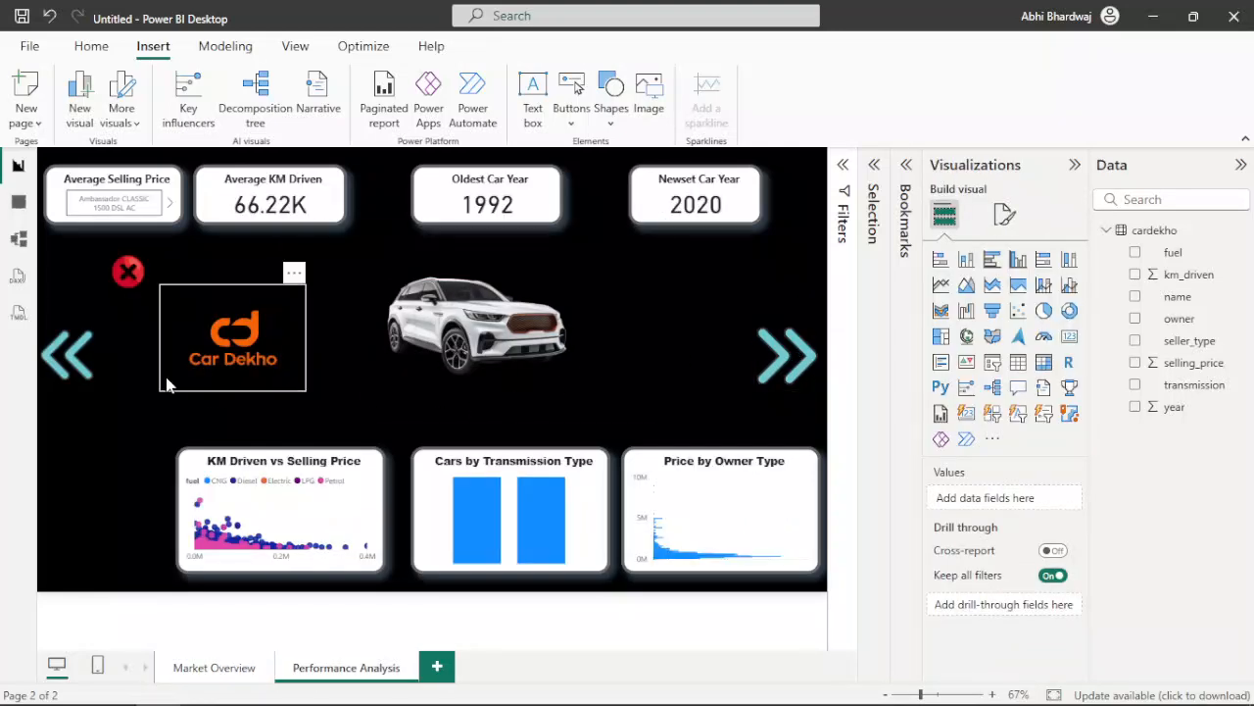
left_click(79, 366)
left_click(1064, 333)
left_click(994, 334)
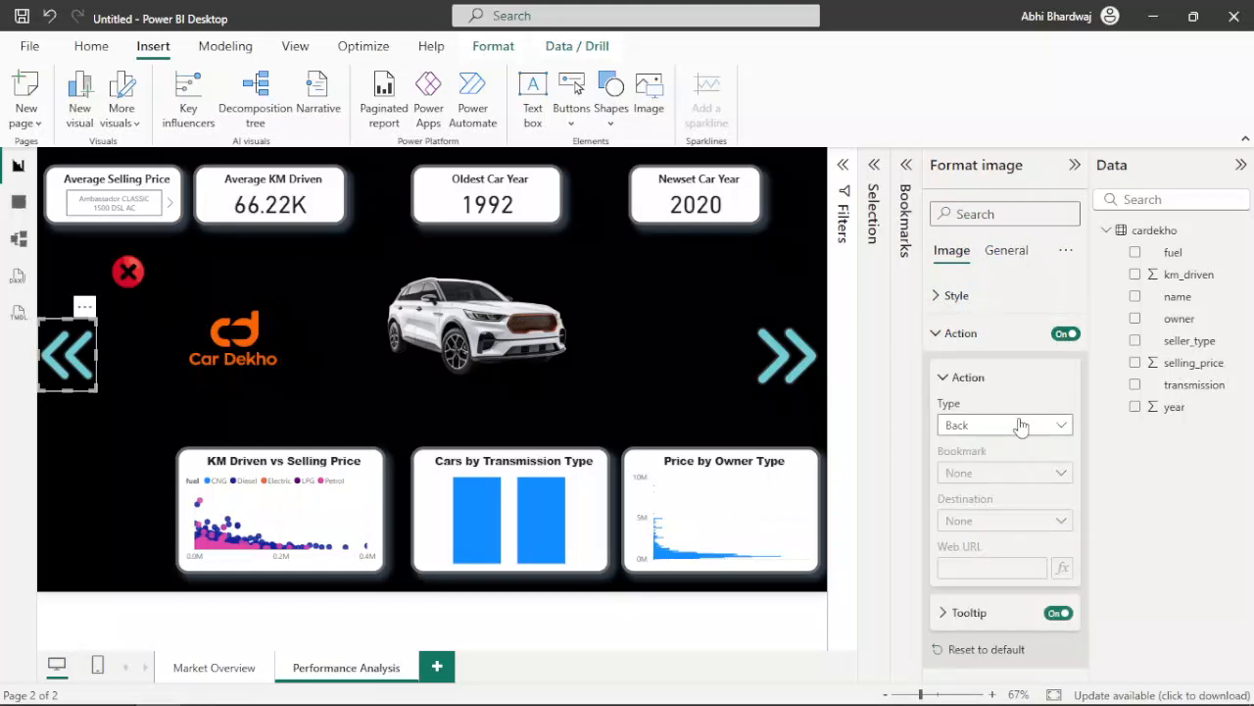
left_click(1025, 425)
left_click(983, 491)
left_click(996, 521)
left_click(986, 565)
Step: Collapse the open side panes to enlarge the report canvas and deselect the back arrow
left_click(907, 423)
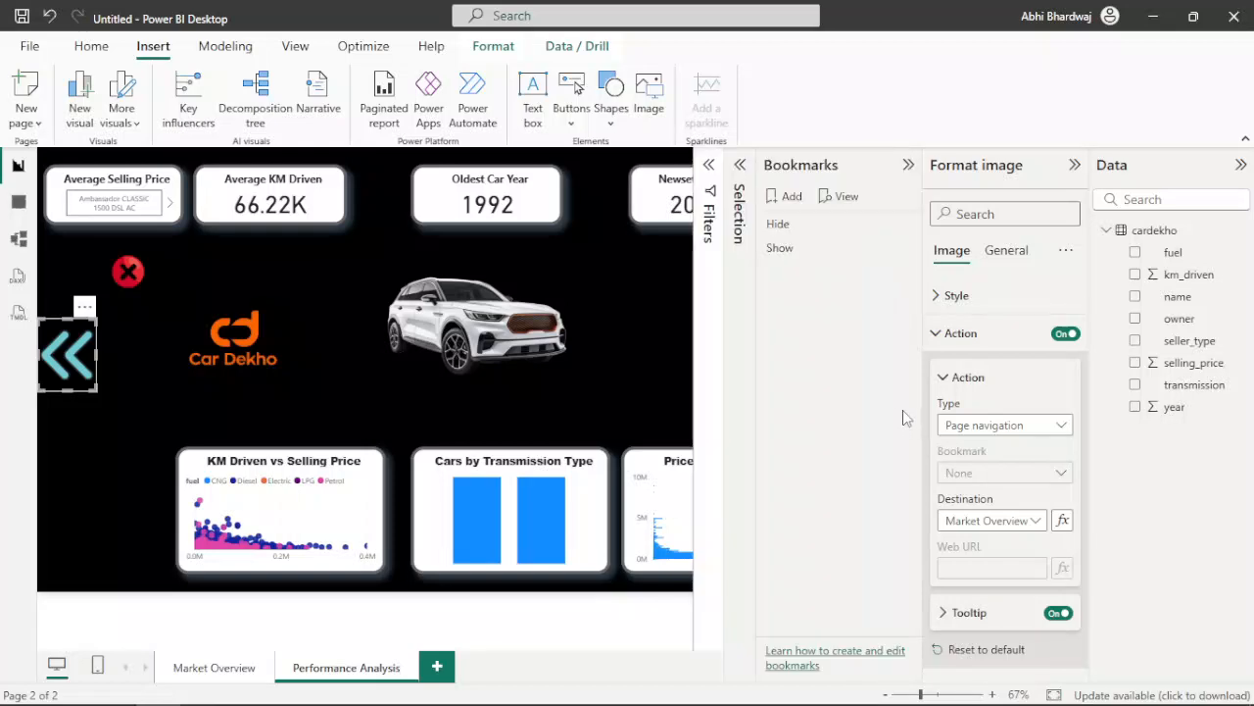
left_click(913, 165)
left_click(1075, 165)
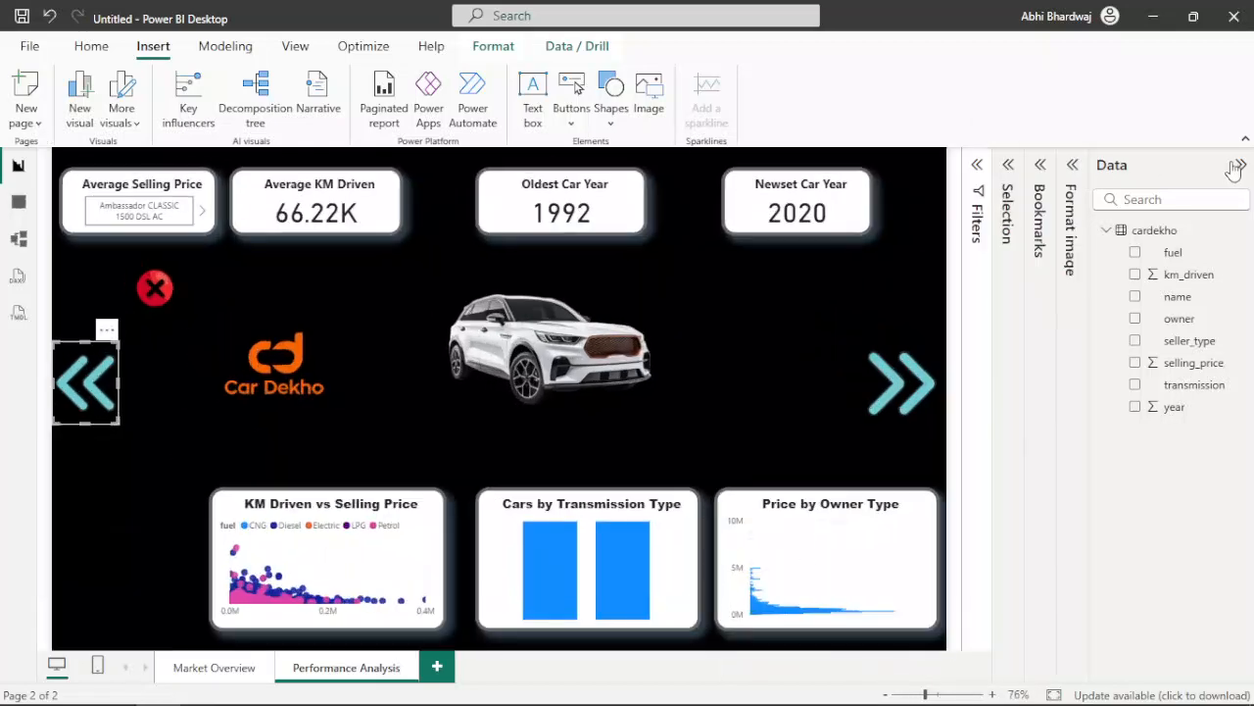
left_click(1239, 164)
left_click(223, 549)
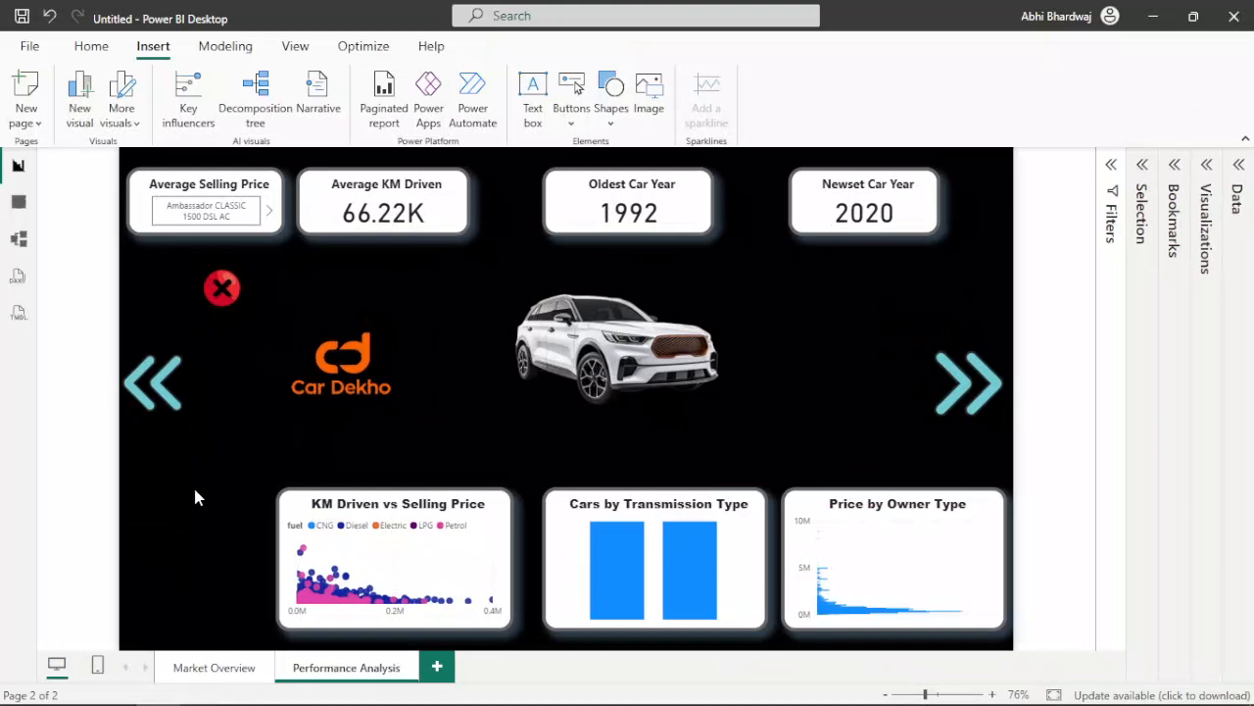
Step: Try the back and forward arrow links between Performance Analysis and Market Overview
left_click(145, 400, "ctrl")
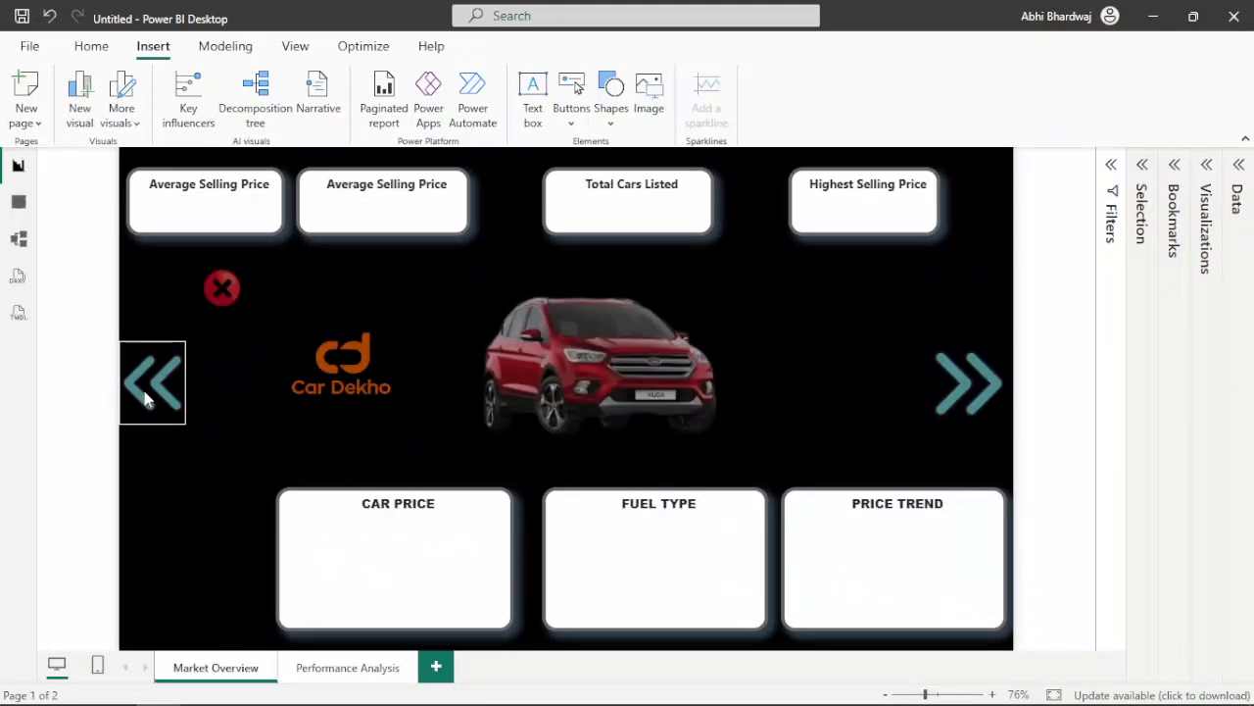
left_click(999, 397, "ctrl")
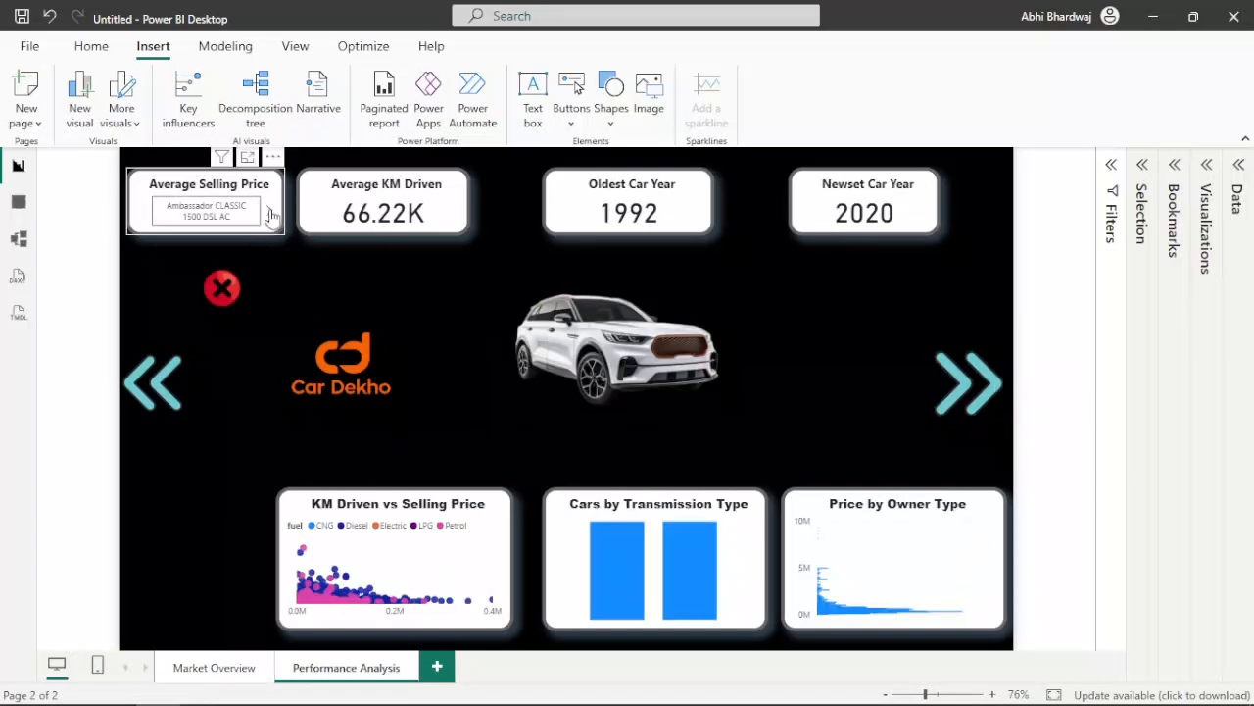
left_click(142, 392, "ctrl")
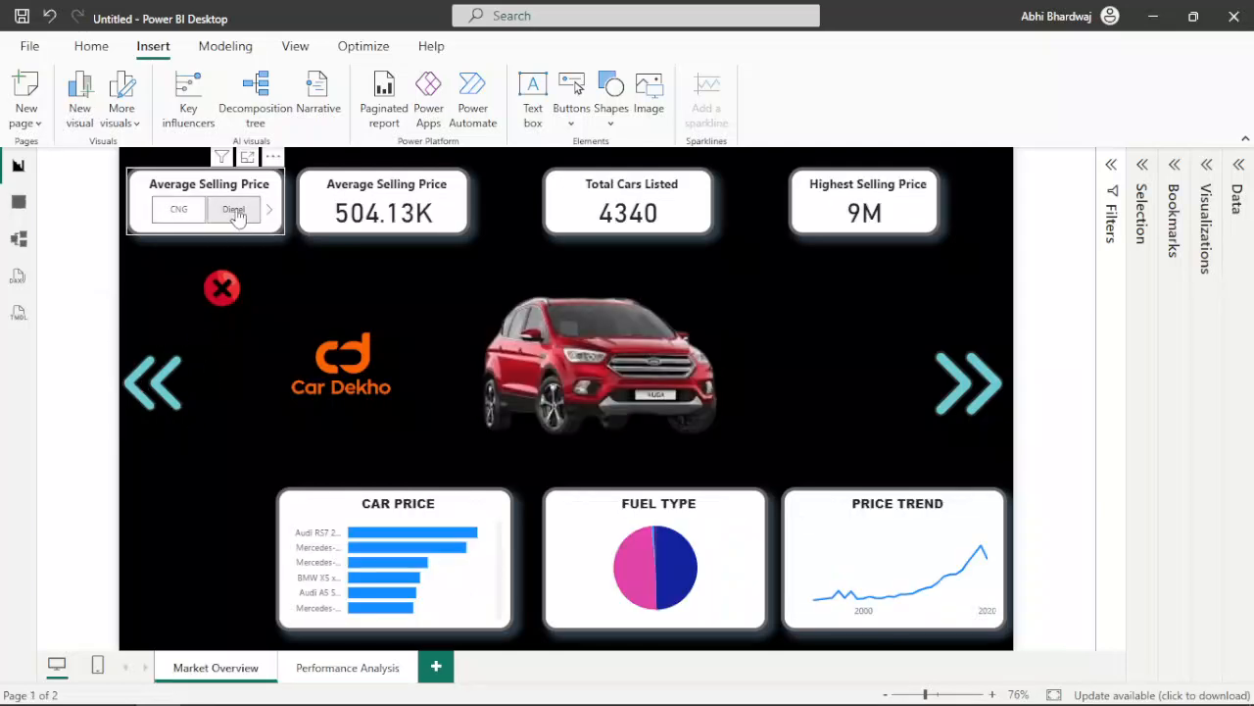
Step: Filter Market Overview to Diesel with the fuel slicer, examine the charts, and clear the selection
left_click(232, 209)
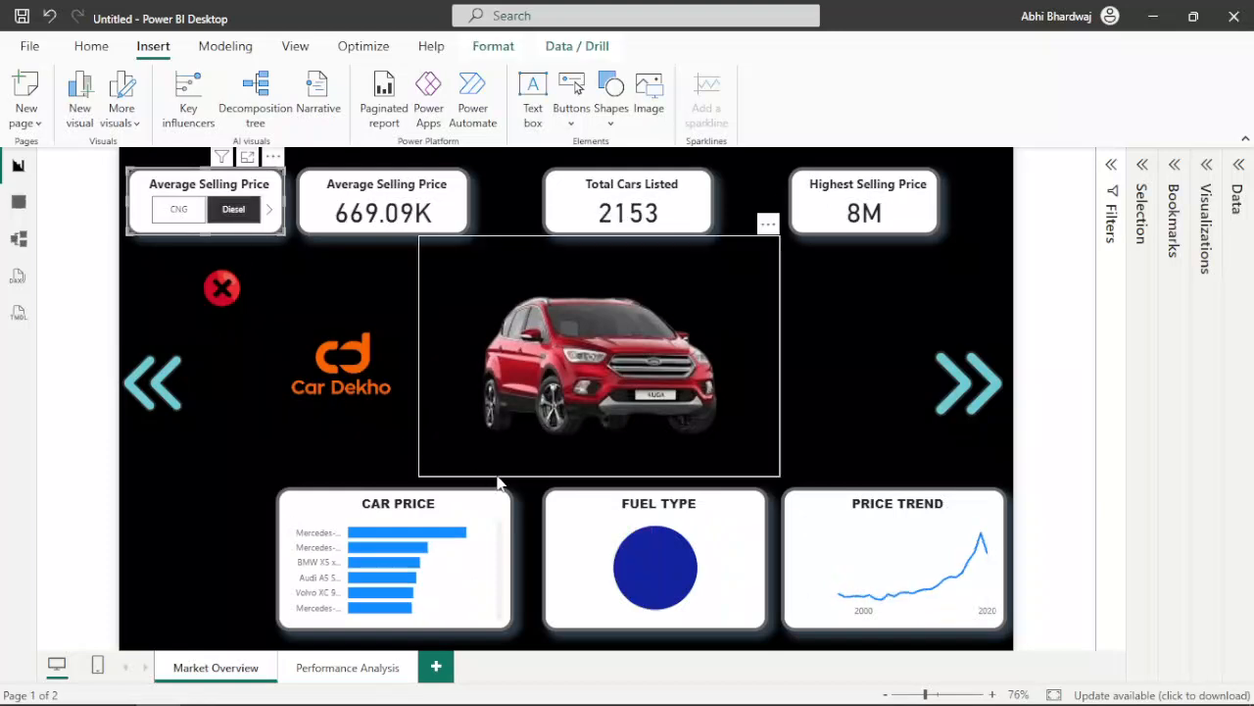
mouse_move(389, 532)
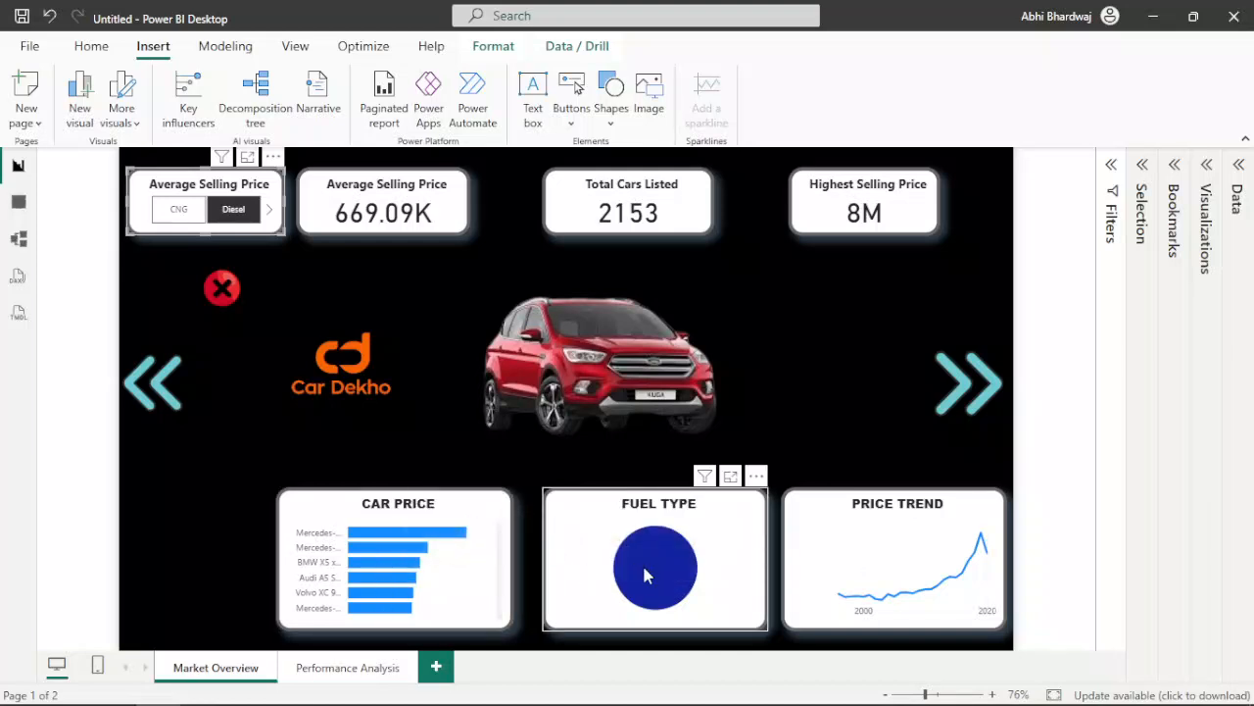
mouse_move(646, 575)
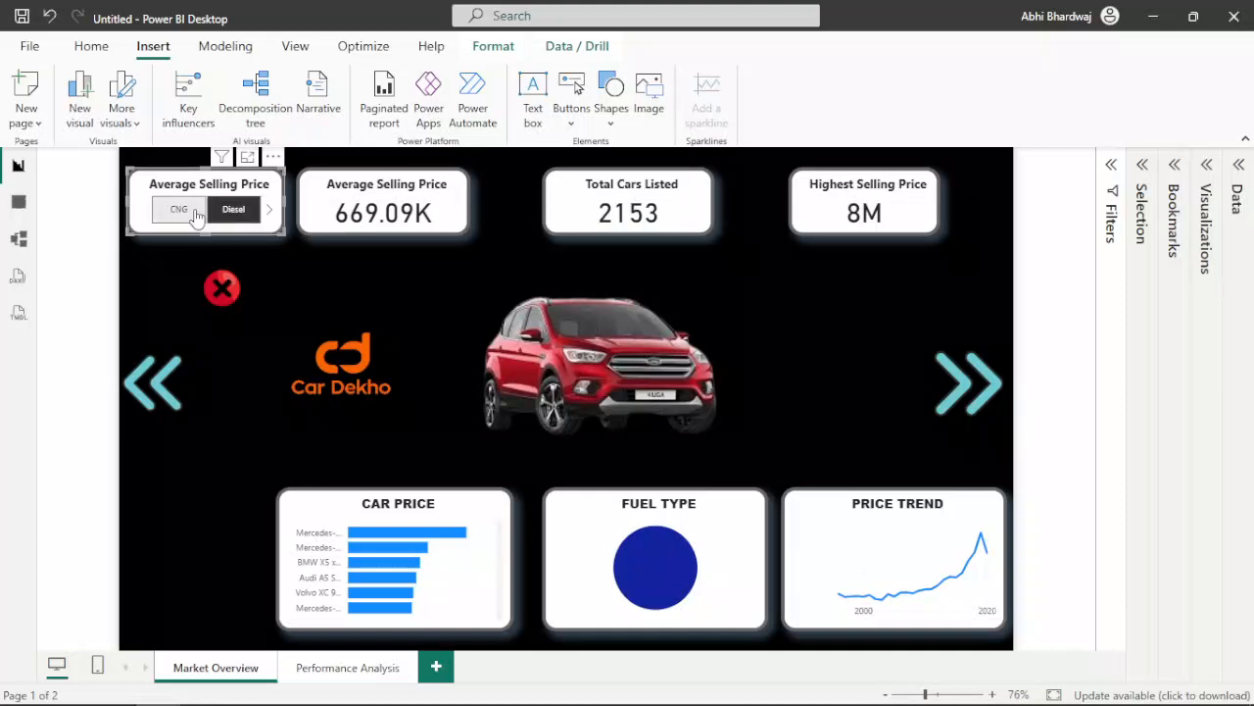
left_click(231, 208)
Step: Filter Market Overview by Electric and by LPG, examine the cards and charts, and clear the fuel selection
left_click(269, 210)
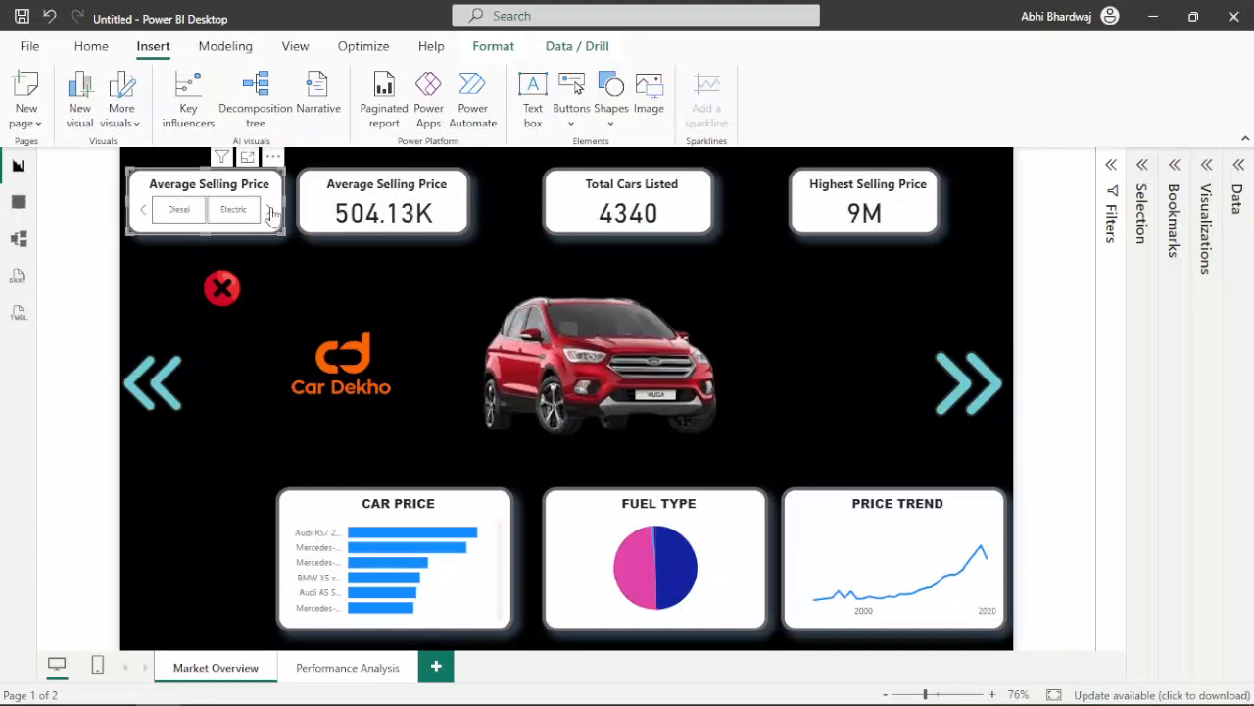
left_click(245, 211)
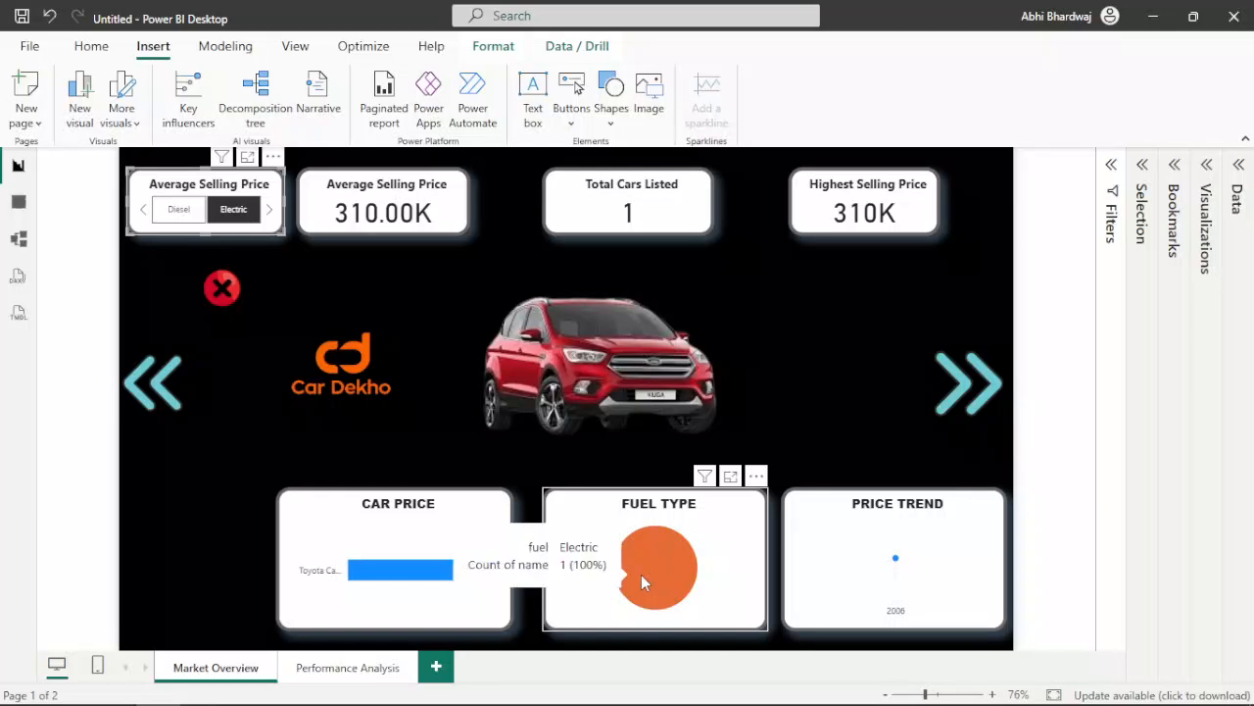
mouse_move(900, 564)
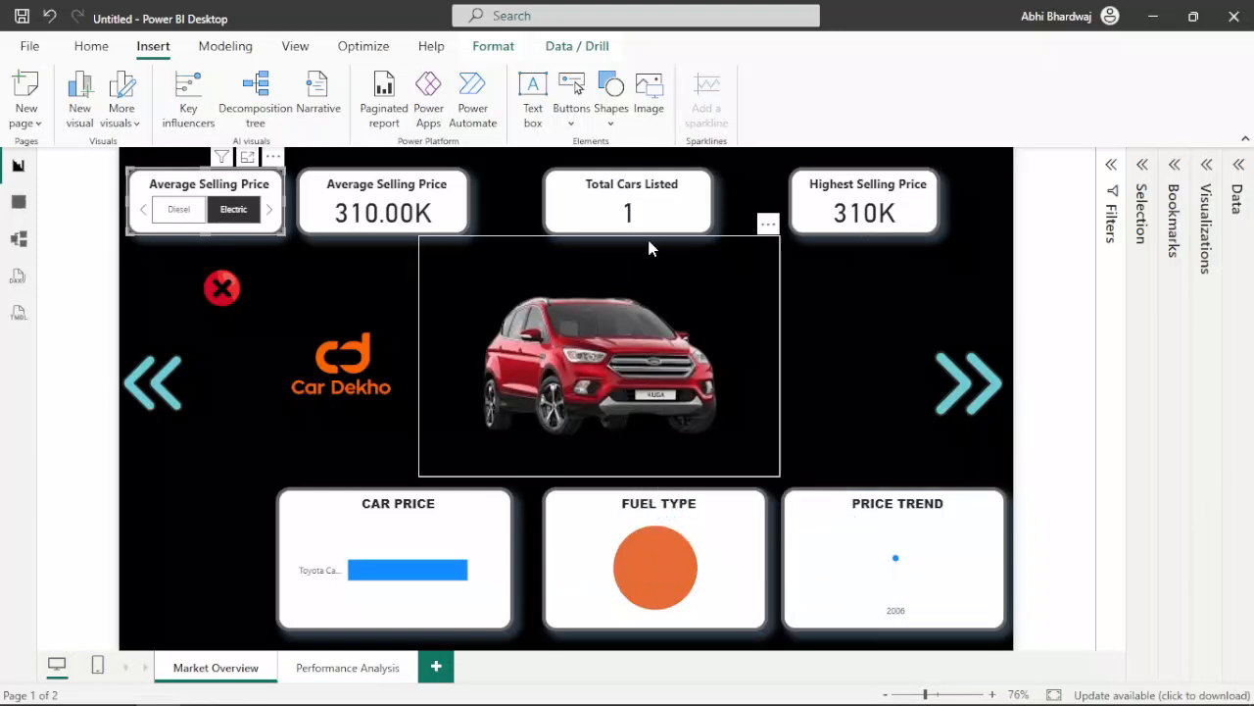
left_click(268, 210)
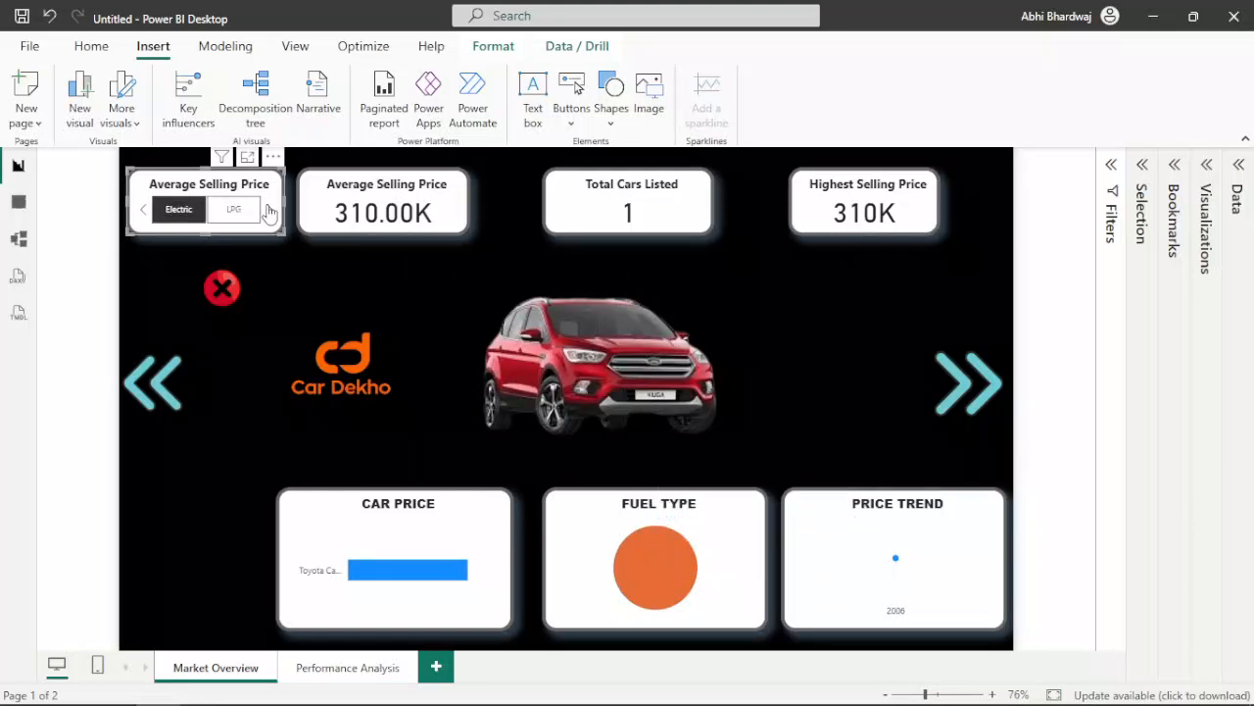
left_click(233, 209)
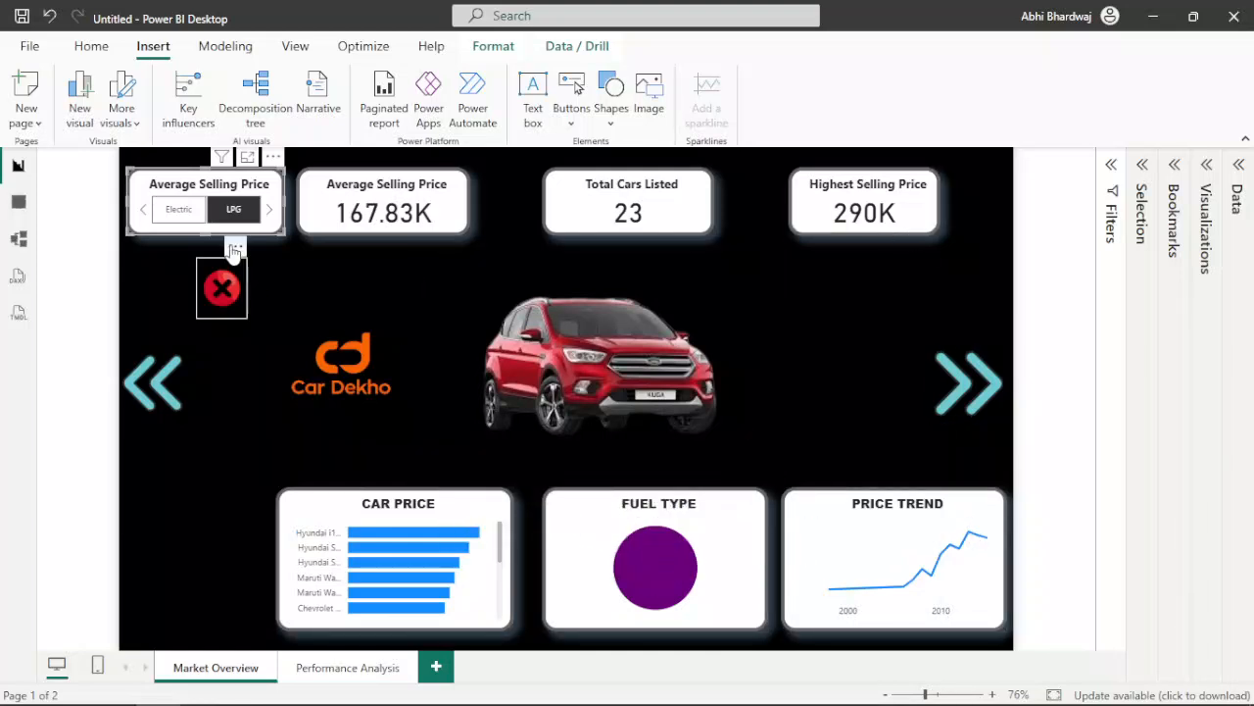
left_click(271, 211)
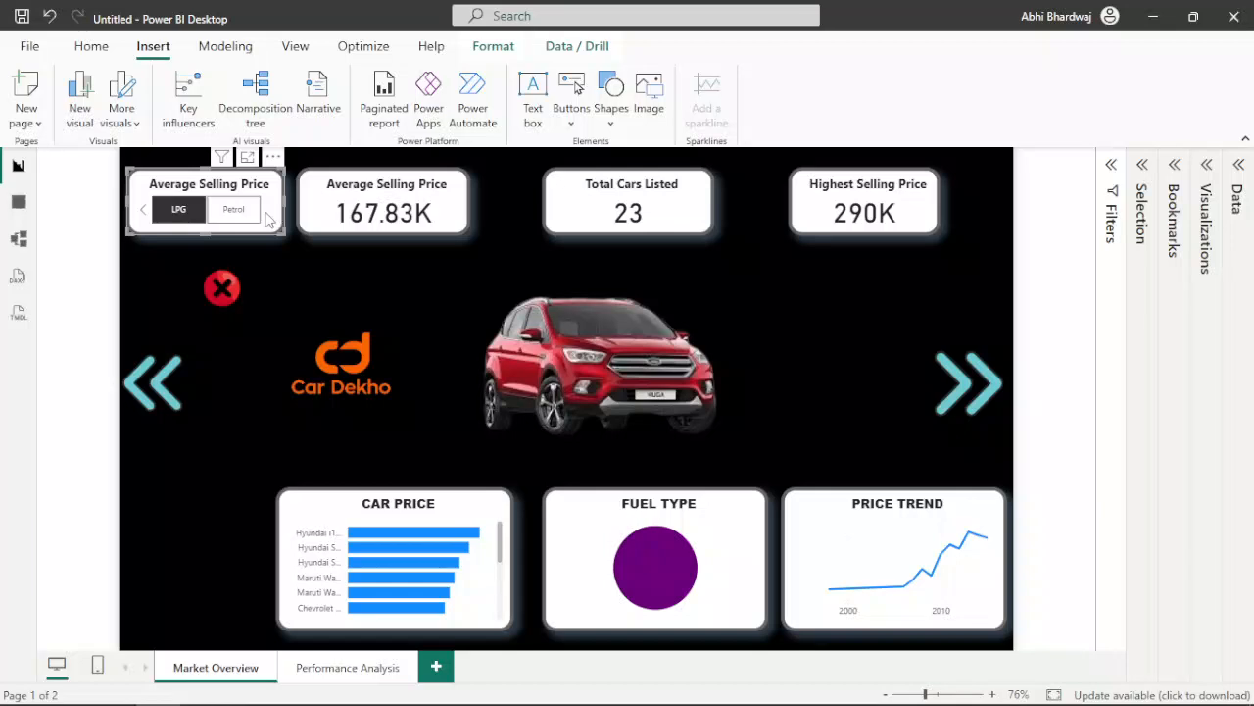
left_click(223, 289)
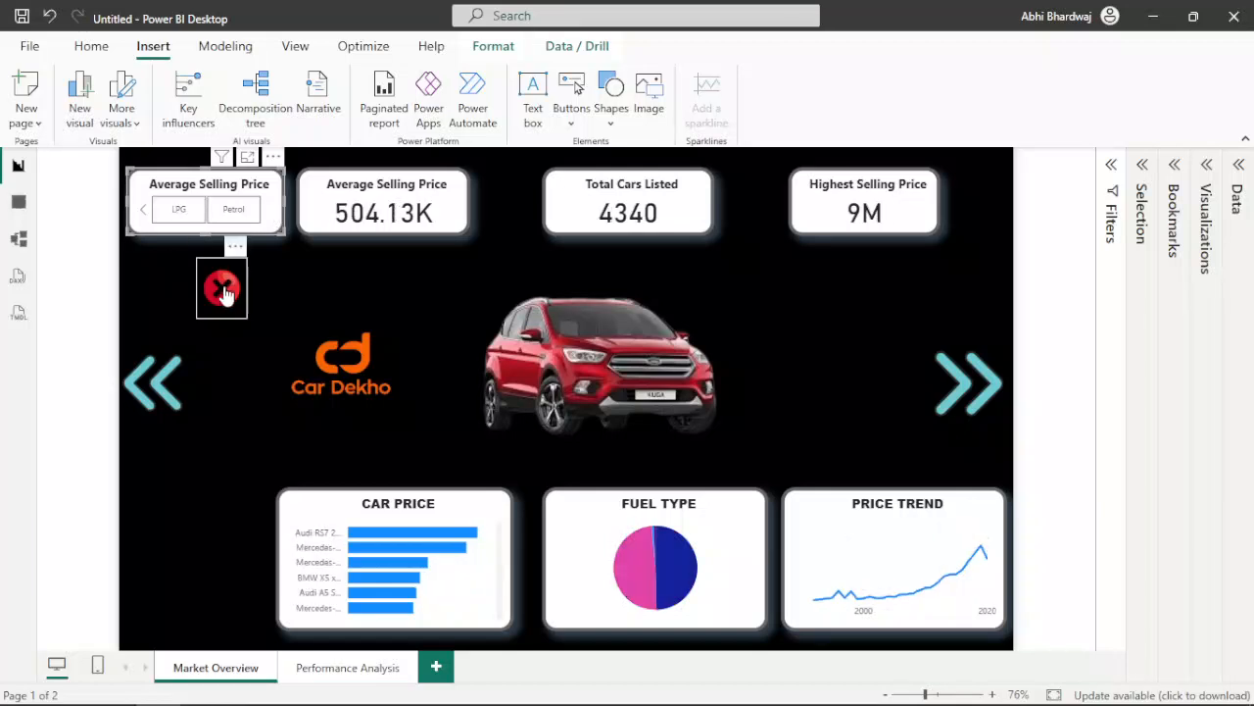
Step: Try the hide and show toggle for the fuel slicer, and follow the forward arrow to Performance Analysis
left_click(221, 291)
left_click(219, 205)
left_click(961, 382)
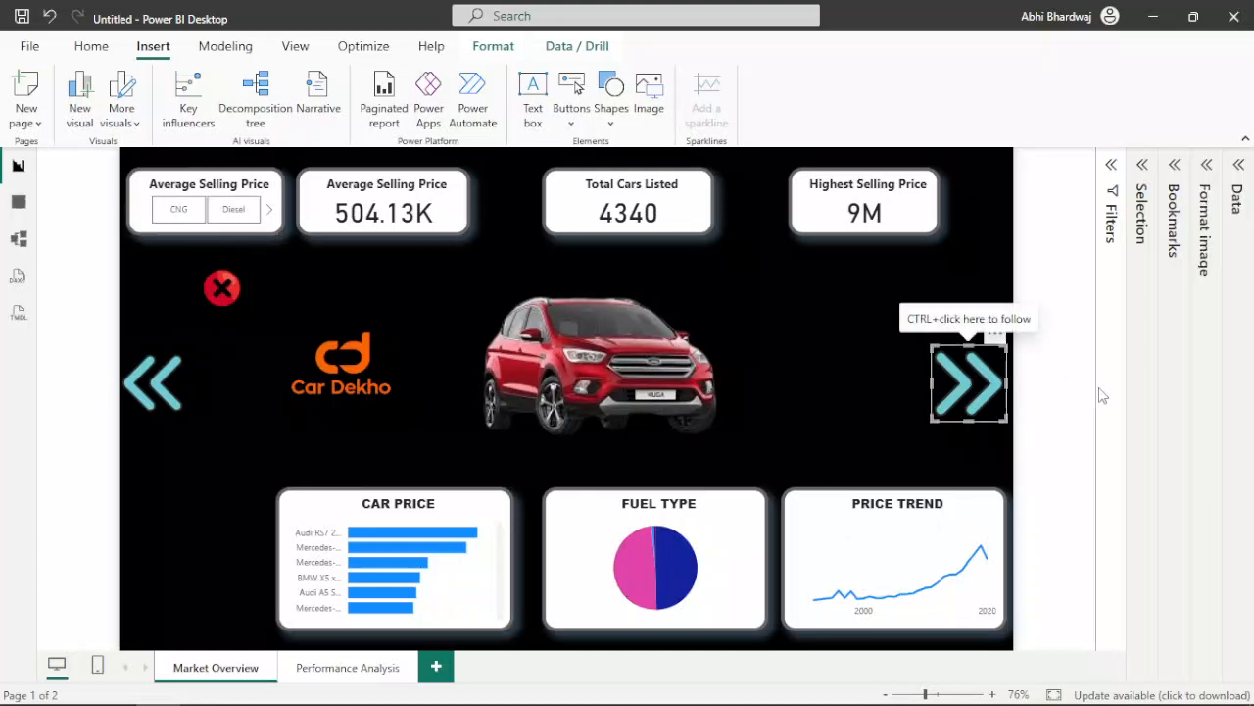
left_click(995, 390, "ctrl")
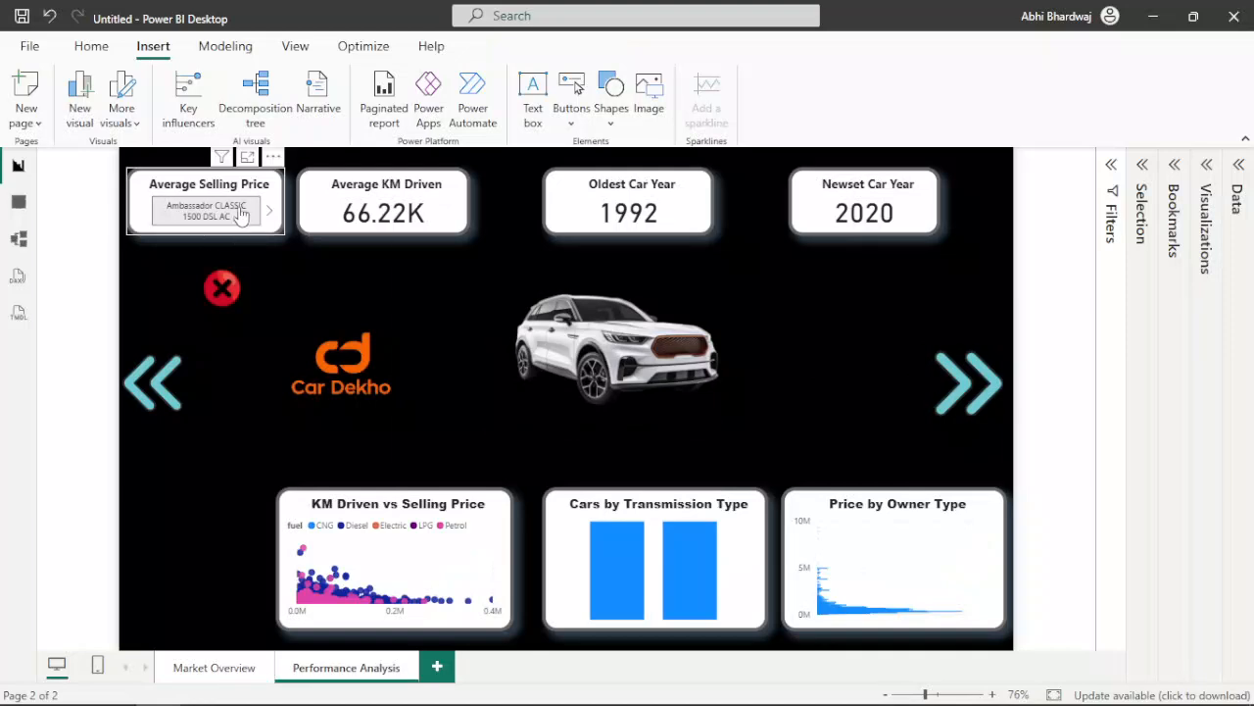
Step: Change the title of the car name slicer on Performance Analysis to BRAND and collapse the formatting pane
left_click(269, 211)
left_click(269, 210)
left_click(270, 212)
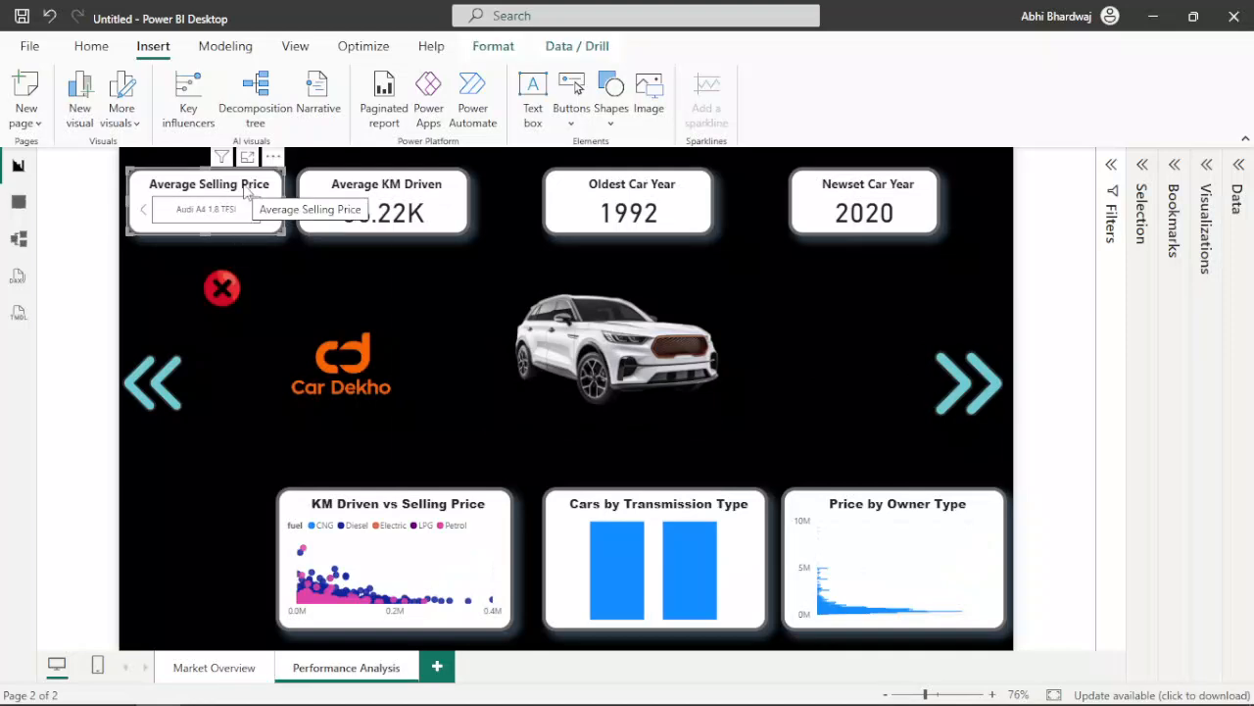
left_click(1206, 164)
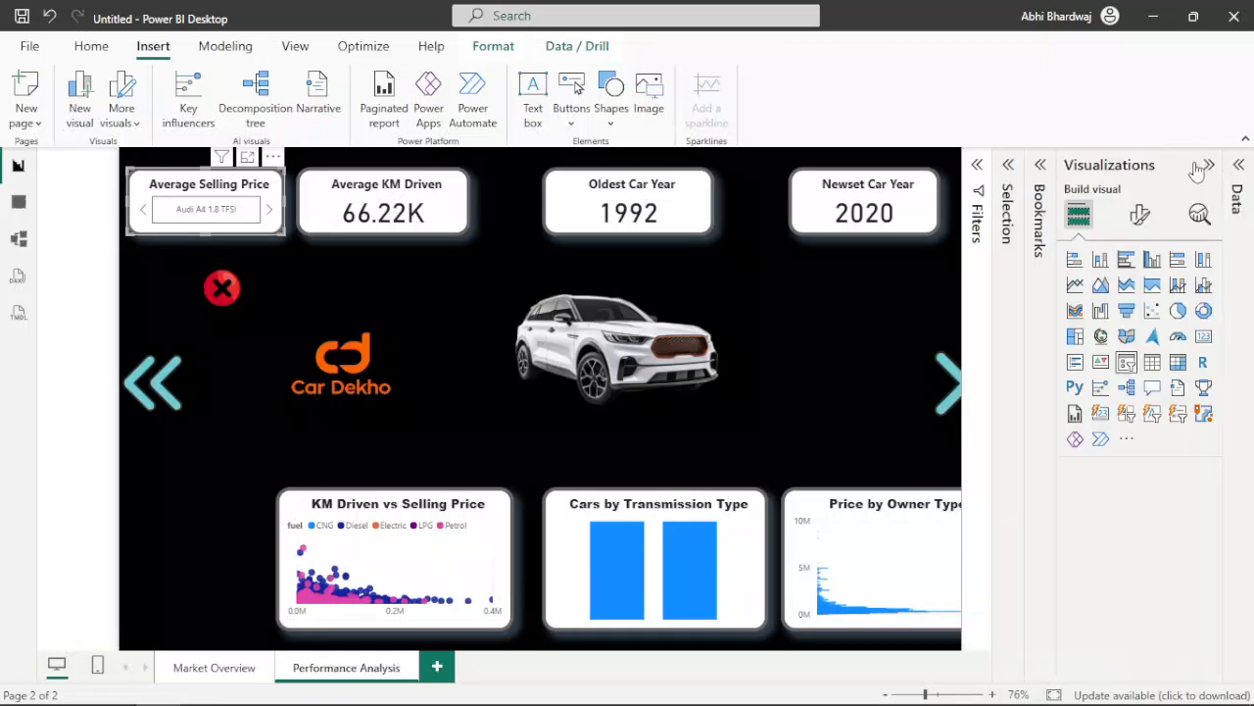
left_click(1139, 215)
left_click(1139, 297)
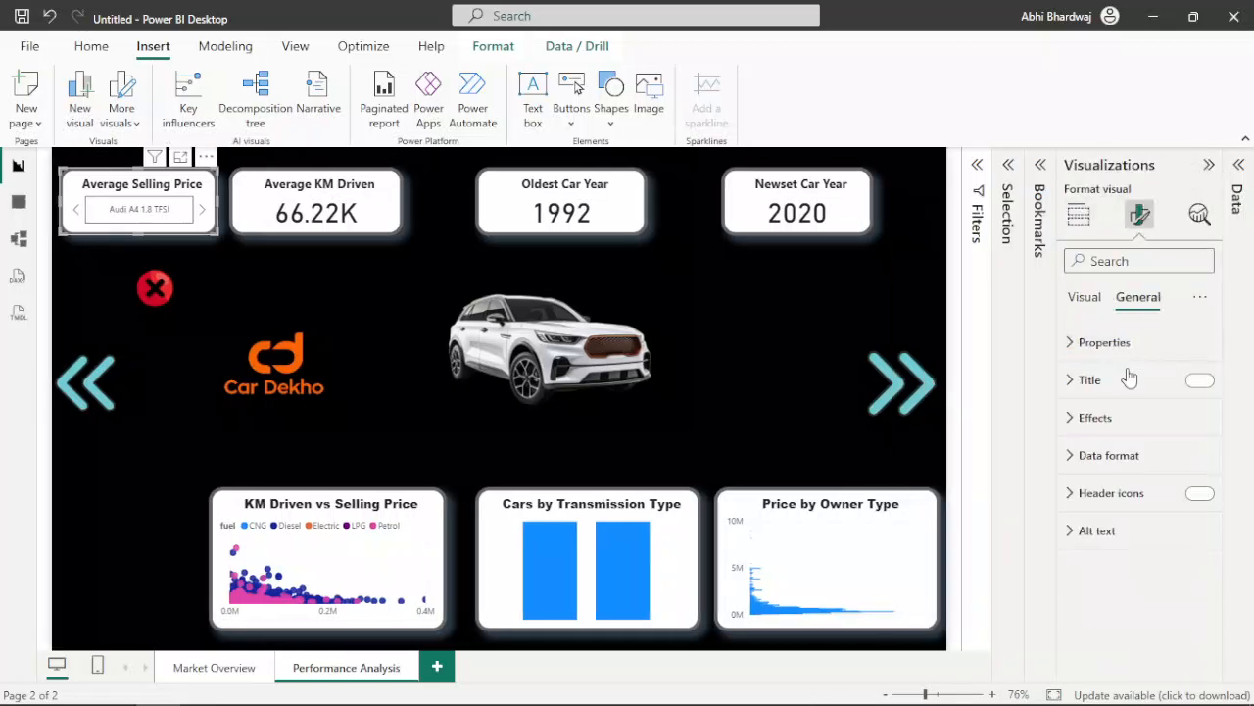
left_click(1125, 384)
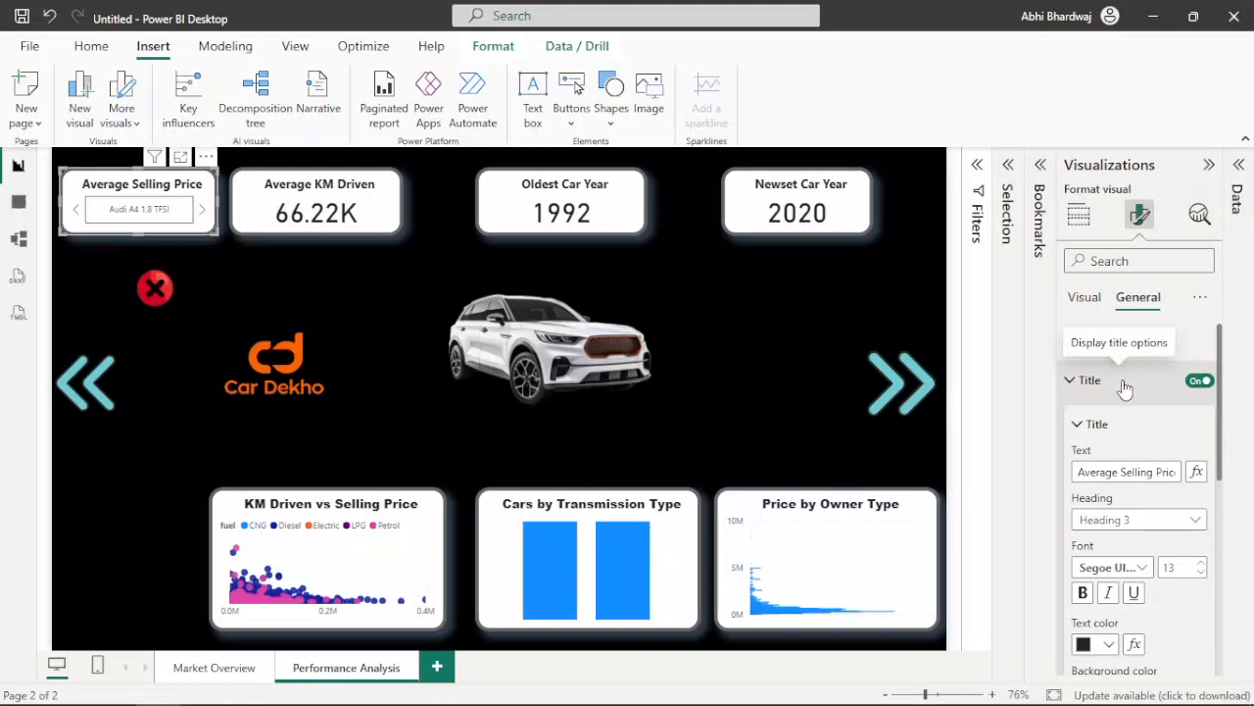
left_click(1115, 472)
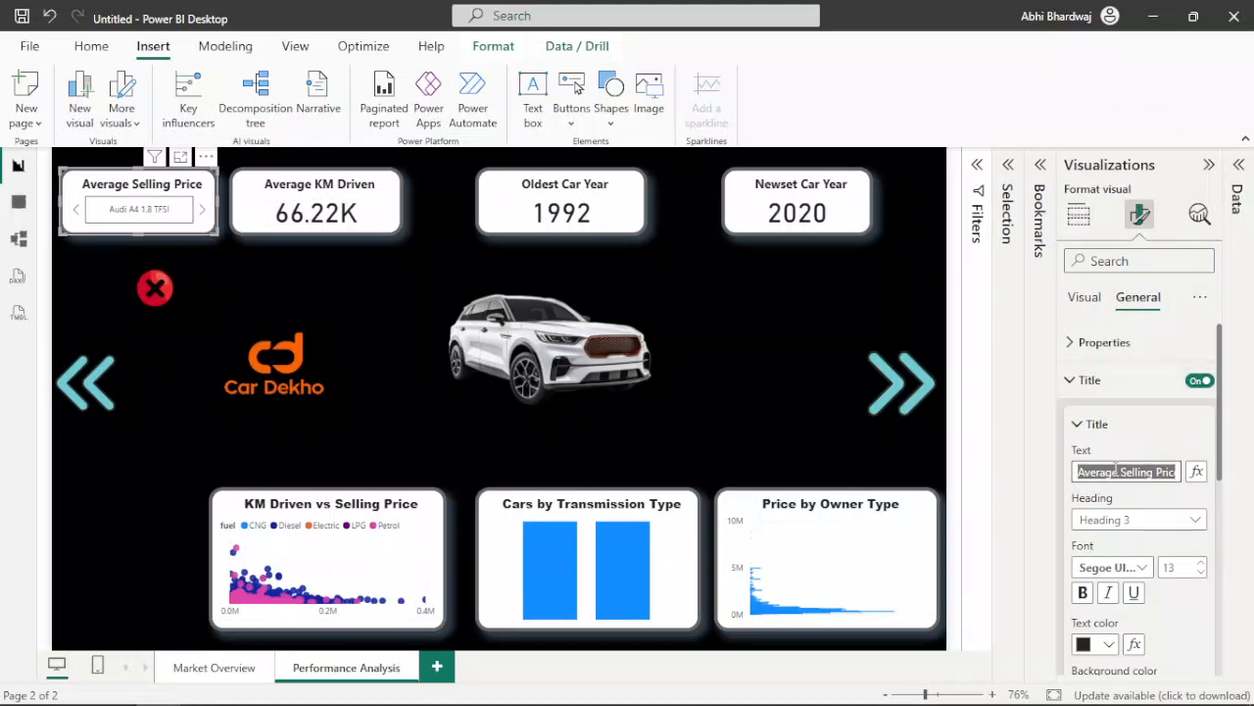
type("BRAND")
left_click(1129, 451)
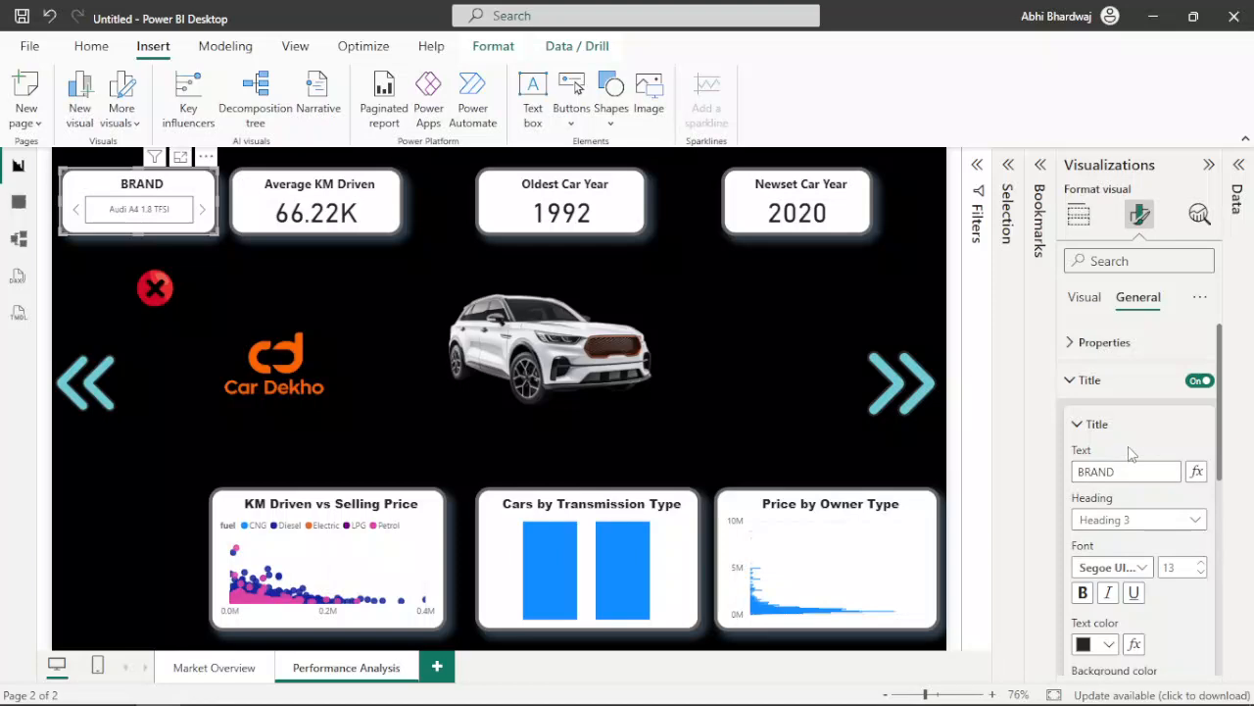
left_click(1207, 167)
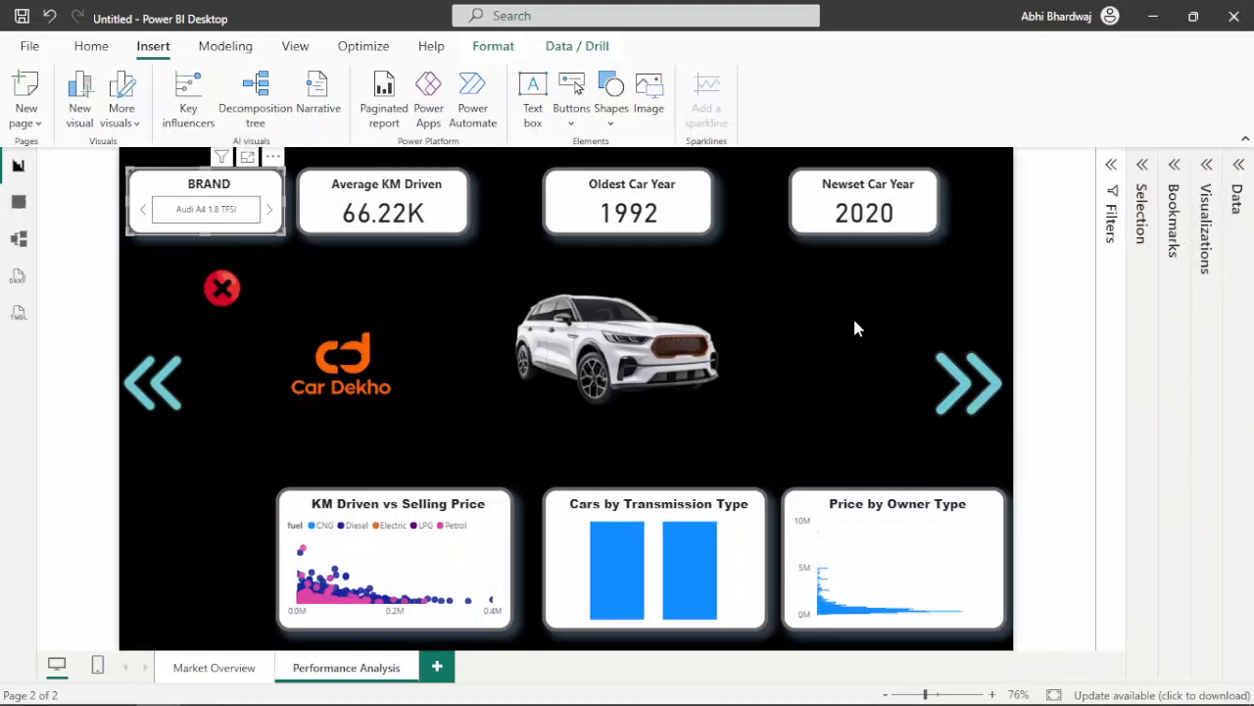
Step: Browse the BRAND slicer, filter Performance Analysis to Audi A5 Sportback, and examine the transmission and owner charts
left_click(213, 487)
left_click(269, 210)
left_click(269, 210)
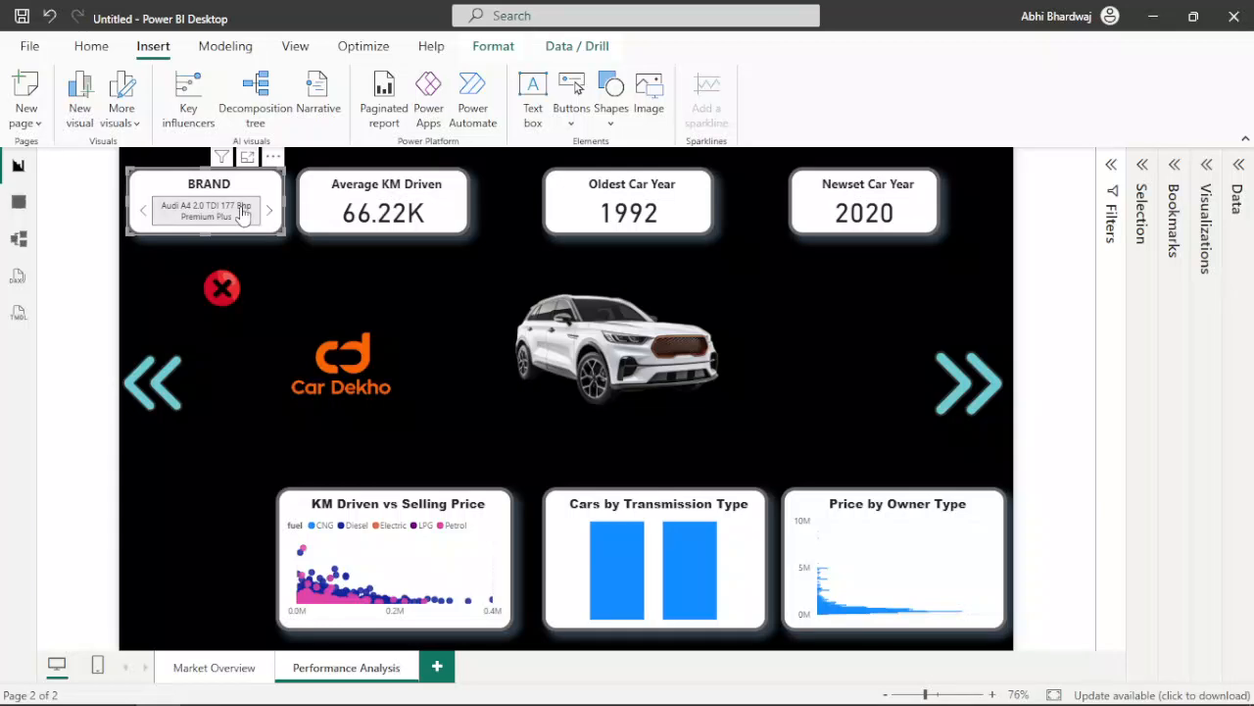
left_click(270, 210)
left_click(271, 209)
left_click(271, 210)
left_click(271, 209)
left_click(272, 210)
left_click(273, 211)
left_click(272, 211)
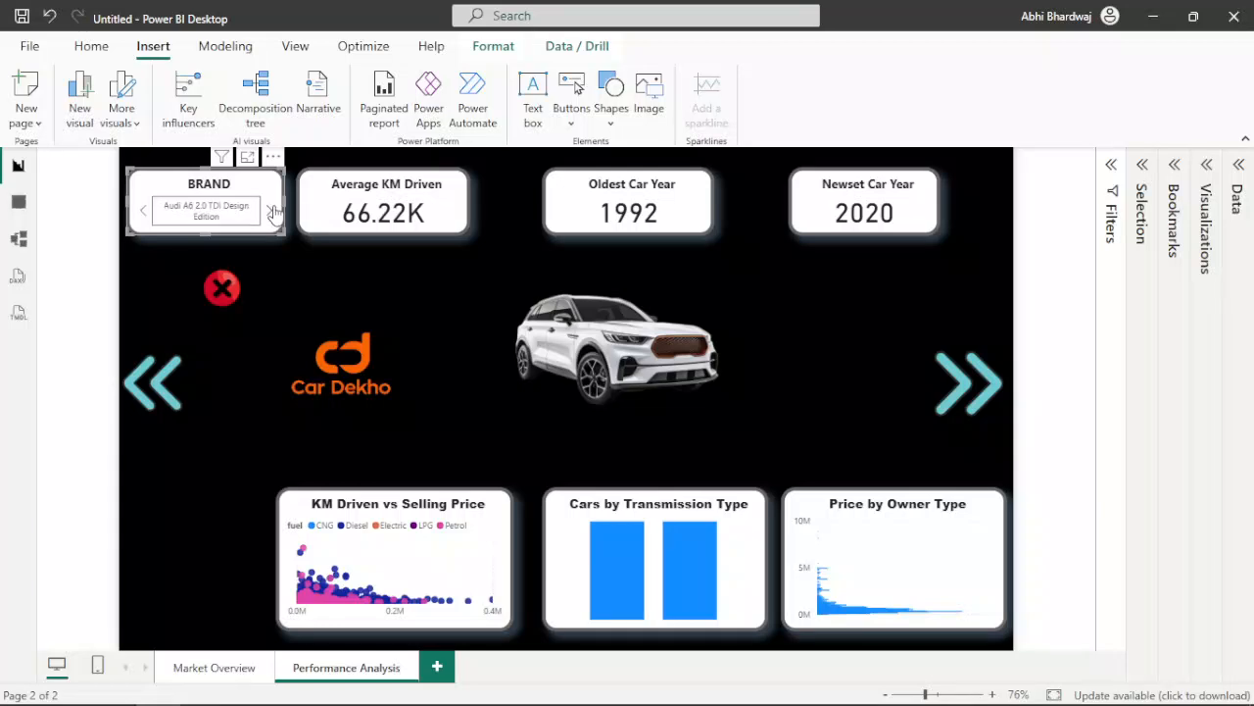
left_click(146, 212)
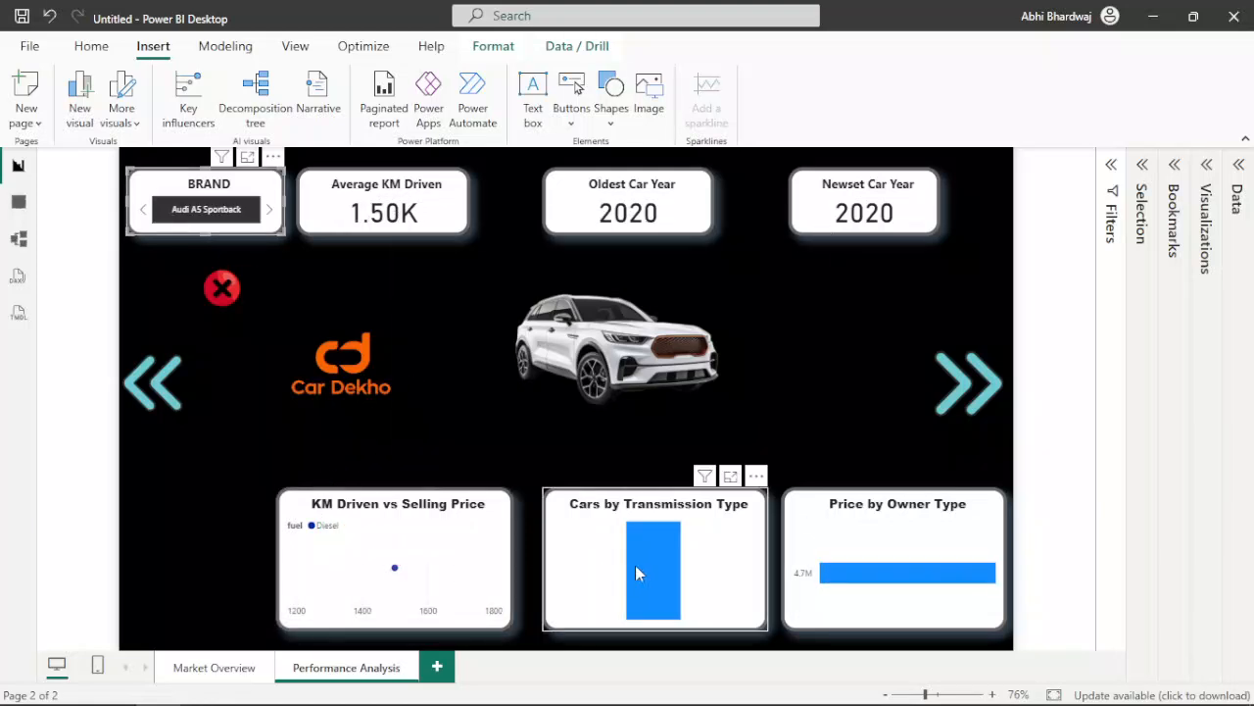
mouse_move(642, 566)
mouse_move(869, 581)
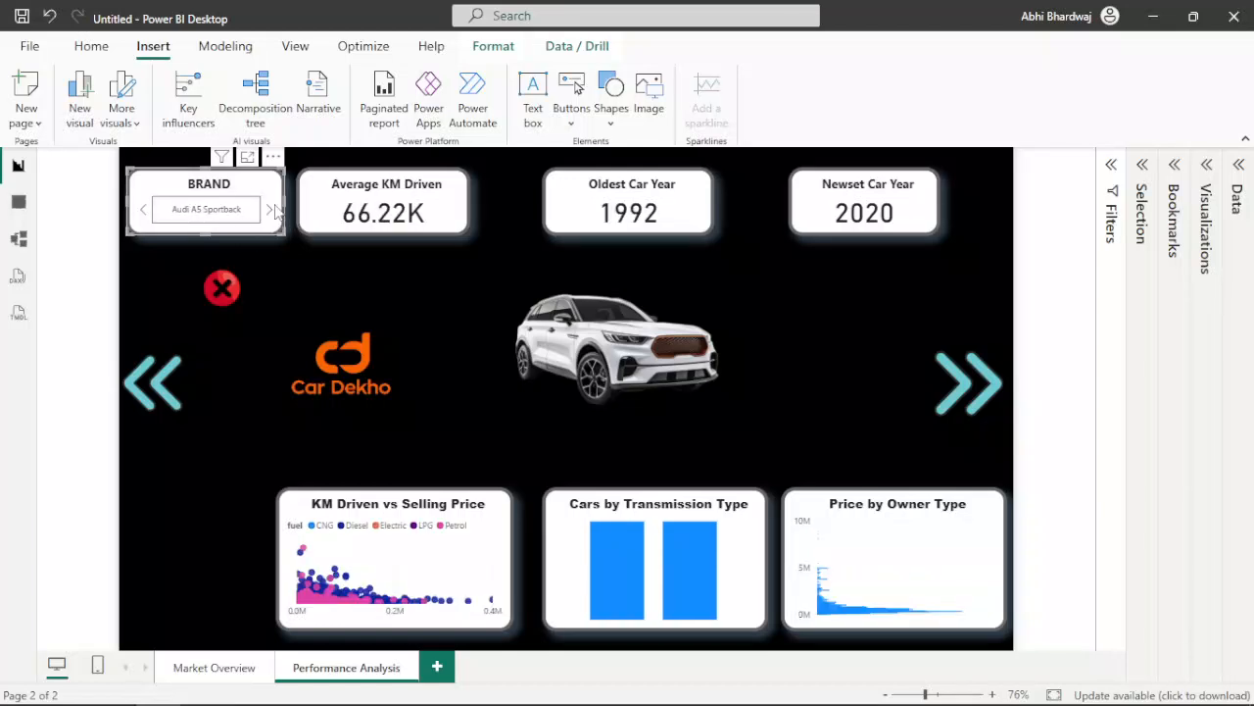
Step: Filter Performance Analysis to BMW 3 Series 320d Sport Line, examine its charts, and clear the BRAND selection
left_click(273, 211)
left_click(272, 211)
left_click(272, 211)
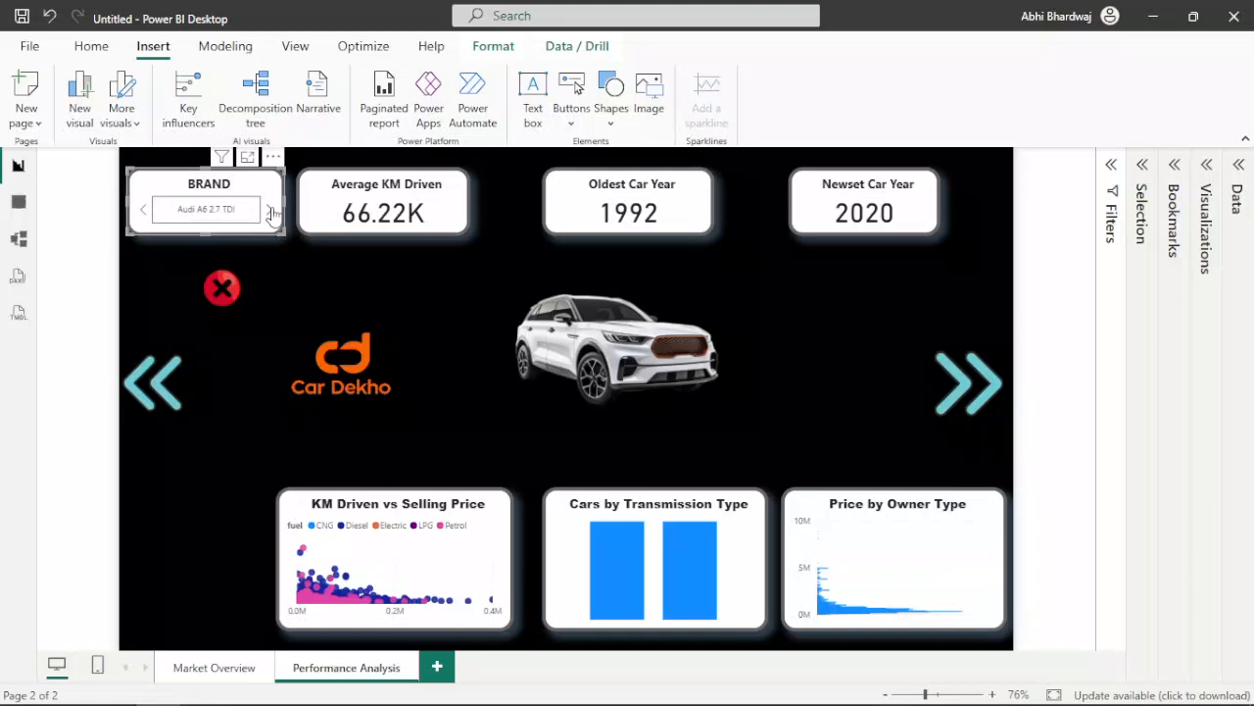
left_click(273, 212)
left_click(273, 212)
left_click(272, 212)
left_click(272, 212)
left_click(272, 211)
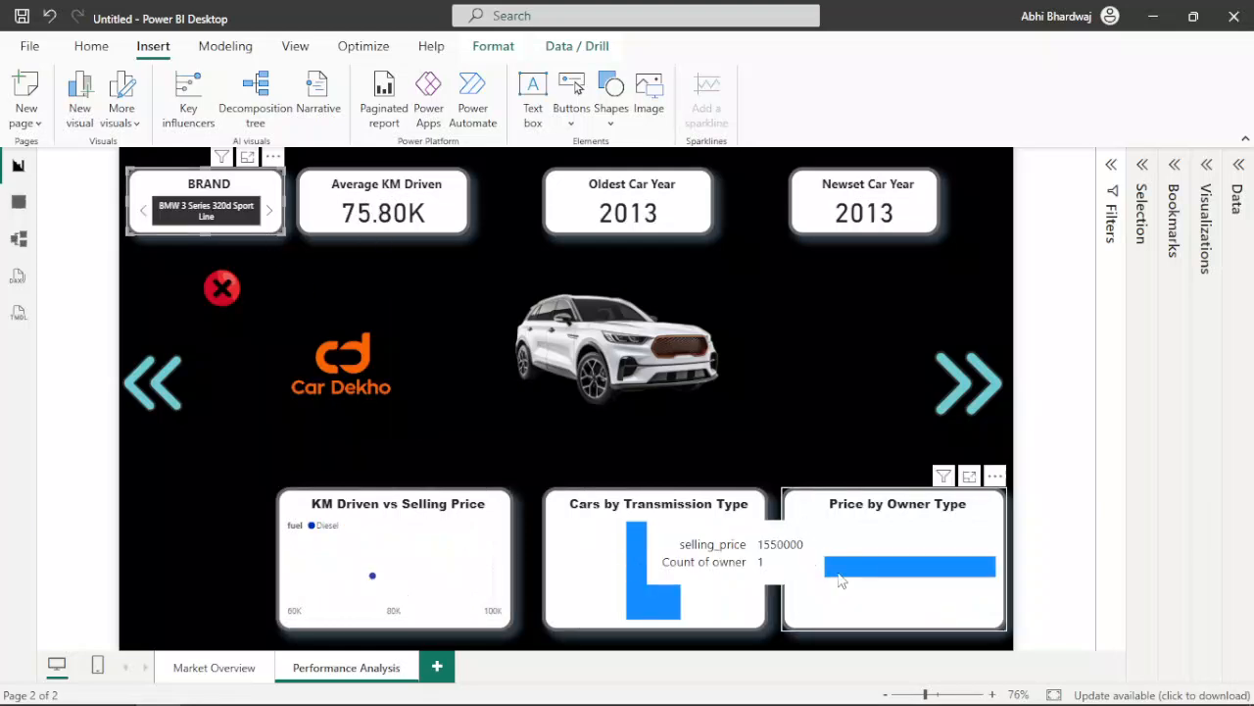
left_click(206, 221)
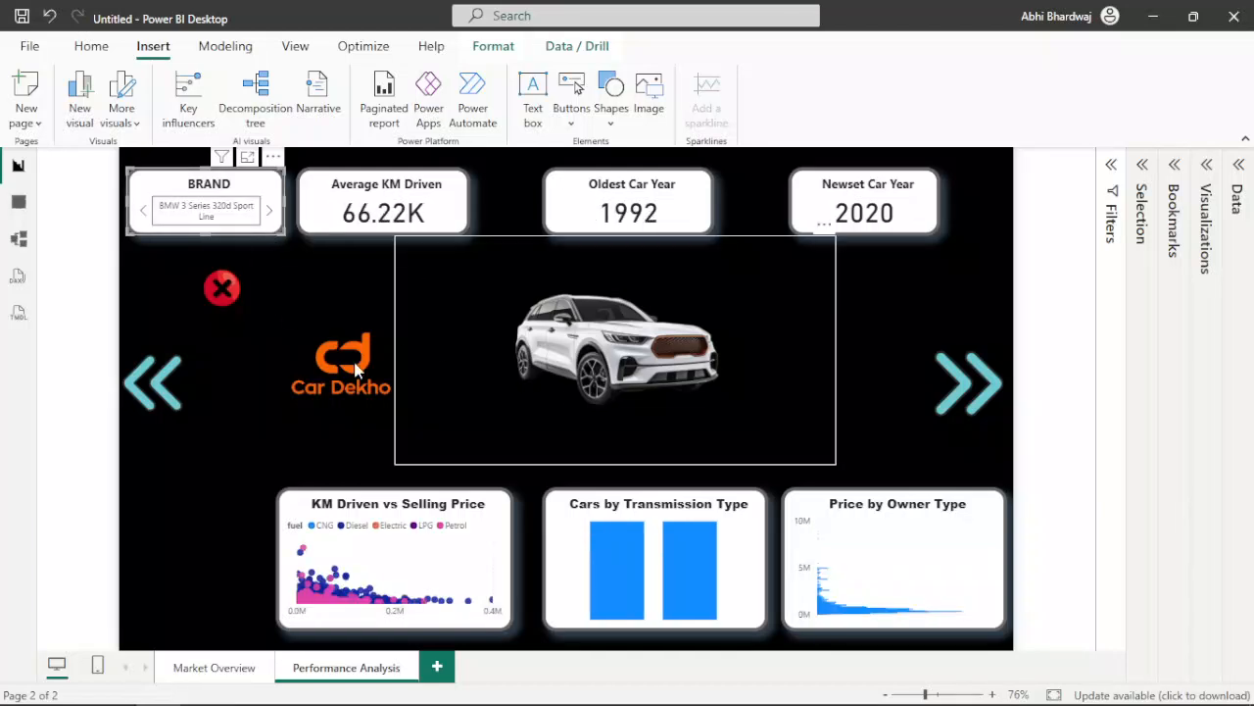
Step: Deselect the BRAND slicer and test the arrow navigation between the two pages, ending on Market Overview
left_click(225, 469)
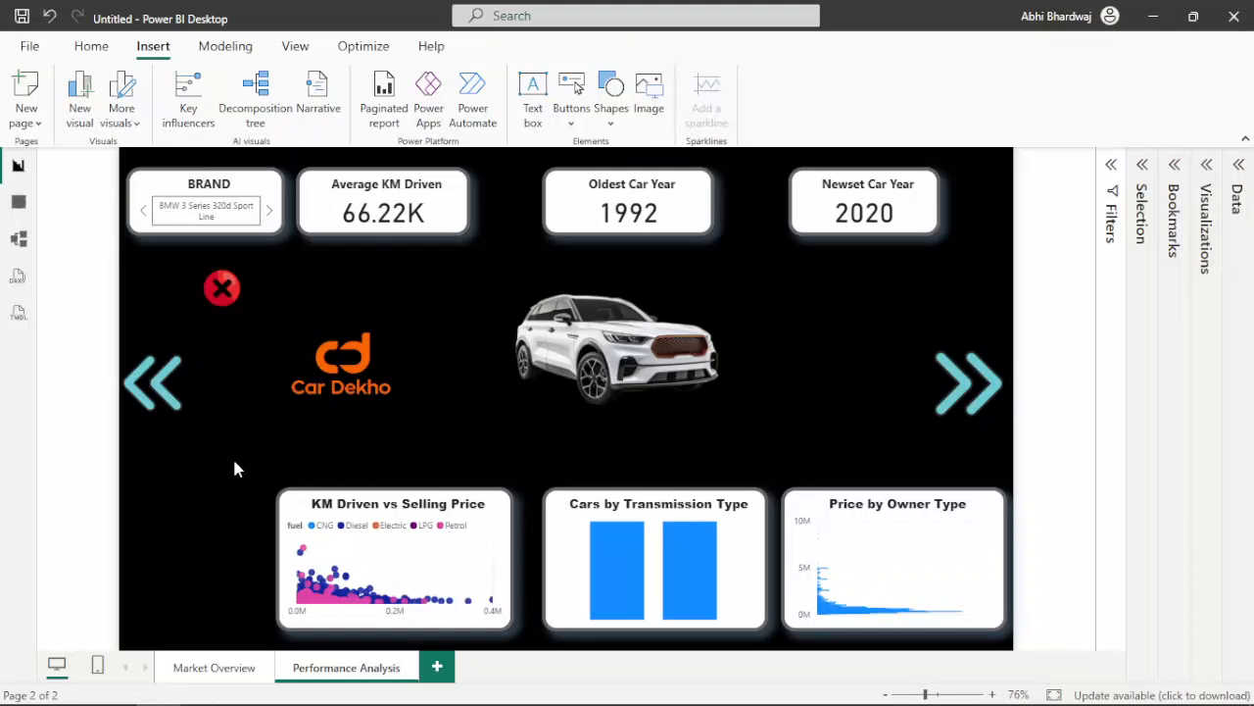
left_click(160, 407, "ctrl")
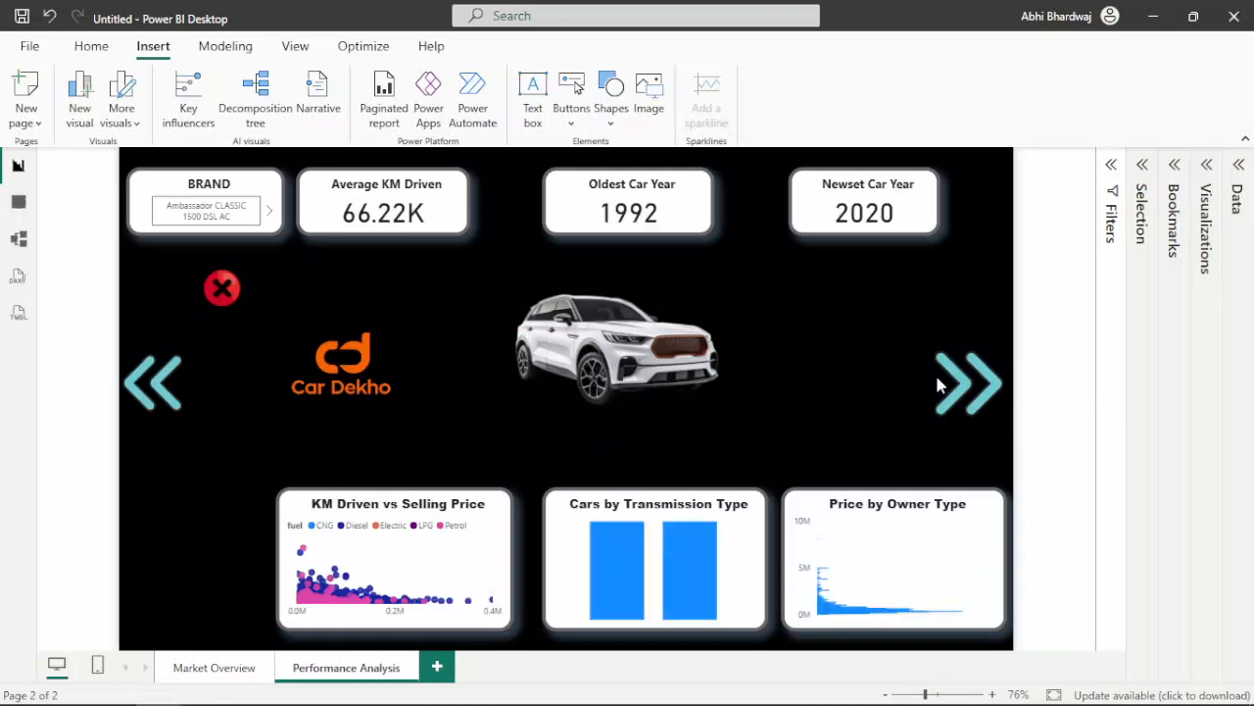
left_click(182, 416, "ctrl")
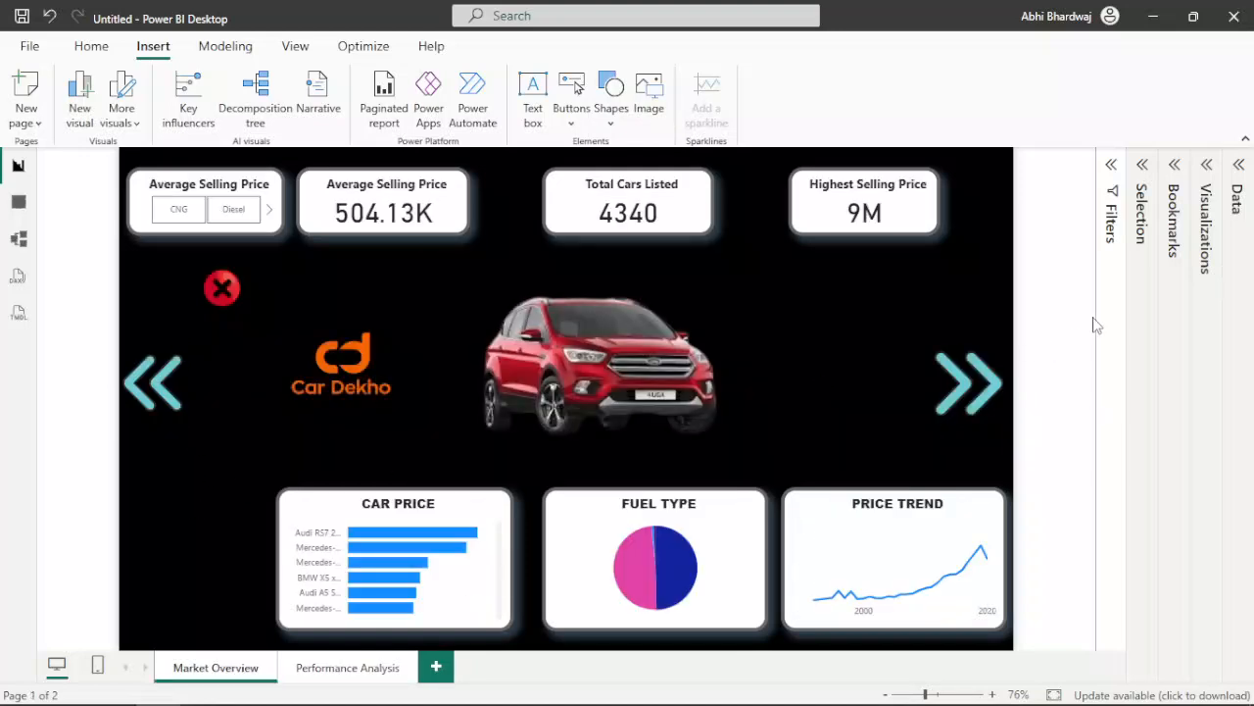